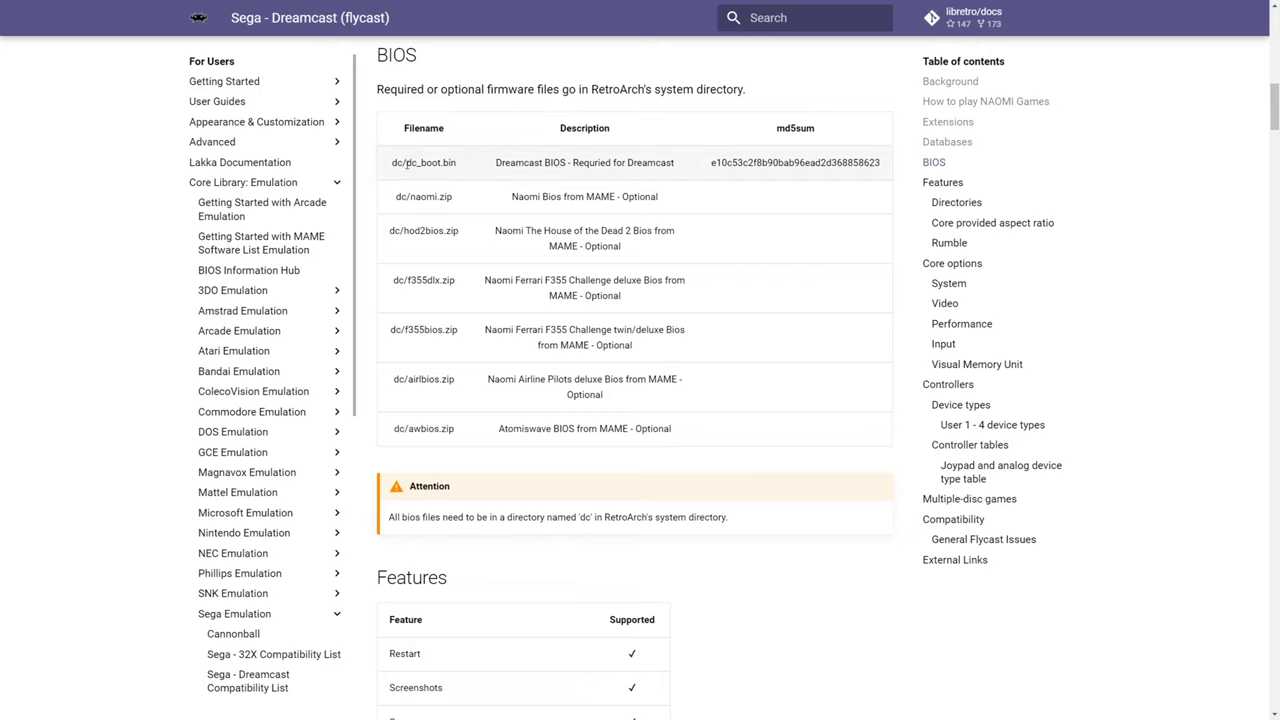
- Review the required dc_boot.bin and the optional Naomi and Atomiswave BIOS files in the flycast documentation's BIOS table
drag(405, 163, 457, 163)
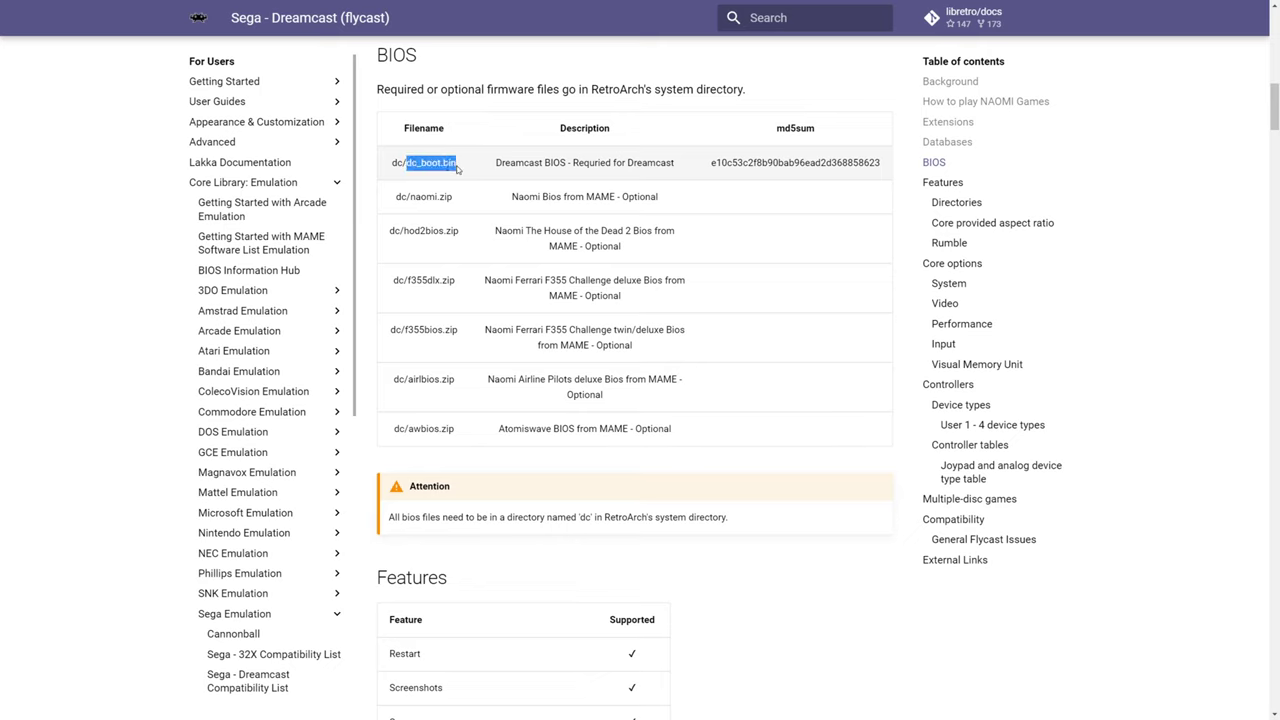
click(547, 154)
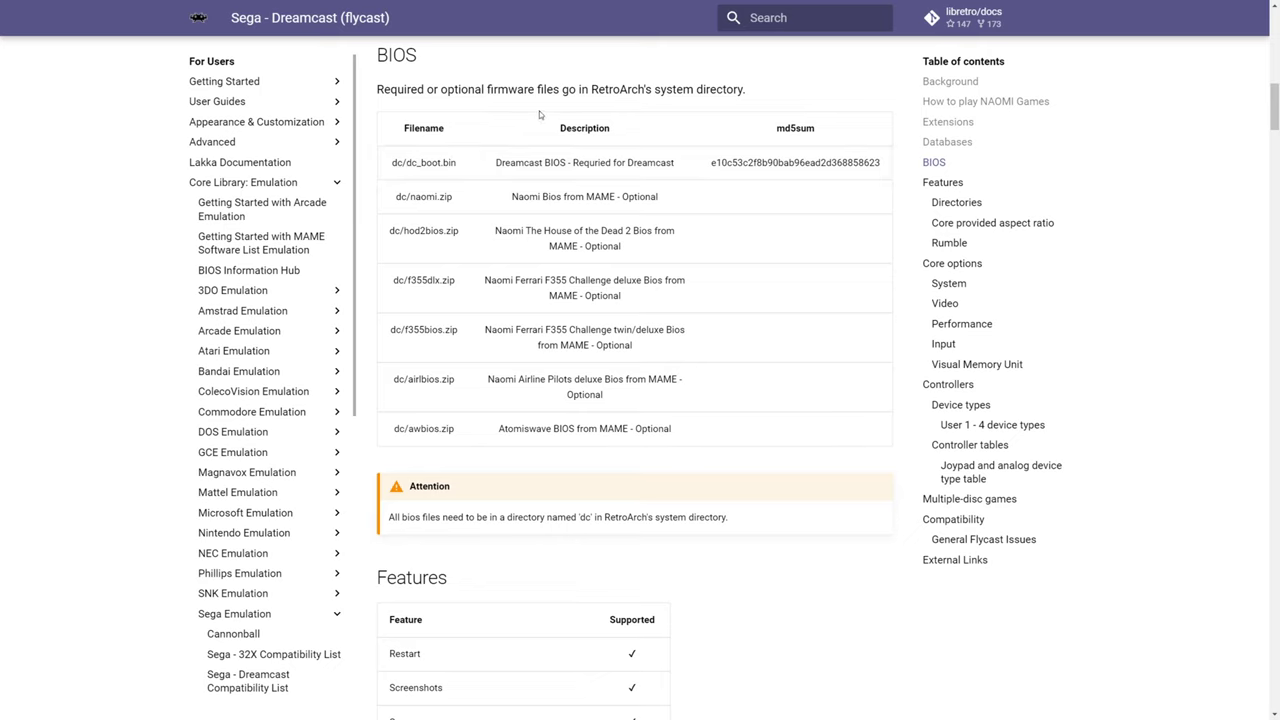
drag(380, 201, 733, 443)
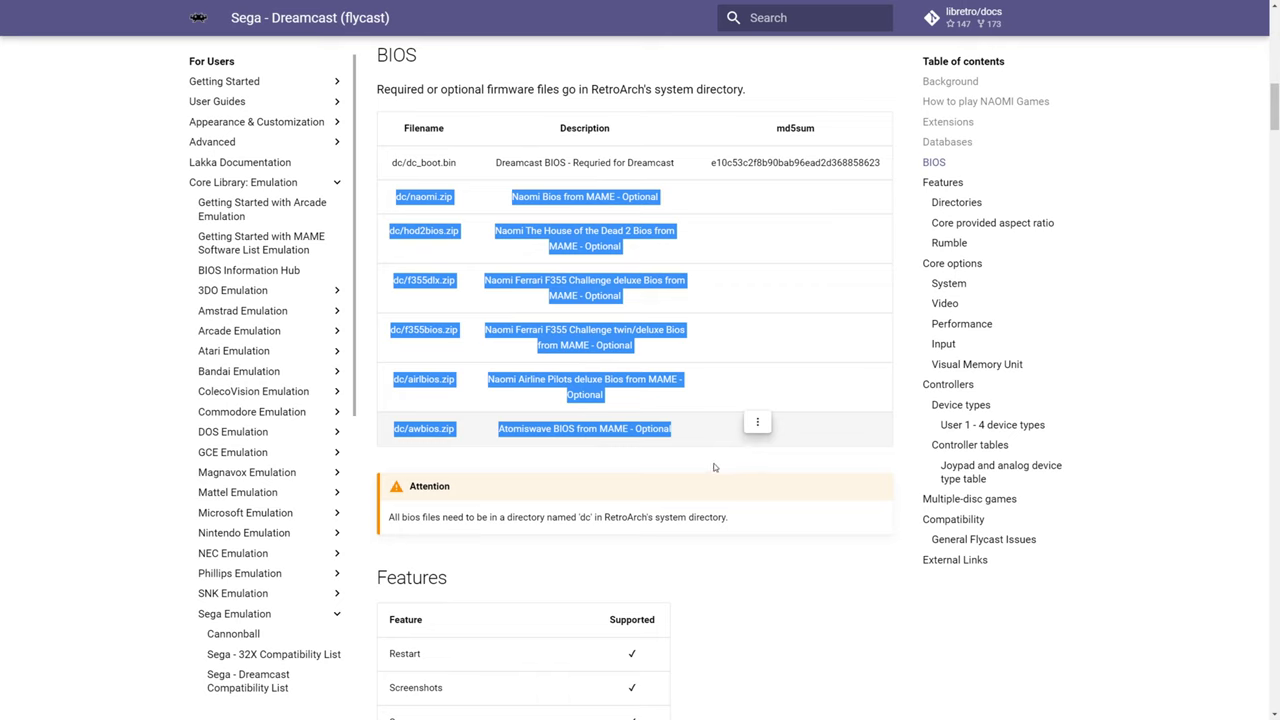
click(714, 467)
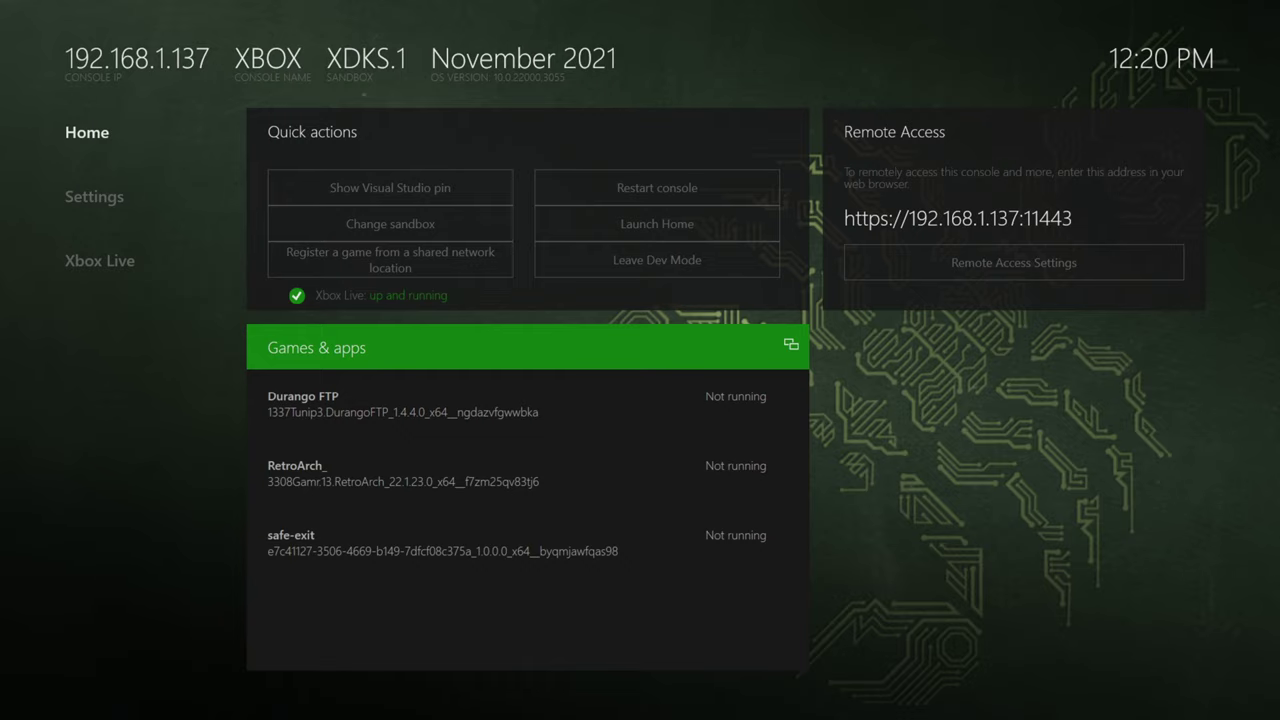
- Open Durango FTP on the Xbox and start its server on port 21 with anonymous access allowed
key(Down)
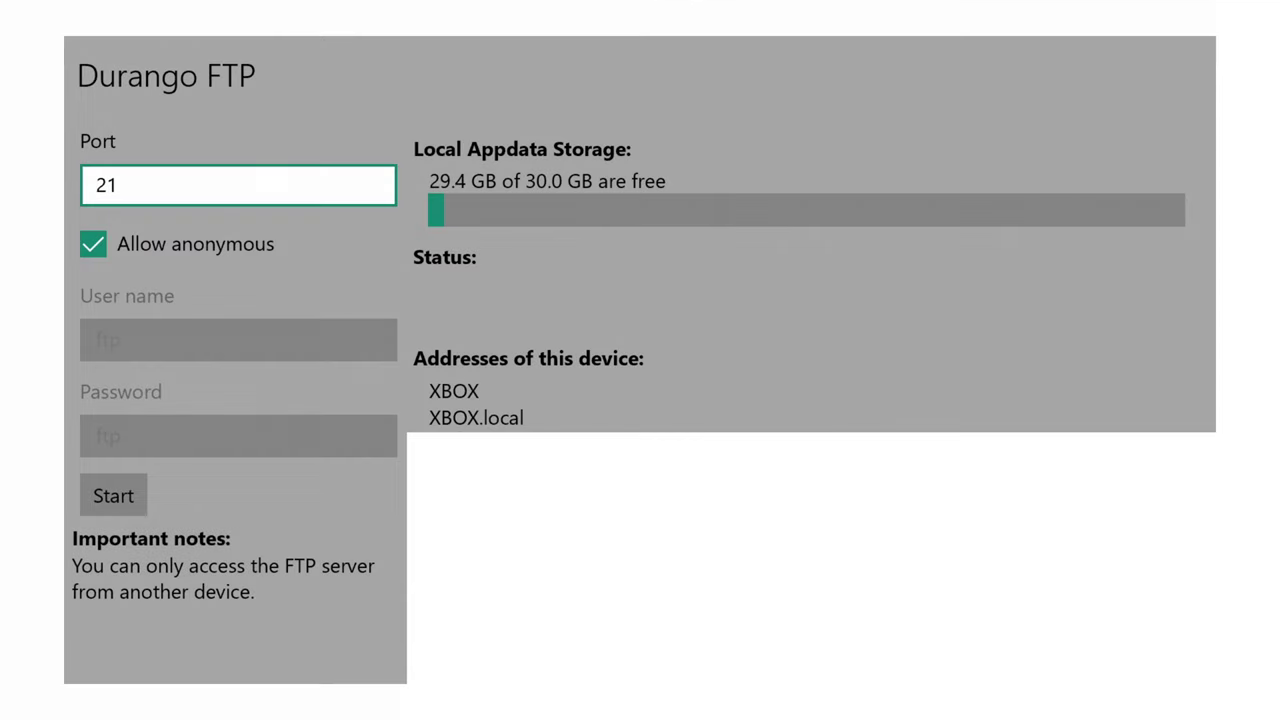
key(Down)
key(Down)
key(Return)
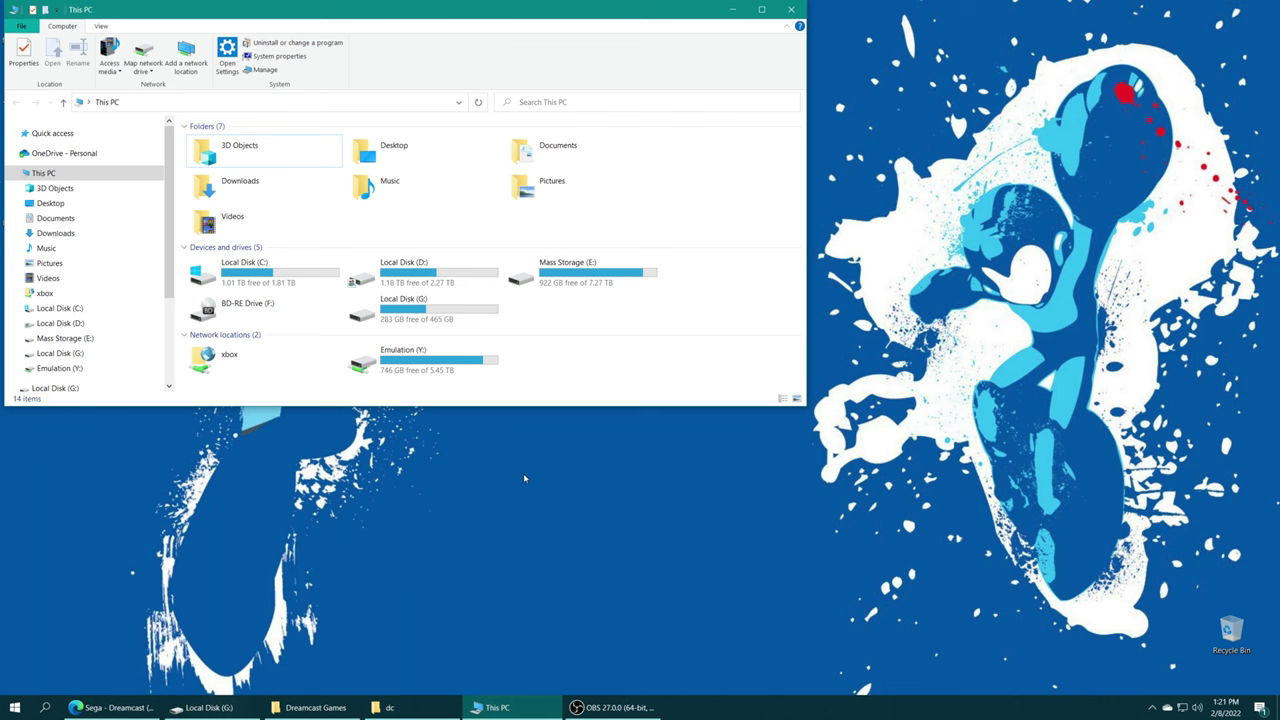
- On the PC, open the xbox network location and go to RetroArch's LocalState\system folder under LOCALFOLDER
double_click(234, 363)
double_click(545, 170)
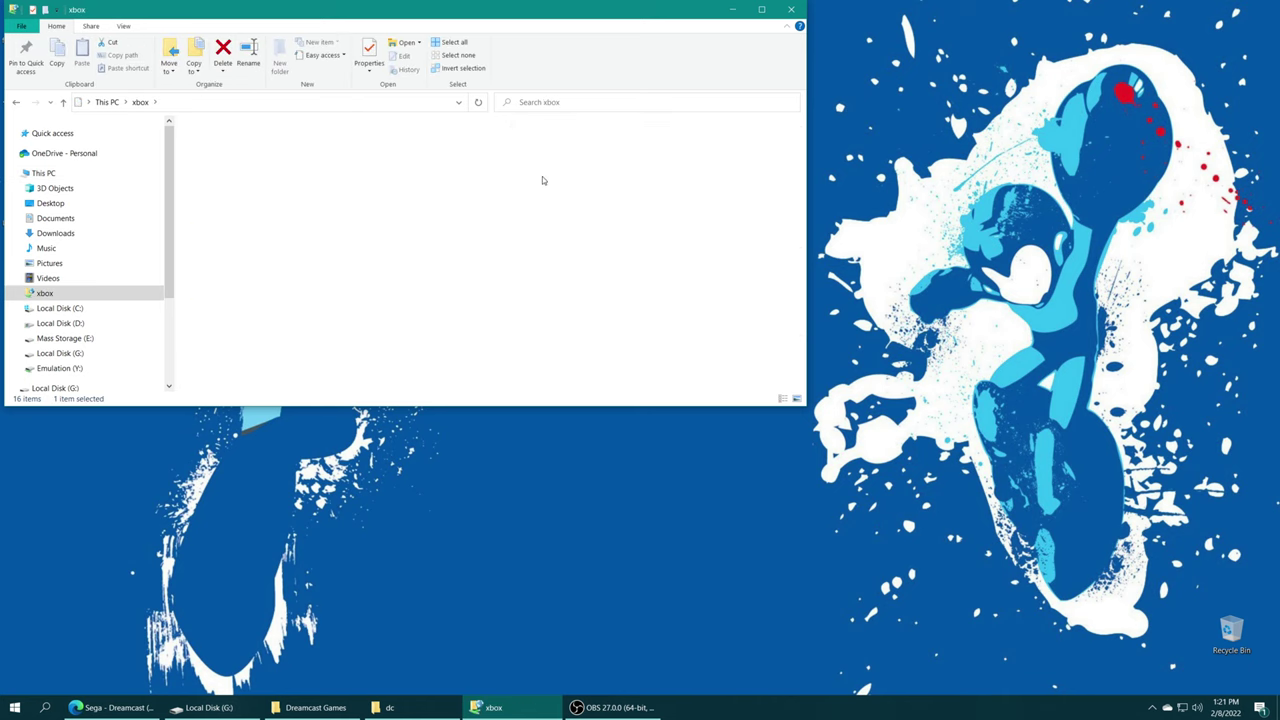
double_click(408, 137)
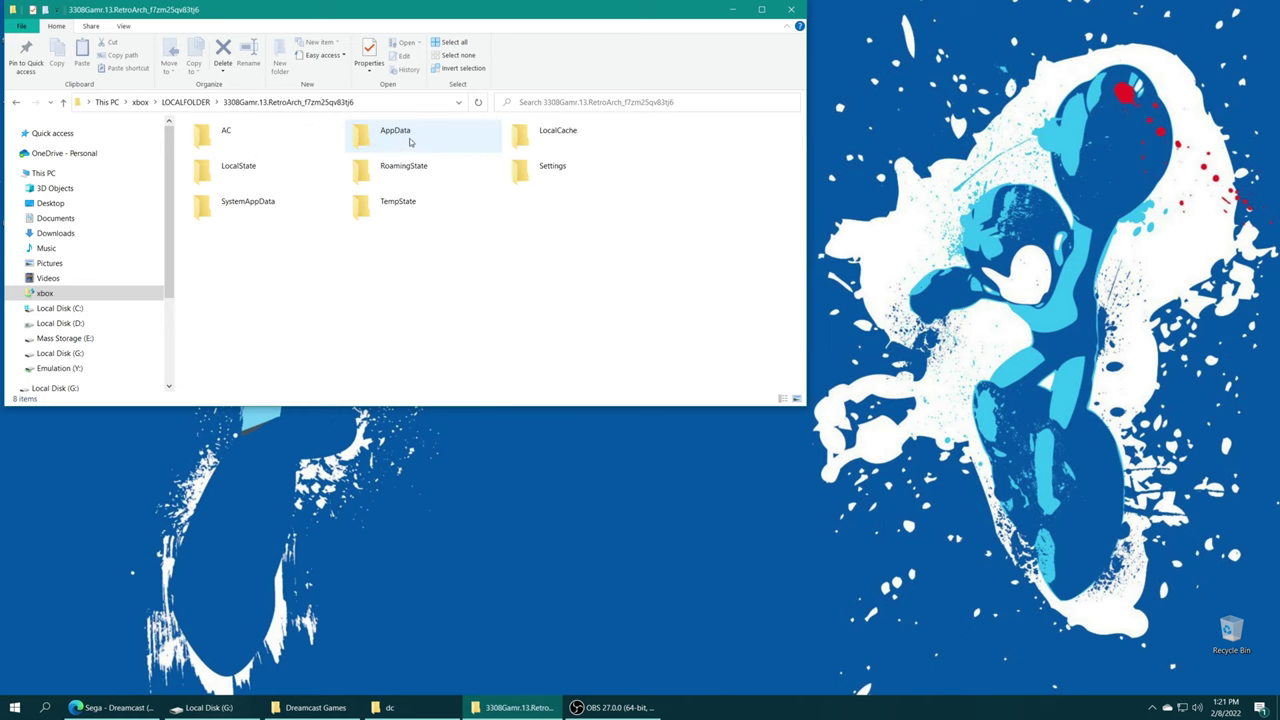
double_click(240, 168)
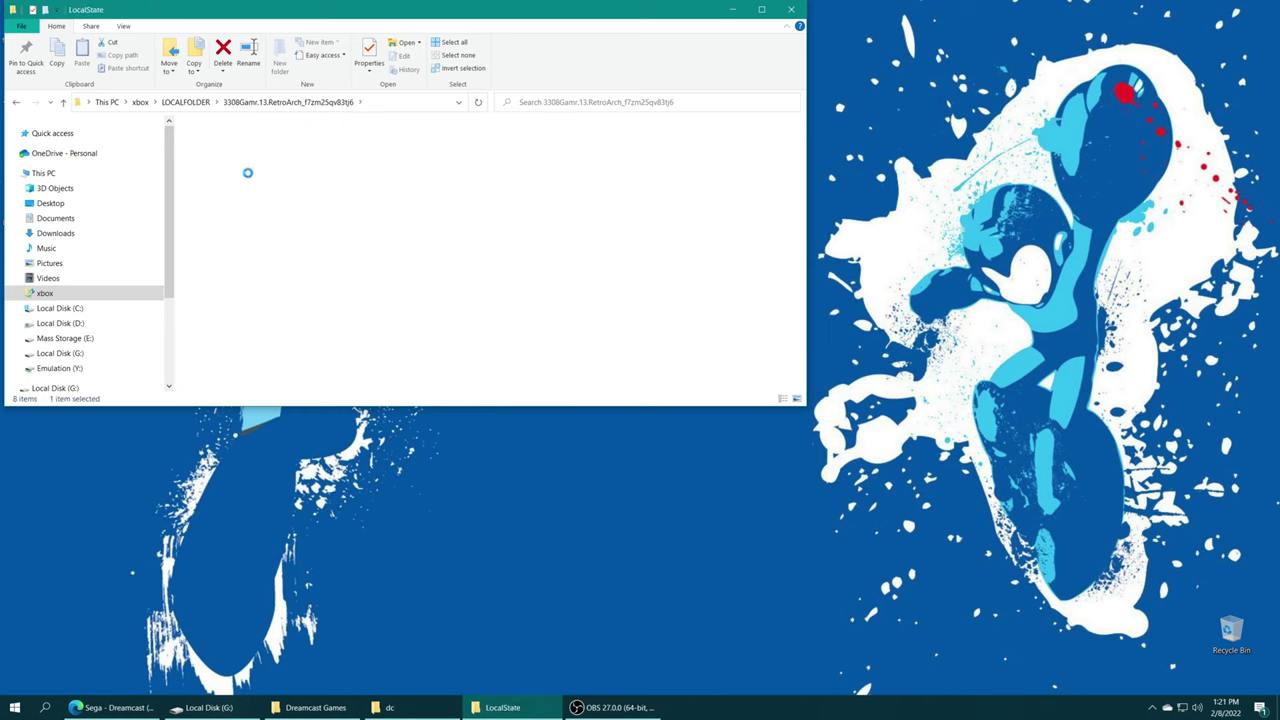
double_click(405, 313)
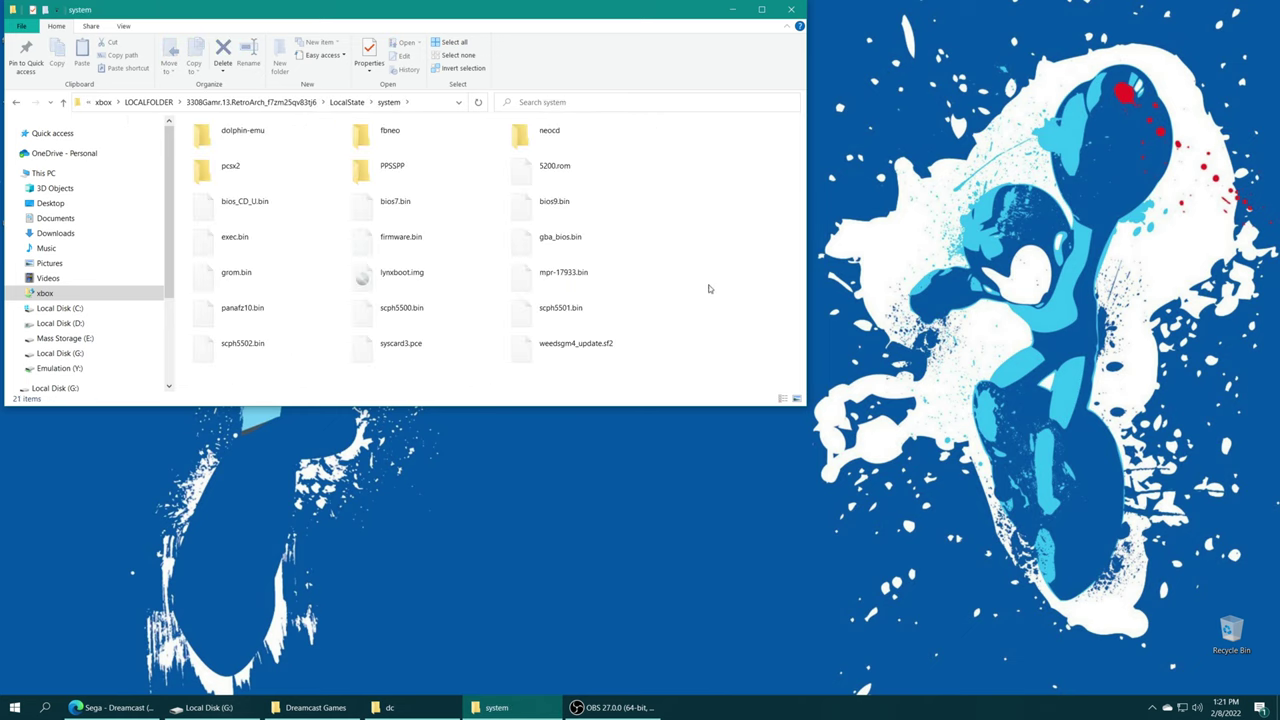
- Create a new folder named dc inside RetroArch's system folder on the Xbox
right_click(722, 231)
mouse_move(802, 350)
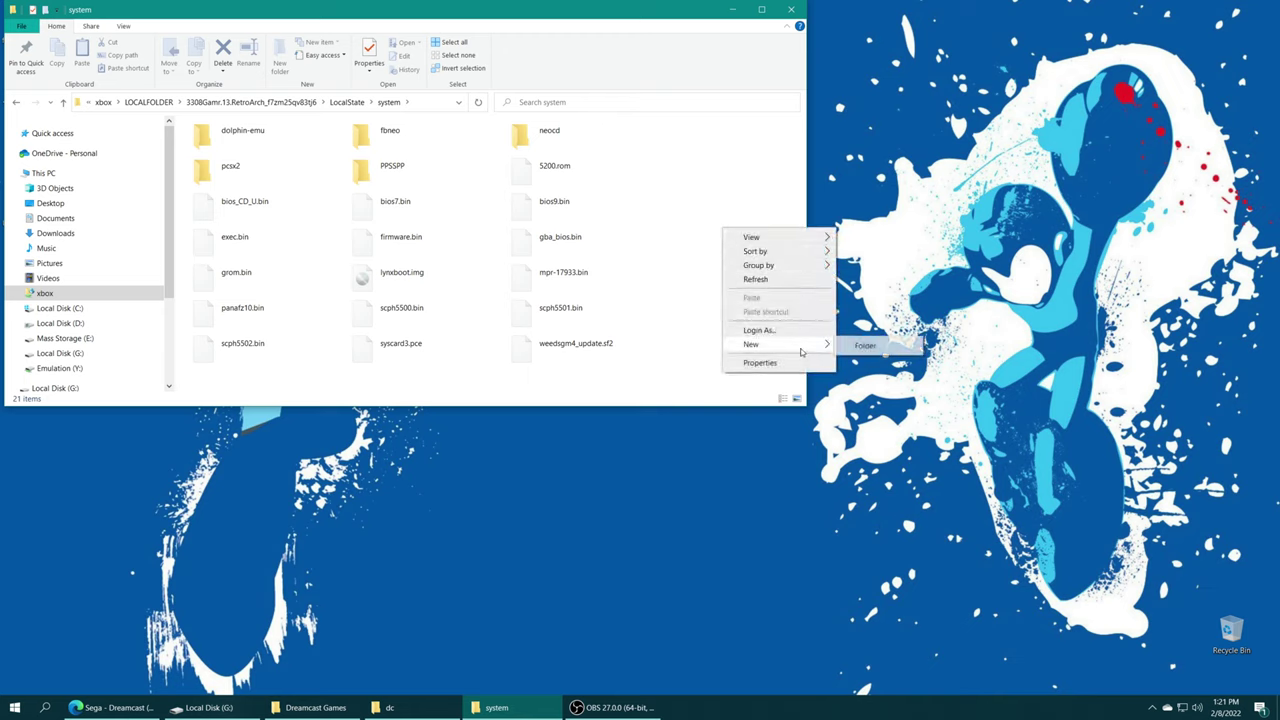
click(860, 345)
text(dc)
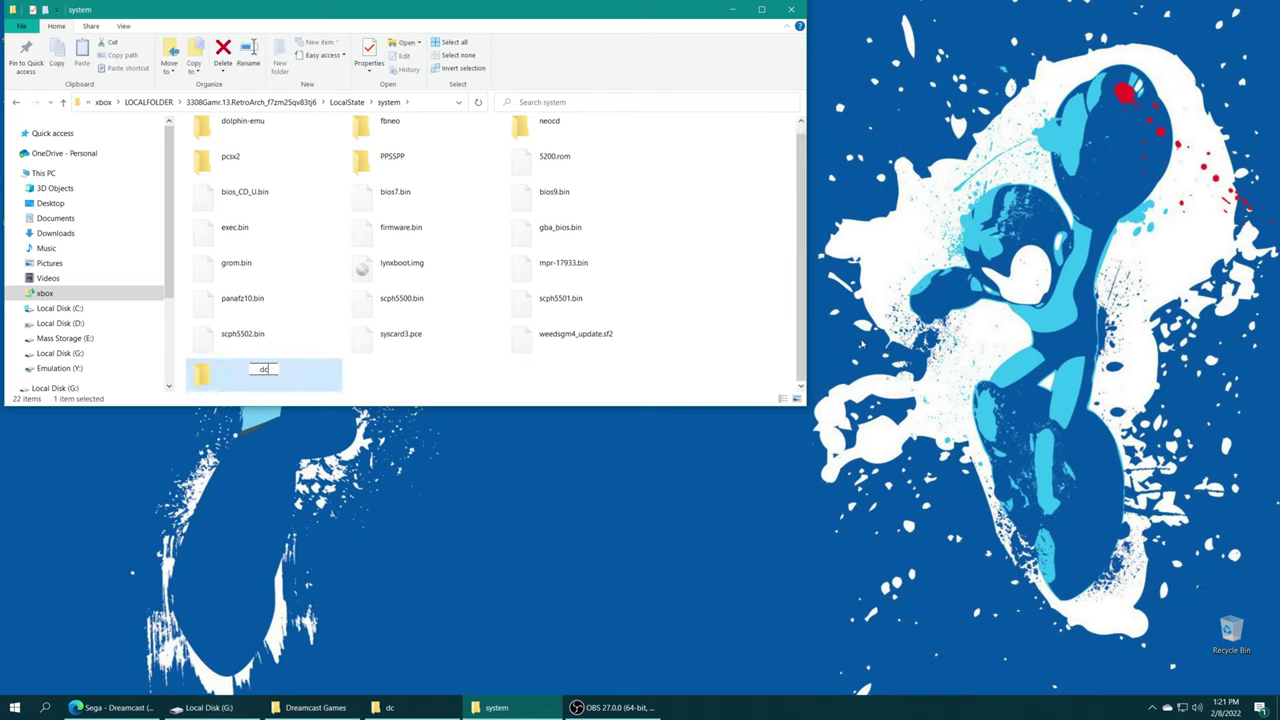
click(618, 380)
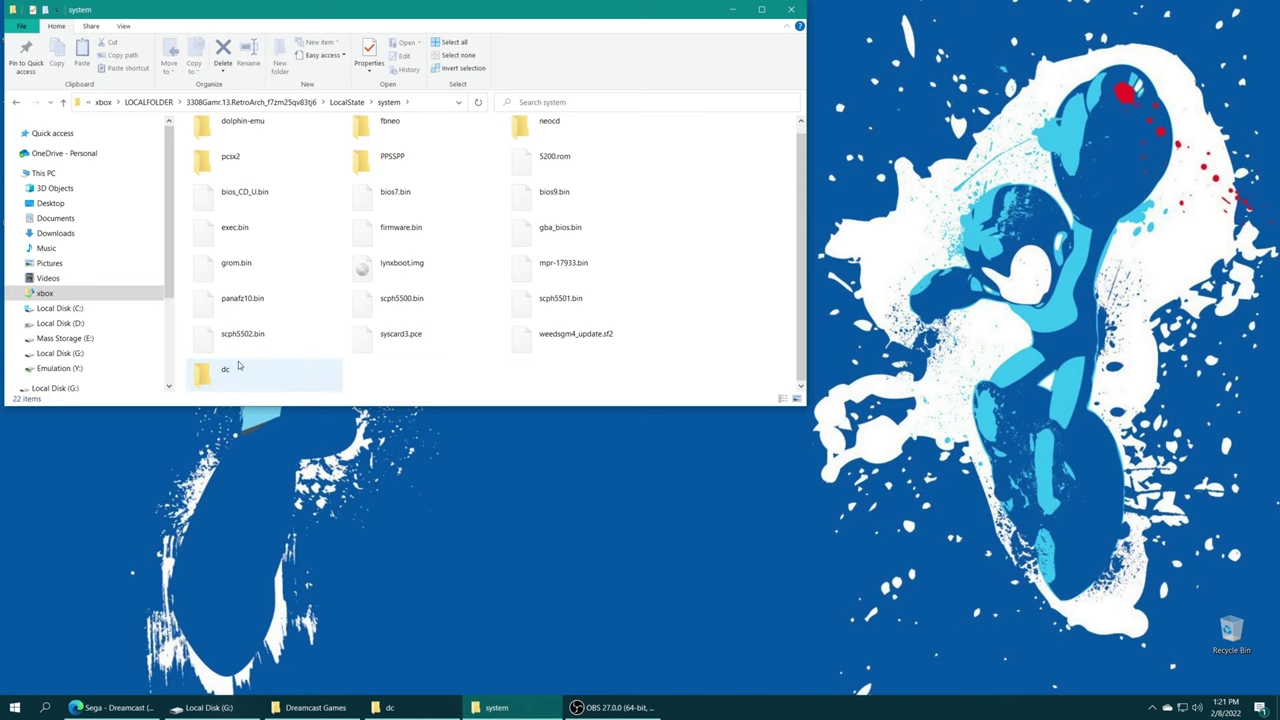
- Copy dc_boot.bin from the PC's bios\dc folder into the Xbox's dc folder and close the Xbox folder window
double_click(229, 372)
key(alt+Tab)
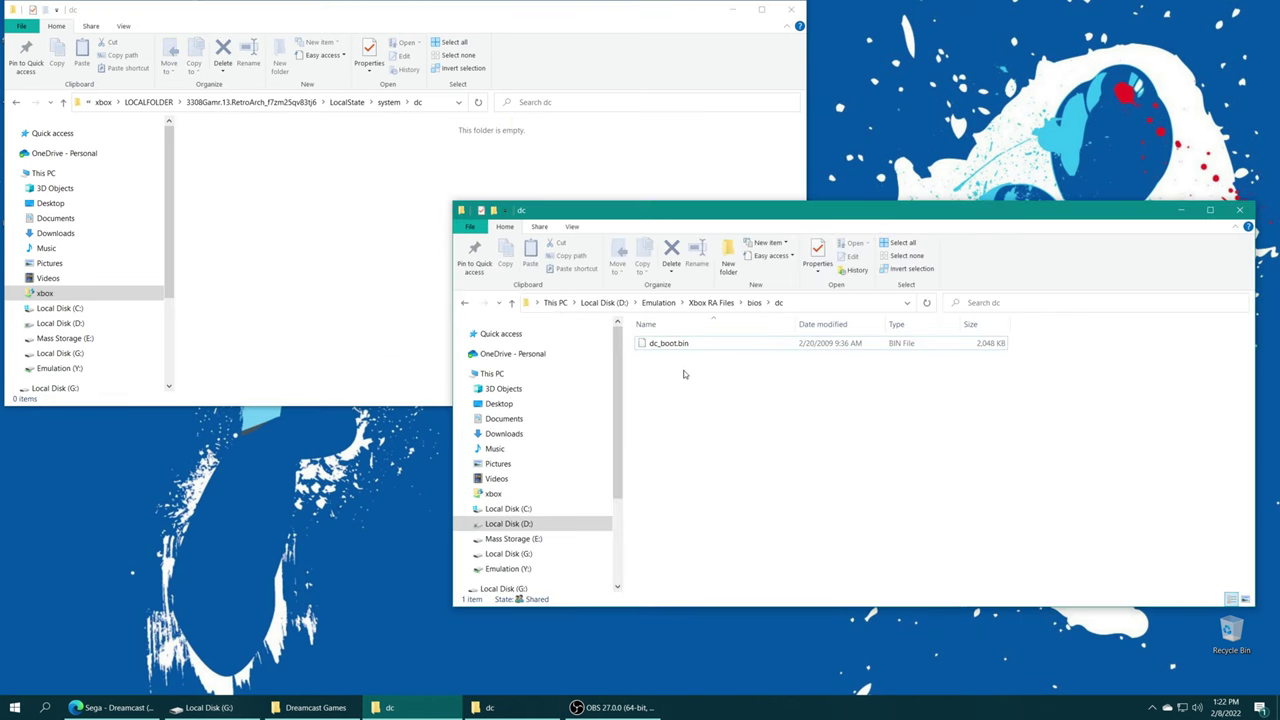
drag(668, 343, 340, 211)
click(791, 9)
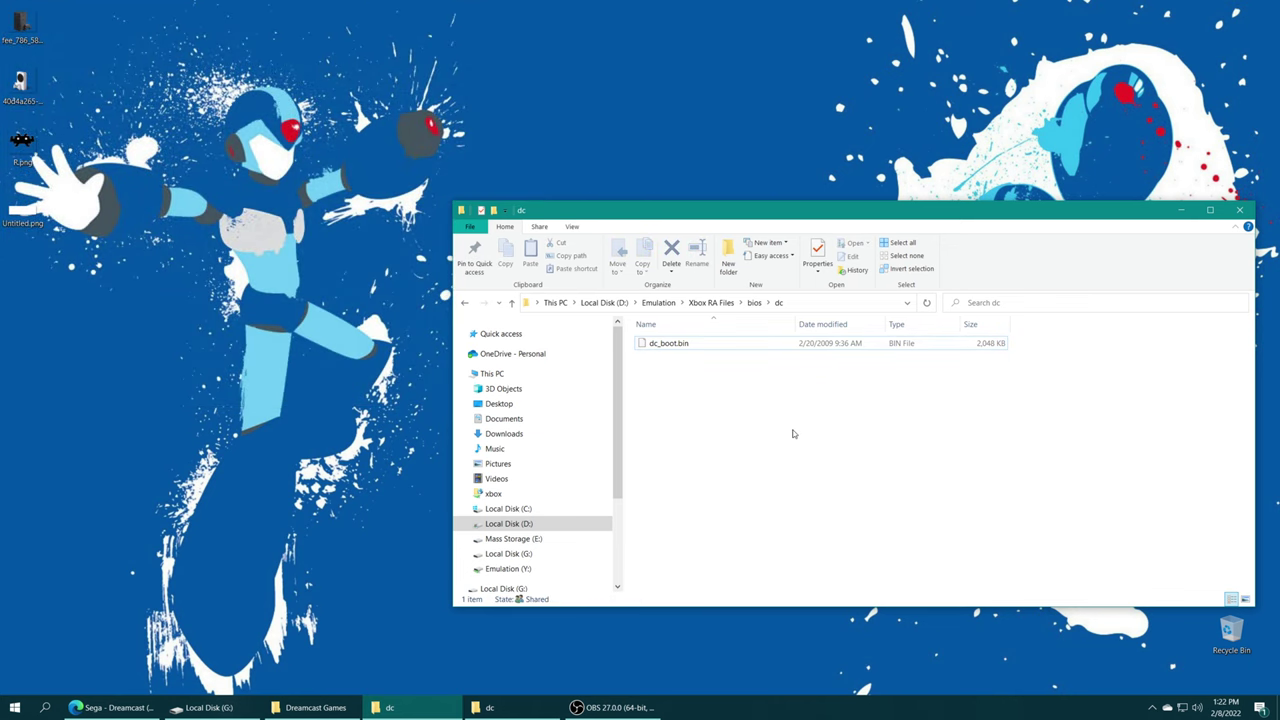
- Create a new folder named dc inside the system folder on Local Disk (G:)
click(205, 707)
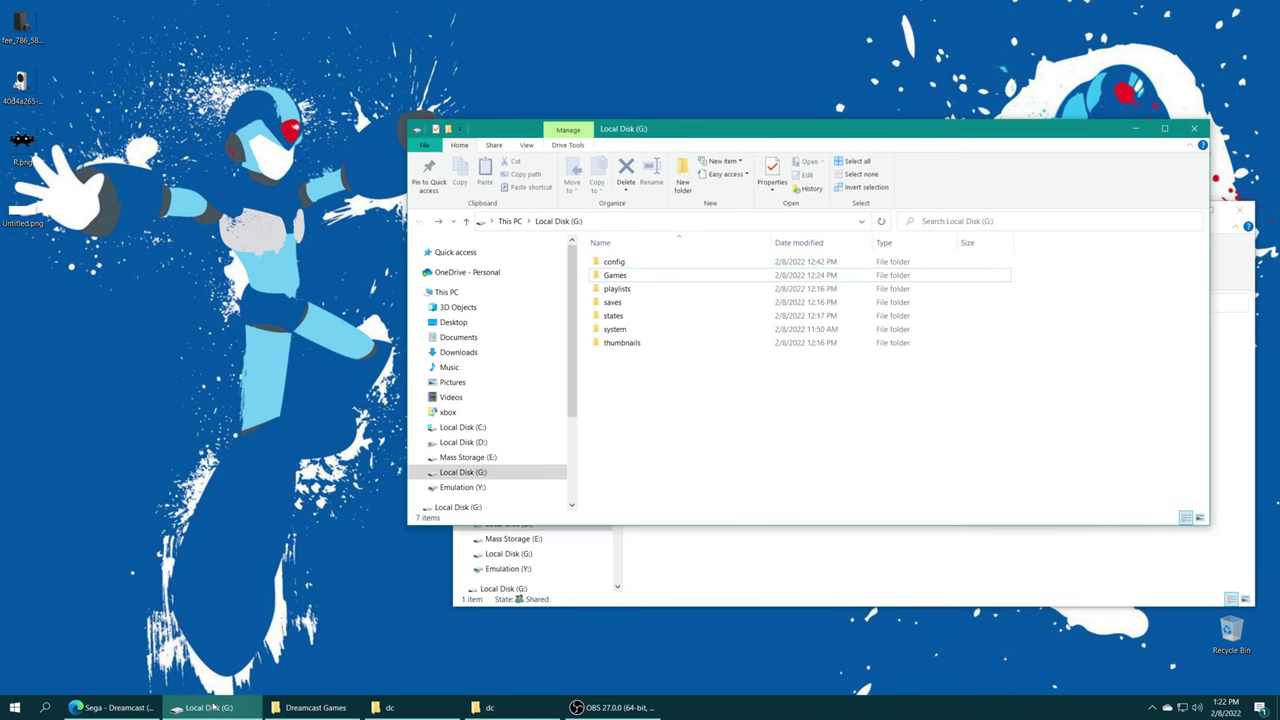
double_click(614, 329)
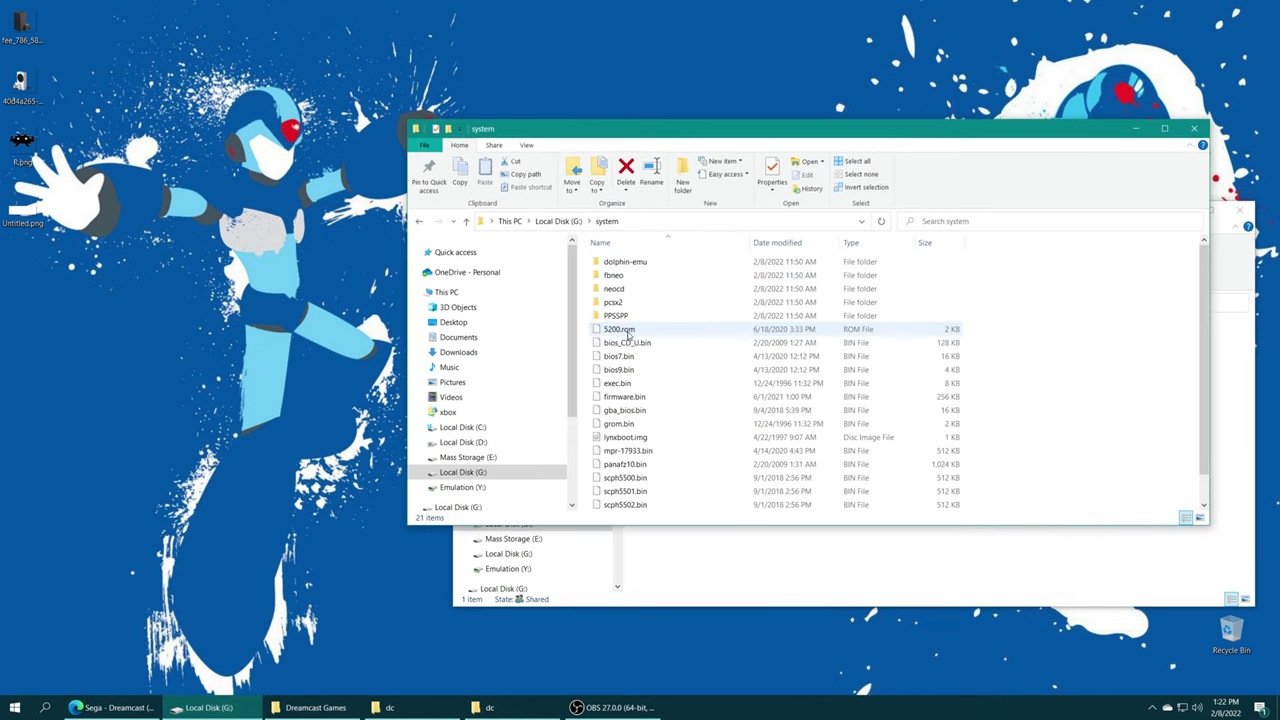
right_click(1029, 307)
mouse_move(1060, 445)
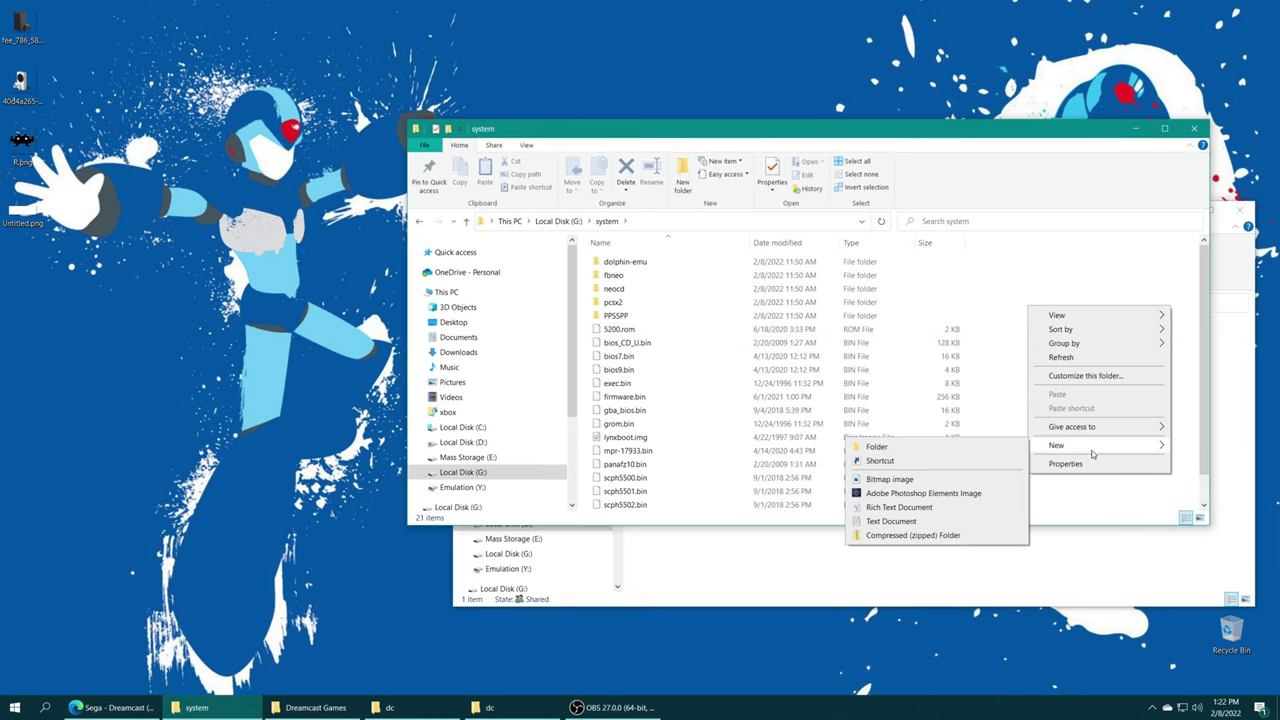
click(915, 447)
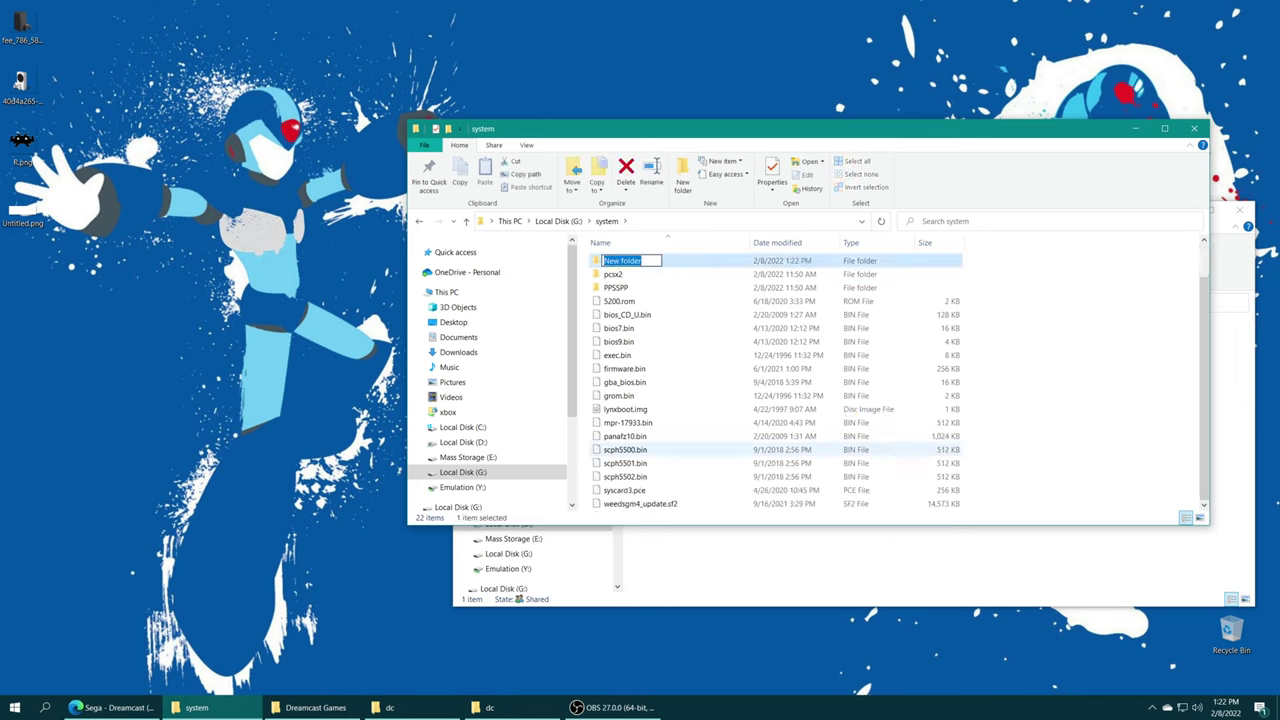
text(dc)
key(Return)
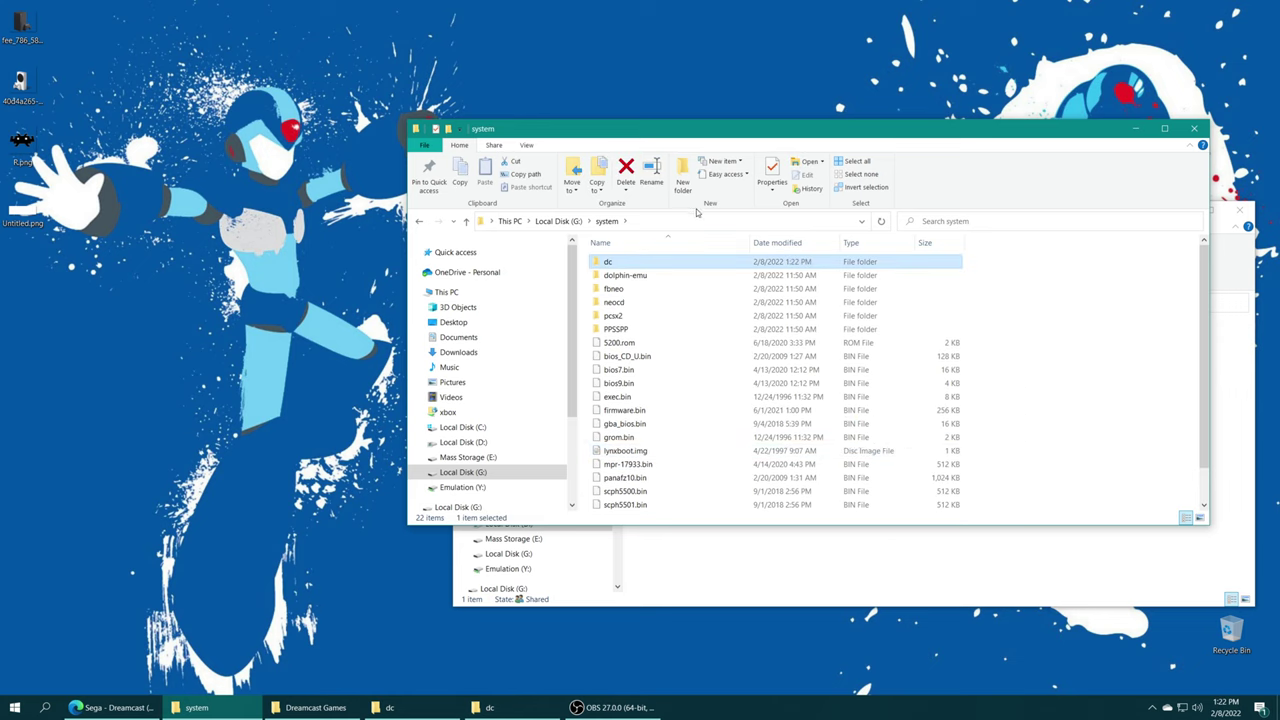
- Copy dc_boot.bin from the PC's bios\dc folder into the system\dc folder on Local Disk (G:)
double_click(622, 265)
click(765, 559)
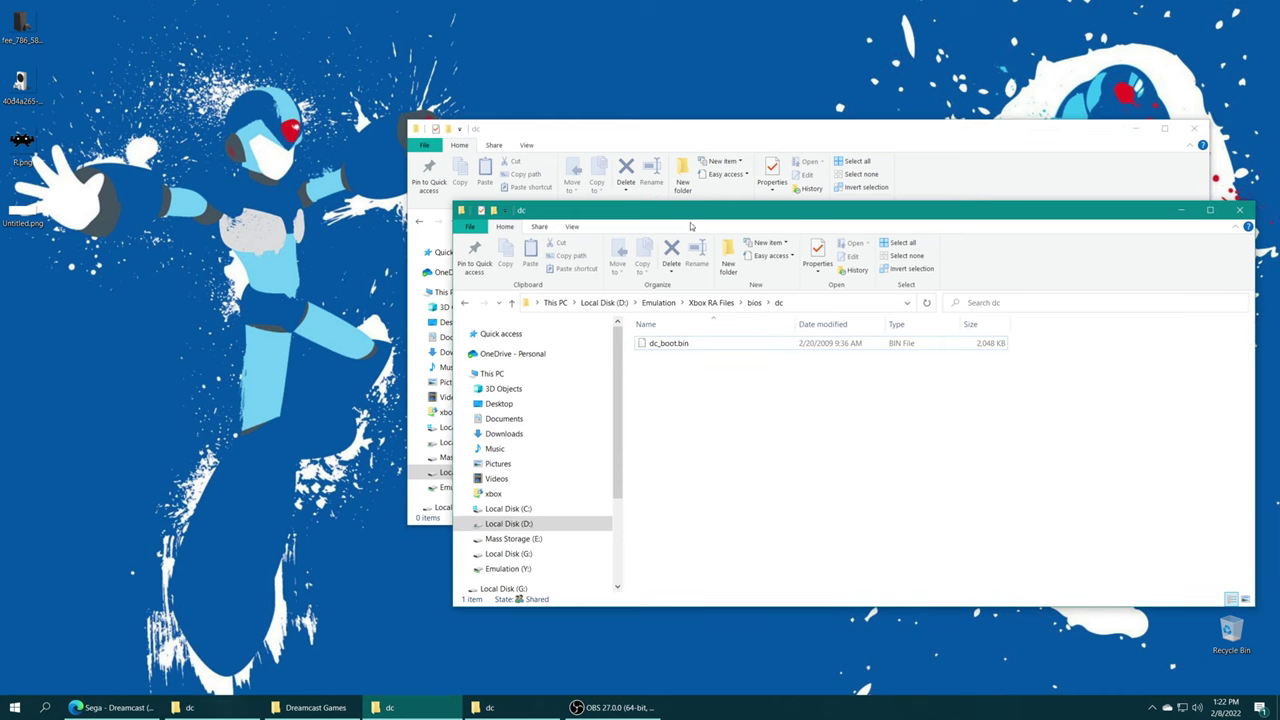
drag(700, 207, 400, 227)
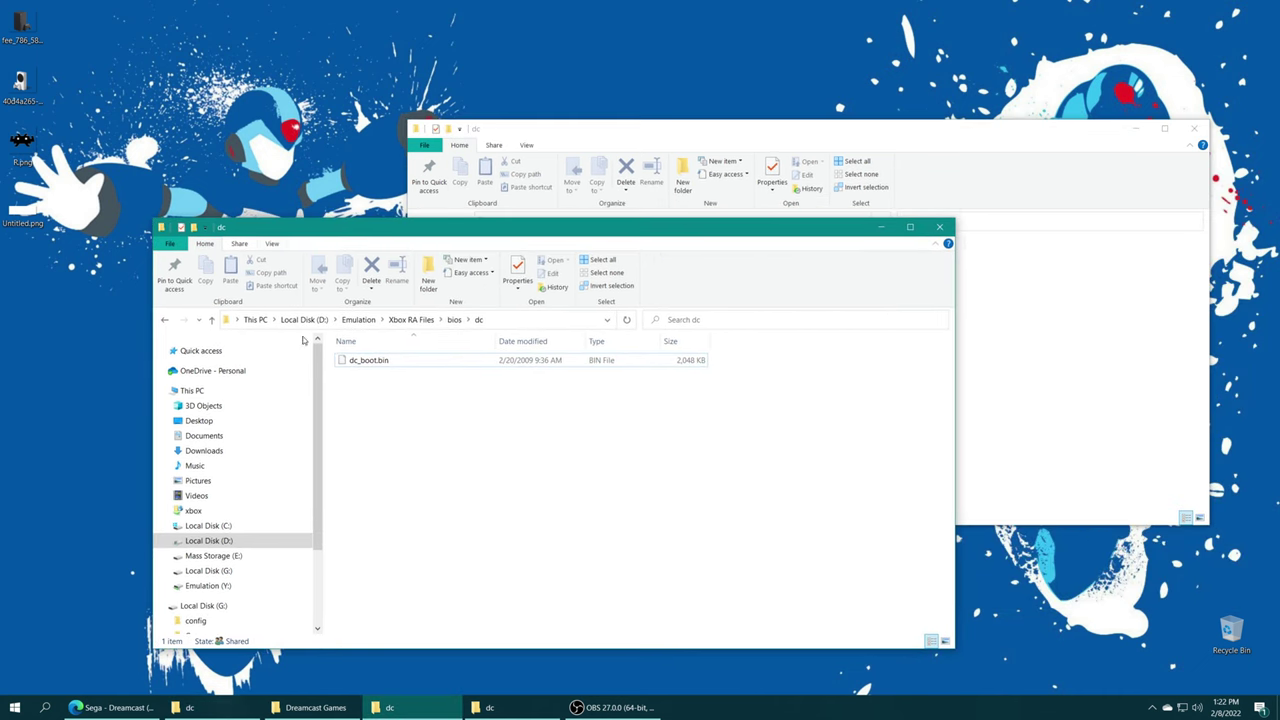
drag(440, 360, 1051, 374)
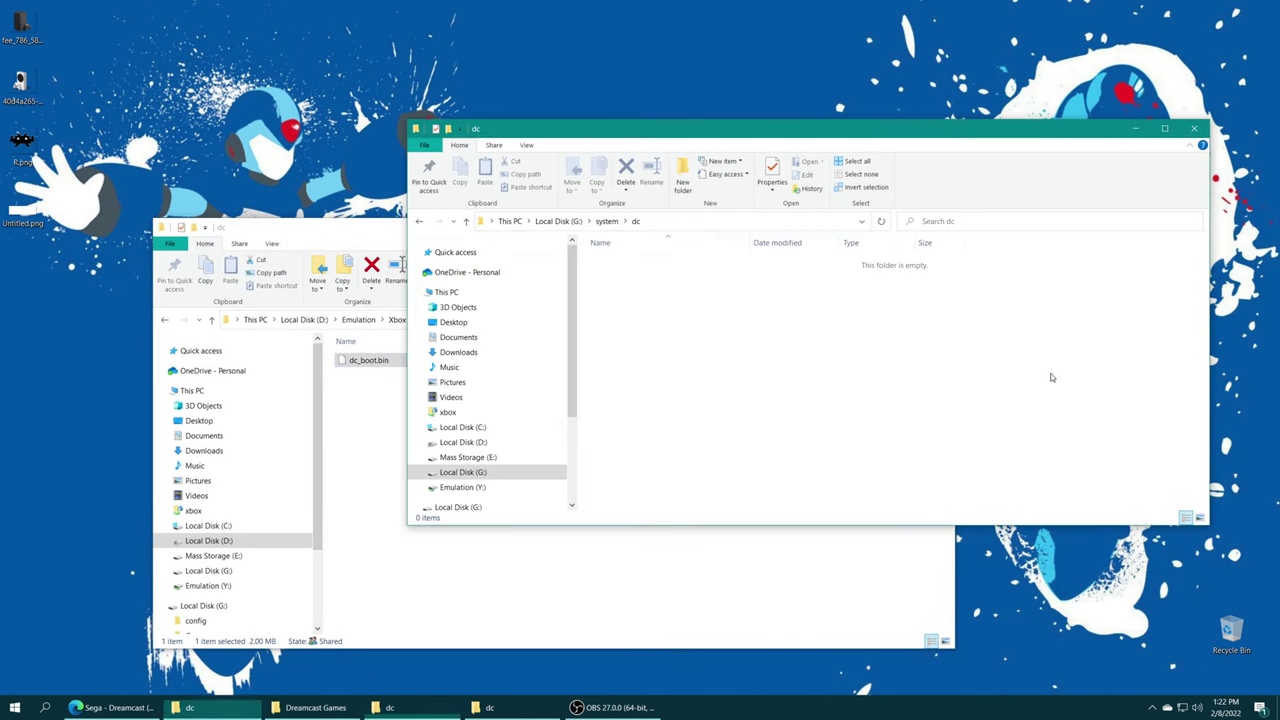
click(775, 426)
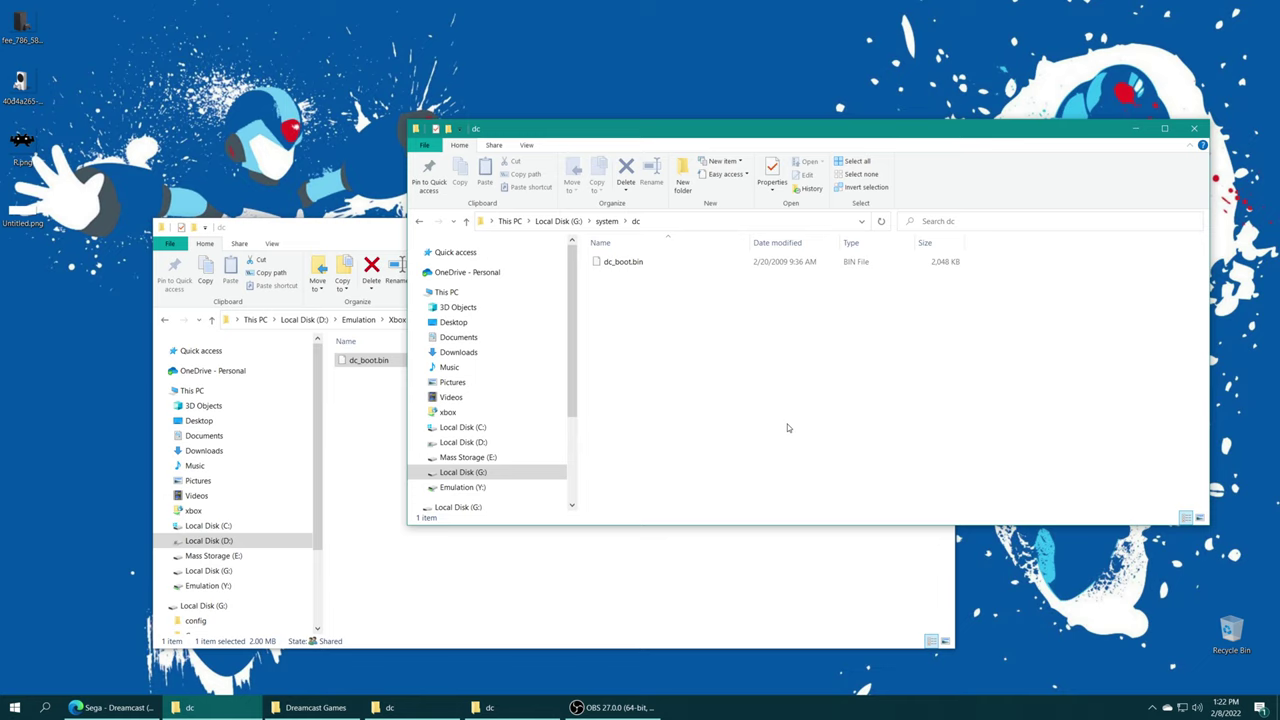
drag(856, 410, 712, 295)
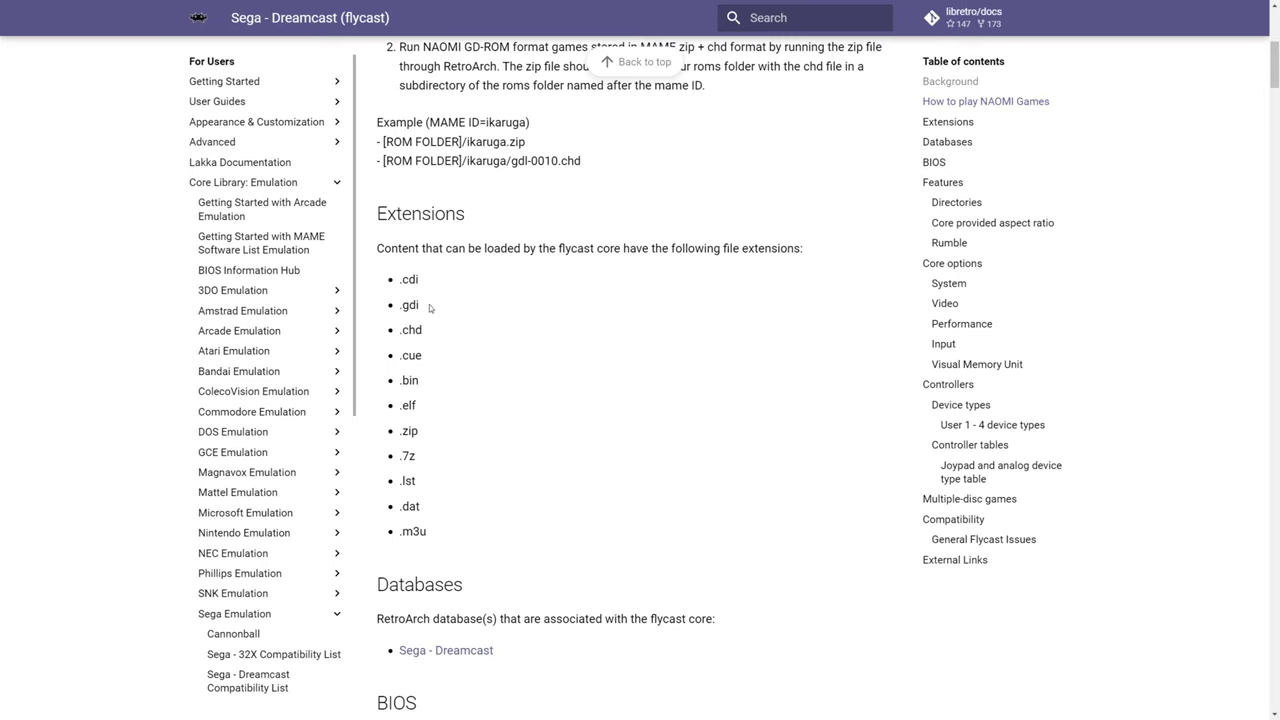
- Compare flycast's supported file extensions with the CHD games and the Resident Evil 2 Disc 1 files in the Dreamcast Games folder
drag(430, 308, 452, 279)
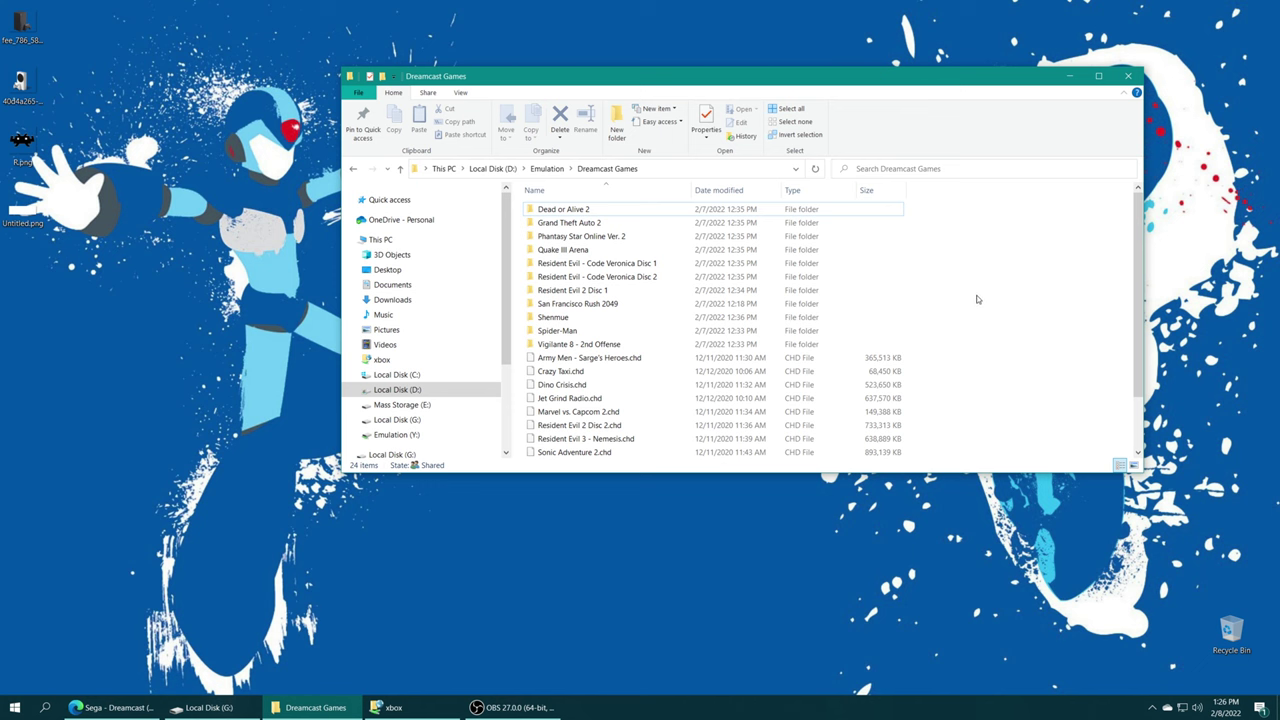
scroll(974, 300, down, 2)
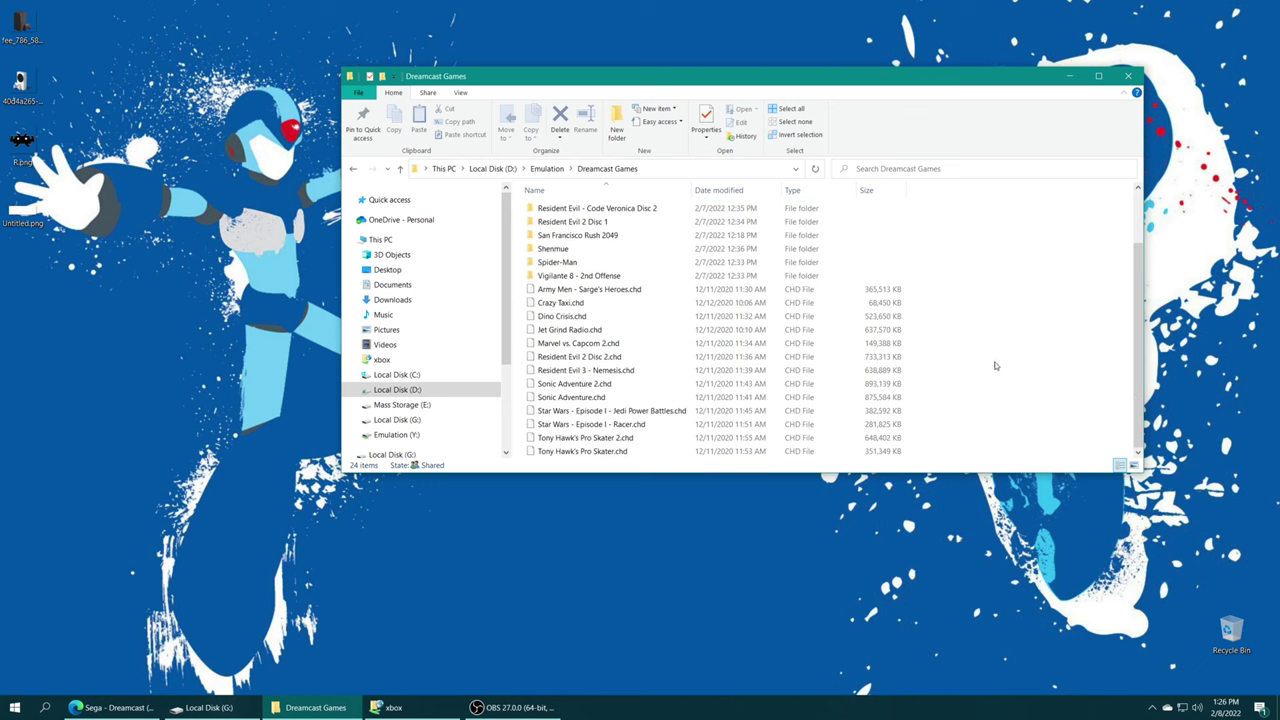
scroll(980, 368, up, 2)
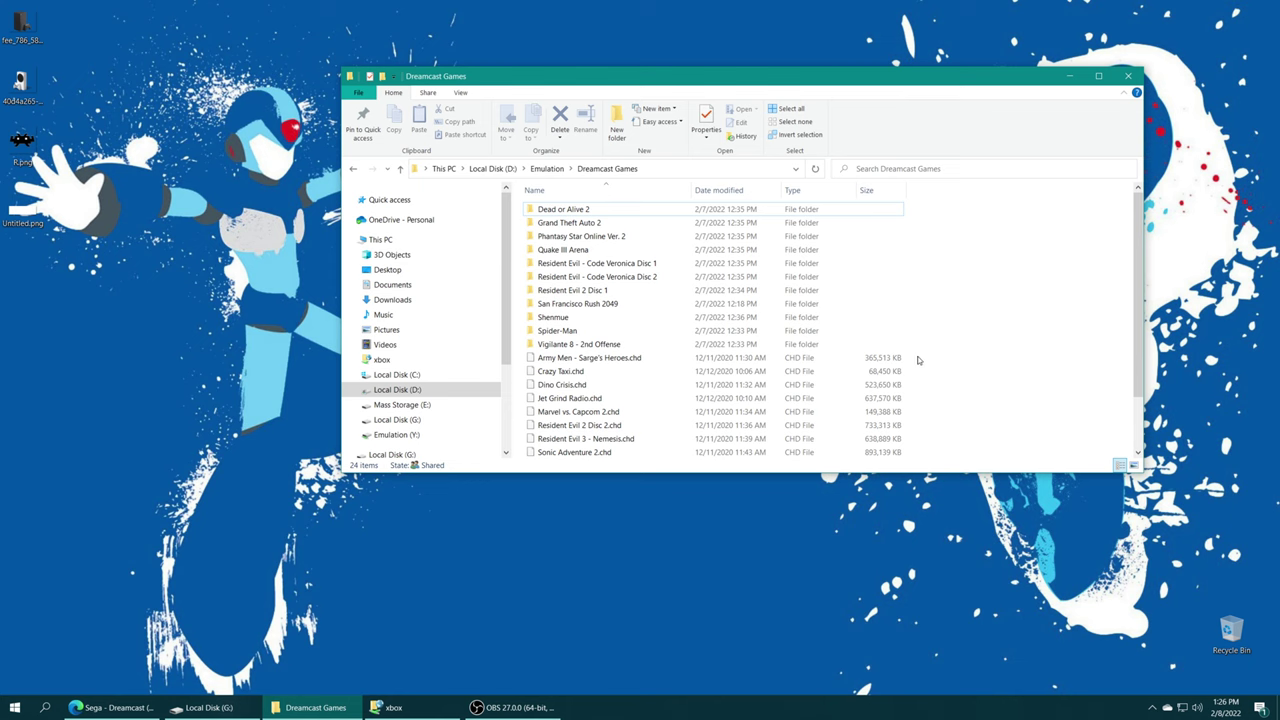
drag(917, 355, 641, 440)
scroll(641, 417, up, 2)
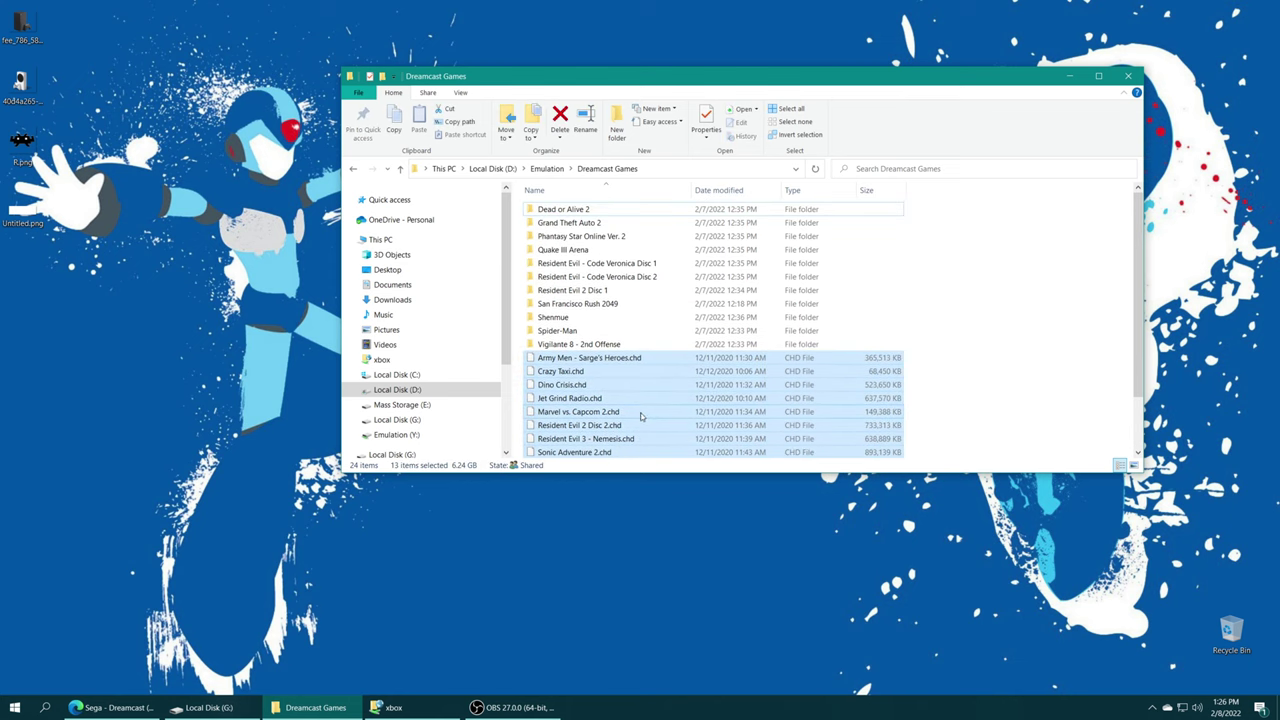
double_click(580, 290)
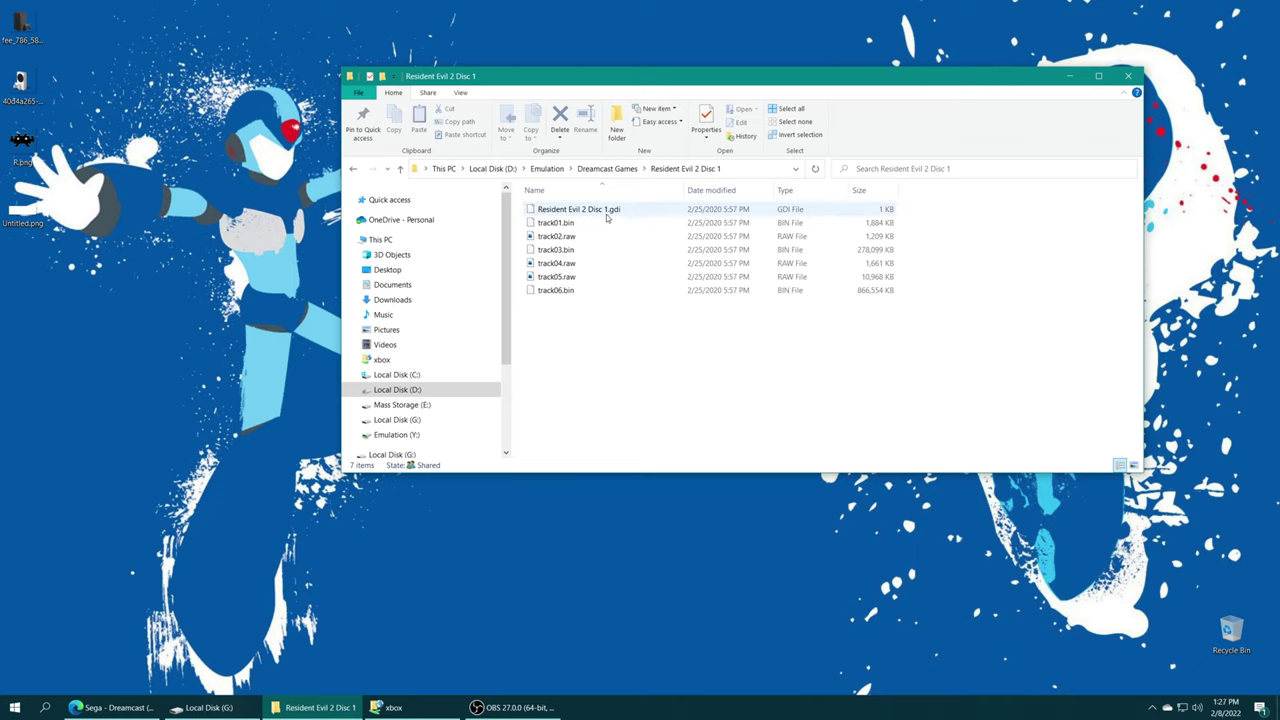
key(BackSpace)
scroll(731, 349, down, 2)
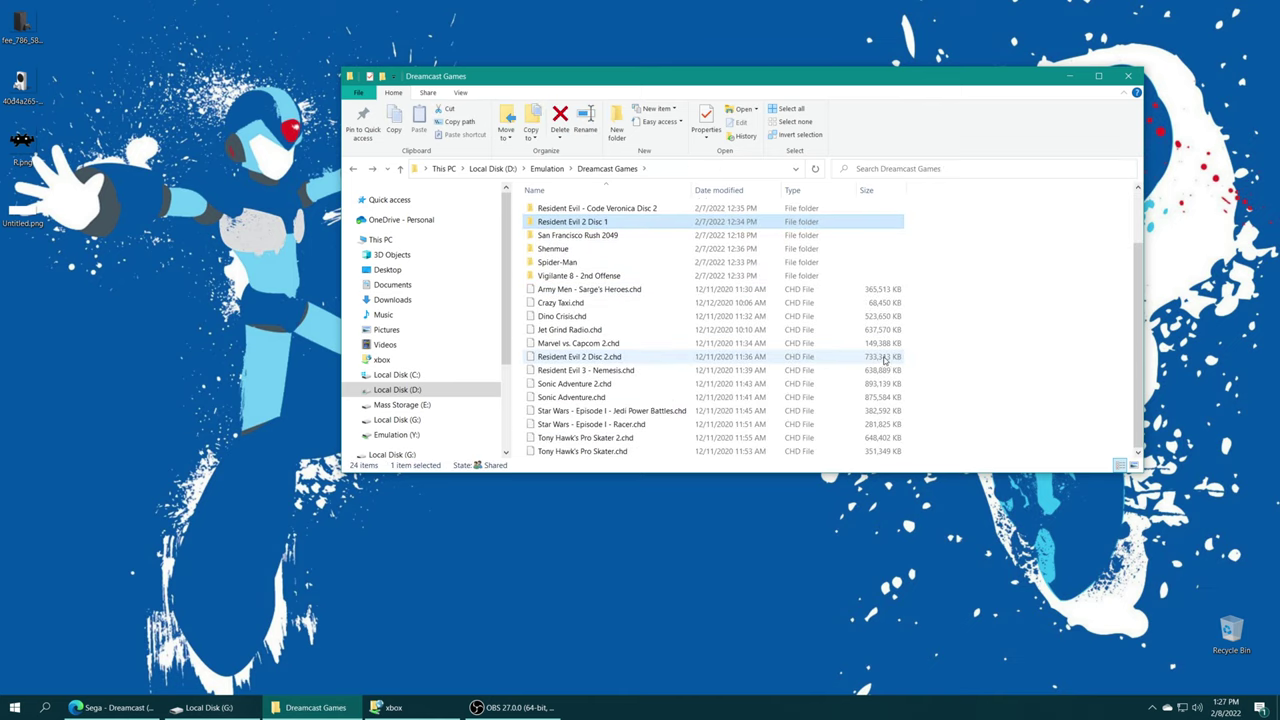
drag(937, 294, 826, 503)
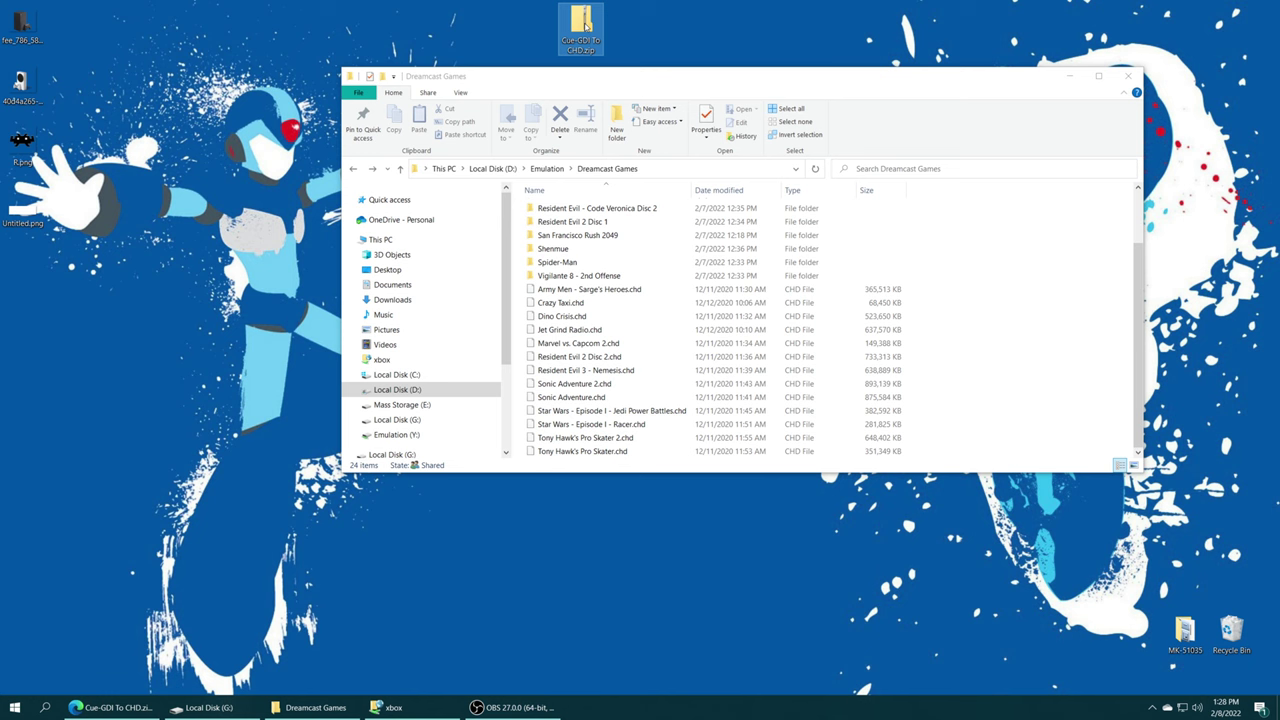
- Extract Cue-GDI To CHD.zip directly onto the desktop with 7-Zip and select the extracted chdman.exe
right_click(580, 25)
mouse_move(680, 65)
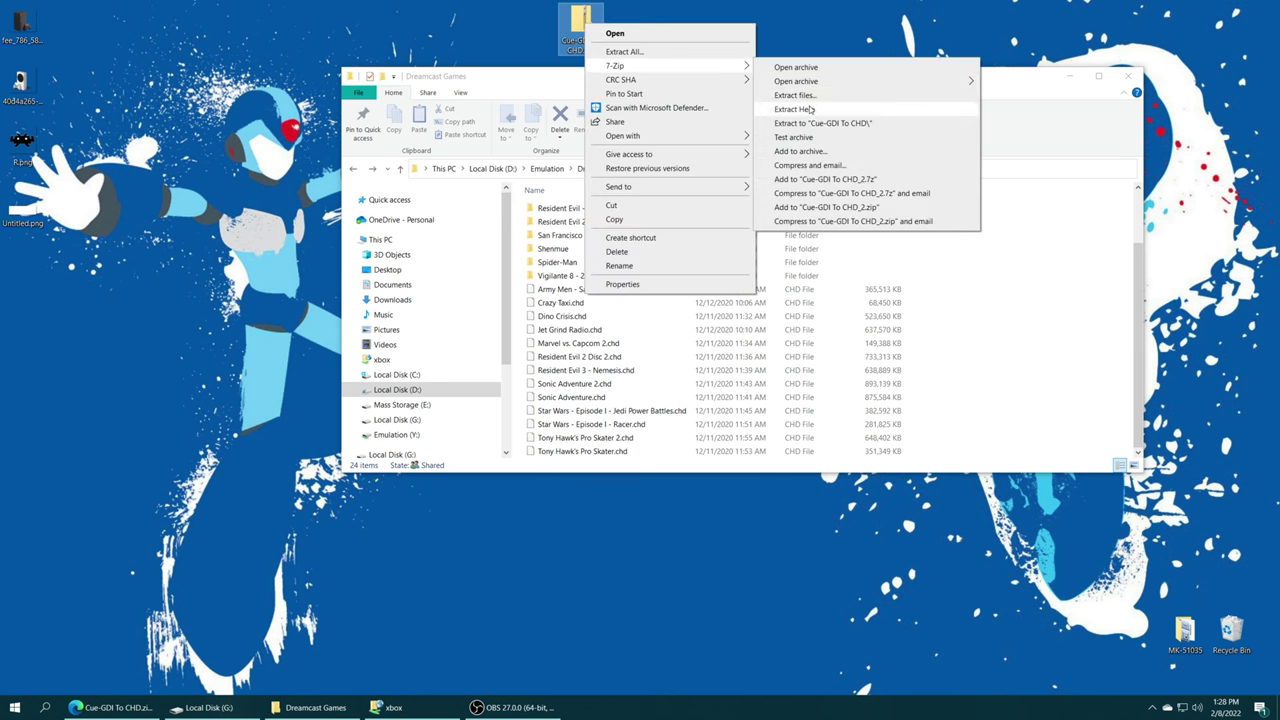
click(811, 109)
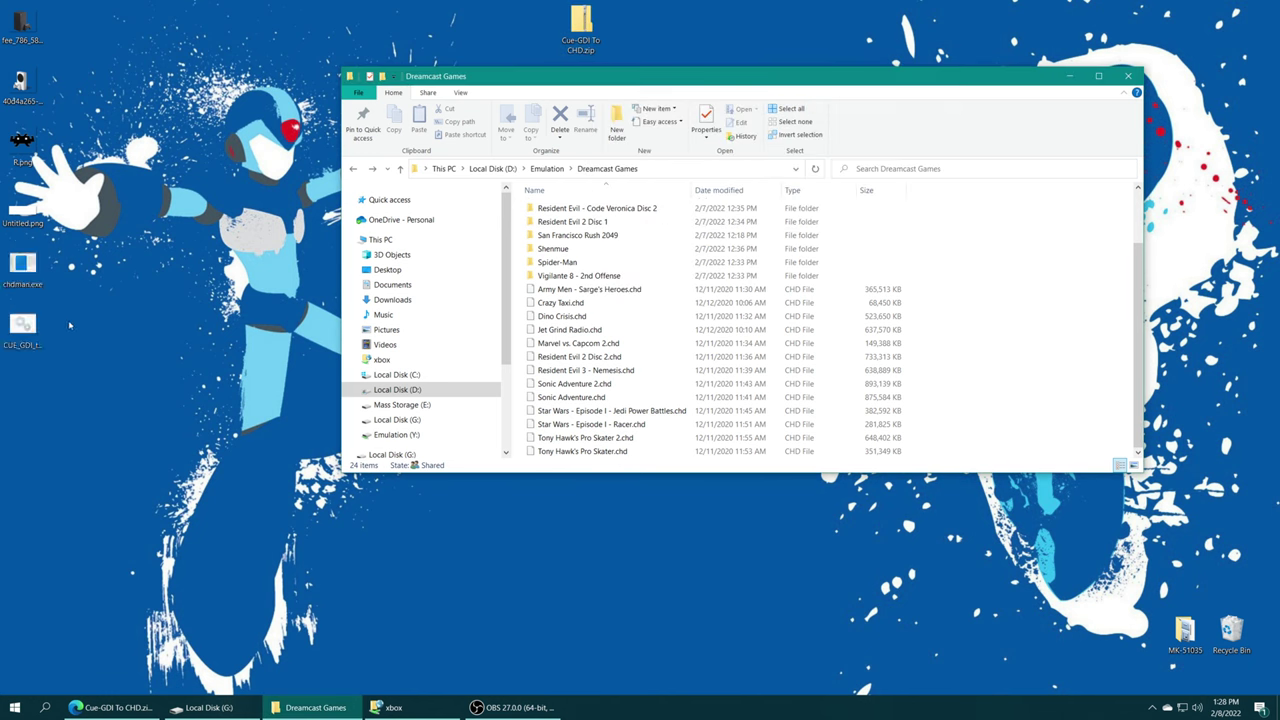
click(24, 326)
click(28, 268)
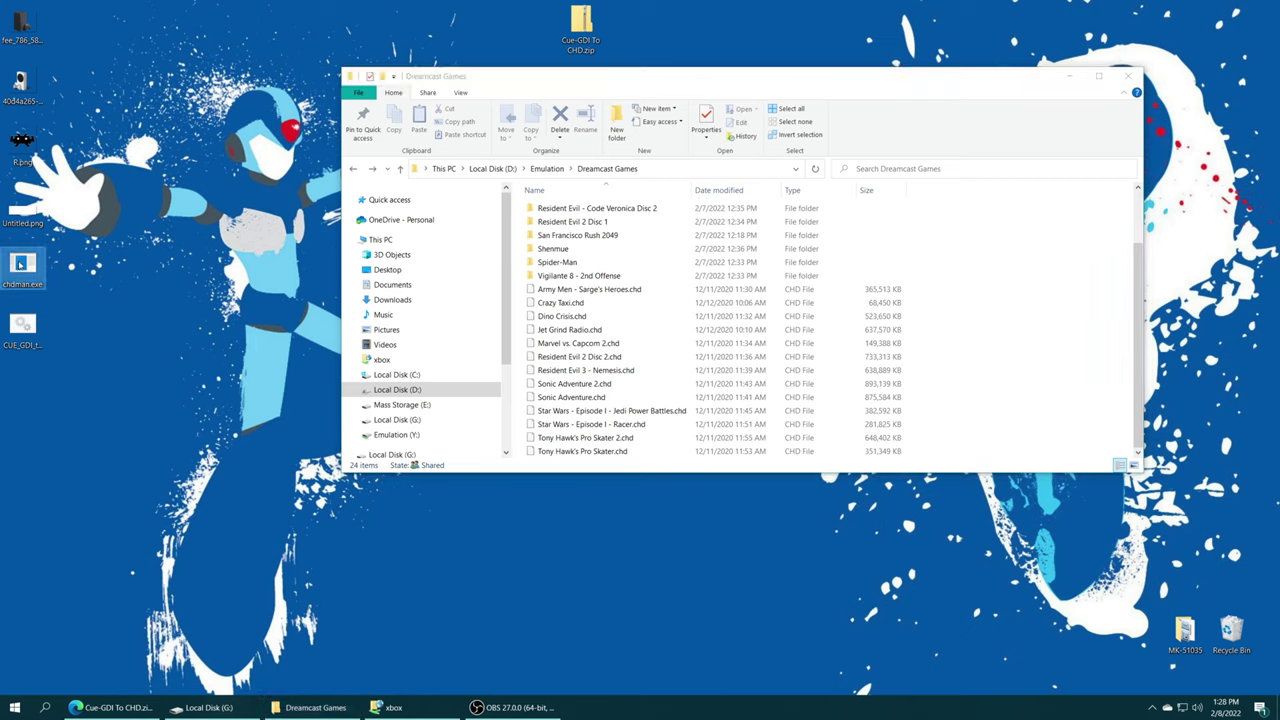
- Copy chdman.exe and CUE_GDI_to_CHD.bat from the desktop into the Dreamcast Games folder and run the batch file to convert the games
ctrl+click(22, 326)
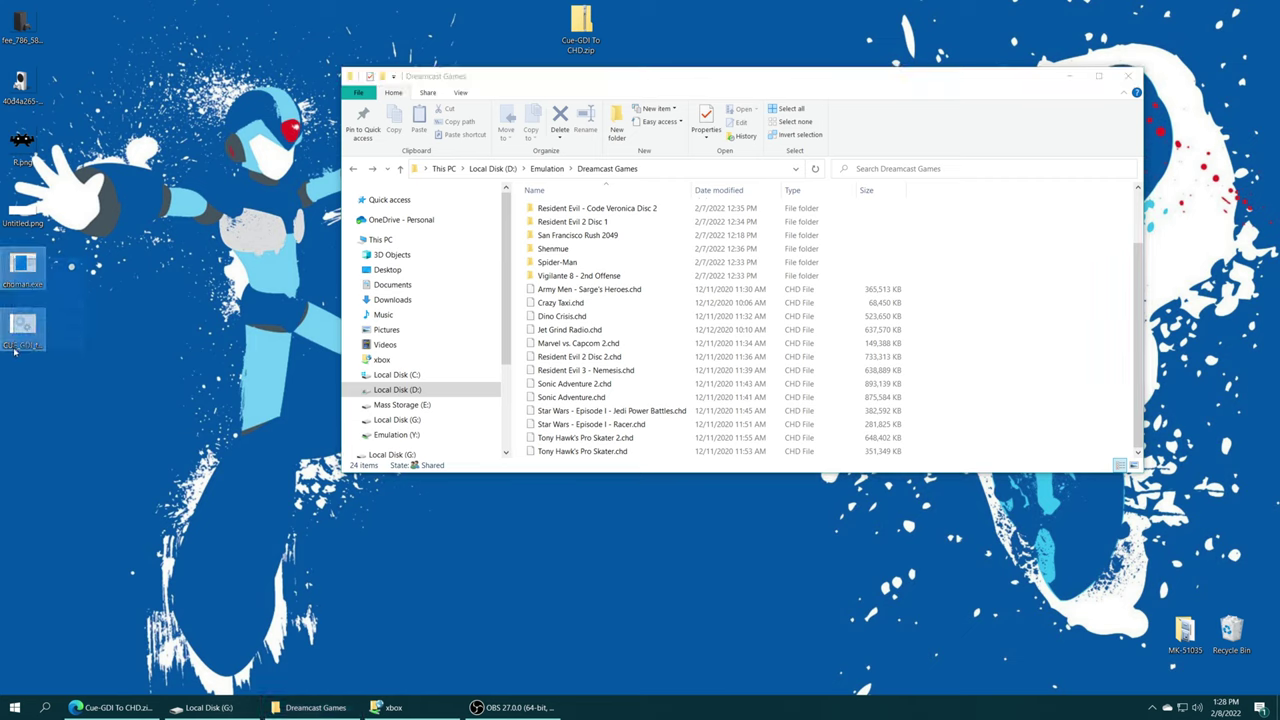
drag(22, 326, 1008, 413)
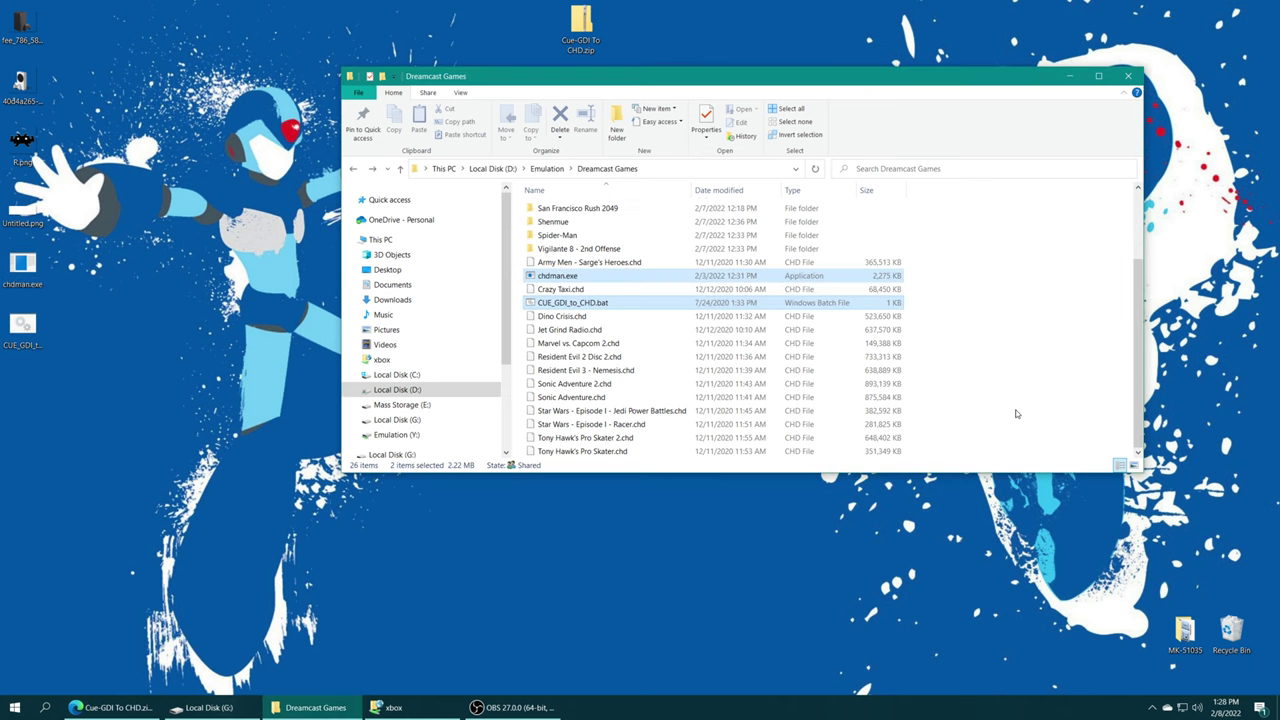
scroll(583, 398, up, 2)
double_click(583, 398)
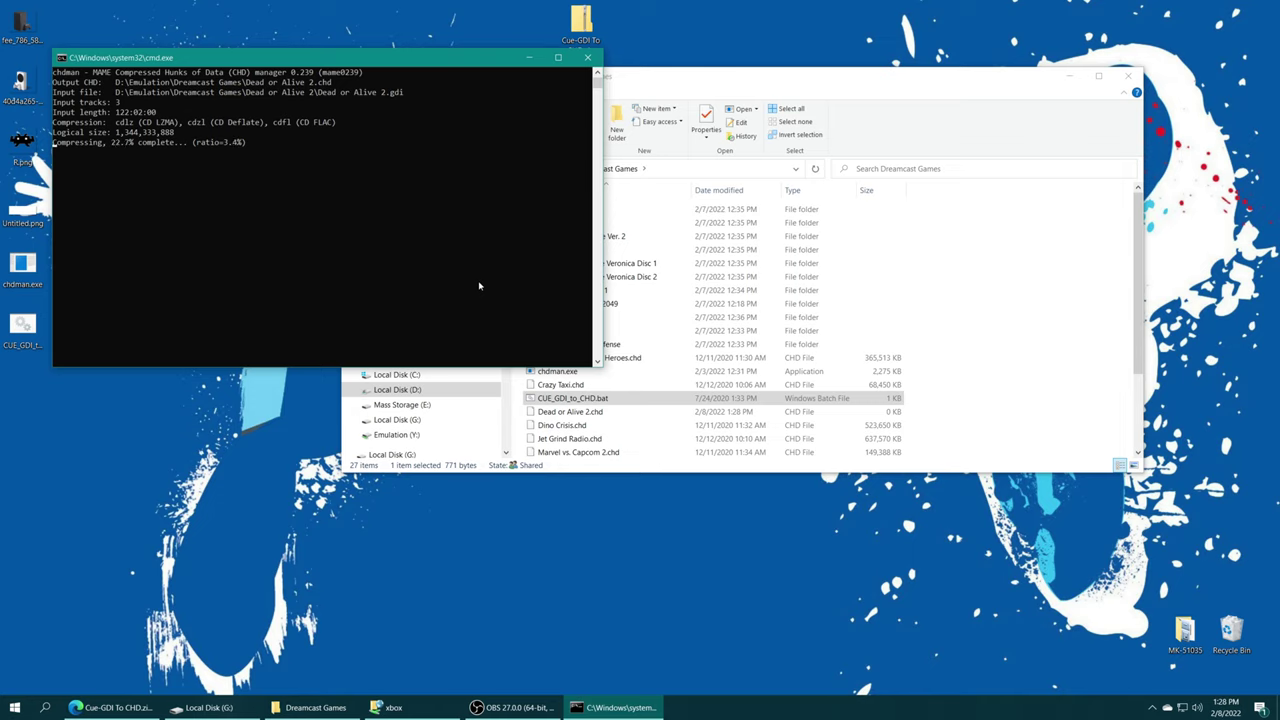
click(920, 233)
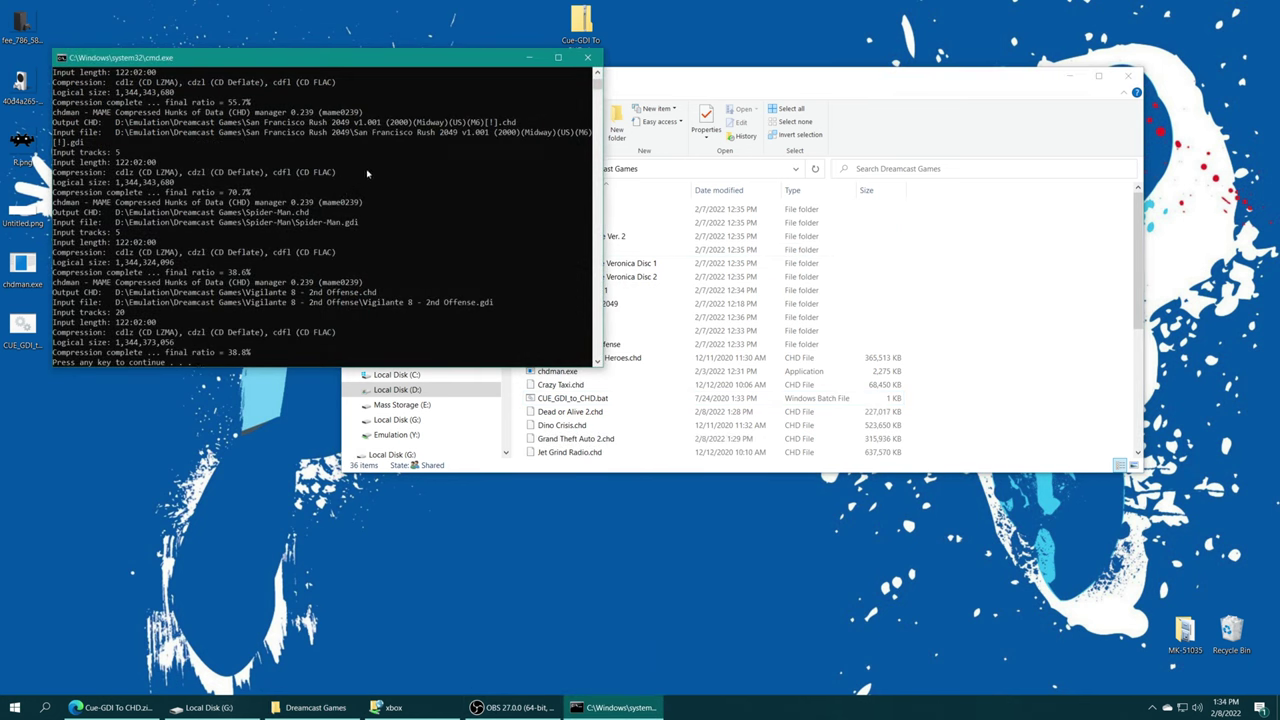
key(Return)
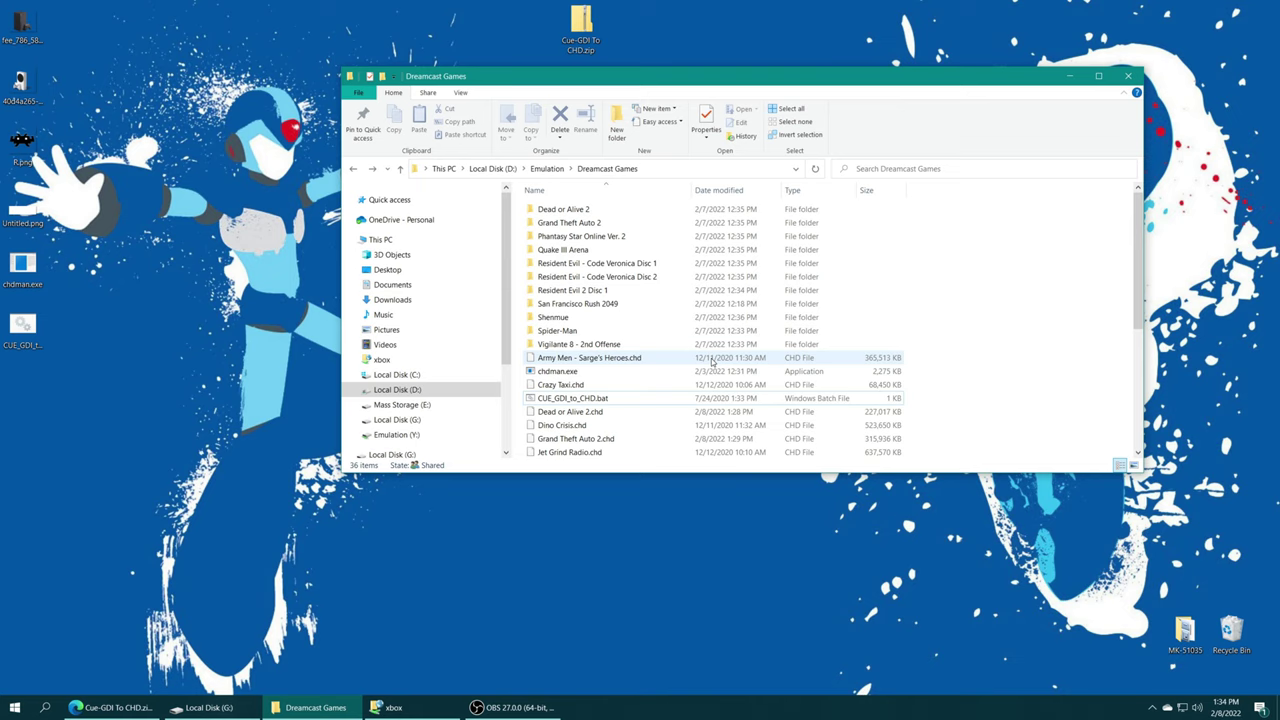
- Delete chdman.exe, CUE_GDI_to_CHD.bat and every game subfolder except Shenmue from the Dreamcast Games folder
click(578, 374)
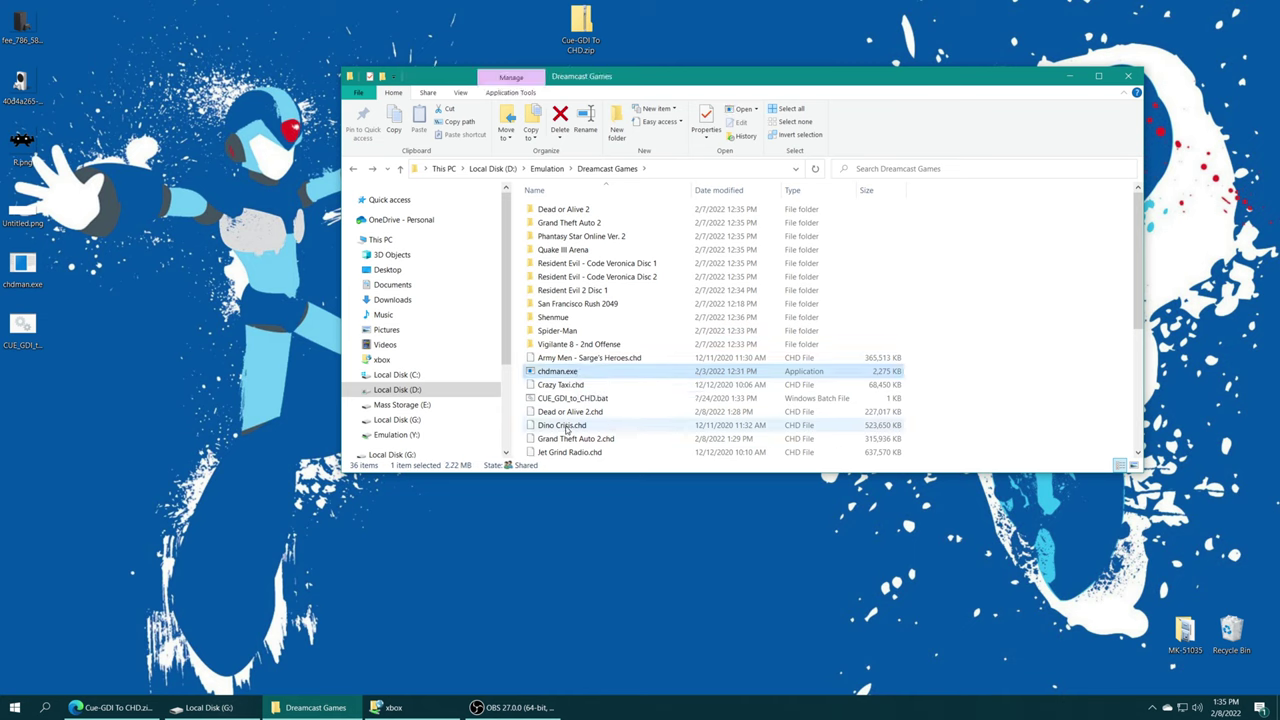
ctrl+click(575, 398)
ctrl+click(576, 345)
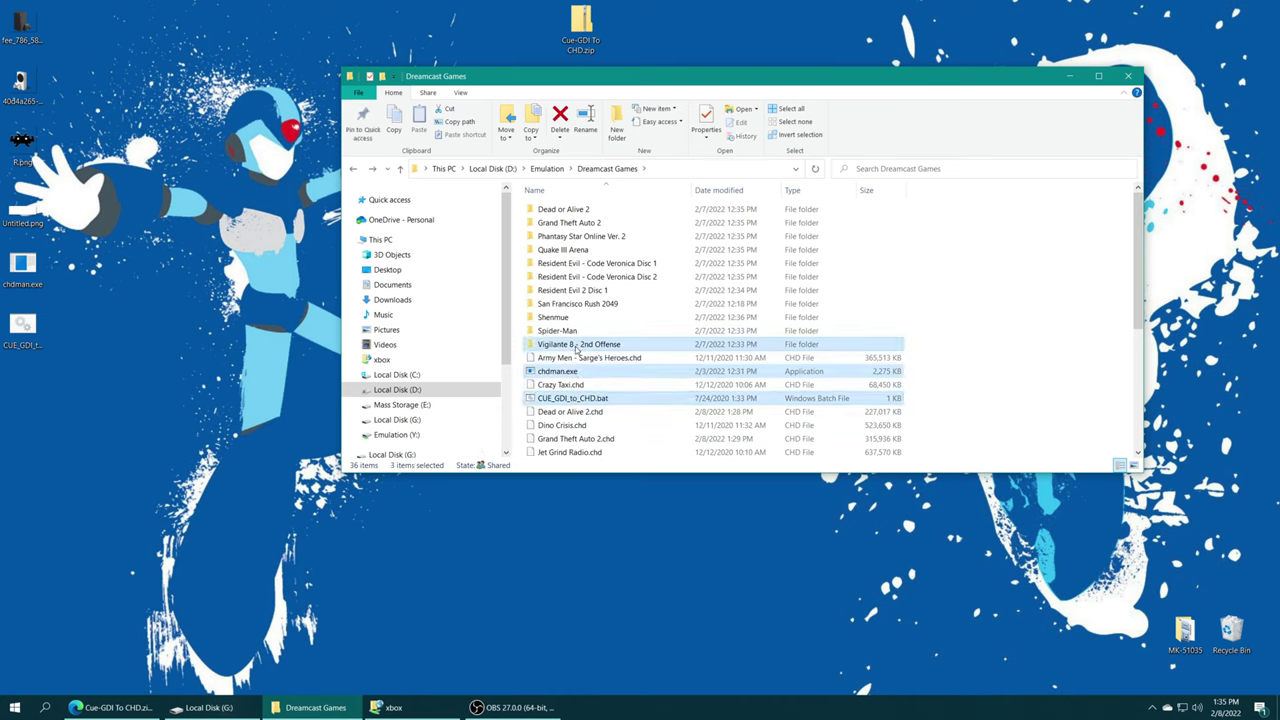
ctrl+click(576, 331)
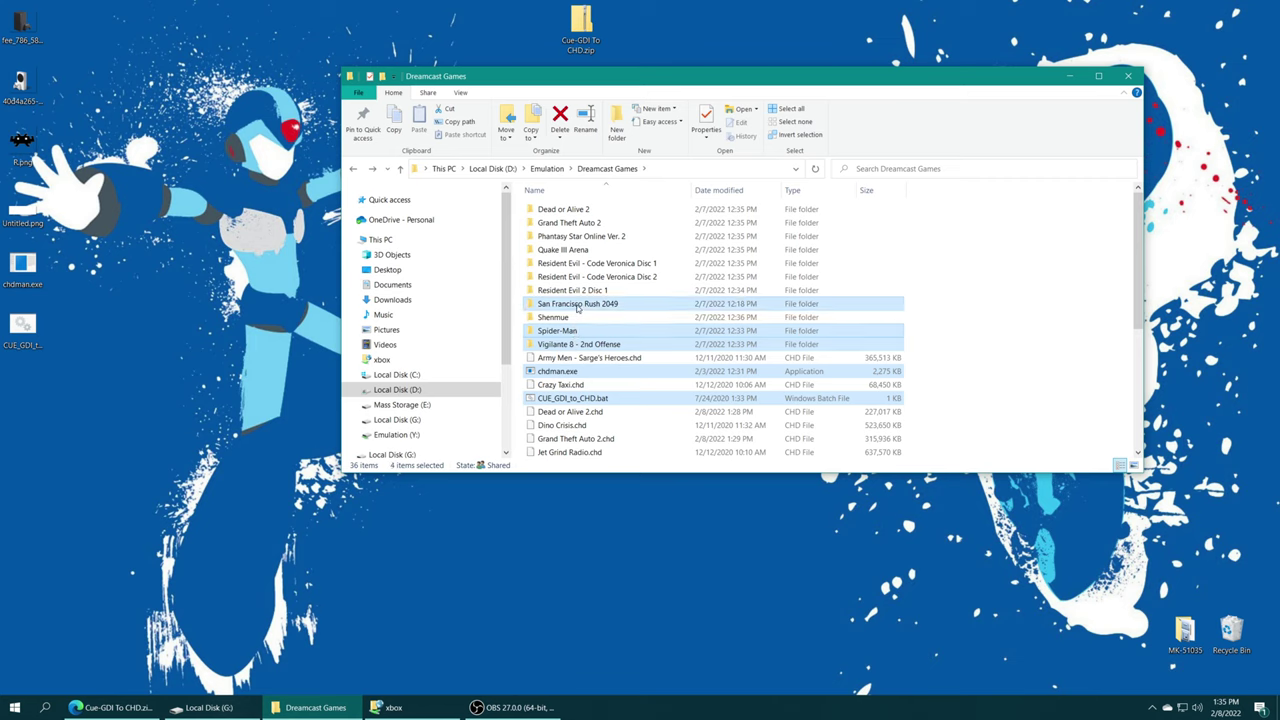
ctrl+click(577, 304)
ctrl+click(580, 290)
ctrl+click(582, 277)
ctrl+click(584, 263)
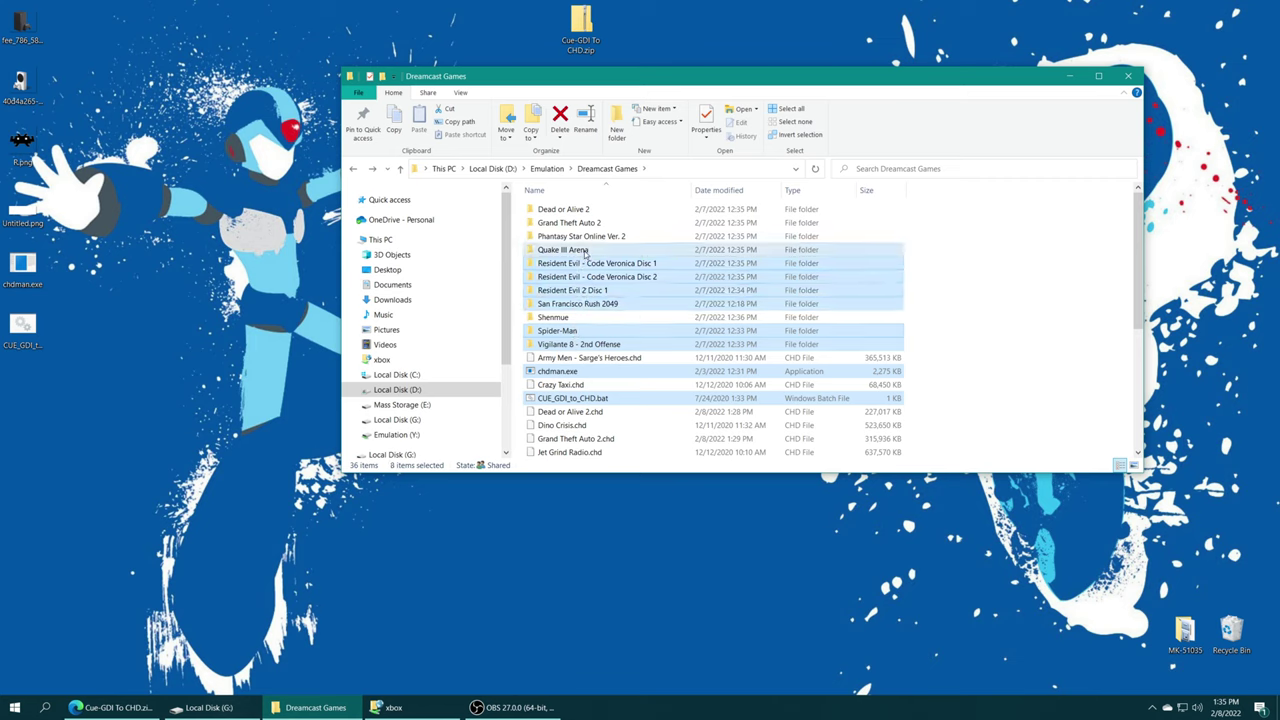
ctrl+click(586, 250)
ctrl+click(585, 236)
ctrl+click(585, 222)
ctrl+click(584, 209)
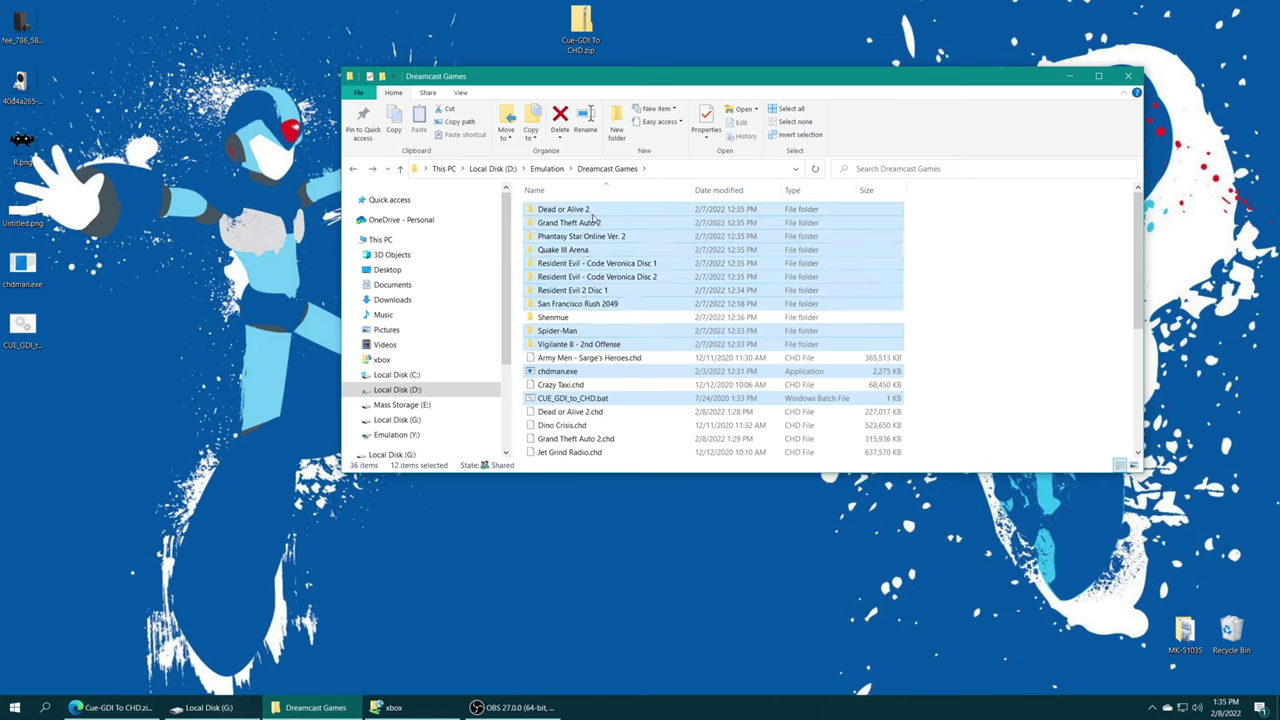
key(Delete)
double_click(560, 210)
key(alt+Left)
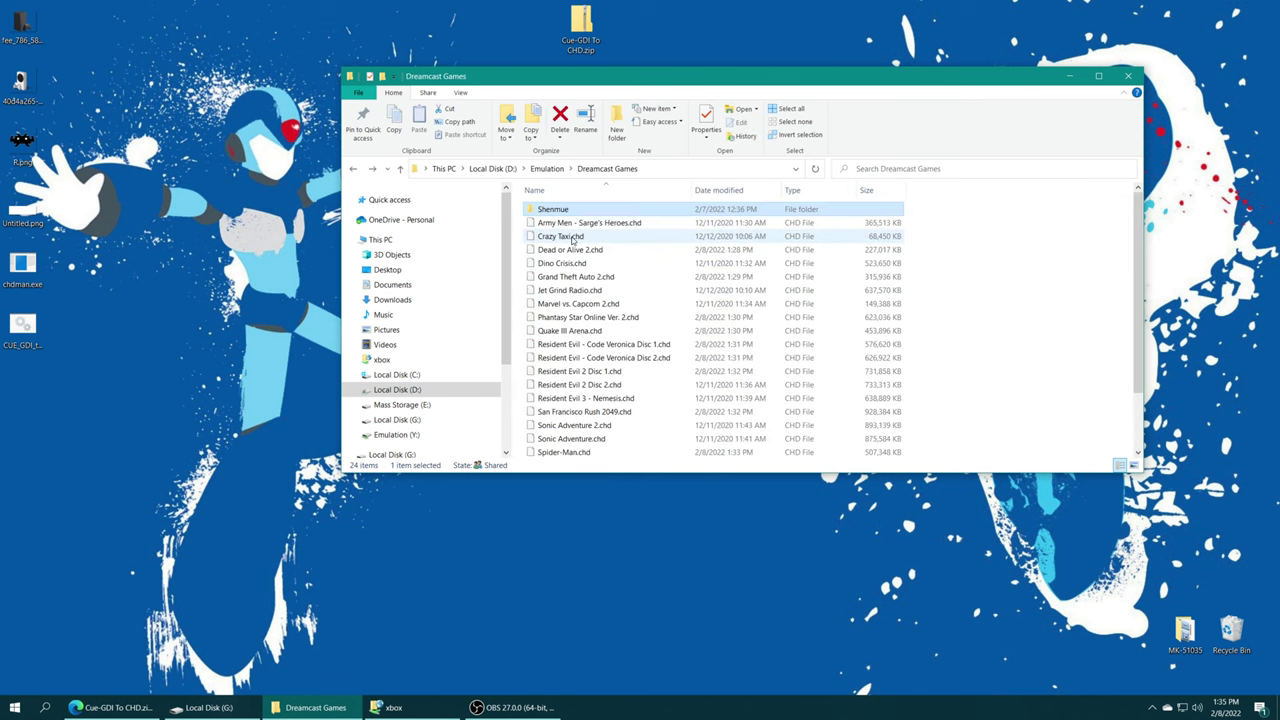
- Create folders named Resident Evil - Code Veronica and Resident Evil 2 in Dreamcast Games and move each game's disc CHDs into them
click(966, 322)
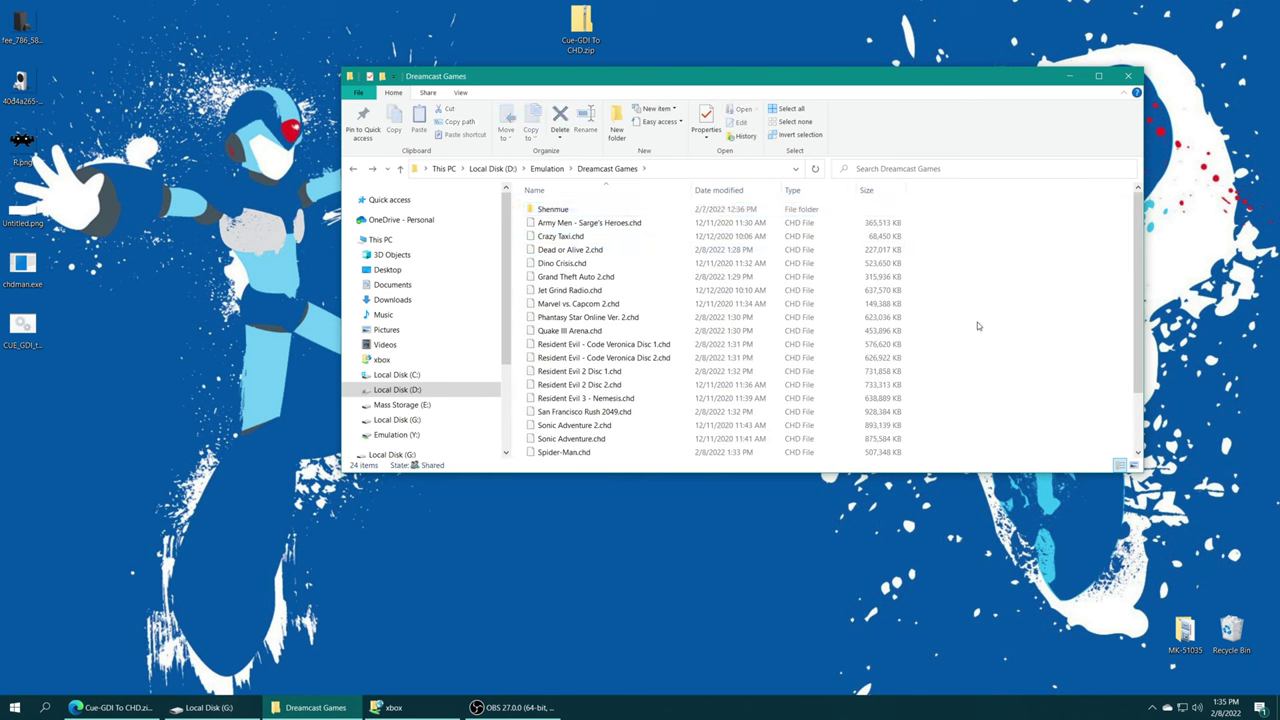
right_click(986, 330)
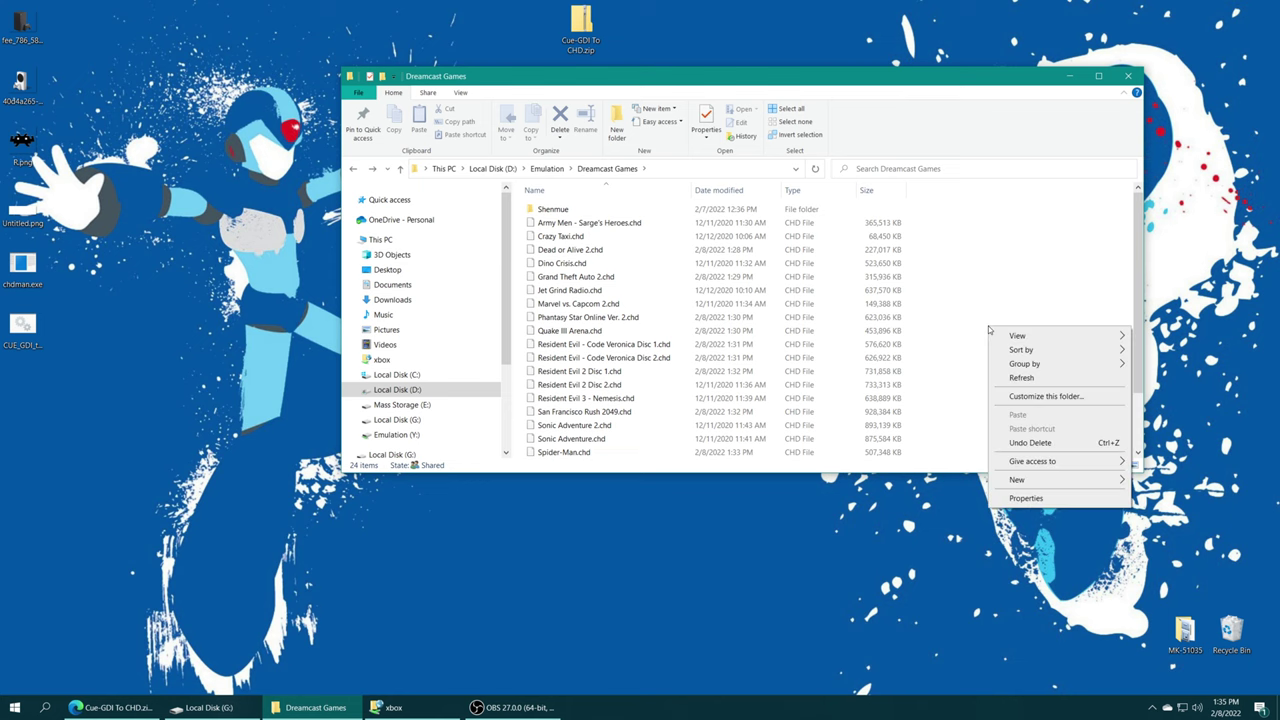
mouse_move(1035, 481)
click(879, 484)
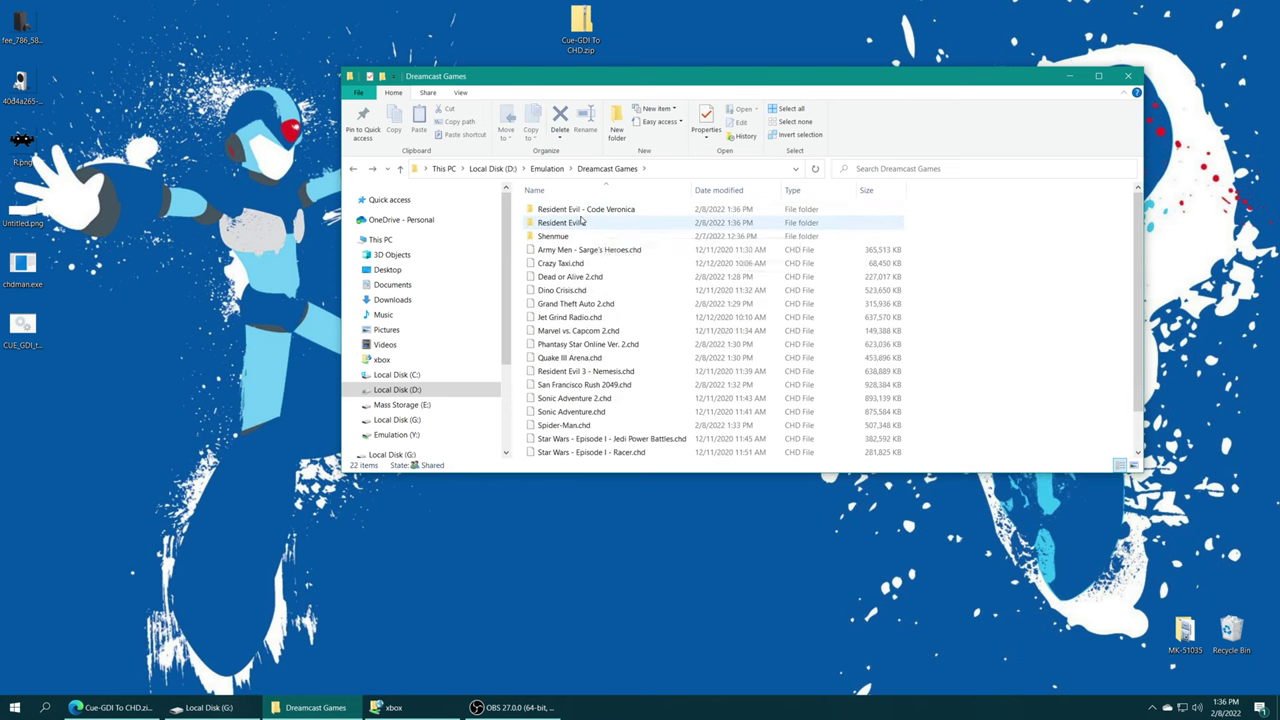
text(2)
- Create a text document named Resident Evil - Code Veronica.txt inside the Resident Evil - Code Veronica folder
mouse_move(640, 231)
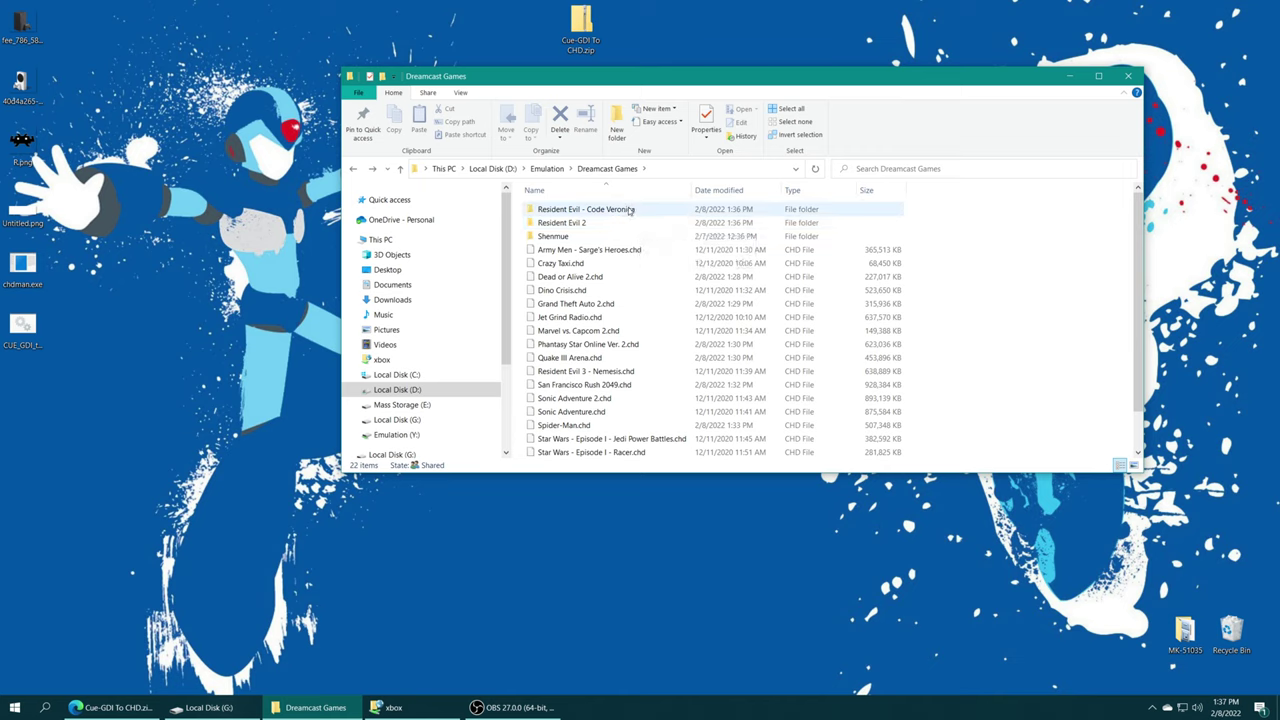
double_click(630, 210)
right_click(623, 284)
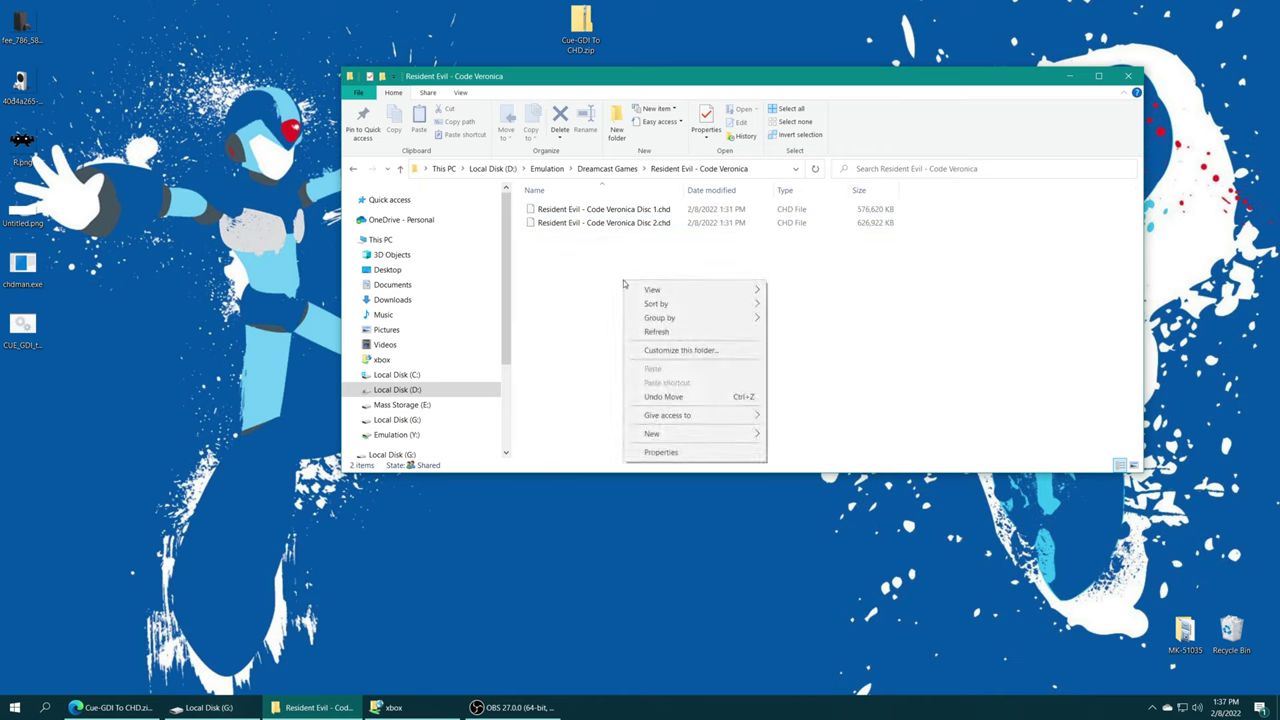
mouse_move(710, 437)
click(810, 509)
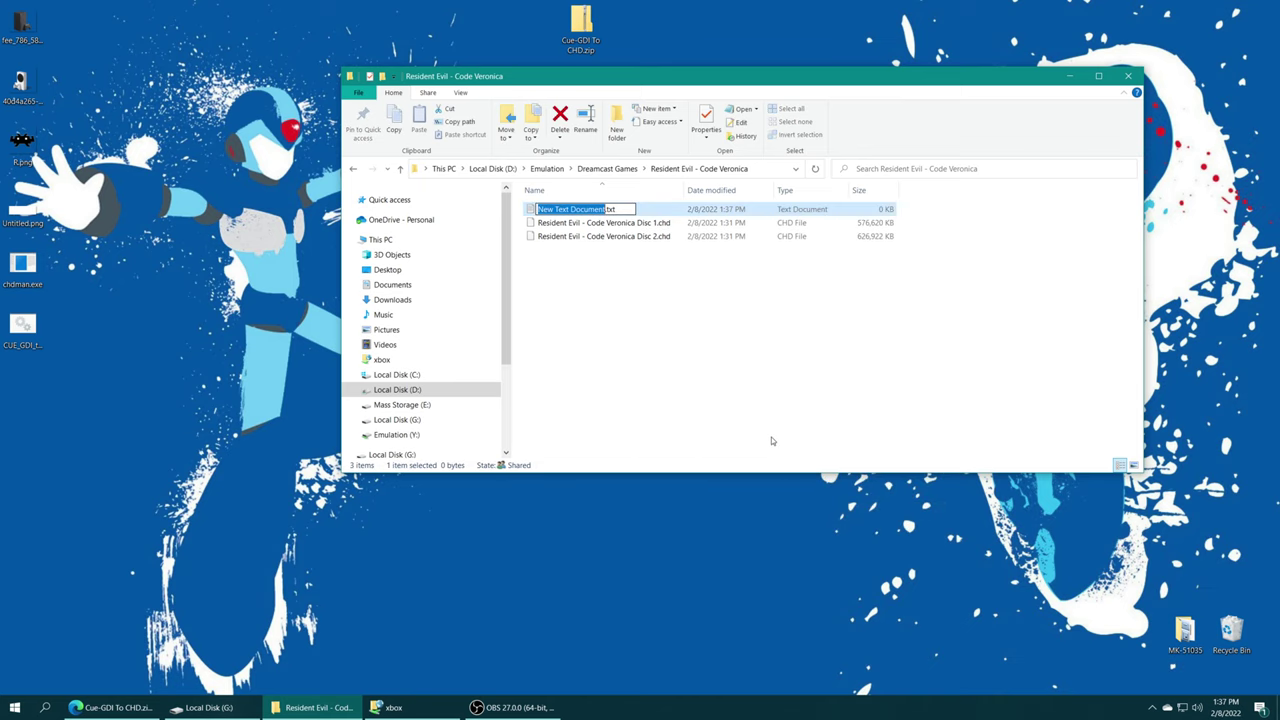
text(Resident Evil - Code Veronica)
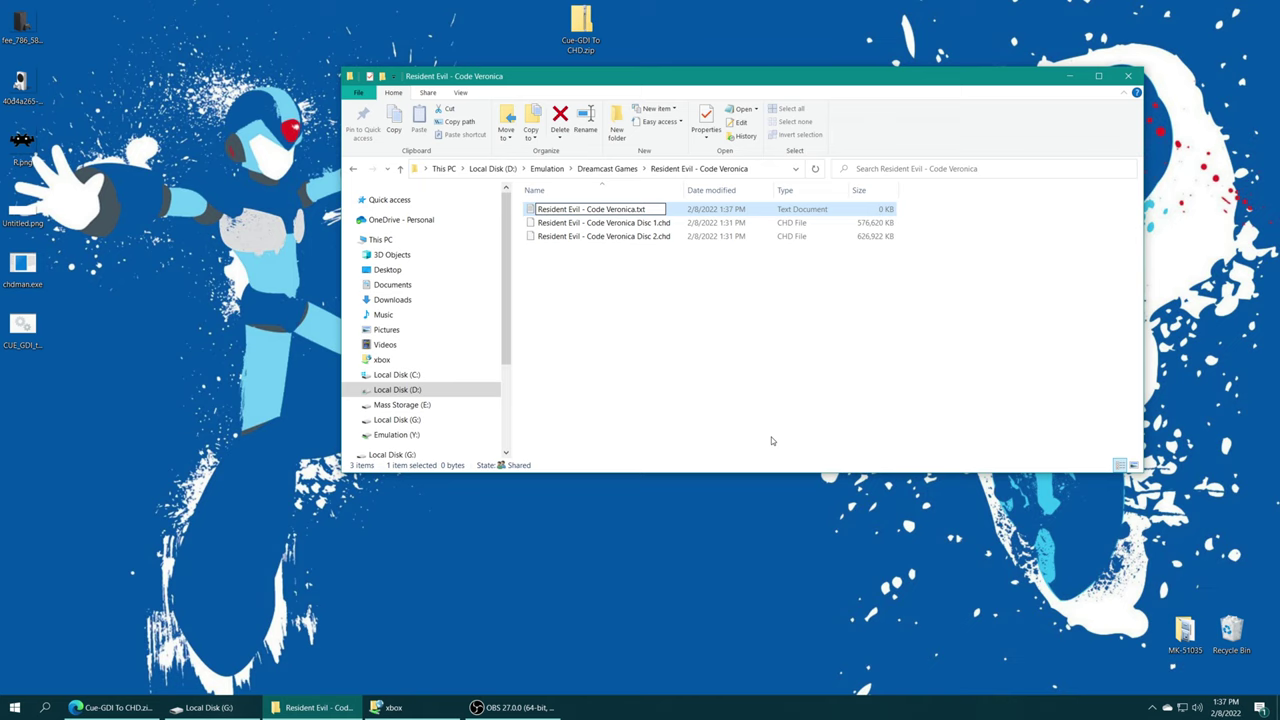
key(Return)
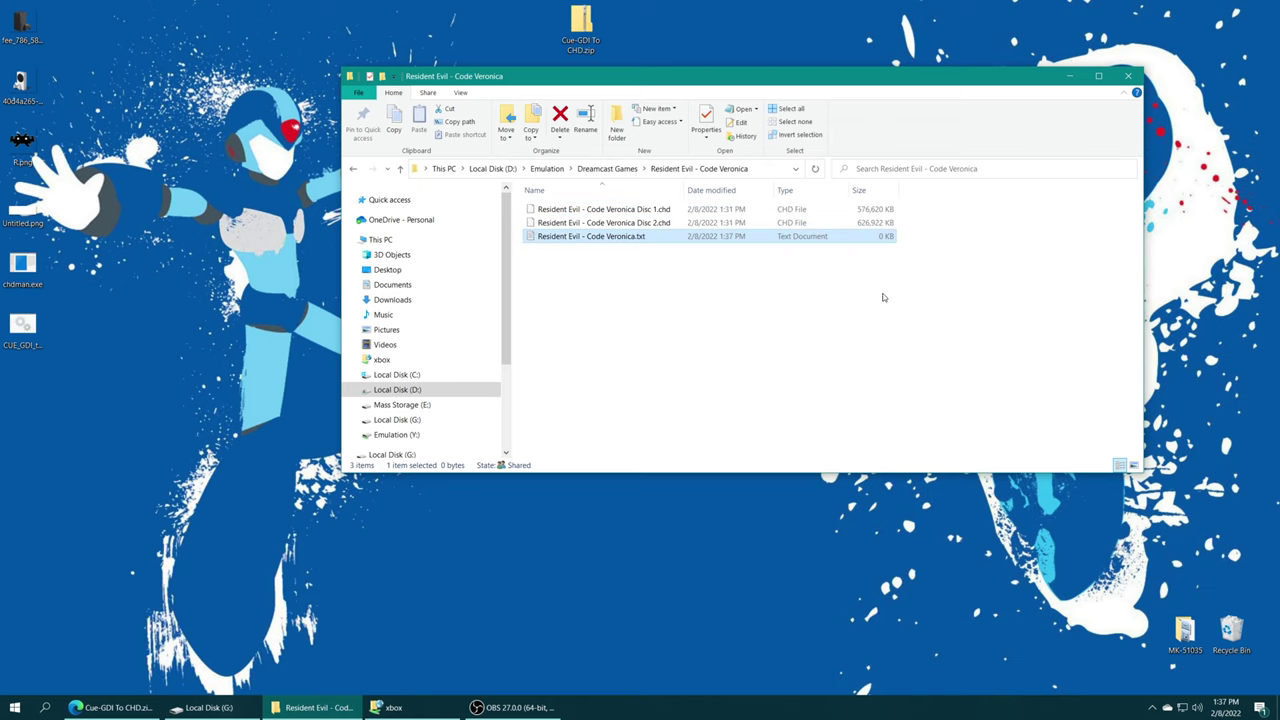
- Open Resident Evil - Code Veronica.txt and paste the file name Resident Evil - Code Veronica Disc 1.chd as its first line
double_click(641, 237)
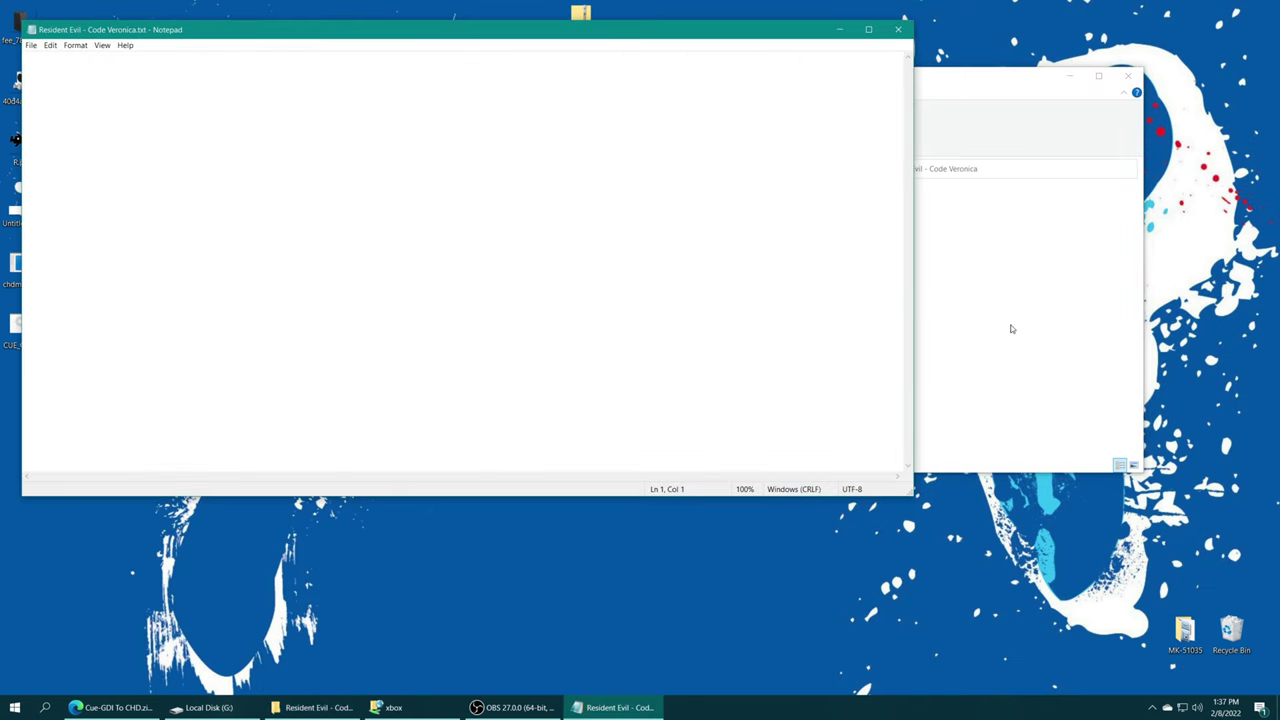
click(1012, 328)
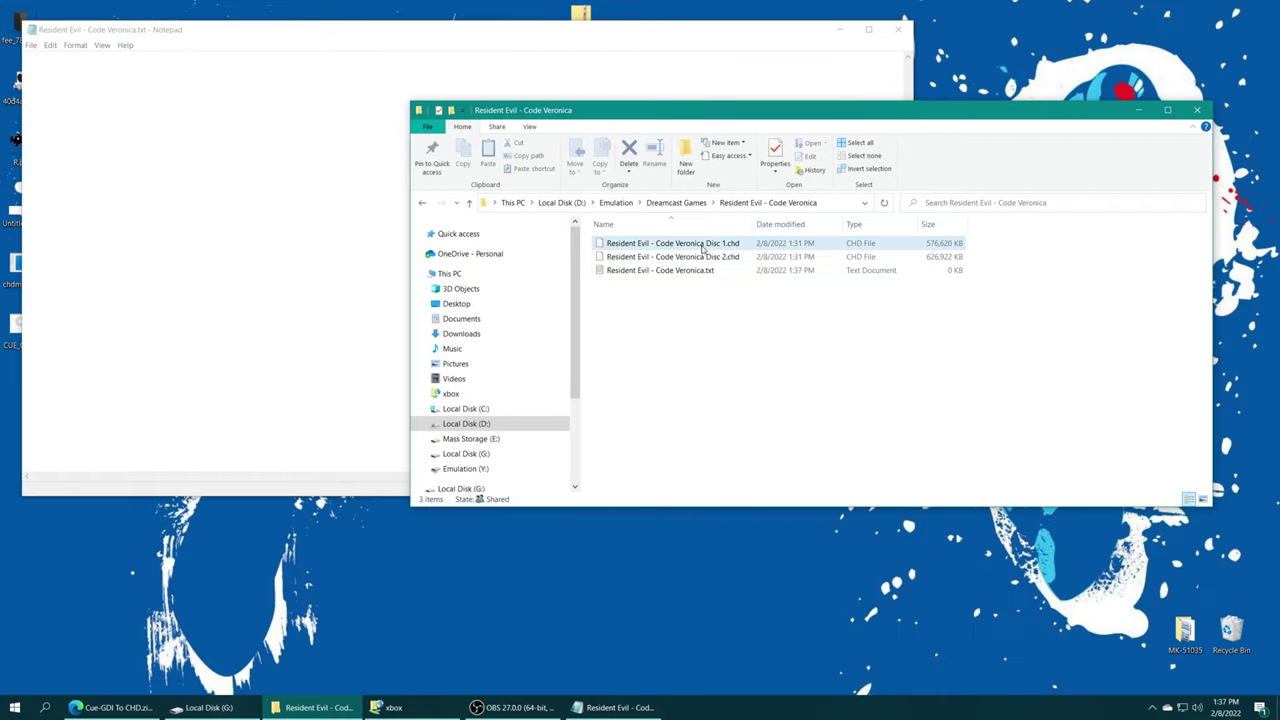
click(733, 244)
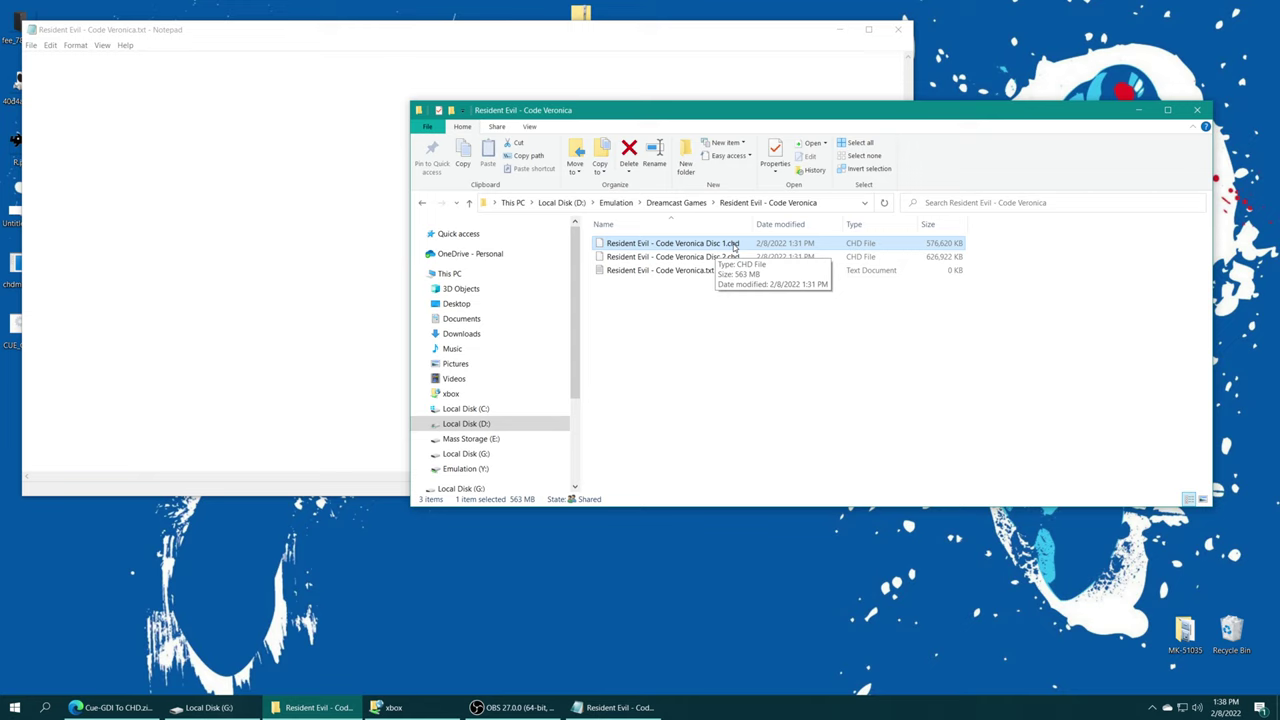
click(733, 244)
drag(741, 243, 600, 245)
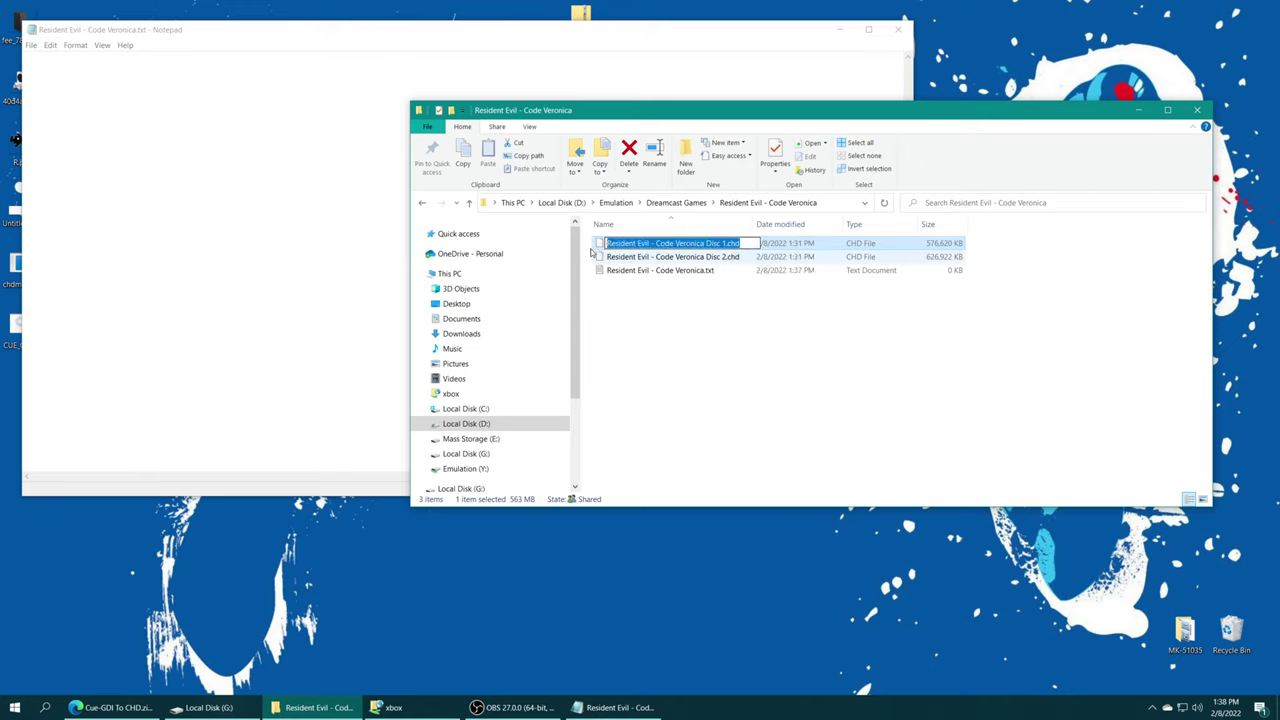
key(ctrl+c)
click(258, 209)
key(ctrl+v)
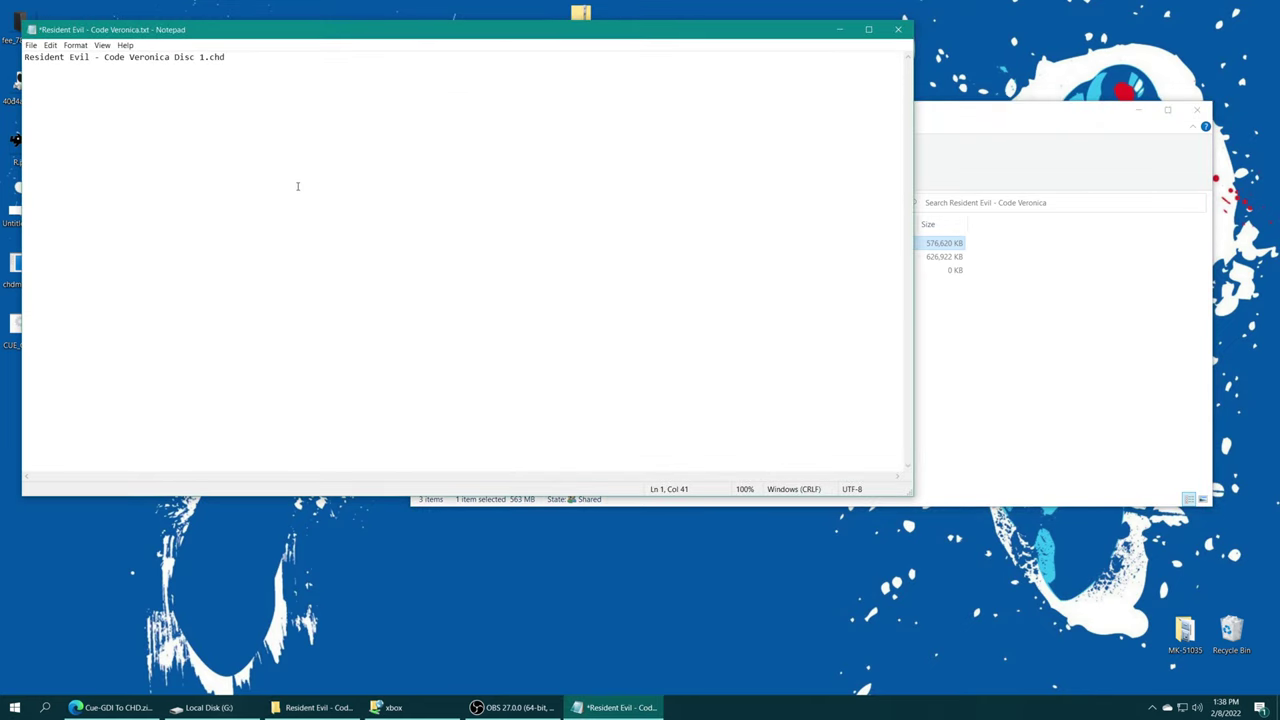
- Copy the file name Resident Evil - Code Veronica Disc 2.chd and paste it as the text document's second line
click(984, 311)
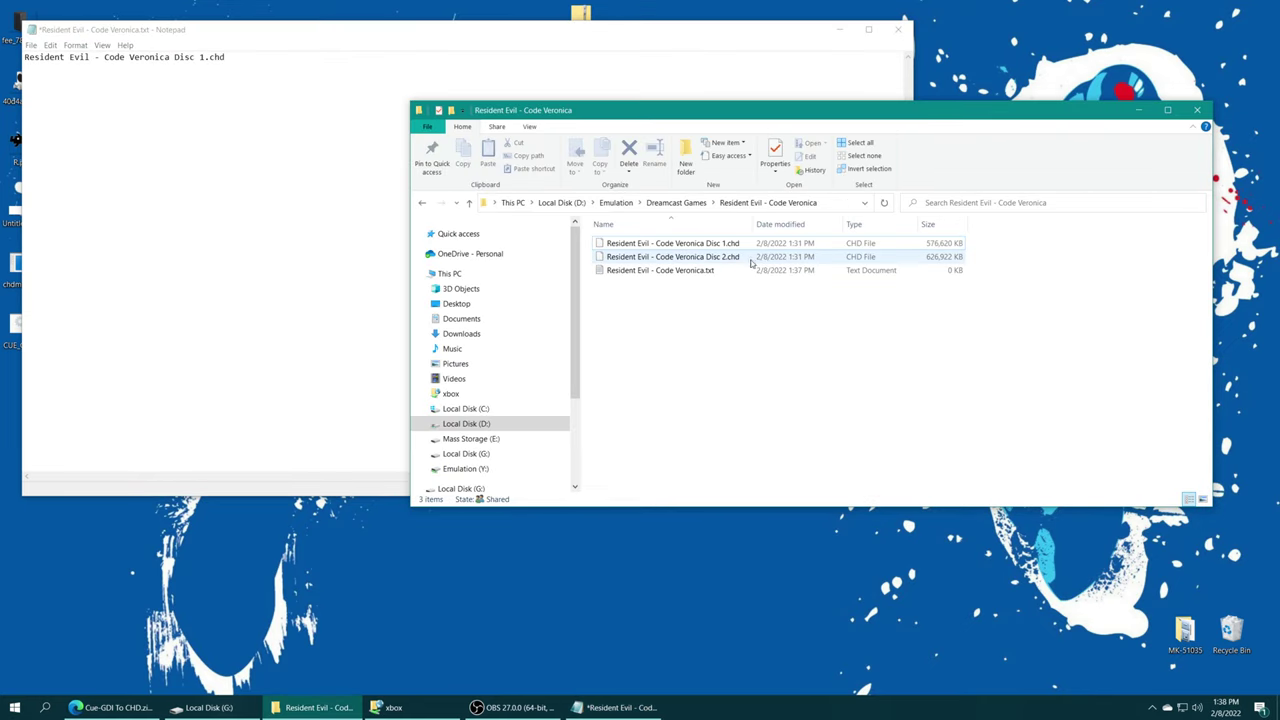
click(745, 257)
click(745, 257)
drag(745, 257, 590, 262)
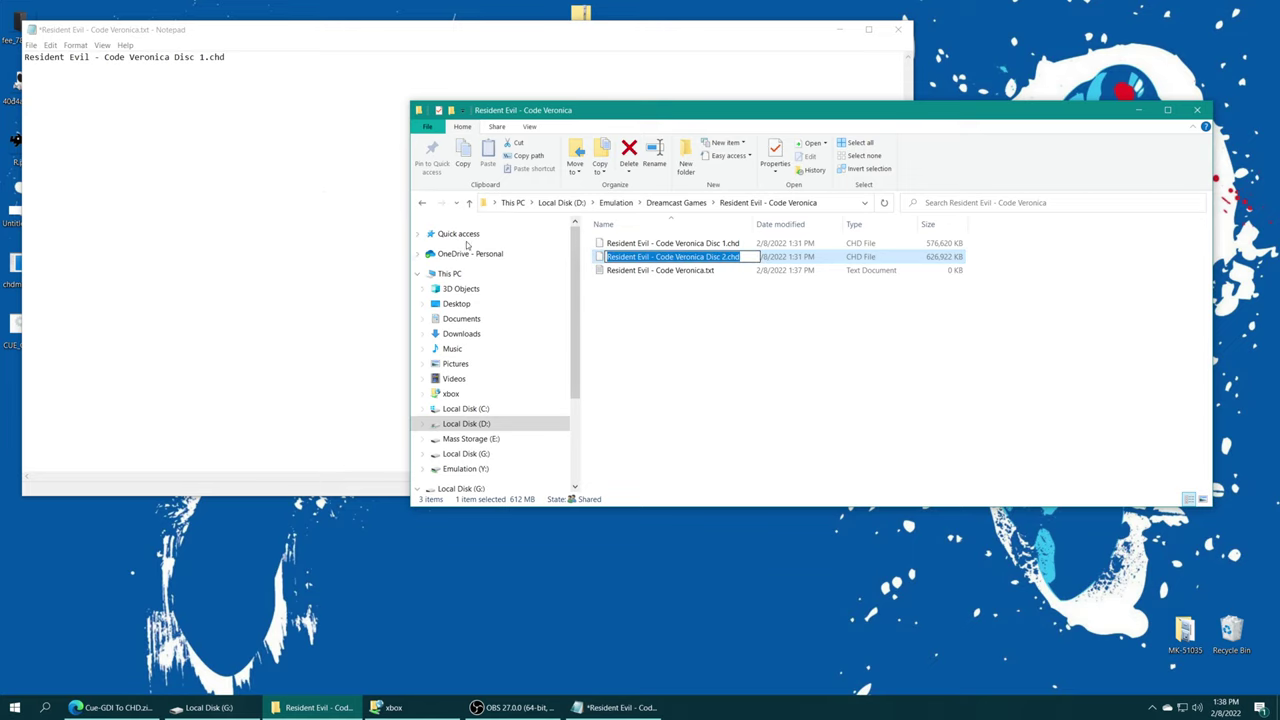
click(277, 171)
key(ctrl+v)
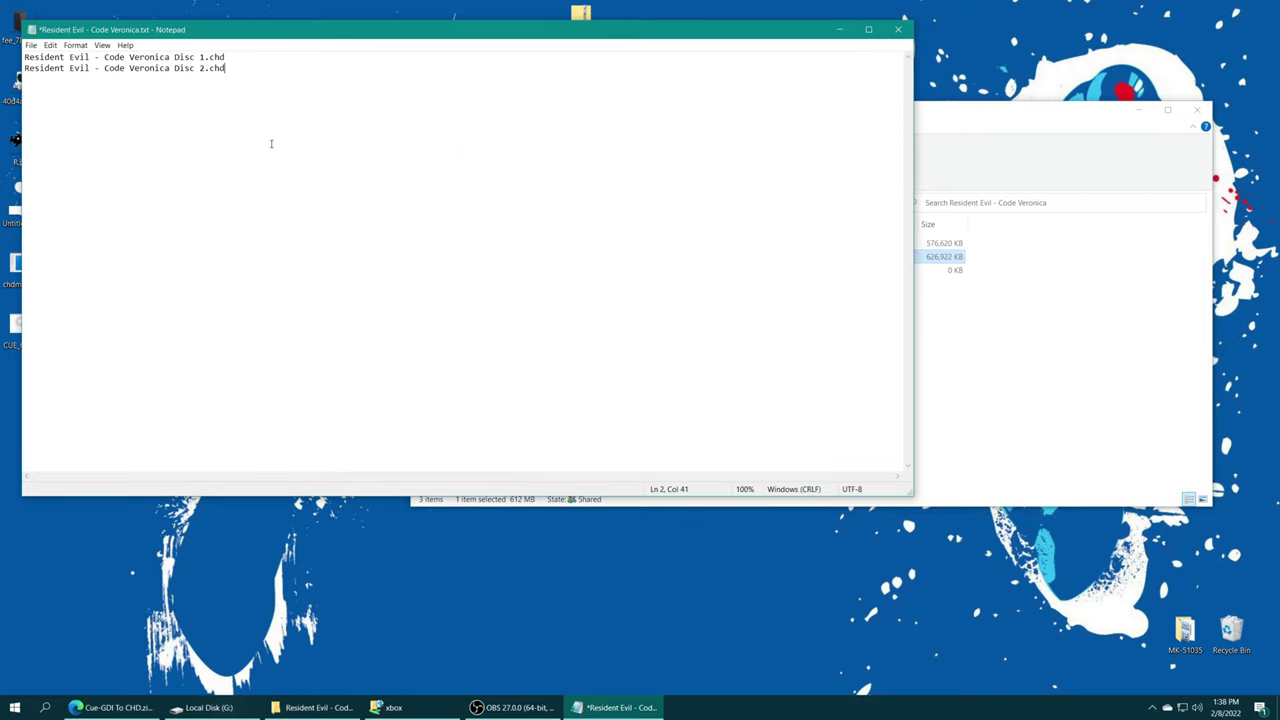
- Check the setting for showing file name extensions in the Resident Evil - Code Veronica folder
click(937, 349)
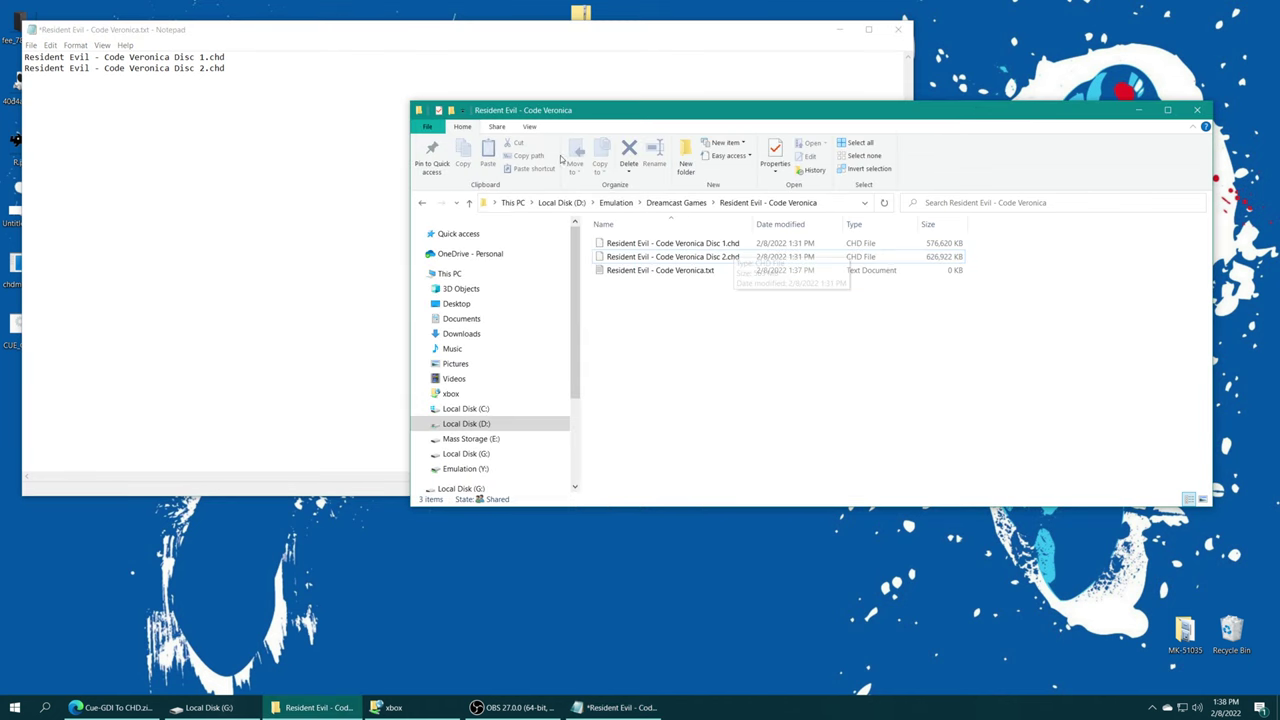
click(529, 128)
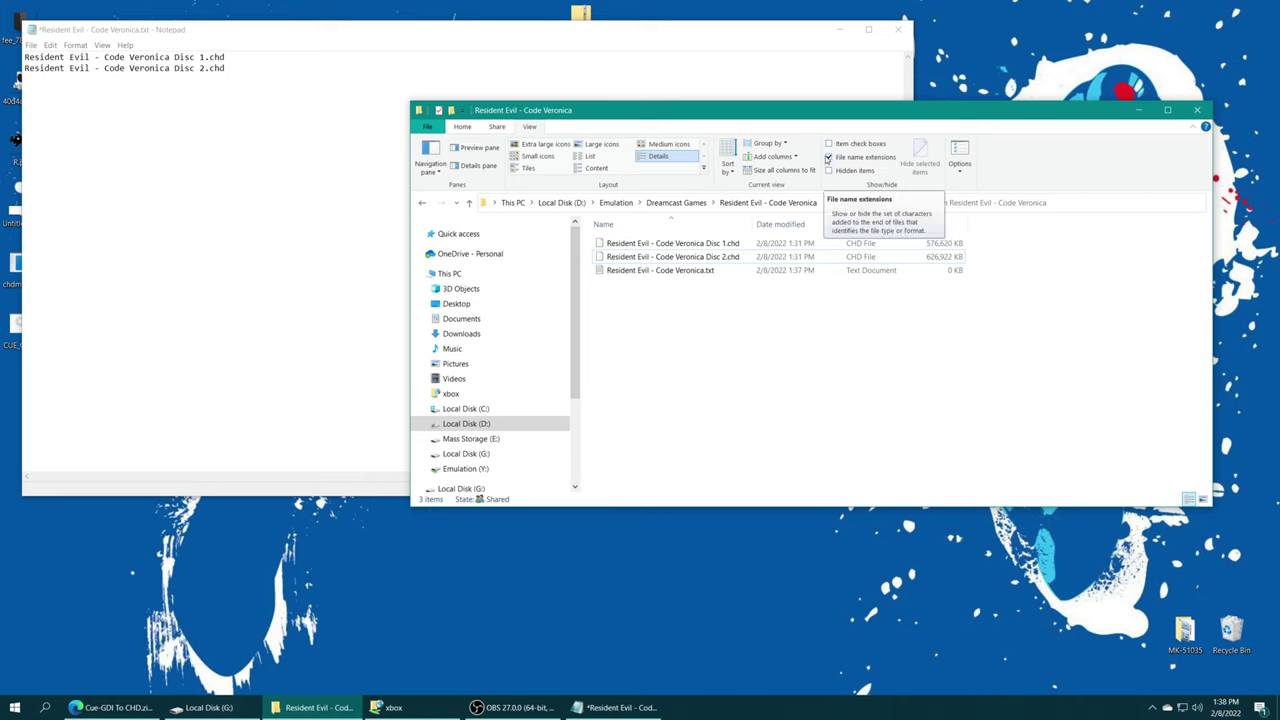
click(470, 130)
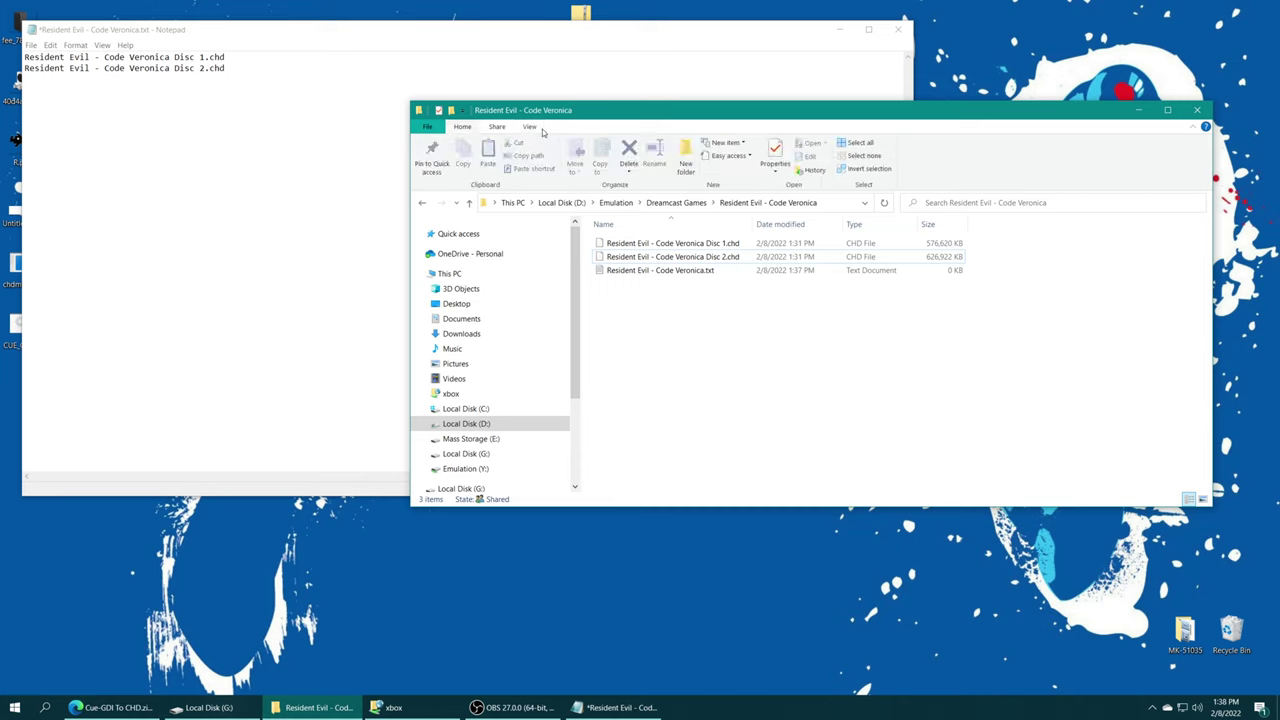
- Save the disc list in Resident Evil - Code Veronica.txt and close the document
click(174, 124)
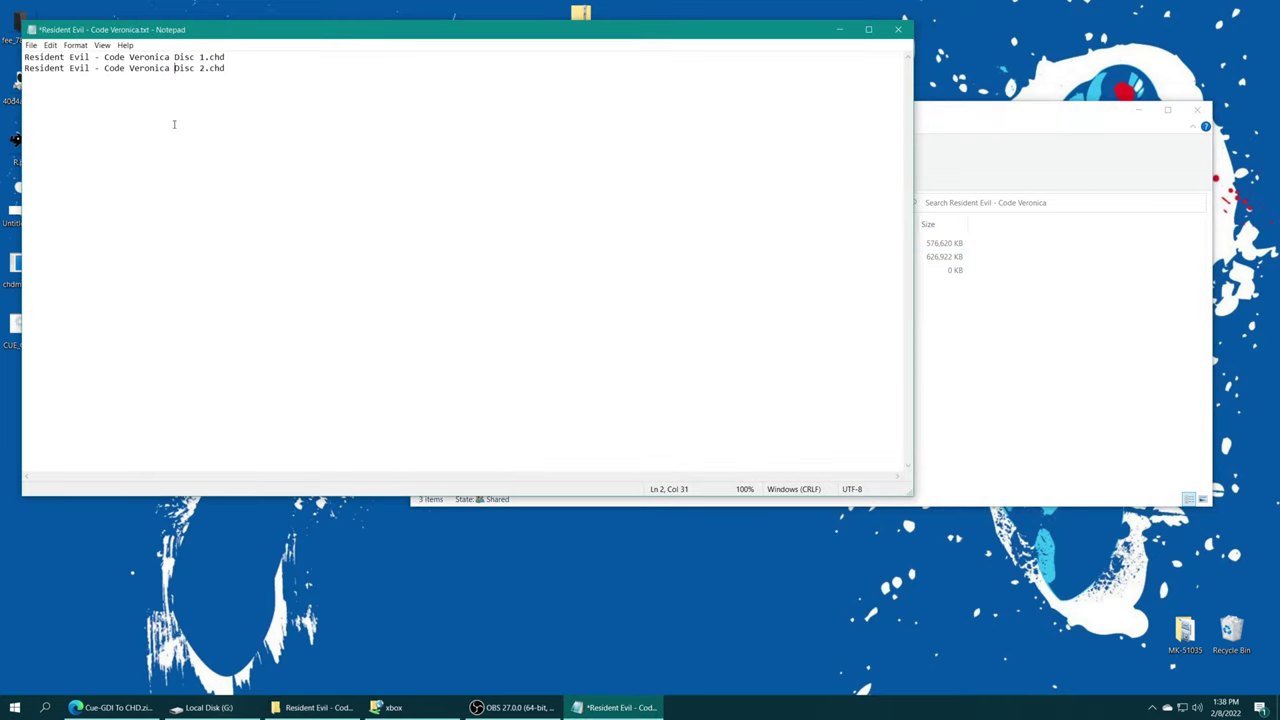
click(32, 45)
click(70, 95)
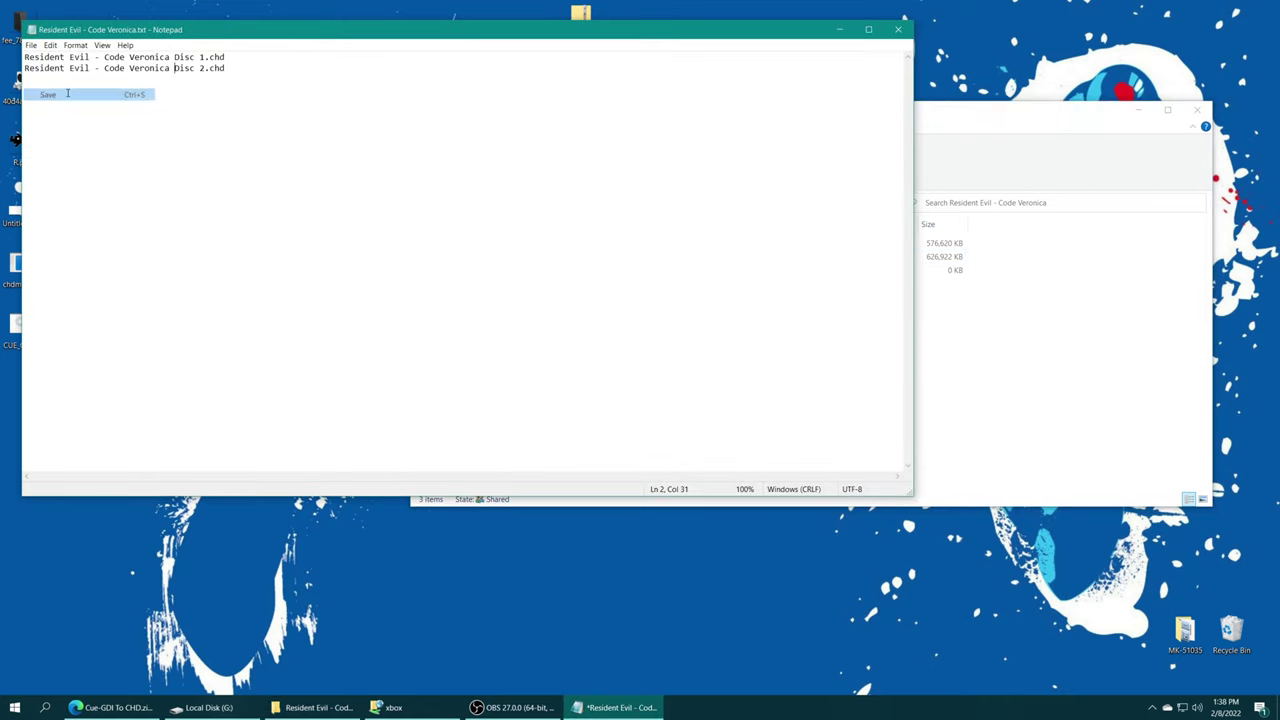
click(898, 29)
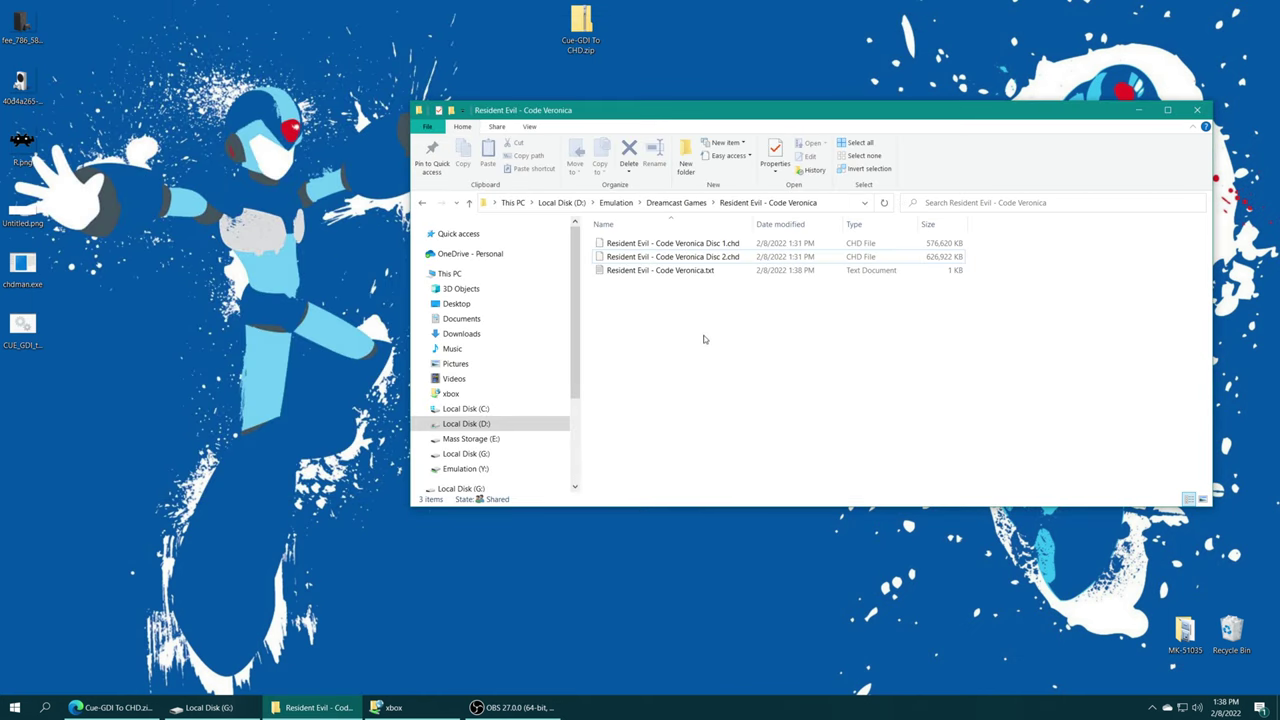
- Rename Resident Evil - Code Veronica.txt to Resident Evil - Code Veronica.m3u by changing its file extension
click(722, 271)
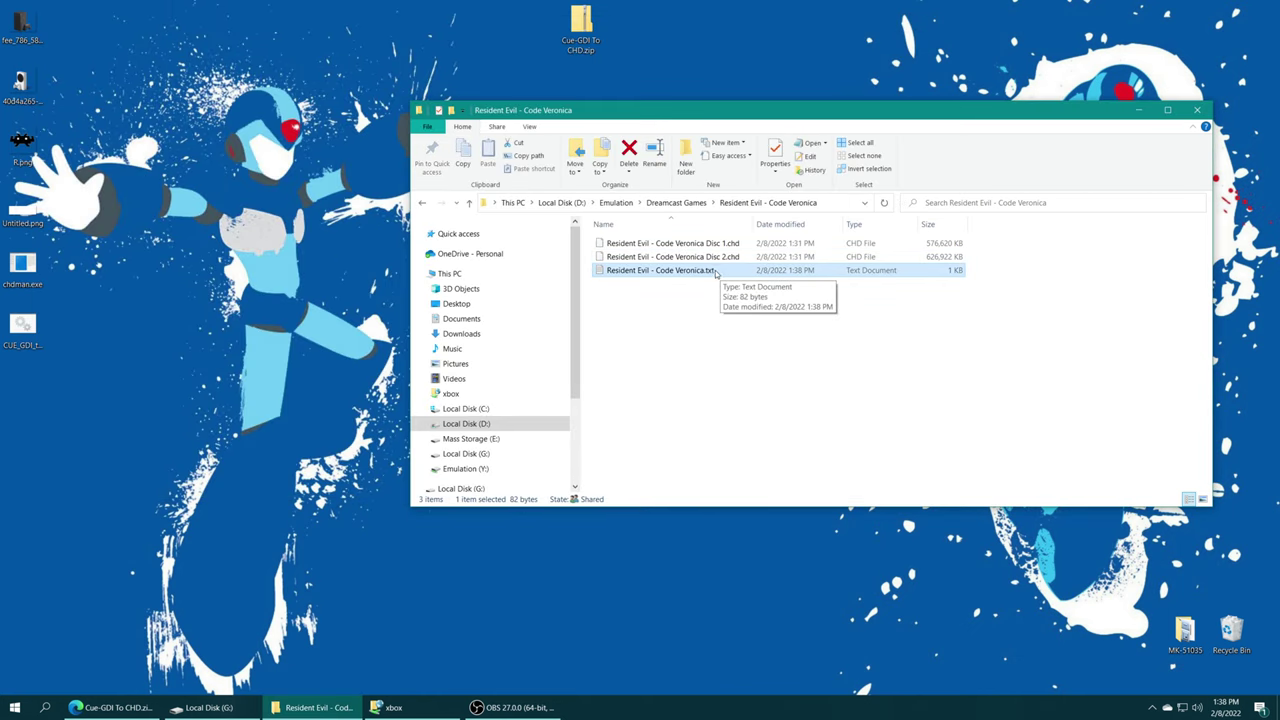
click(719, 271)
drag(716, 271, 706, 271)
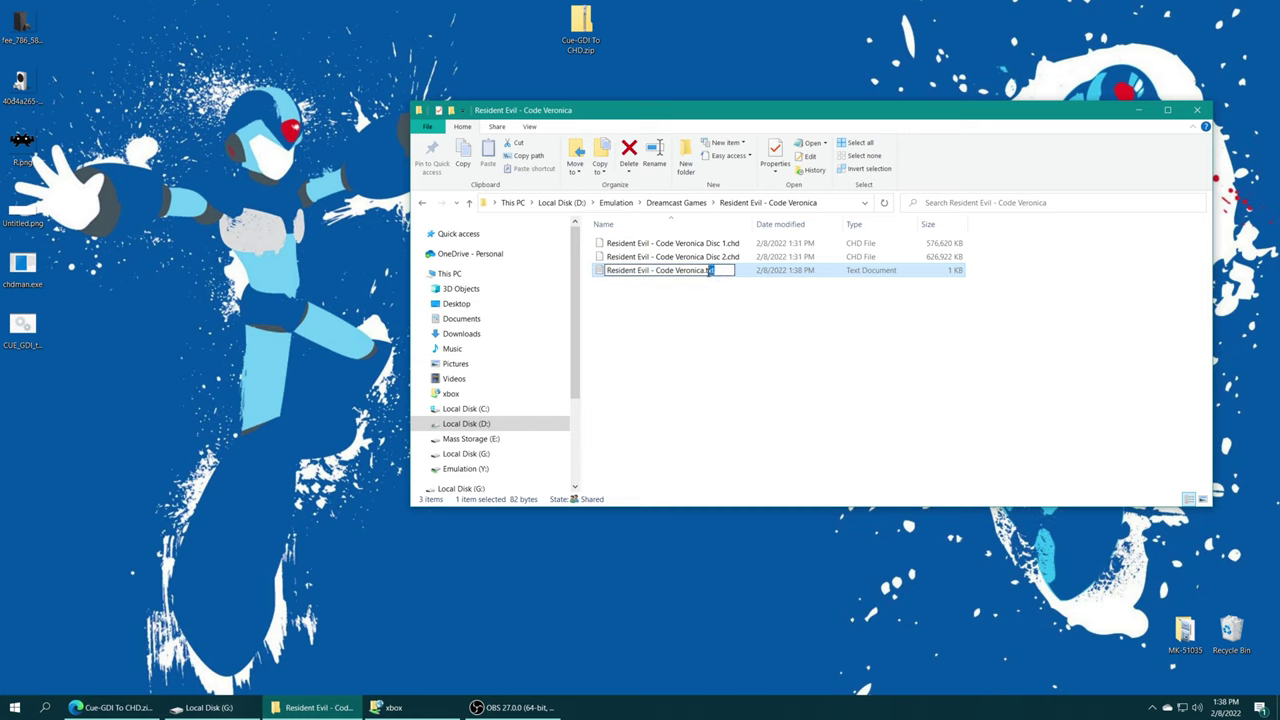
text(m3u)
key(Return)
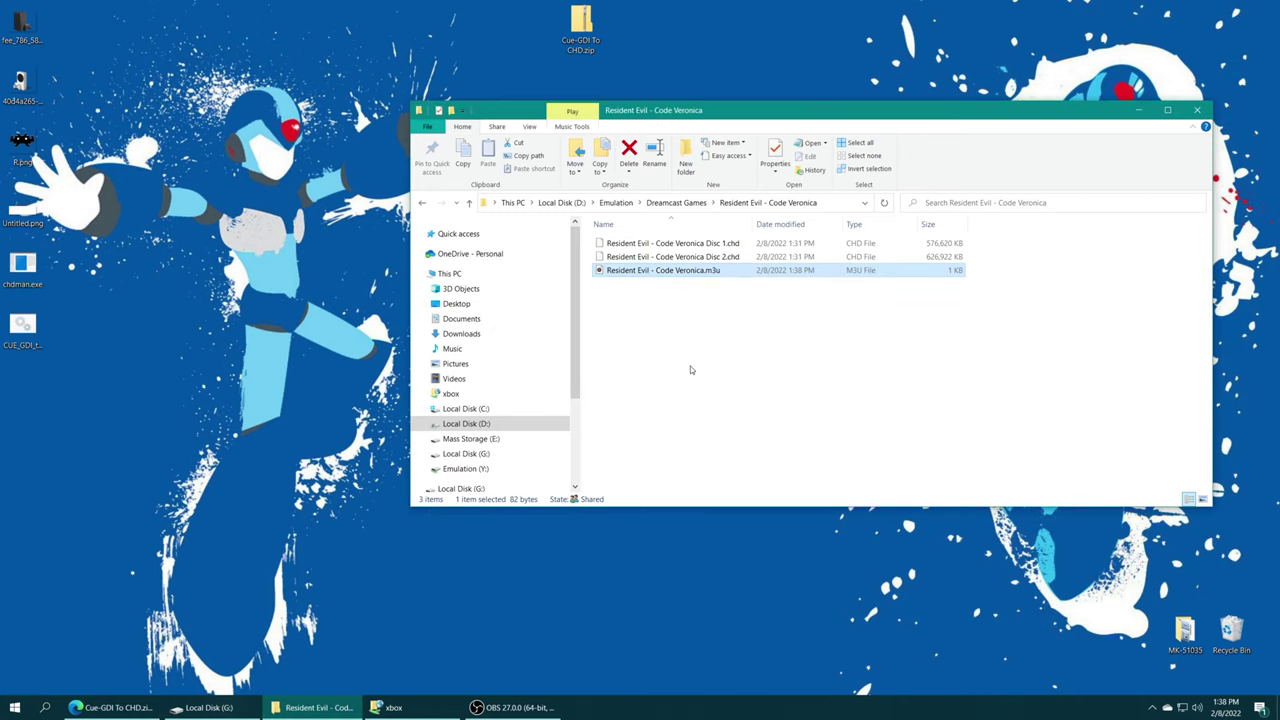
click(680, 314)
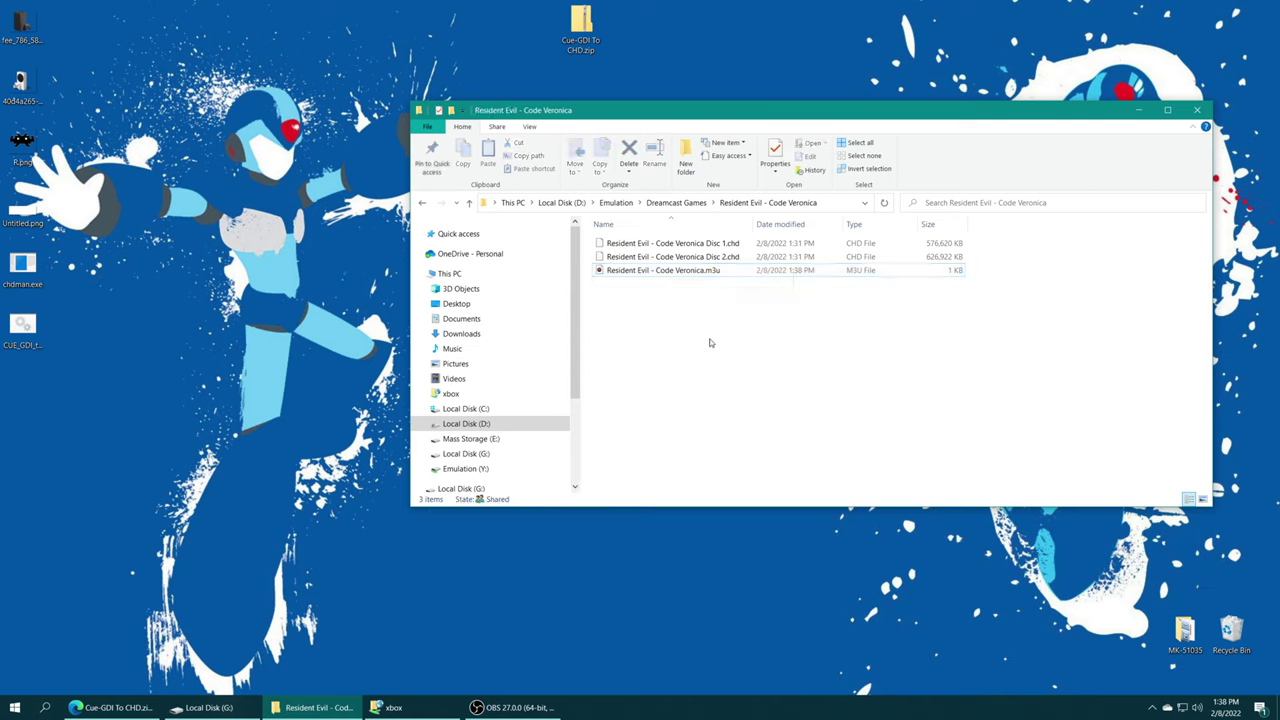
- Look at the disc files and disc list in the Shenmue folder, and return to Dreamcast Games
key(alt+Left)
double_click(648, 291)
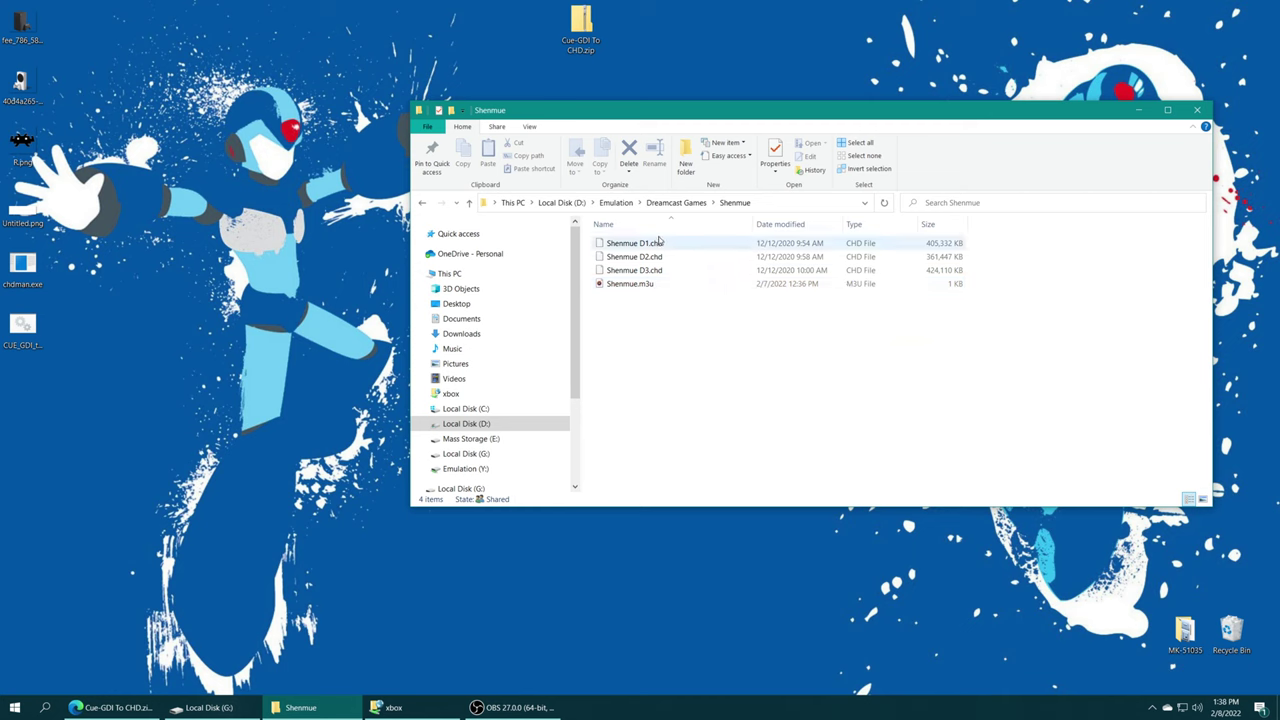
key(alt+Left)
- Create a text document named Resident Evil 2.txt in the Resident Evil 2 folder
click(660, 258)
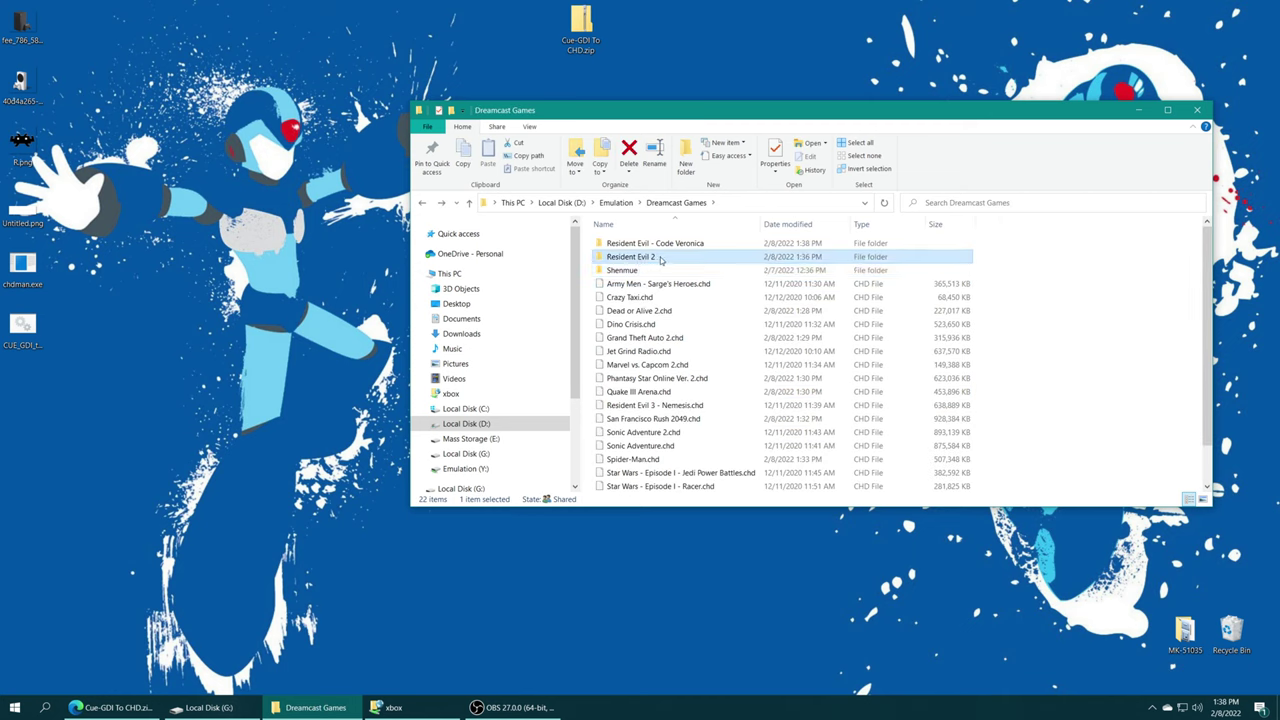
double_click(660, 258)
right_click(665, 279)
mouse_move(700, 418)
click(841, 491)
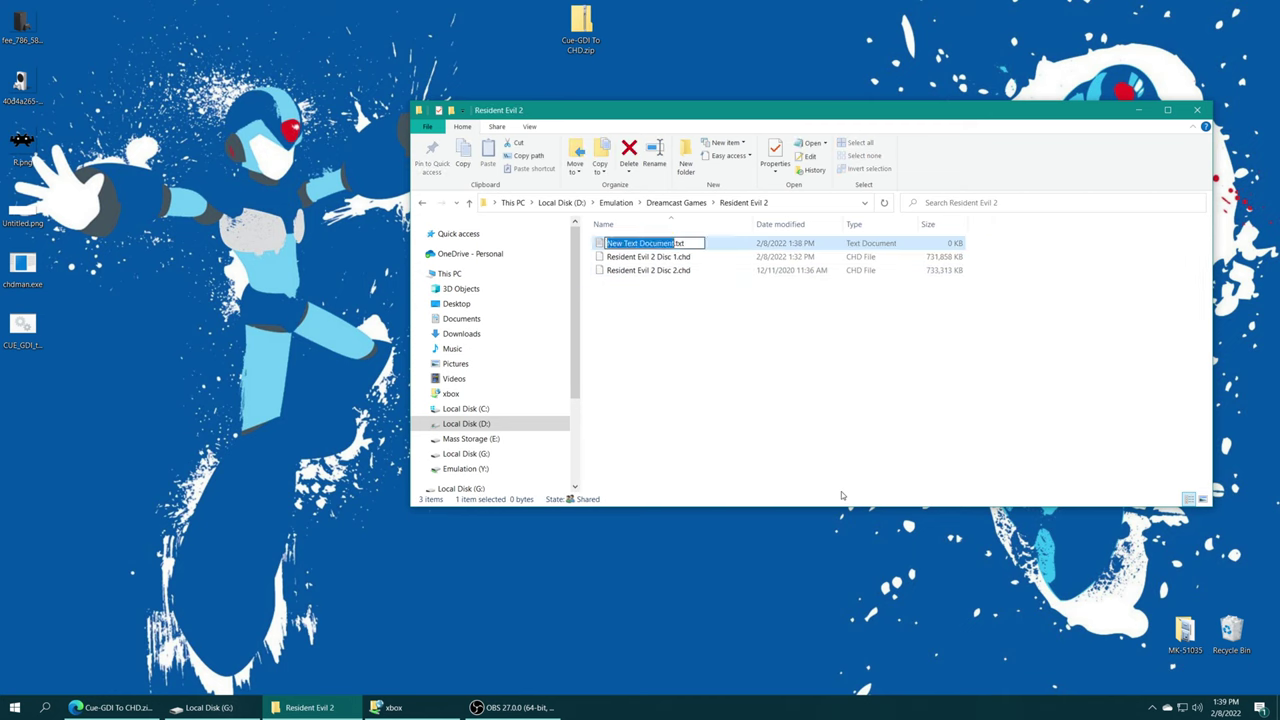
text(Resident Evil 2)
key(Return)
- Open Resident Evil 2.txt and paste the file name Resident Evil 2 Disc 1.chd as its first line
double_click(640, 270)
right_click(651, 246)
click(686, 434)
key(ctrl+a)
key(ctrl+c)
key(alt+Tab)
key(ctrl+v)
key(alt+Tab)
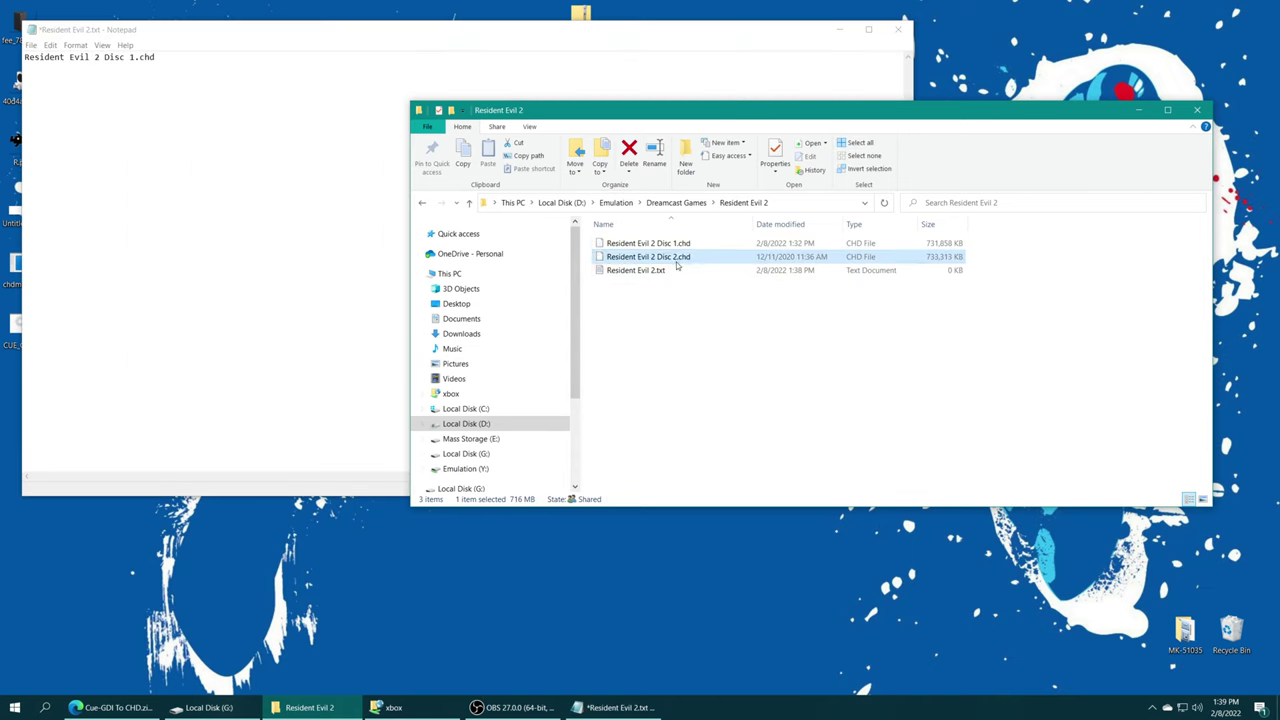
- Paste the file name Resident Evil 2 Disc 2.chd as the second line of the text document and close it
key(Escape)
key(Down)
key(F2)
key(ctrl+a)
key(ctrl+c)
key(alt+Tab)
key(Return)
key(ctrl+v)
click(898, 29)
- Rename Resident Evil 2.txt to Resident Evil 2.m3u and accept the extension change
key(F2)
text(Resident Evil 2.m3u)
key(Return)
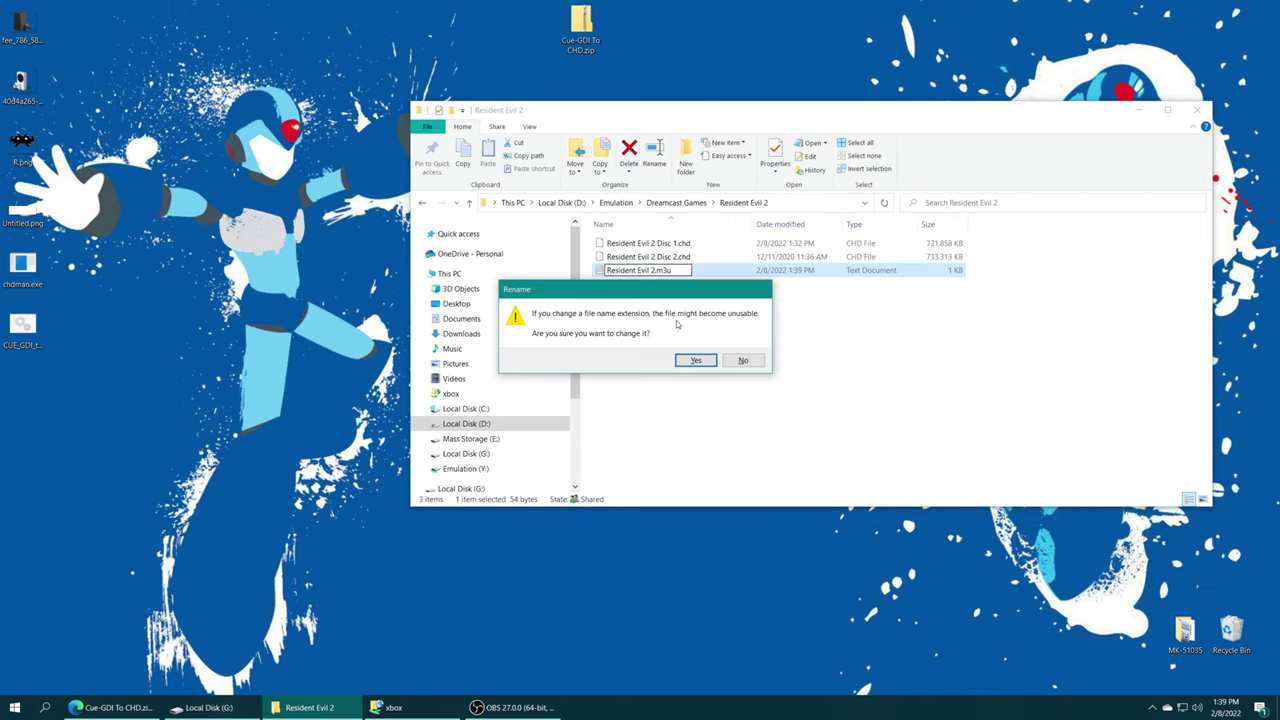
click(690, 360)
- Copy the Dreamcast Games folder from D:\Emulation into the Games folder on the G drive
key(alt+Left)
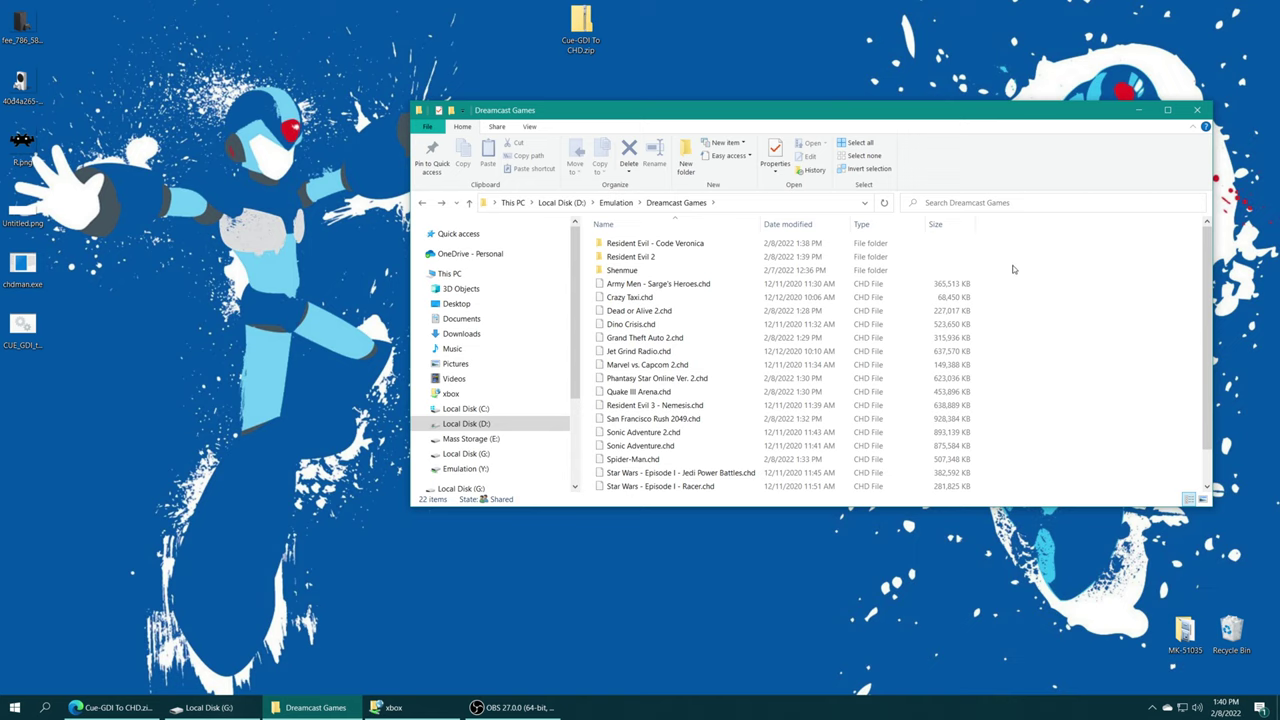
key(BackSpace)
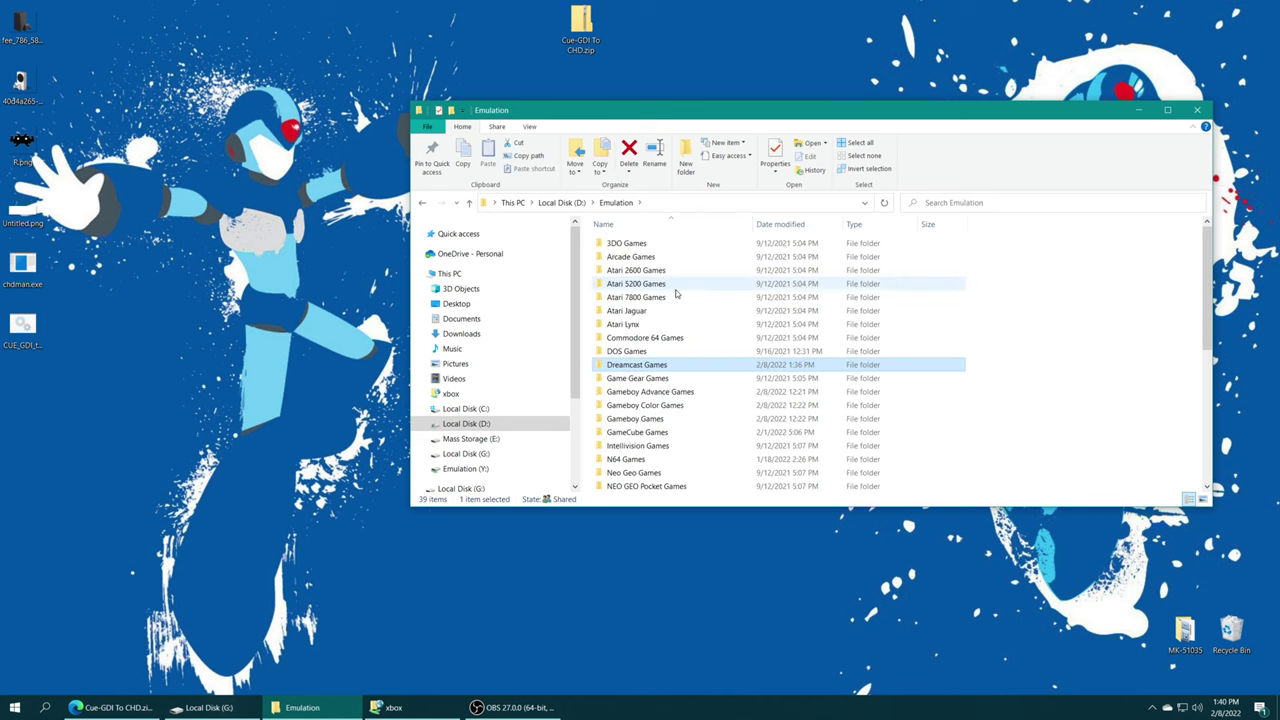
click(215, 708)
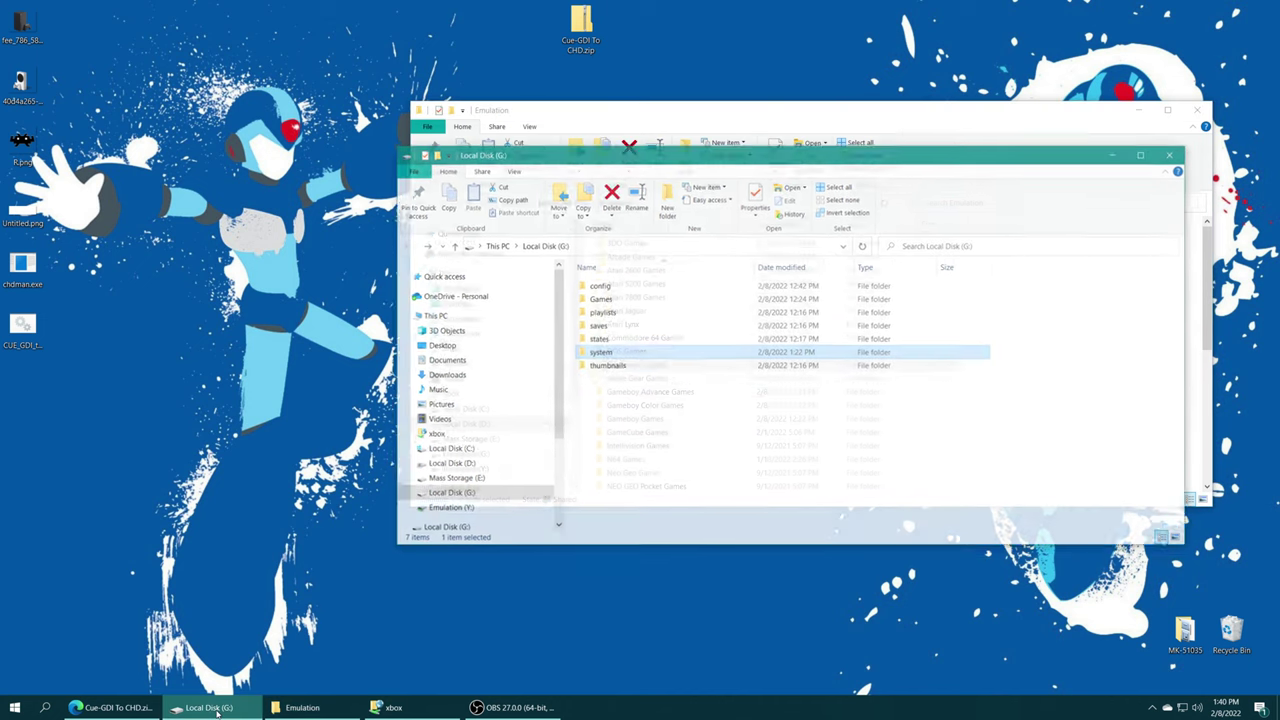
double_click(614, 275)
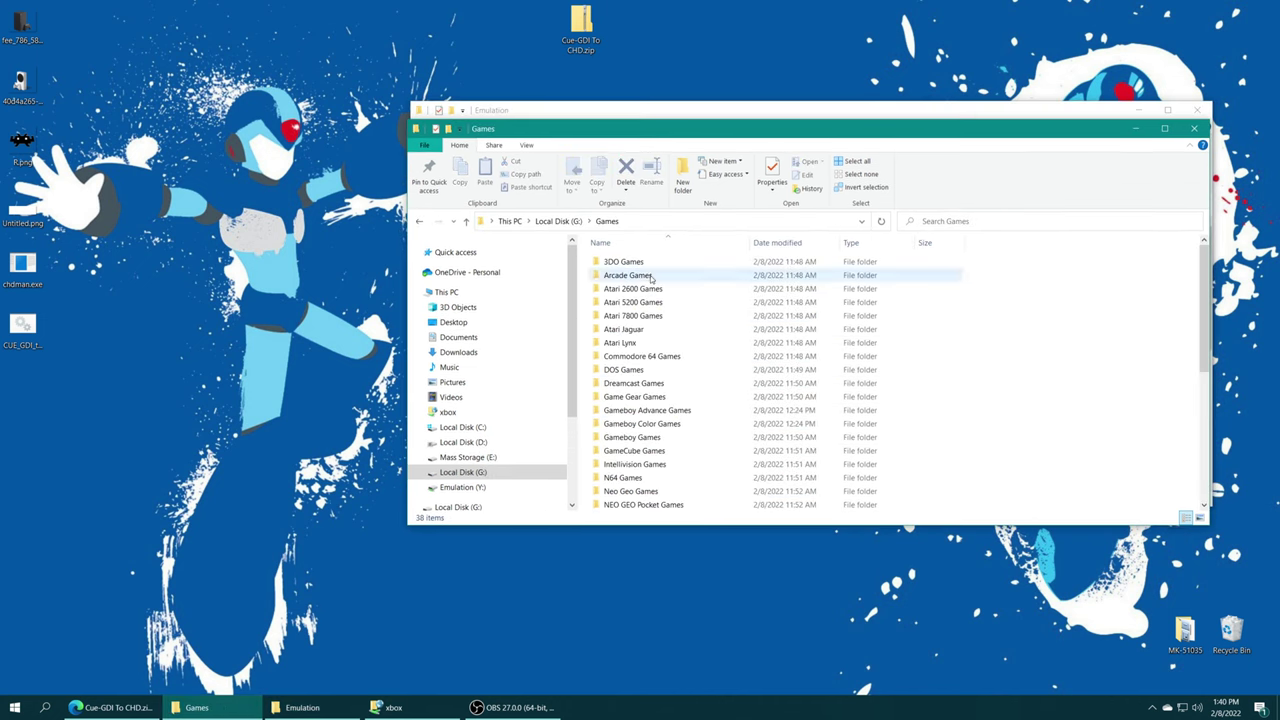
drag(767, 136, 475, 161)
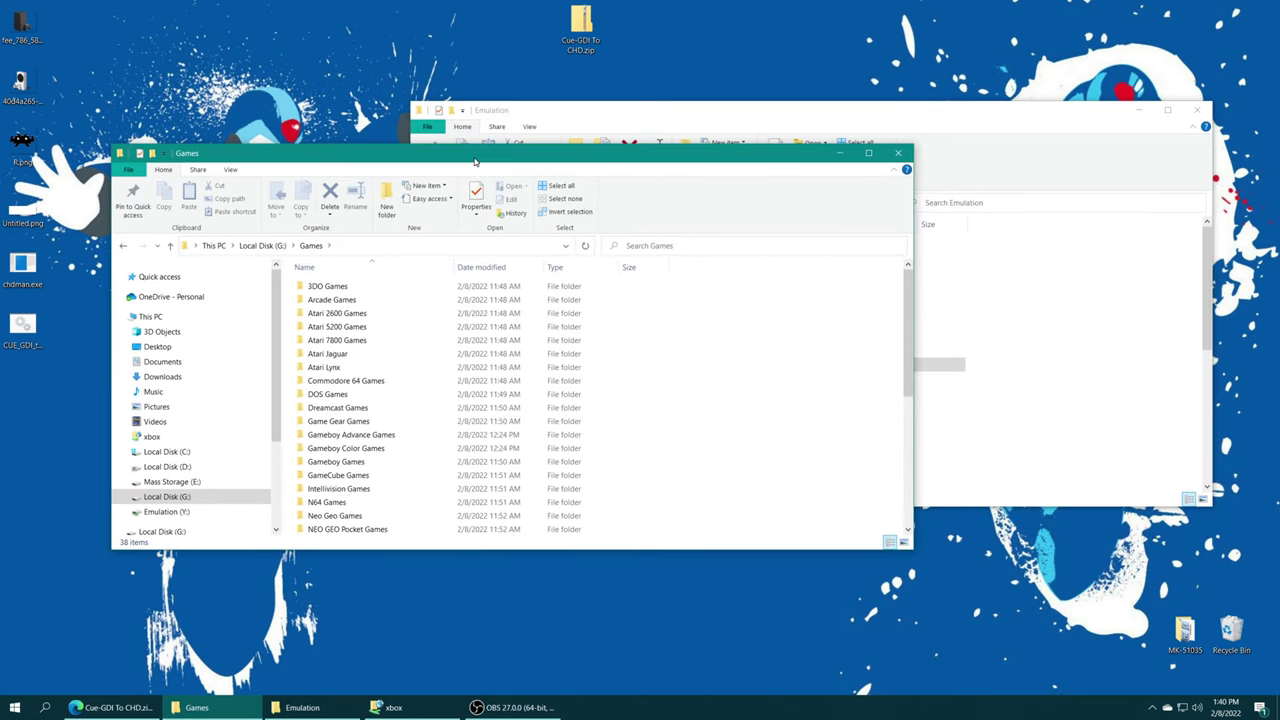
click(593, 113)
drag(624, 369, 290, 382)
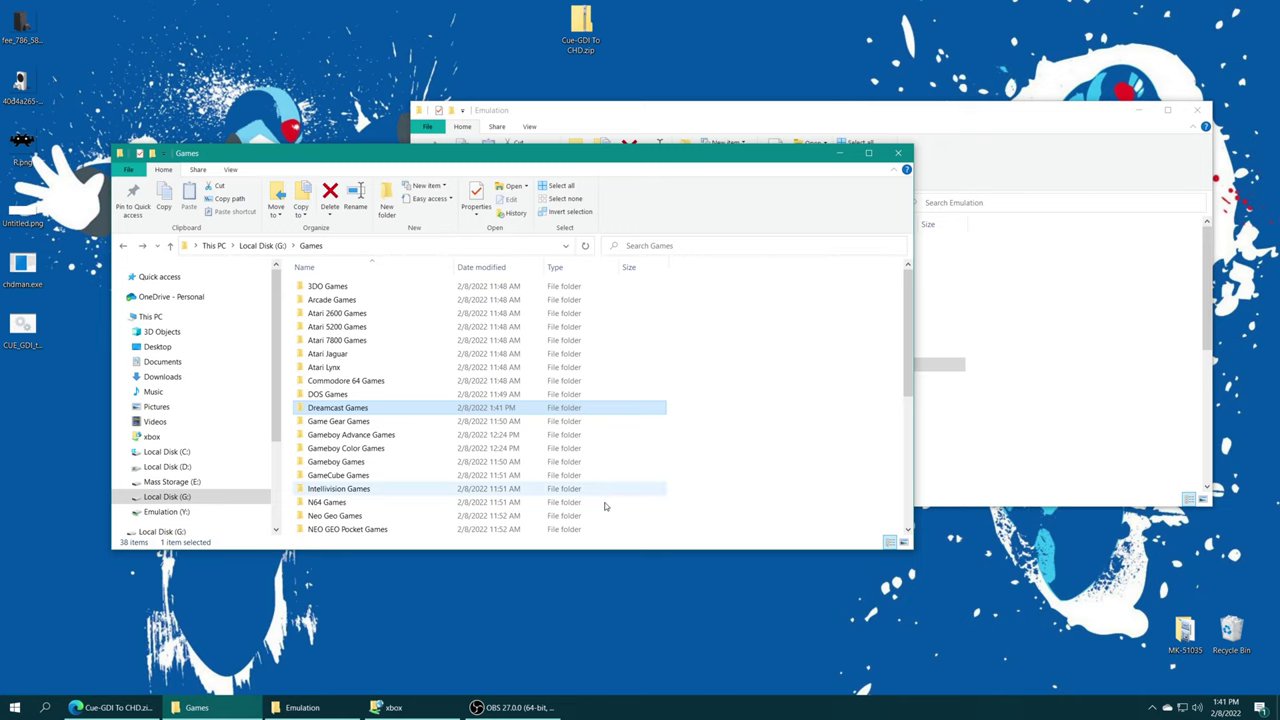
- Open the Games folder of the x64 RetroArch package on the xbox location, under S\Program Files\WindowsApps
key(alt+Tab)
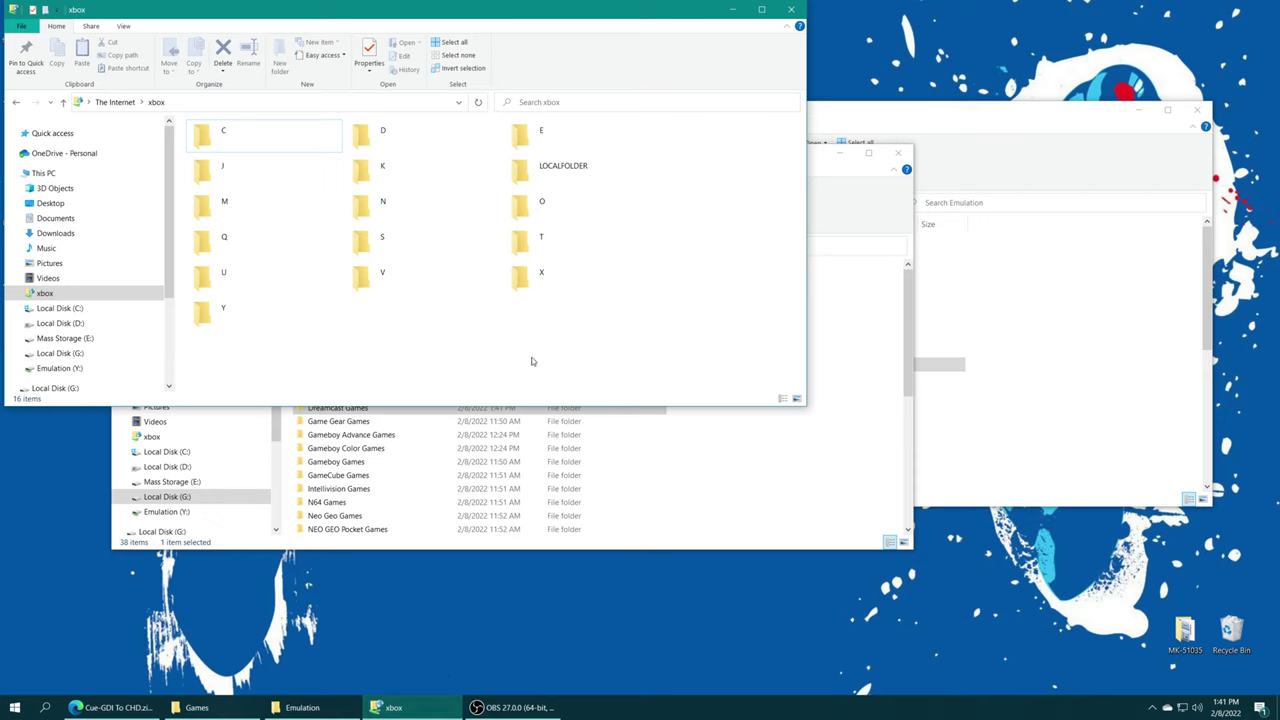
double_click(385, 242)
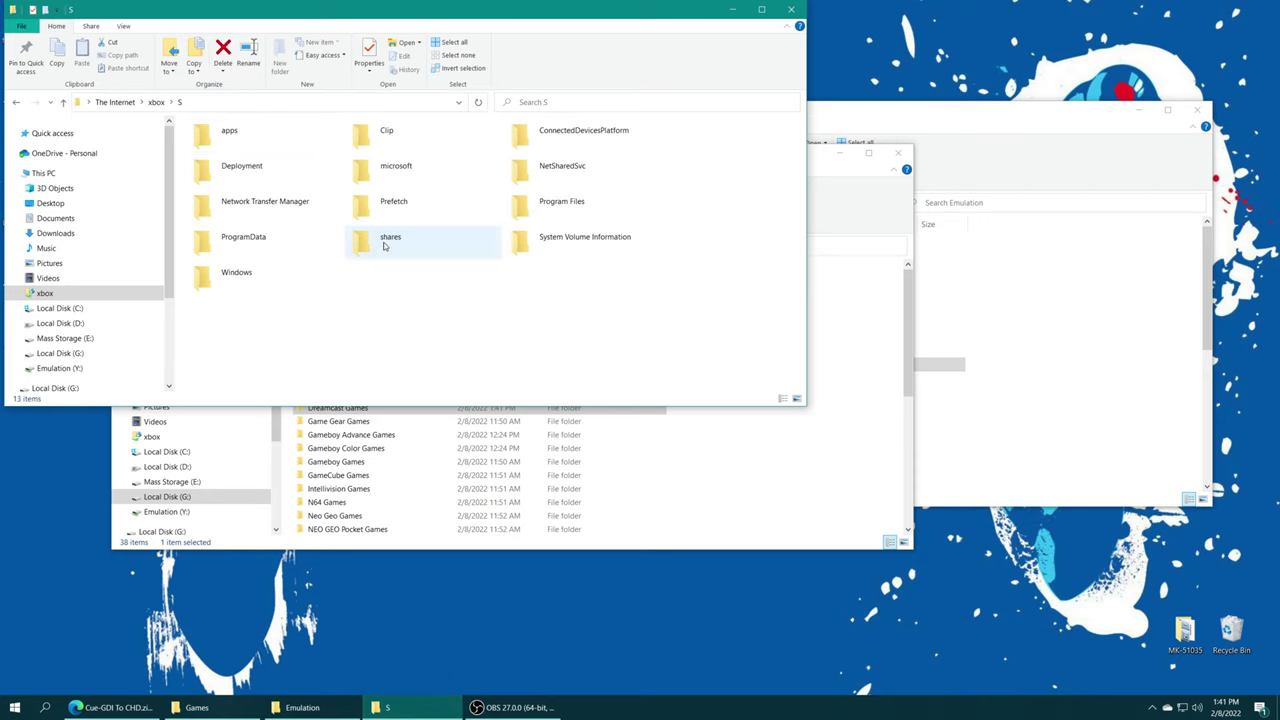
double_click(562, 201)
double_click(278, 140)
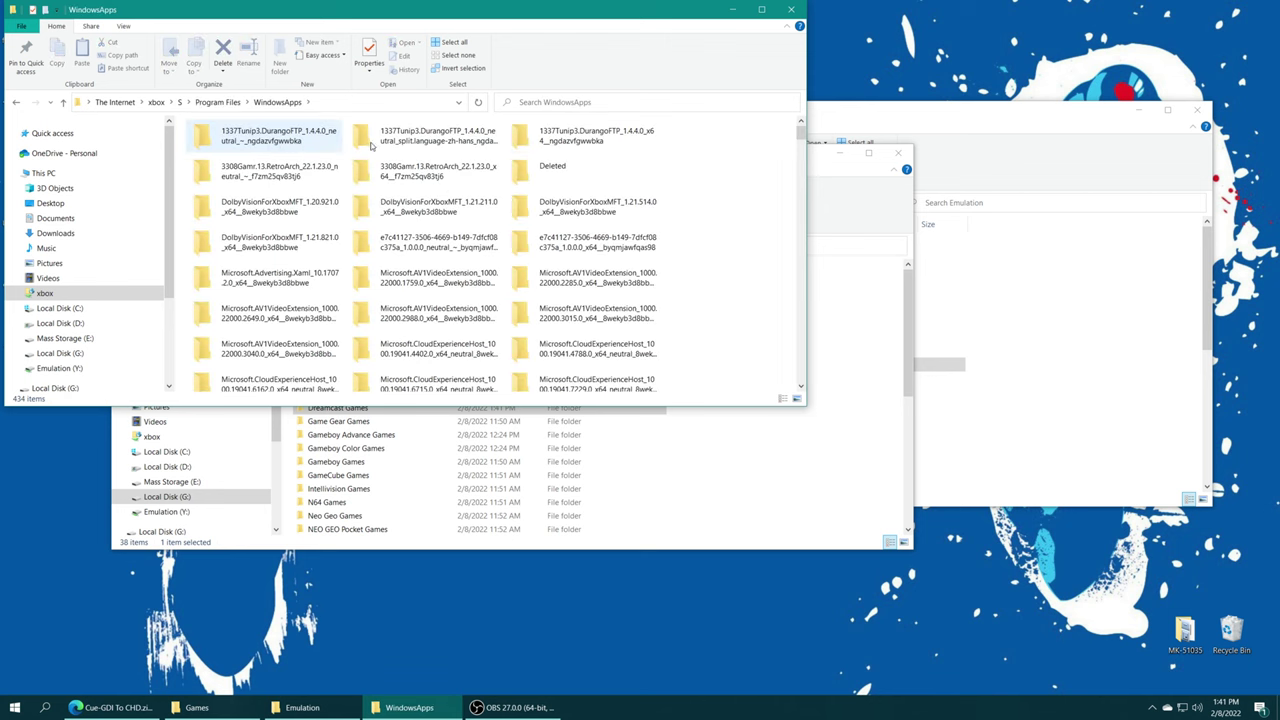
double_click(392, 178)
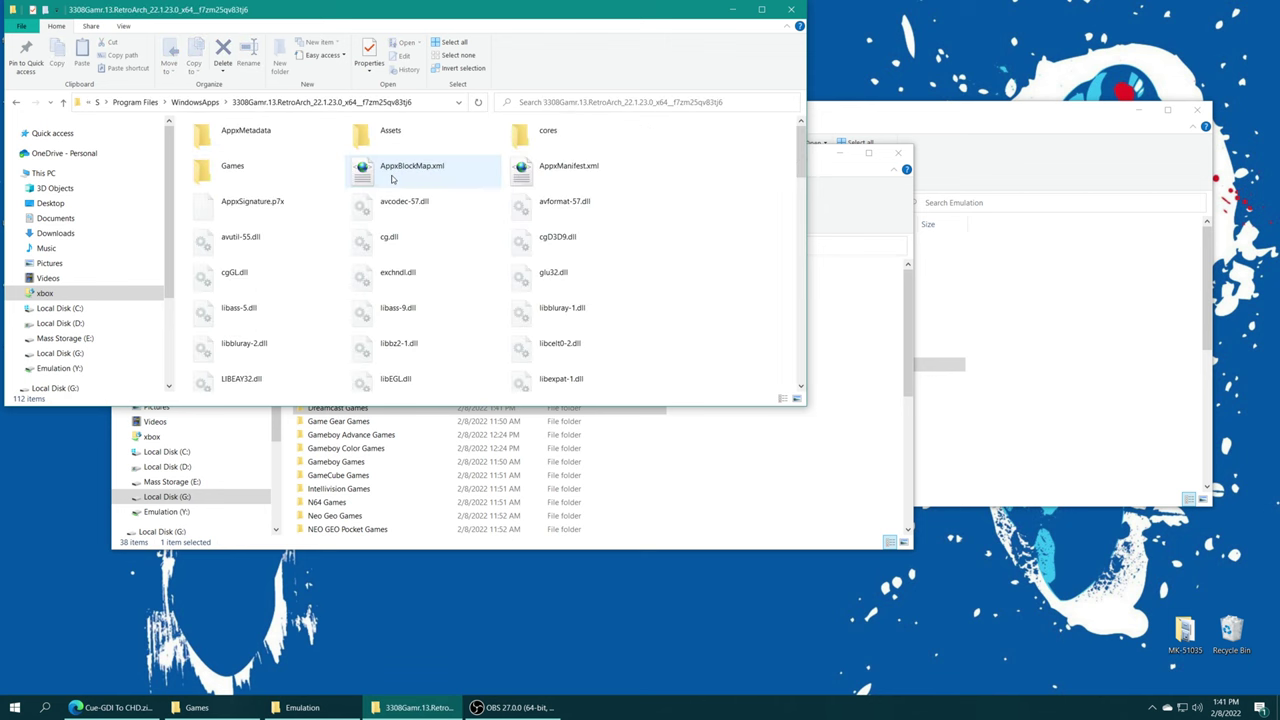
double_click(286, 175)
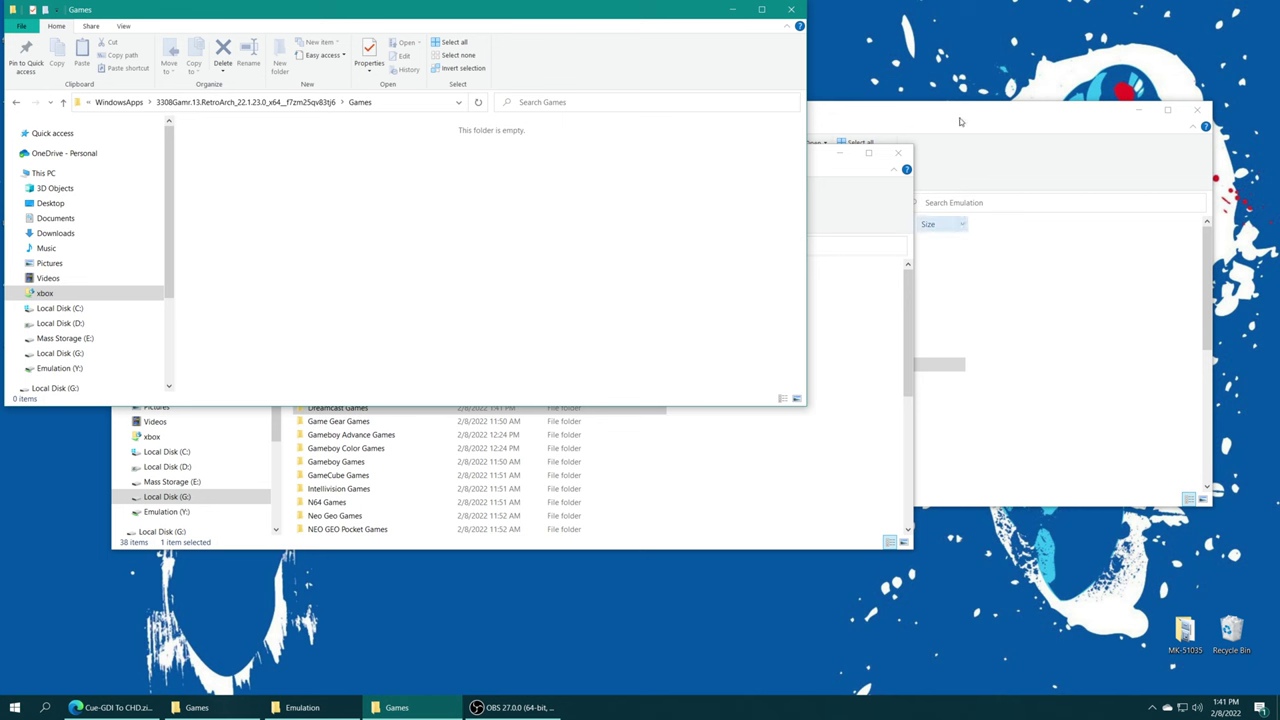
- Close the Emulation window, the Xbox Games window and the G drive Games window
drag(880, 364, 648, 366)
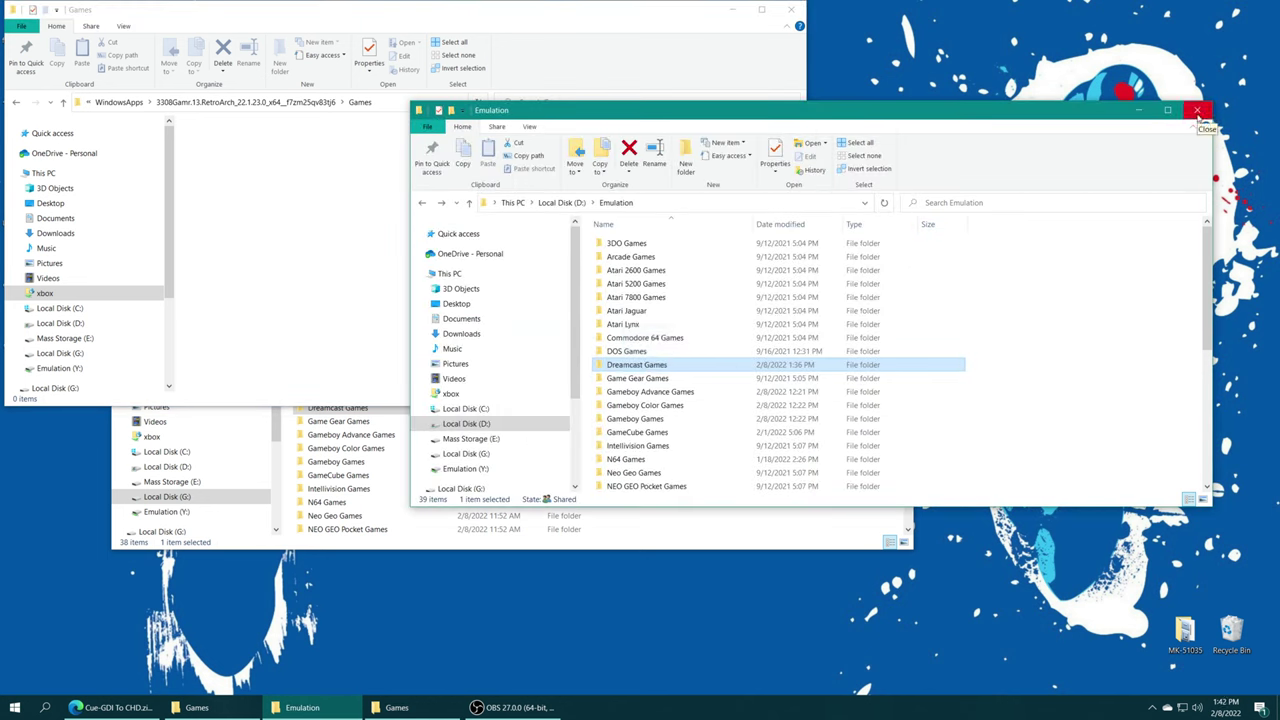
click(1196, 110)
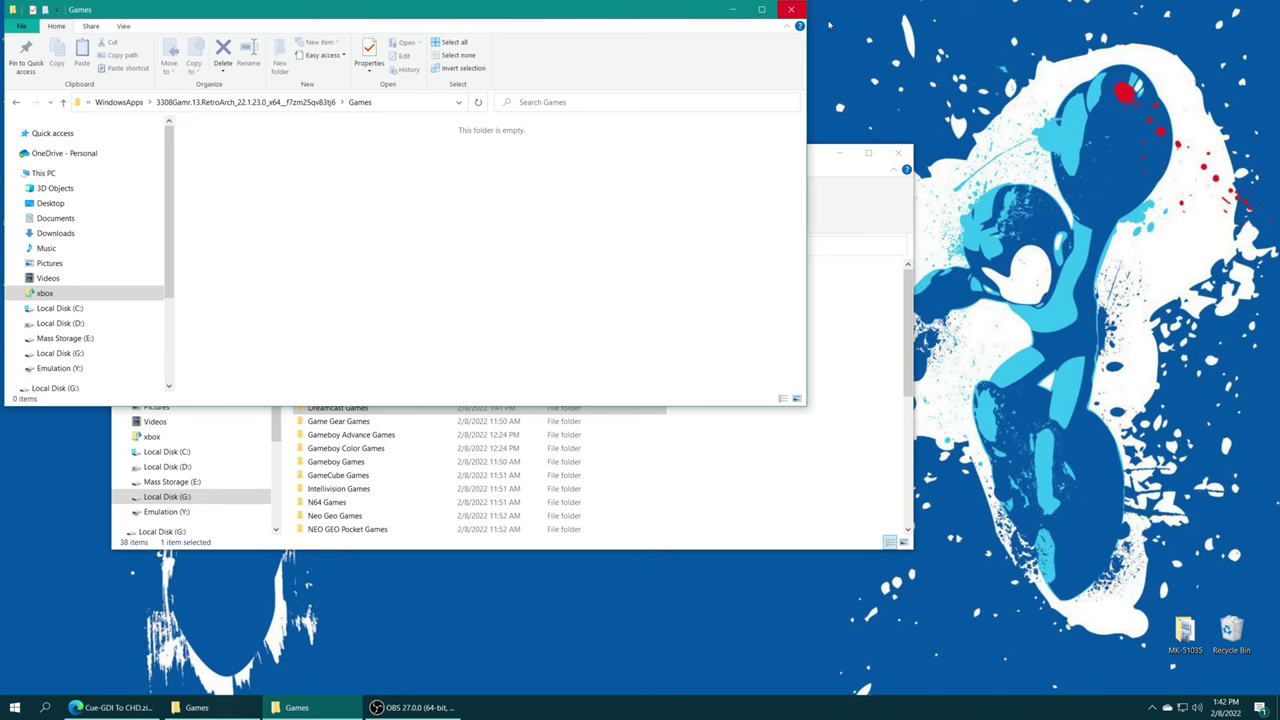
click(790, 9)
click(898, 153)
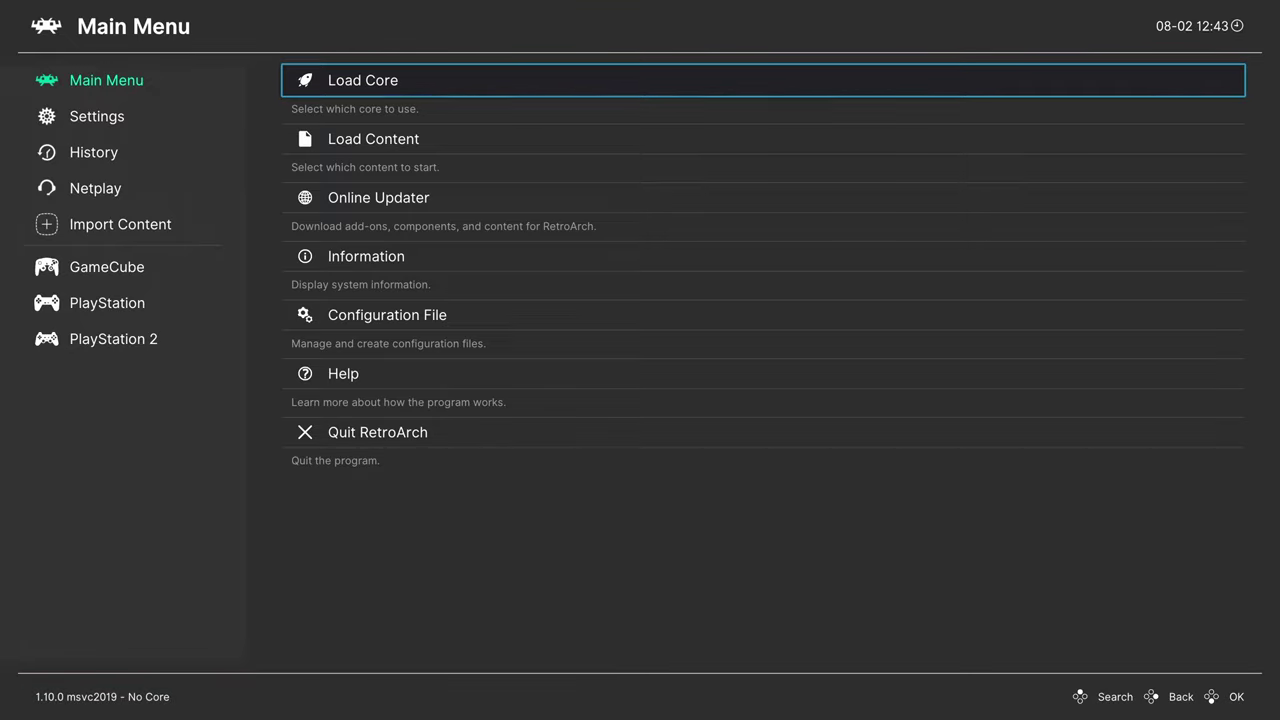
- Switch to RetroArch on the Xbox and browse to the S:\ drive for loading content
key(Down)
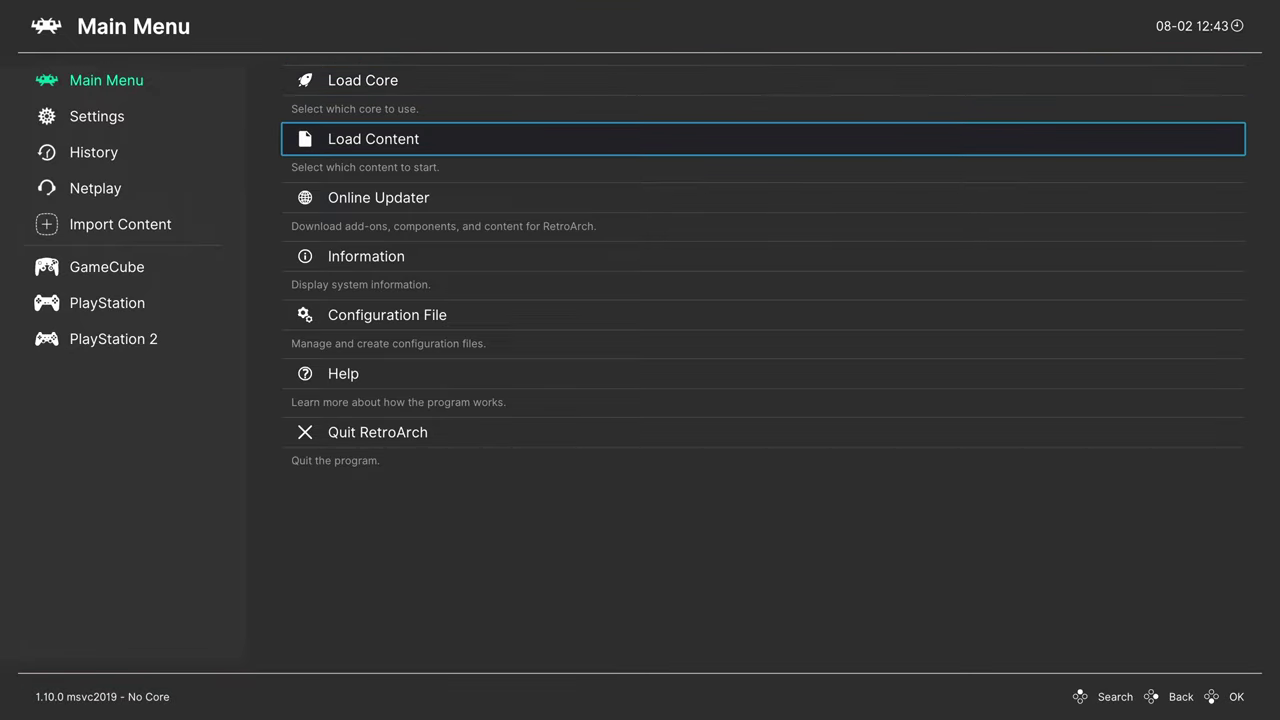
key(Return)
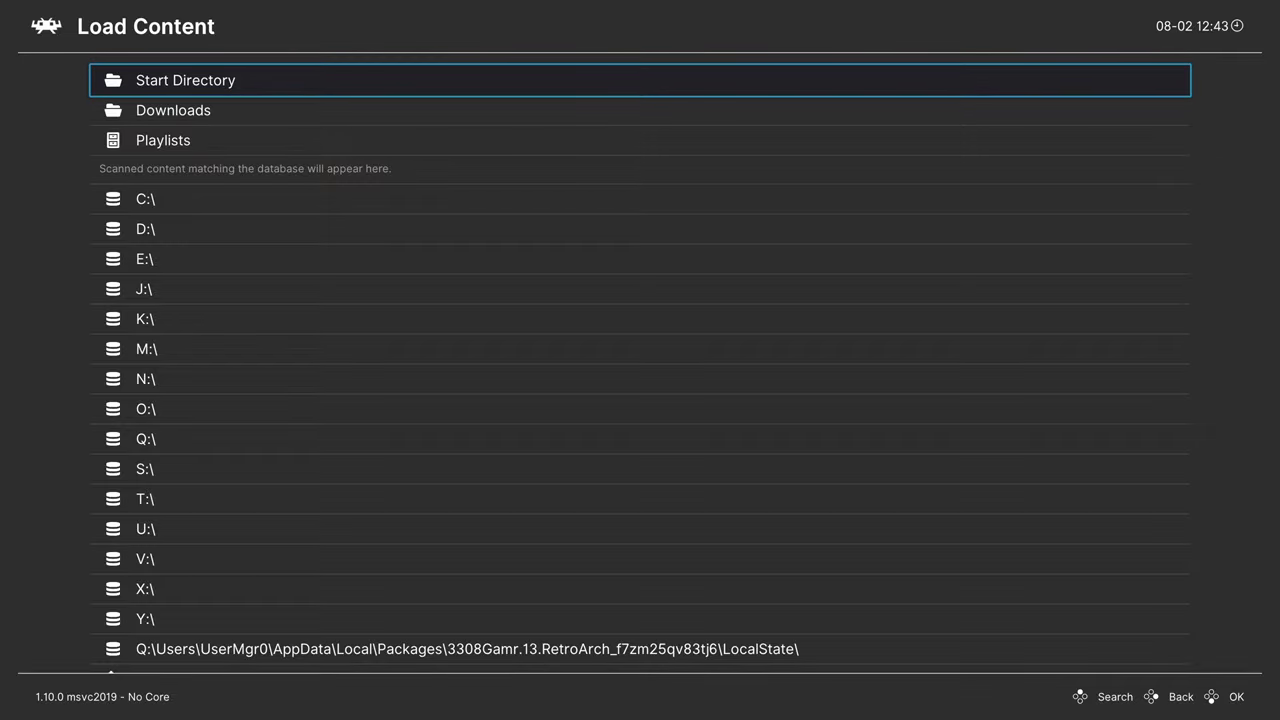
key(Down)
key(Down)
key(Down)
key(Down)
key(Down)
key(Down)
key(Down)
key(Down)
key(Down)
key(Down)
key(Down)
key(Down)
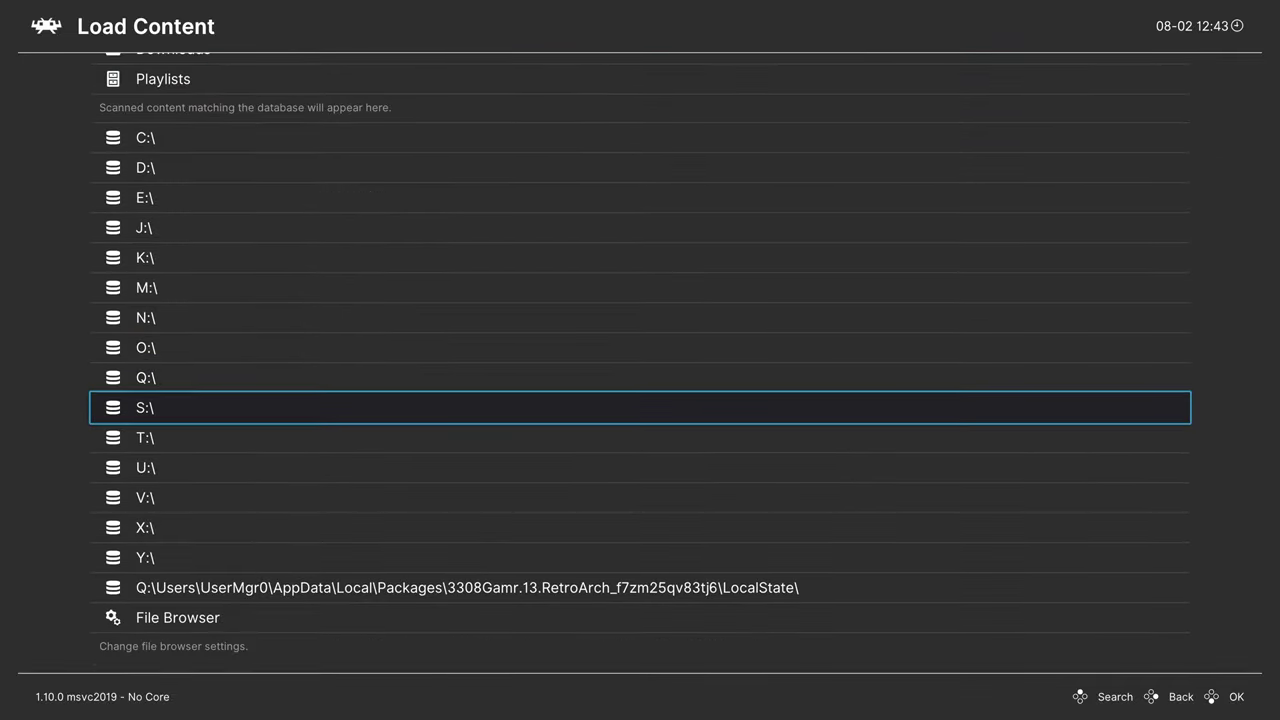
key(Return)
- Open the WindowsApps folder inside Program Files on the S:\ drive
key(Down)
key(Down)
key(Down)
key(Down)
key(Down)
key(Down)
key(Down)
key(Down)
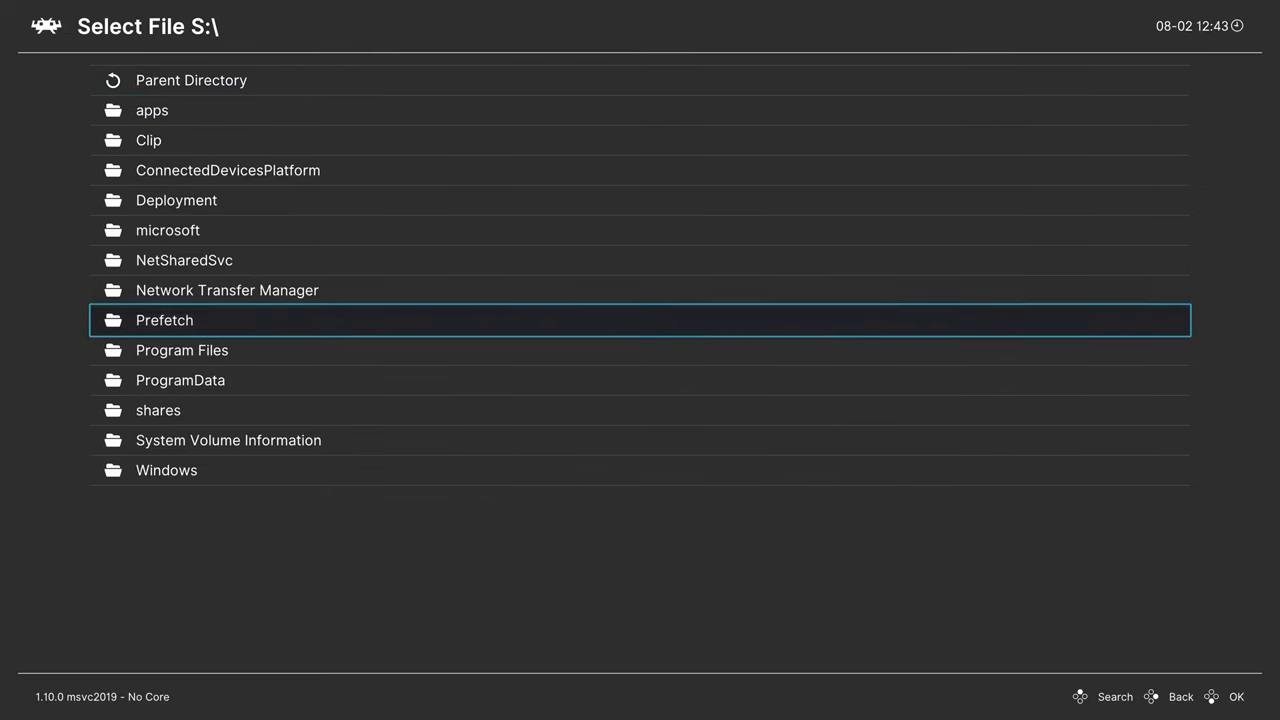
key(Down)
key(Return)
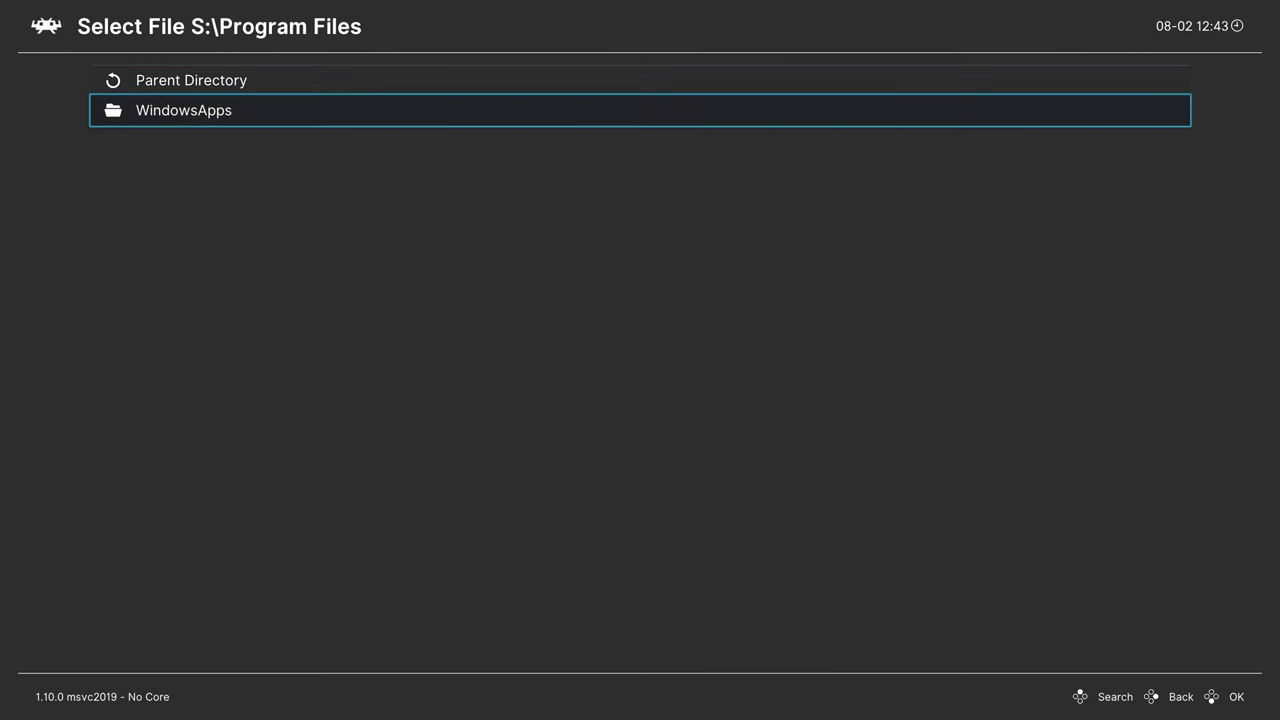
key(Return)
- Check the Games folder inside the 3308Gamr.13.RetroArch_22.1.23.0_x64 package folder
key(Down)
key(Down)
key(Down)
key(Down)
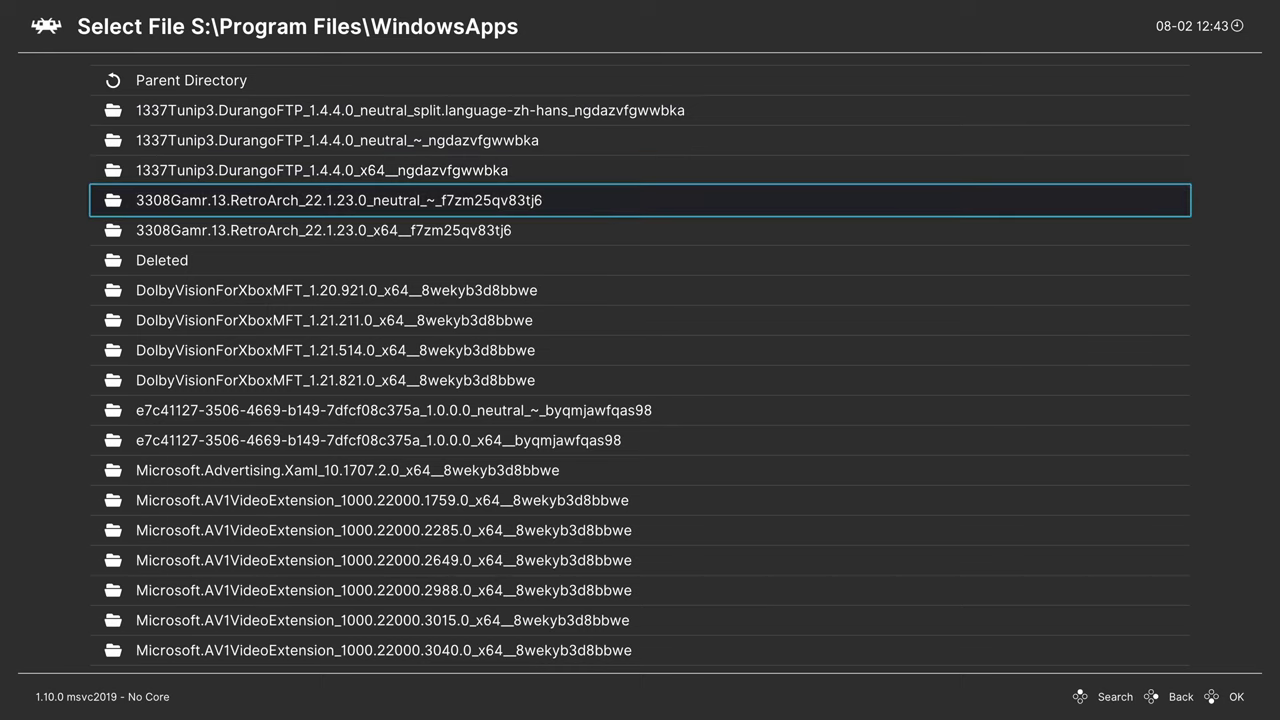
key(Return)
key(Down)
key(Down)
key(Down)
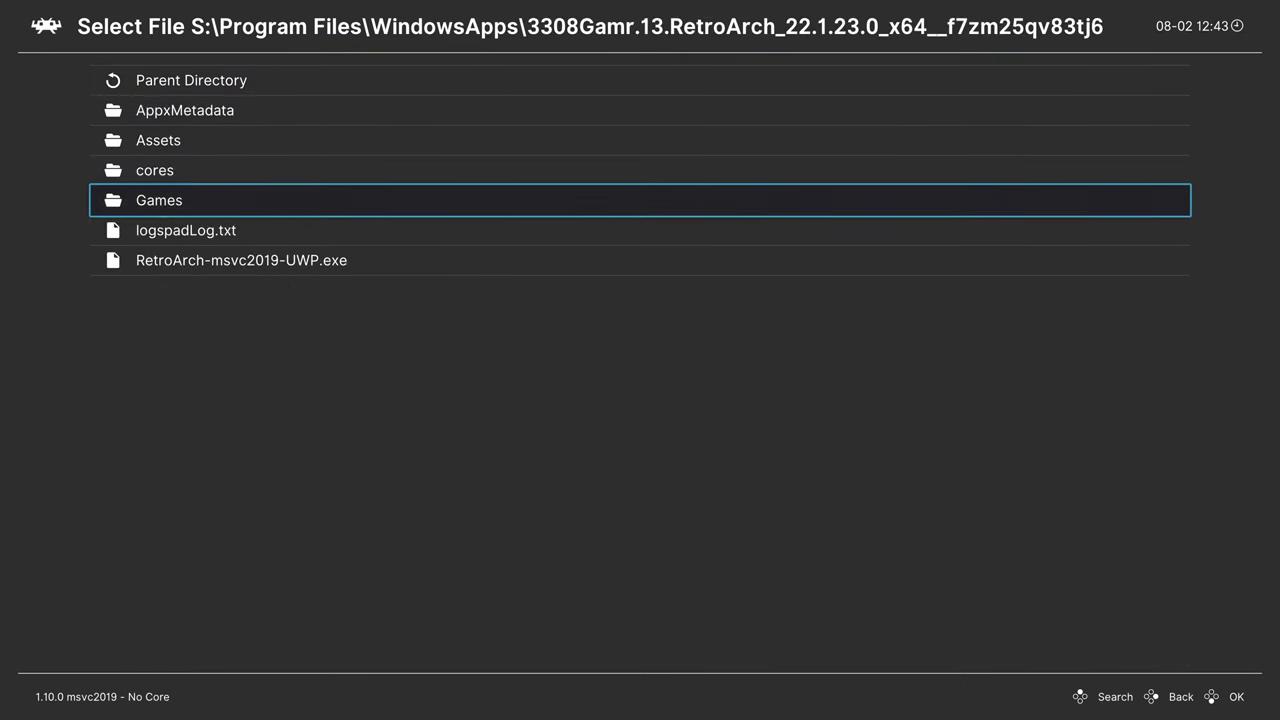
key(Return)
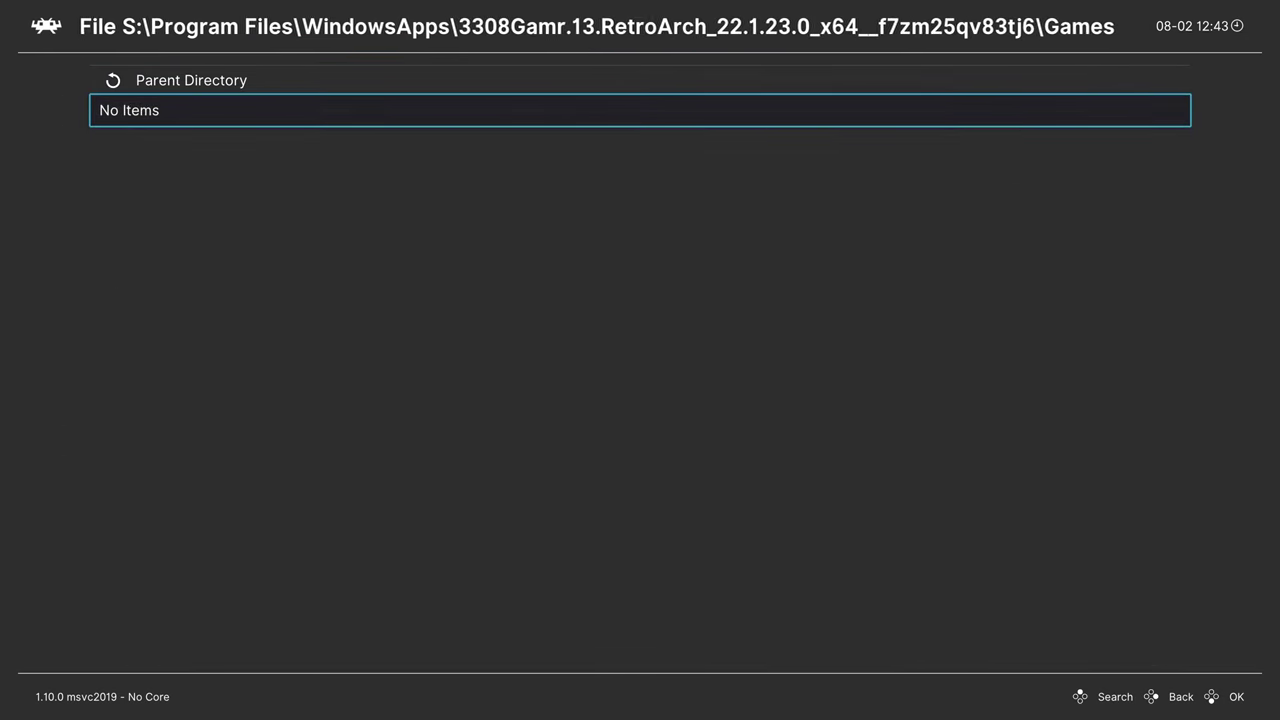
- Return to the Load Content drive list and open the D:\ drive
key(BackSpace)
key(BackSpace)
key(BackSpace)
key(BackSpace)
key(BackSpace)
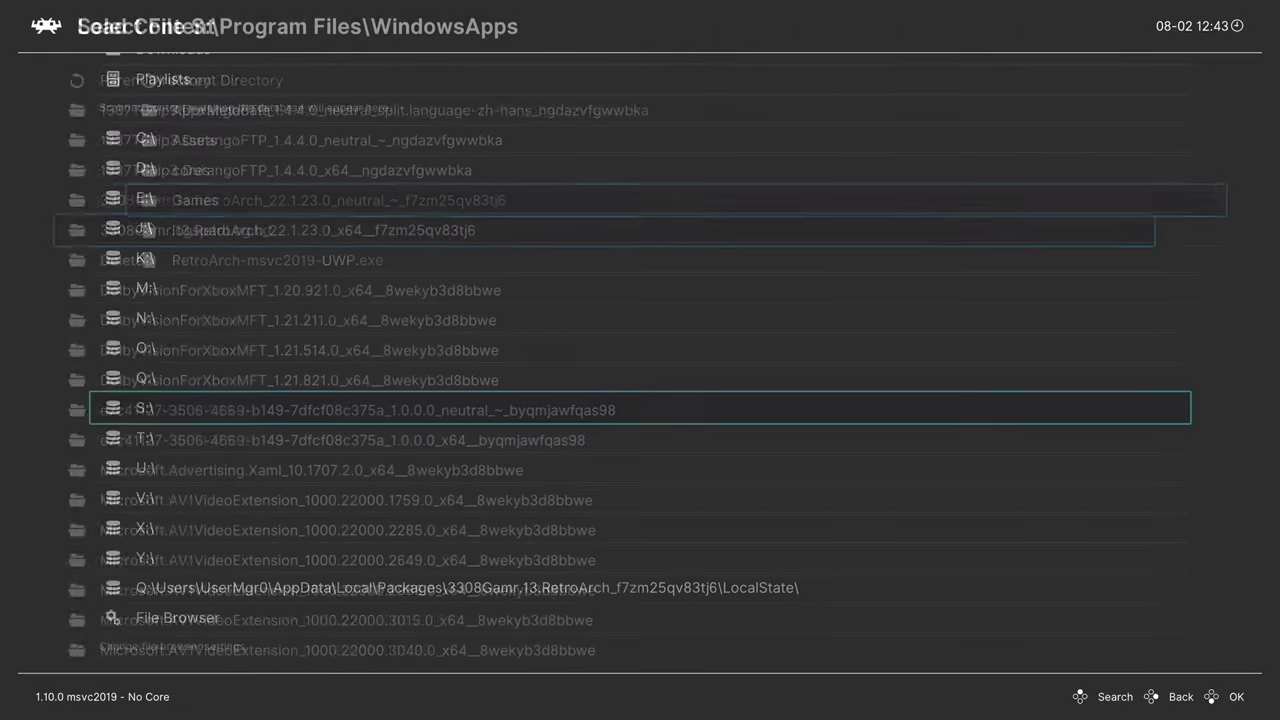
key(Up)
key(Up)
key(Up)
key(Up)
key(Up)
key(Up)
key(Up)
key(Up)
key(Return)
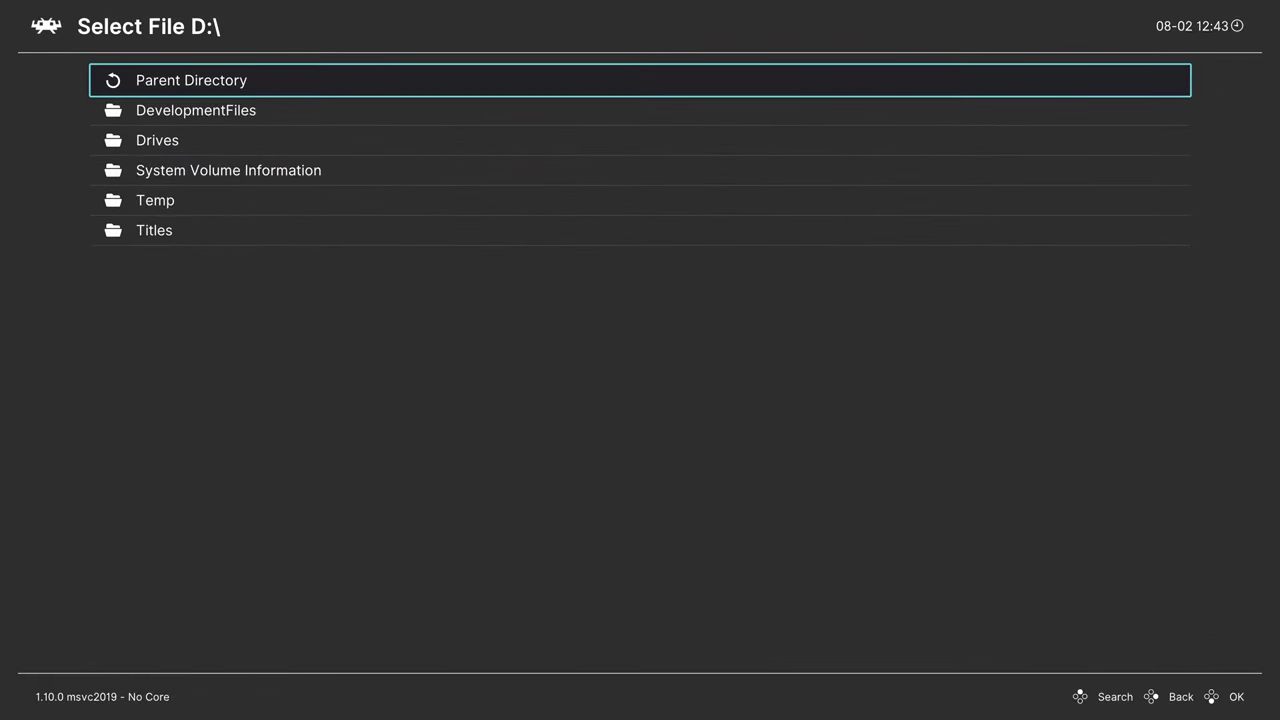
- Open the WindowsApps folder inside DevelopmentFiles on the D:\ drive
key(Up)
key(Return)
key(Down)
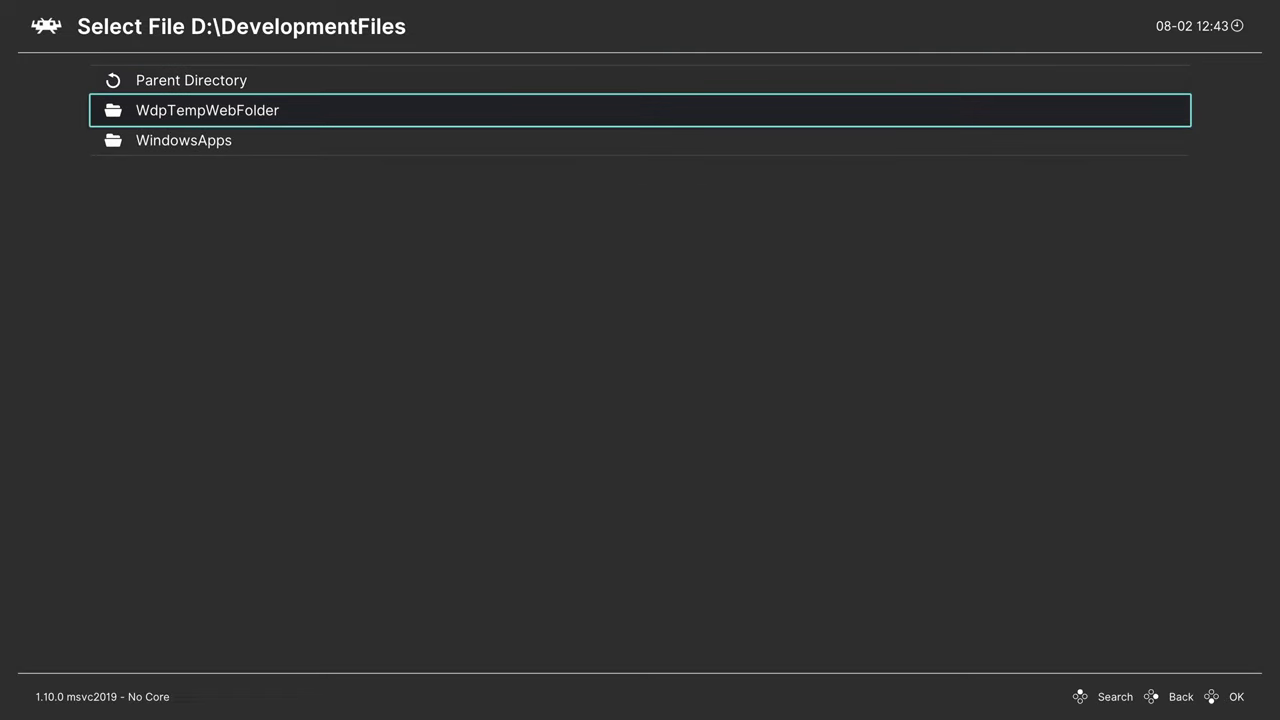
key(Down)
key(Return)
- Check the Games folder inside the 3308Gamr.13.RetroArch_22.1.23.0_x64 package folder on the D:\ drive
key(Down)
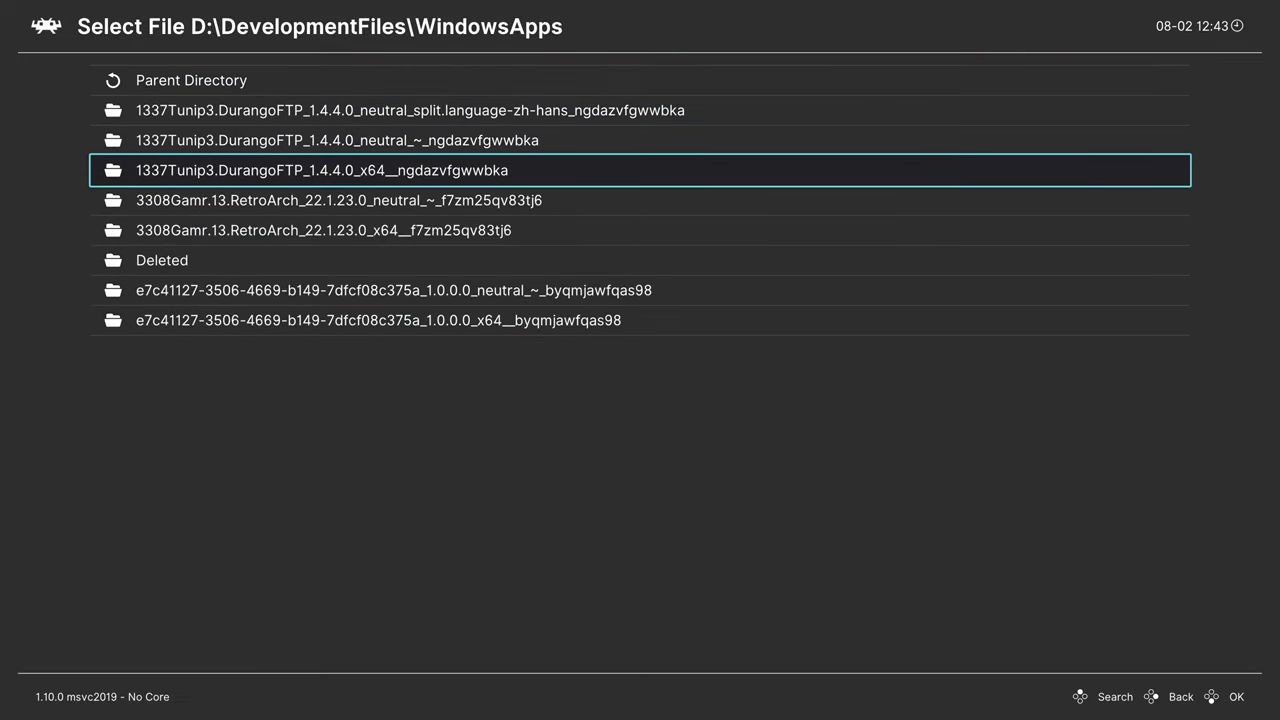
key(Down)
key(Down)
key(Return)
key(Down)
key(Down)
key(Down)
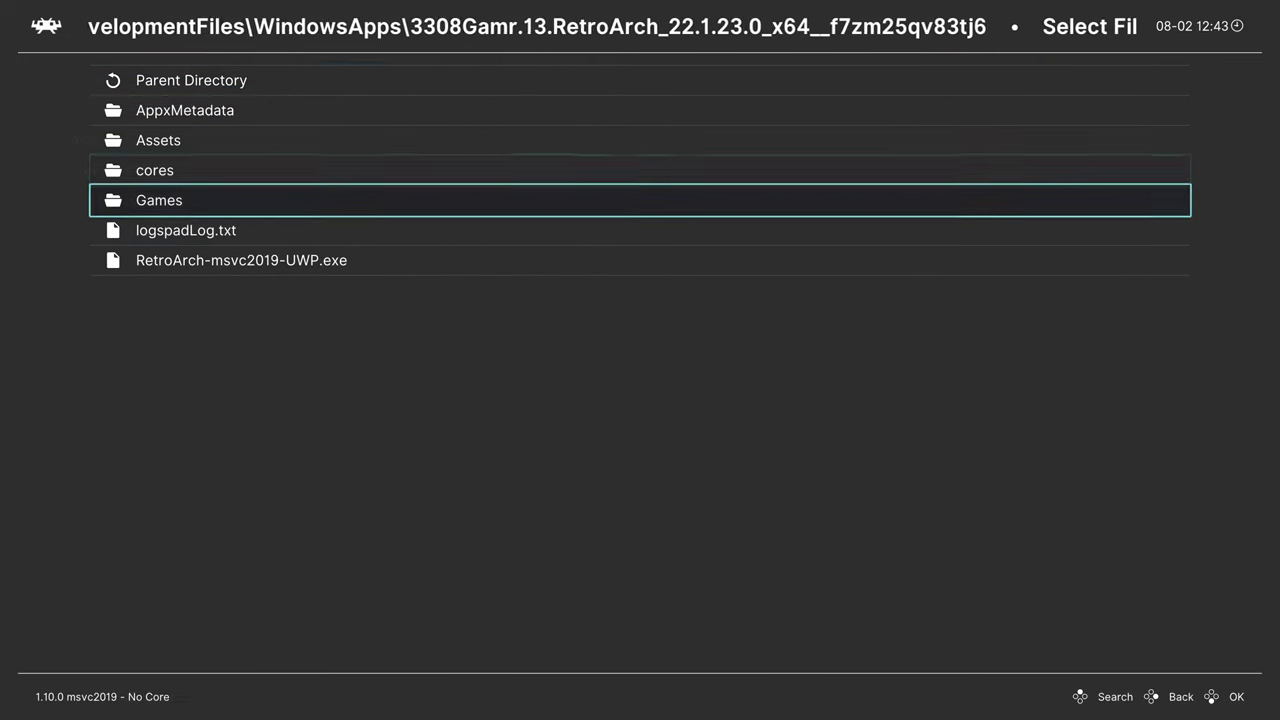
key(Return)
- Go back to the Load Content drive list and open the E:\ drive
key(BackSpace)
key(BackSpace)
key(BackSpace)
key(BackSpace)
key(BackSpace)
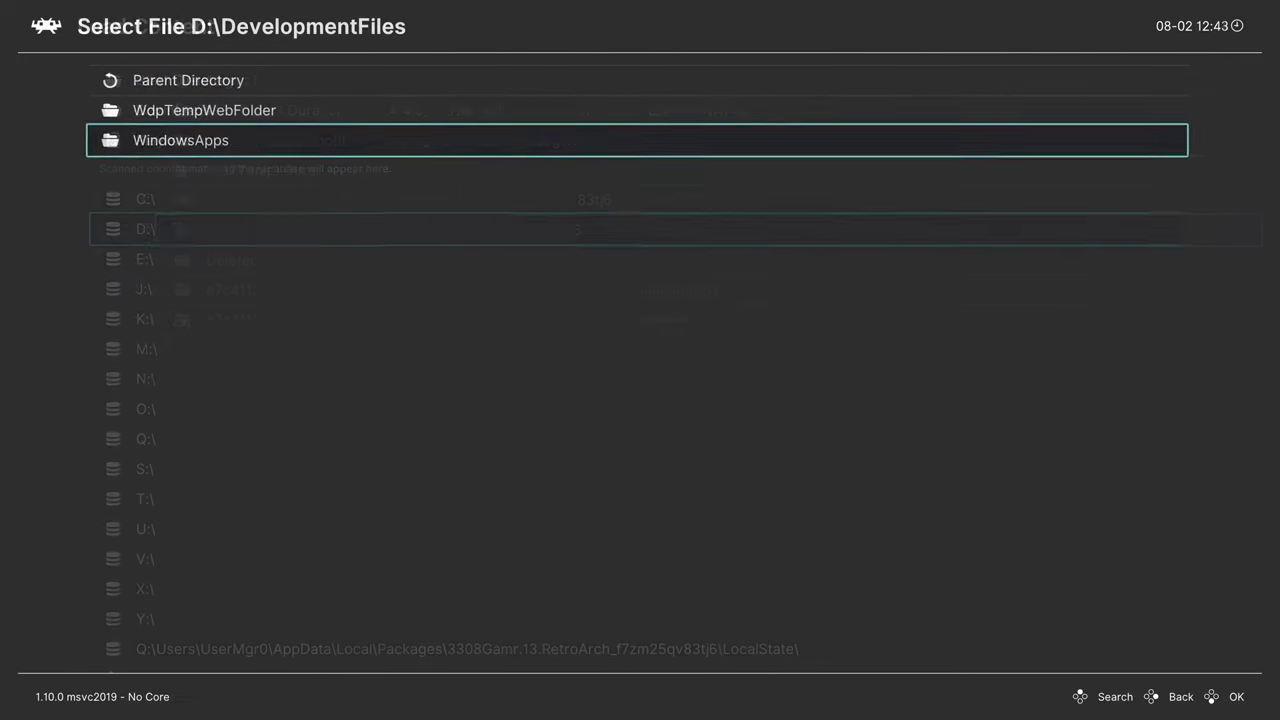
key(Down)
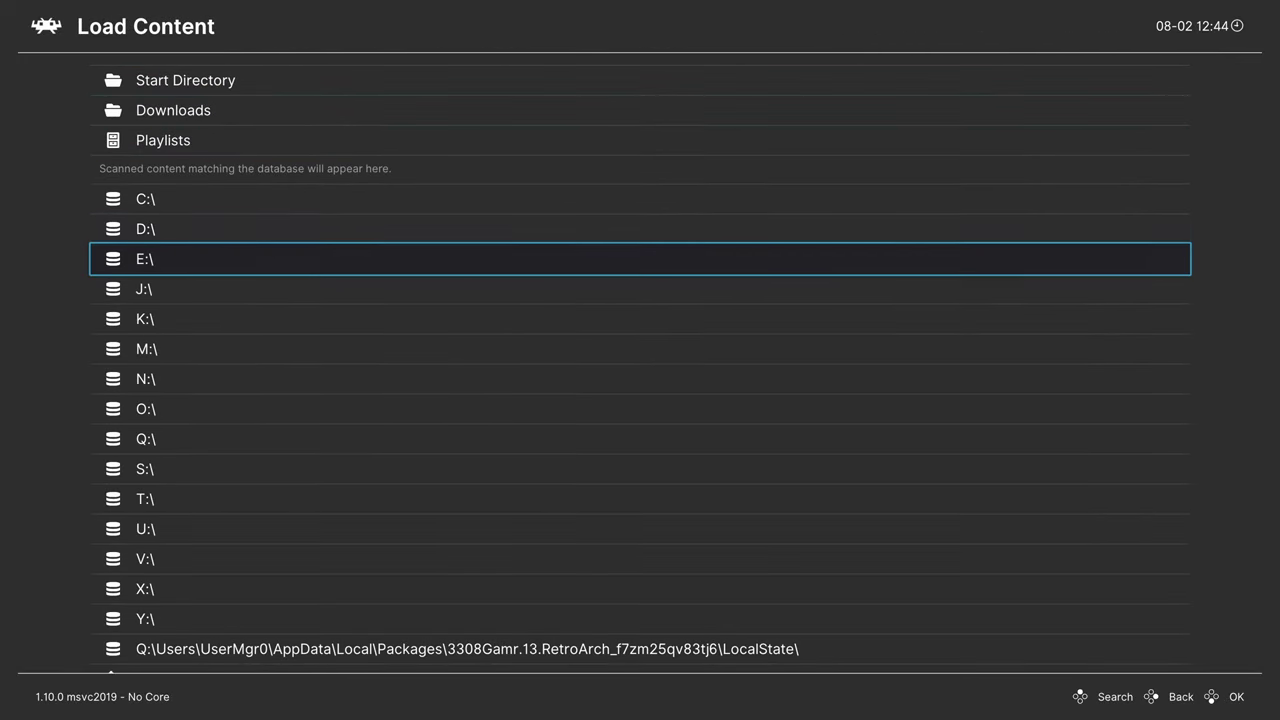
key(Return)
- Open the Dreamcast Games folder inside the Games folder on the E:\ drive
key(Down)
key(Down)
key(Down)
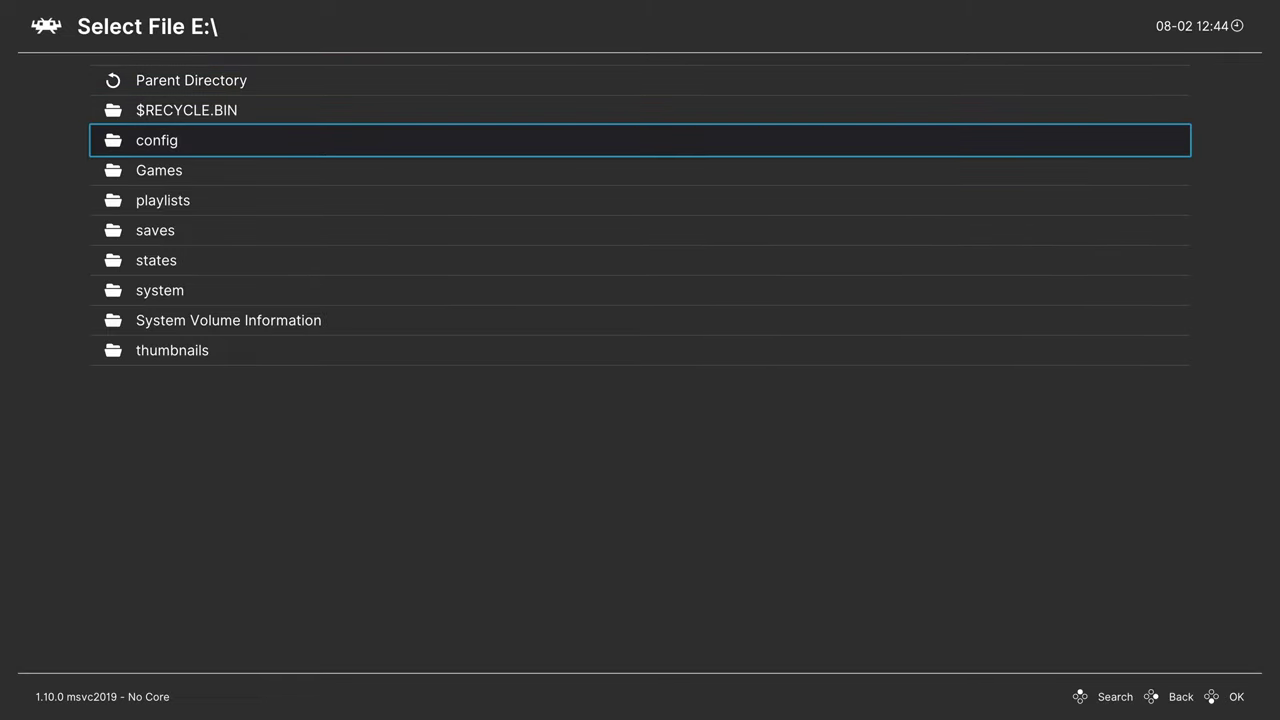
key(Return)
key(Down)
key(Down)
key(Down)
key(Down)
key(Down)
key(Down)
key(Down)
key(Down)
key(Down)
key(Return)
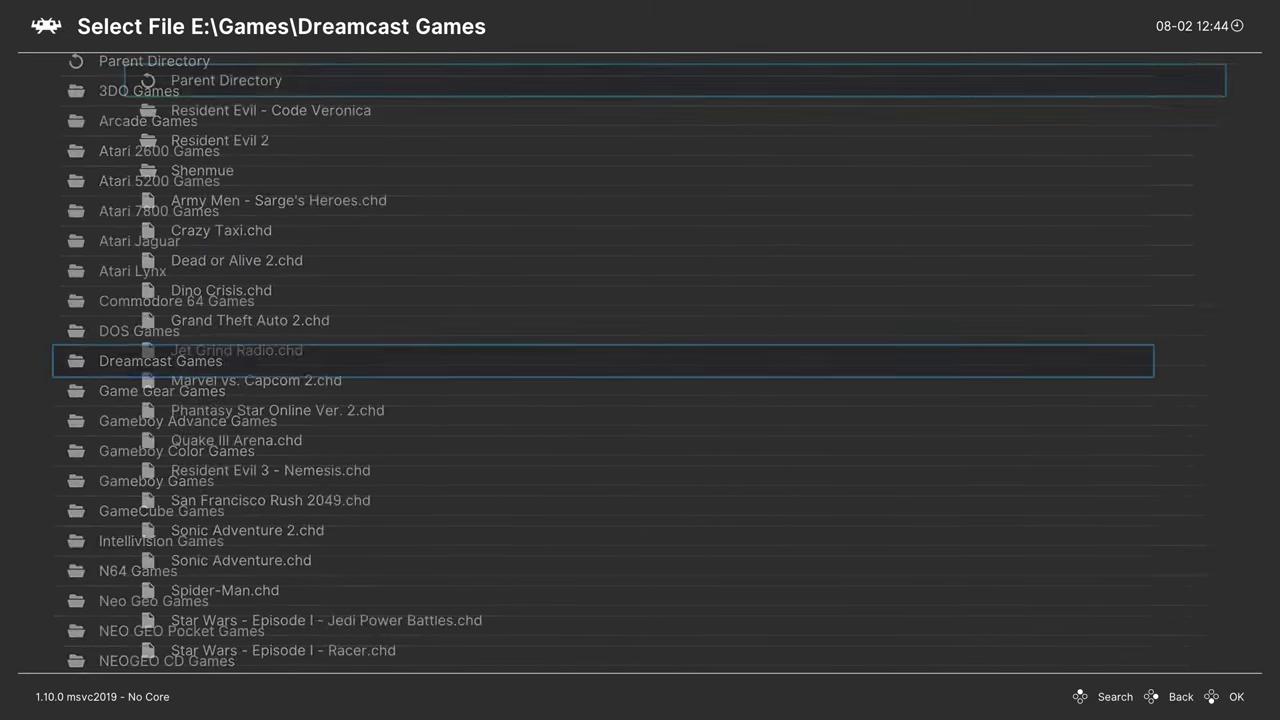
- Look through the Dreamcast game folders and .chd files in E:\Games\Dreamcast Games
key(Down)
key(Down)
key(Down)
key(Down)
key(Down)
key(Down)
key(Down)
key(Down)
key(Down)
key(Down)
key(Down)
key(Down)
key(Down)
key(Down)
key(Down)
key(Down)
key(Down)
key(Down)
key(Down)
key(Down)
key(Down)
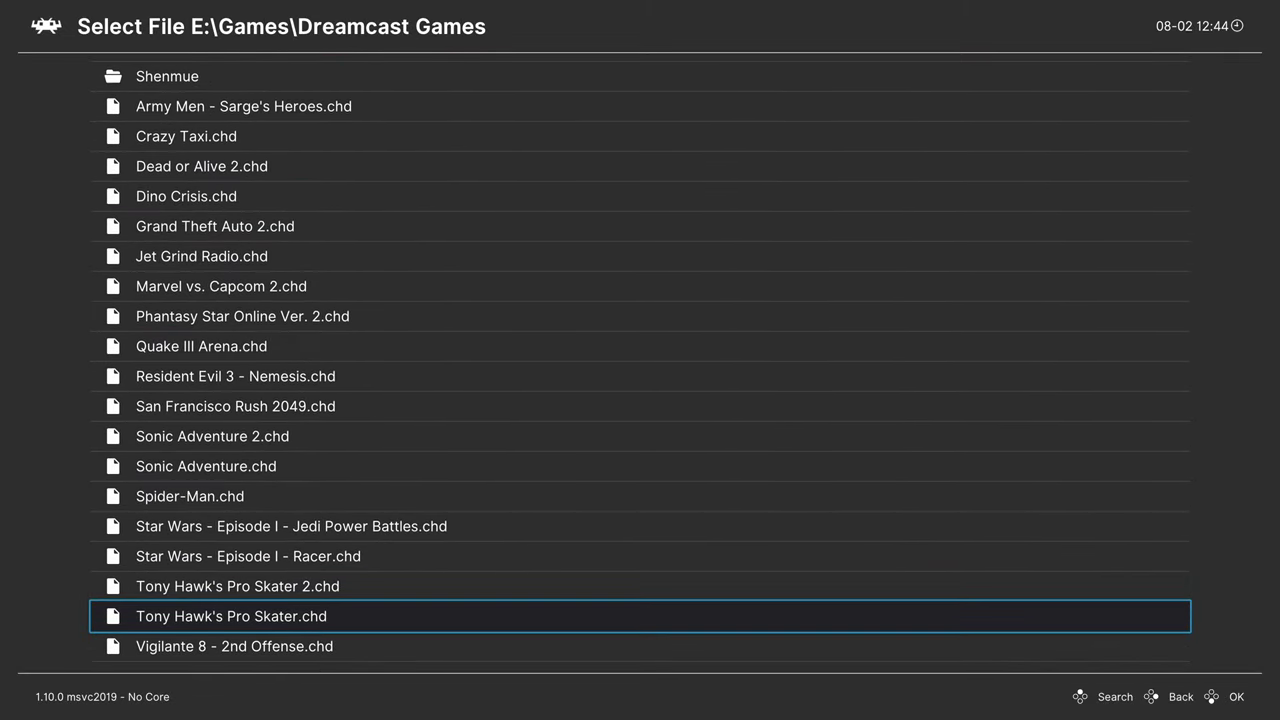
- Leave the Dreamcast game listing and return to RetroArch's main menu
key(BackSpace)
key(BackSpace)
key(BackSpace)
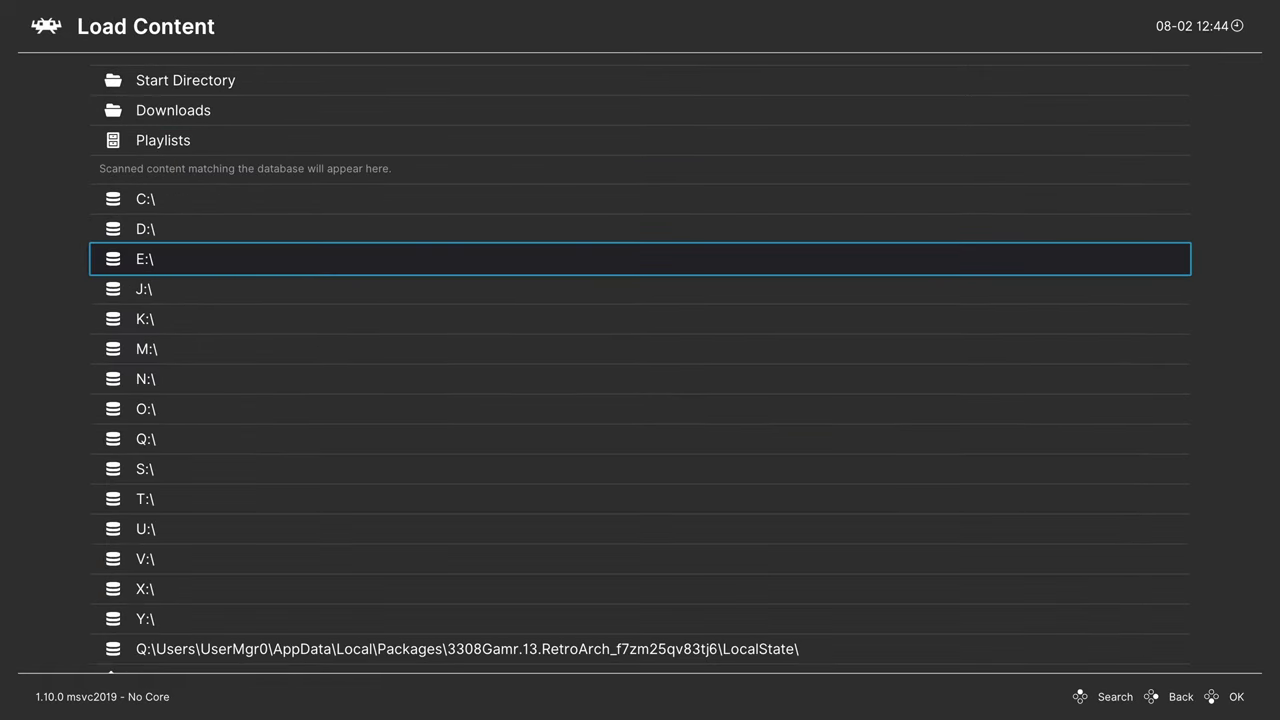
key(Up)
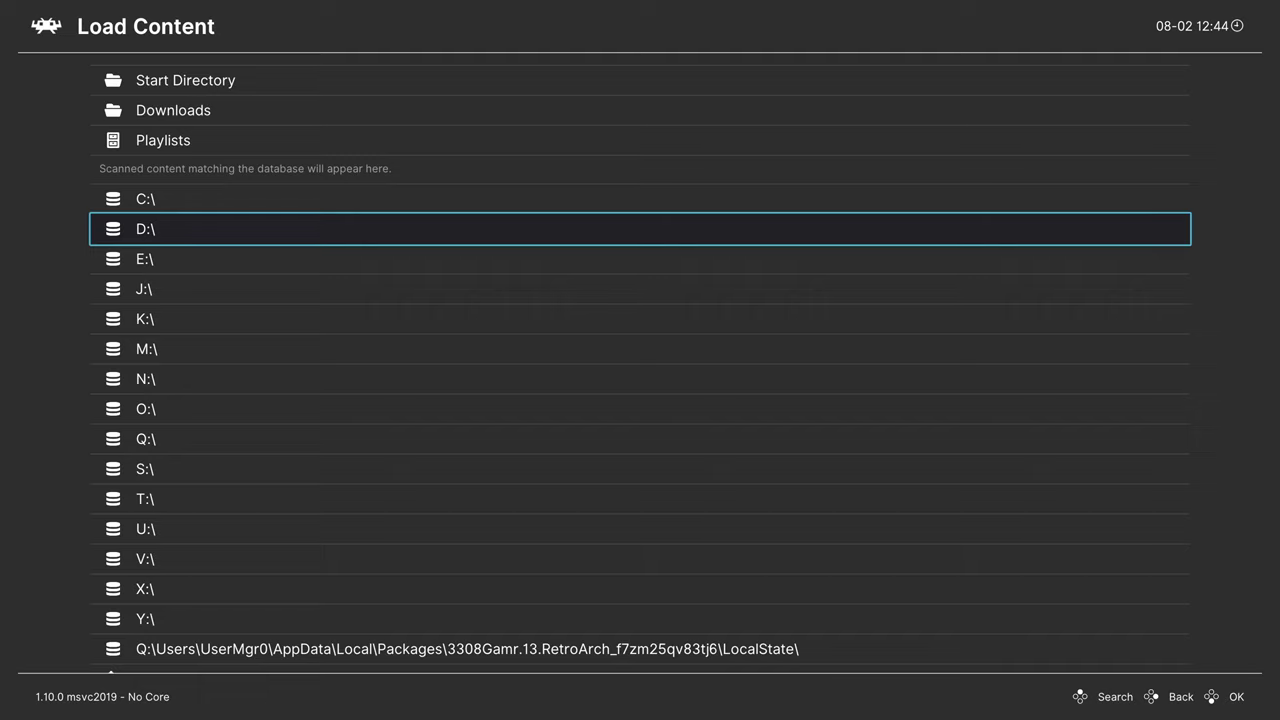
key(BackSpace)
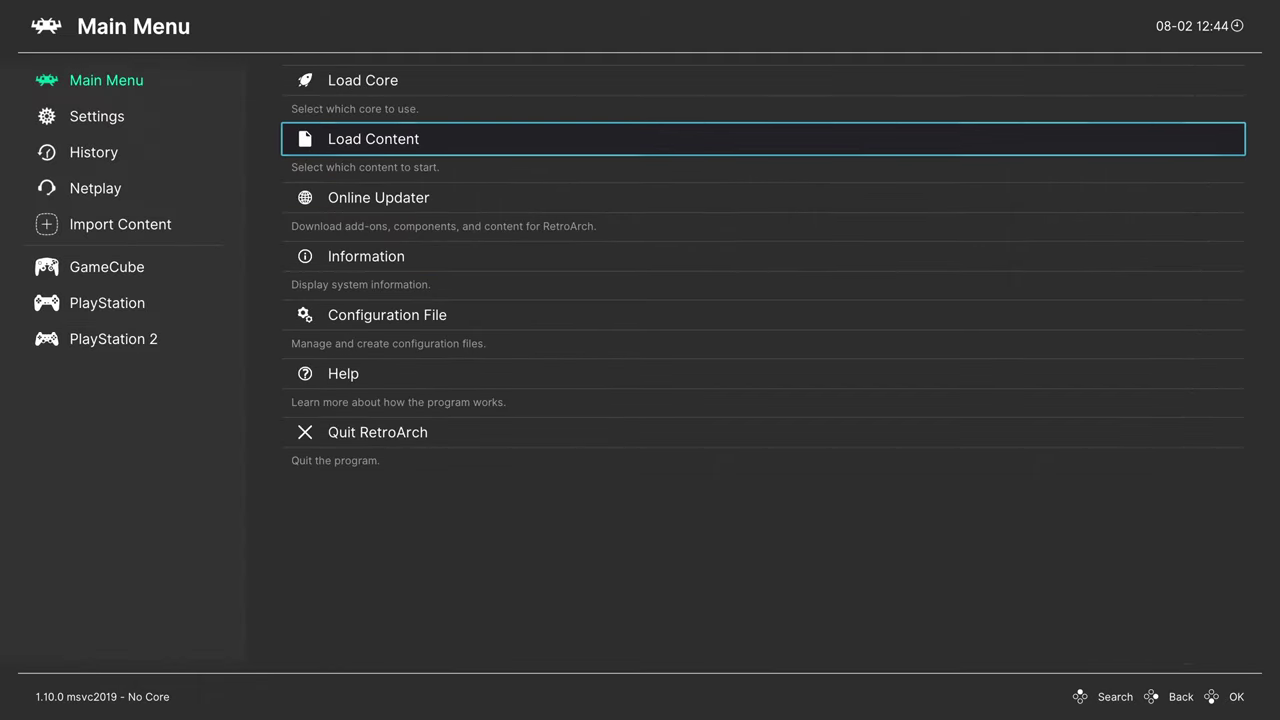
- Open the Manual Scan settings for importing content
key(Left)
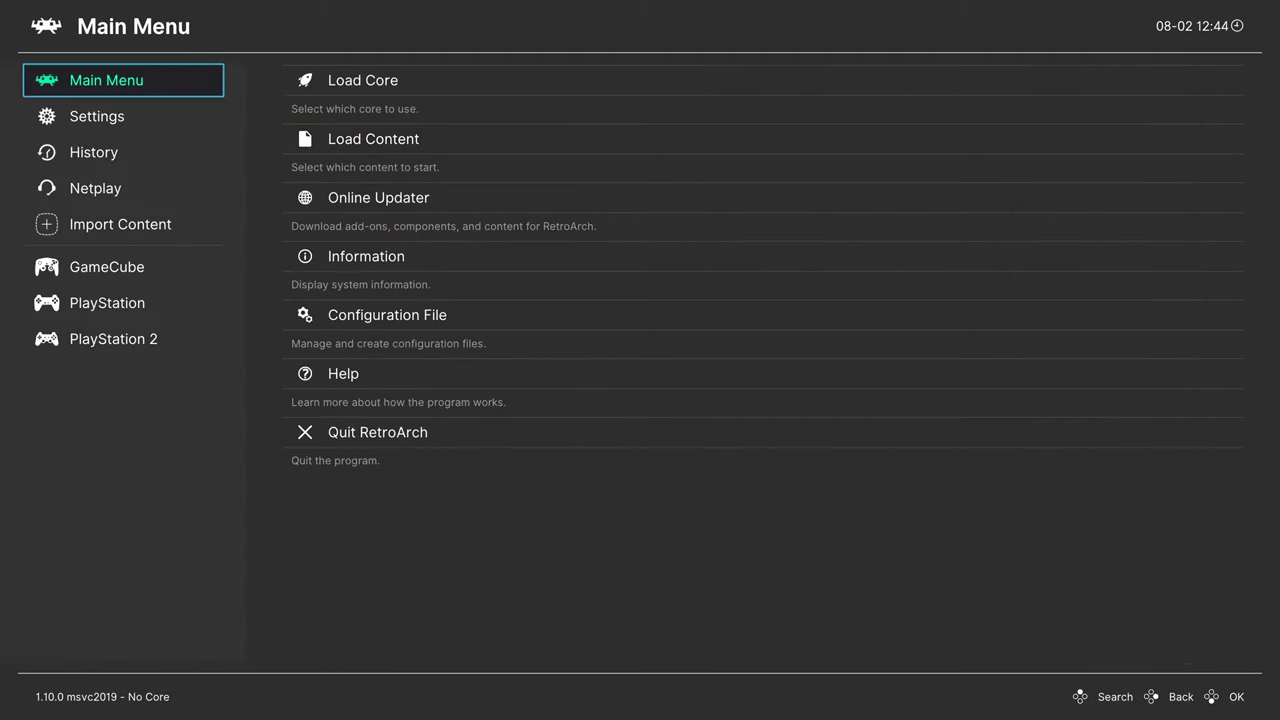
key(Down)
key(Down)
key(Down)
key(Down)
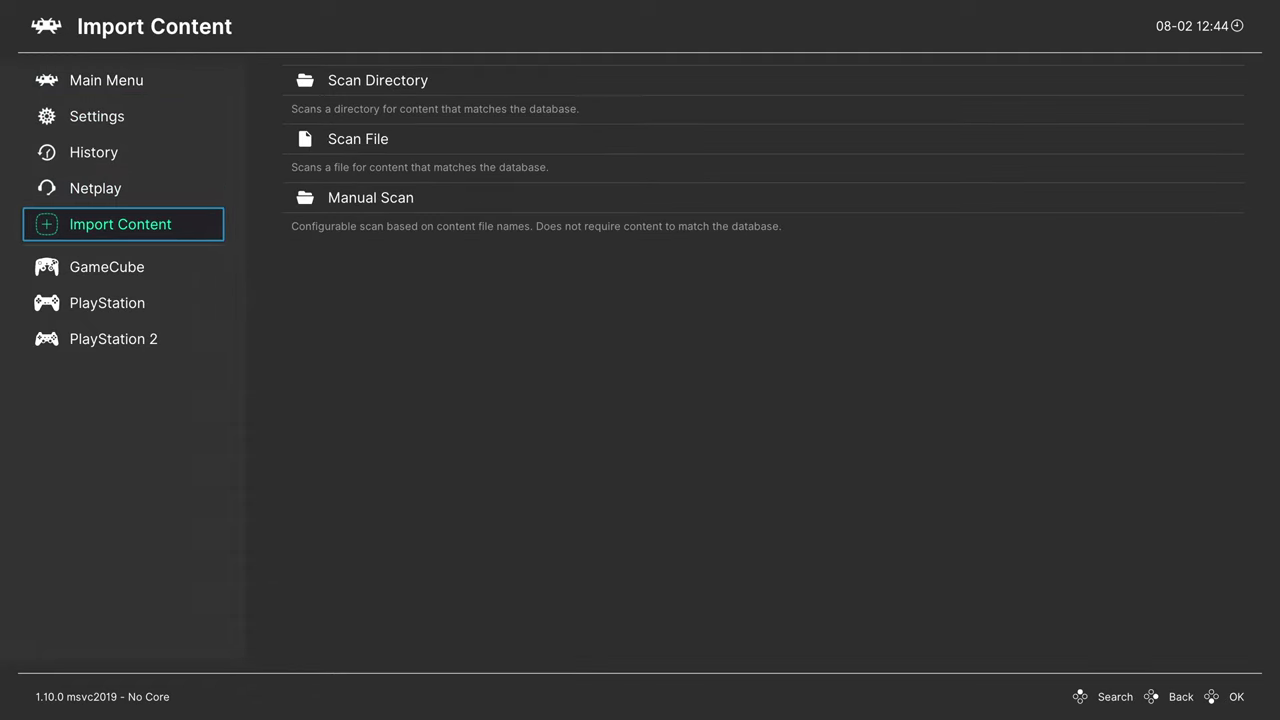
key(Right)
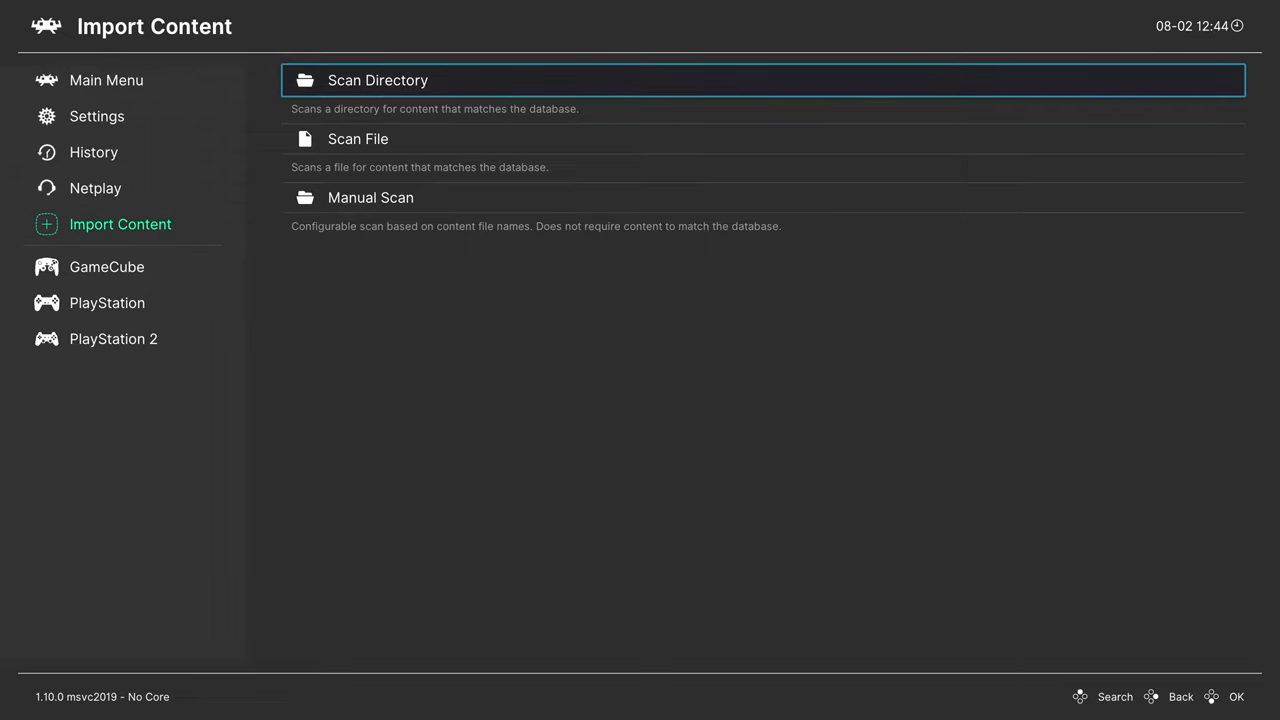
key(Up)
key(Return)
- Set the manual scan's content directory to E:\Games\Dreamcast Games
key(Return)
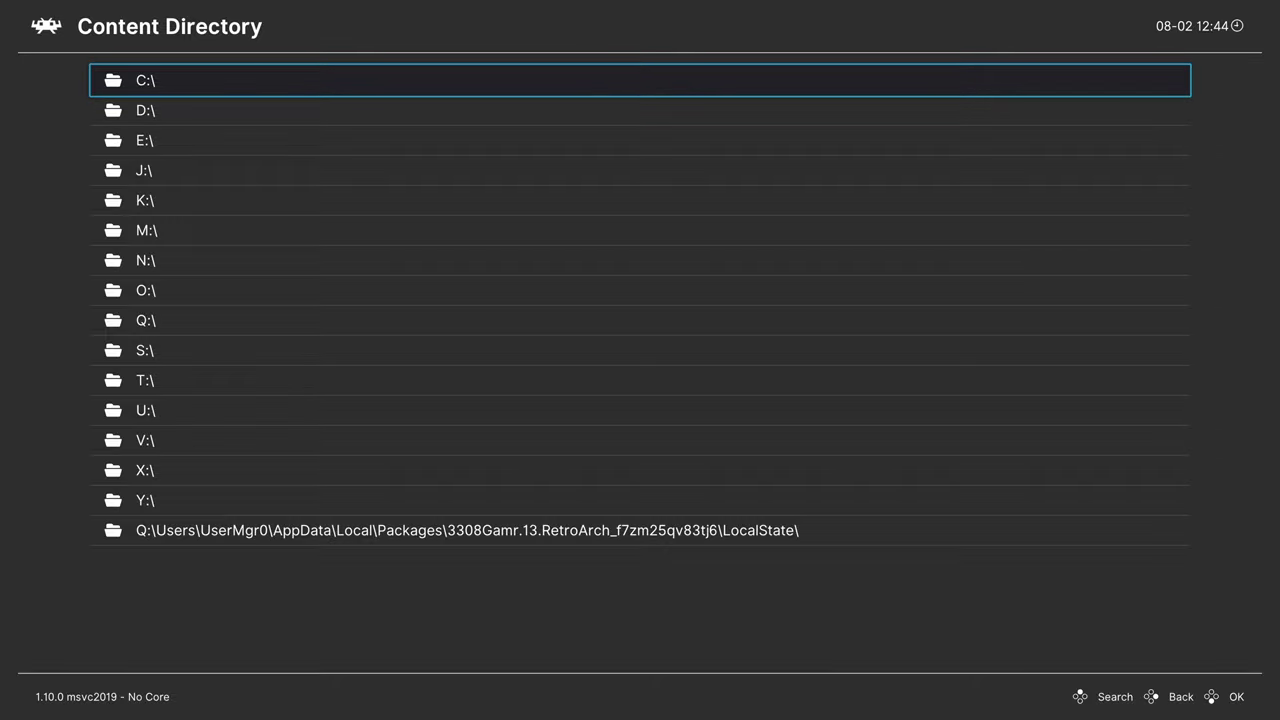
key(Return)
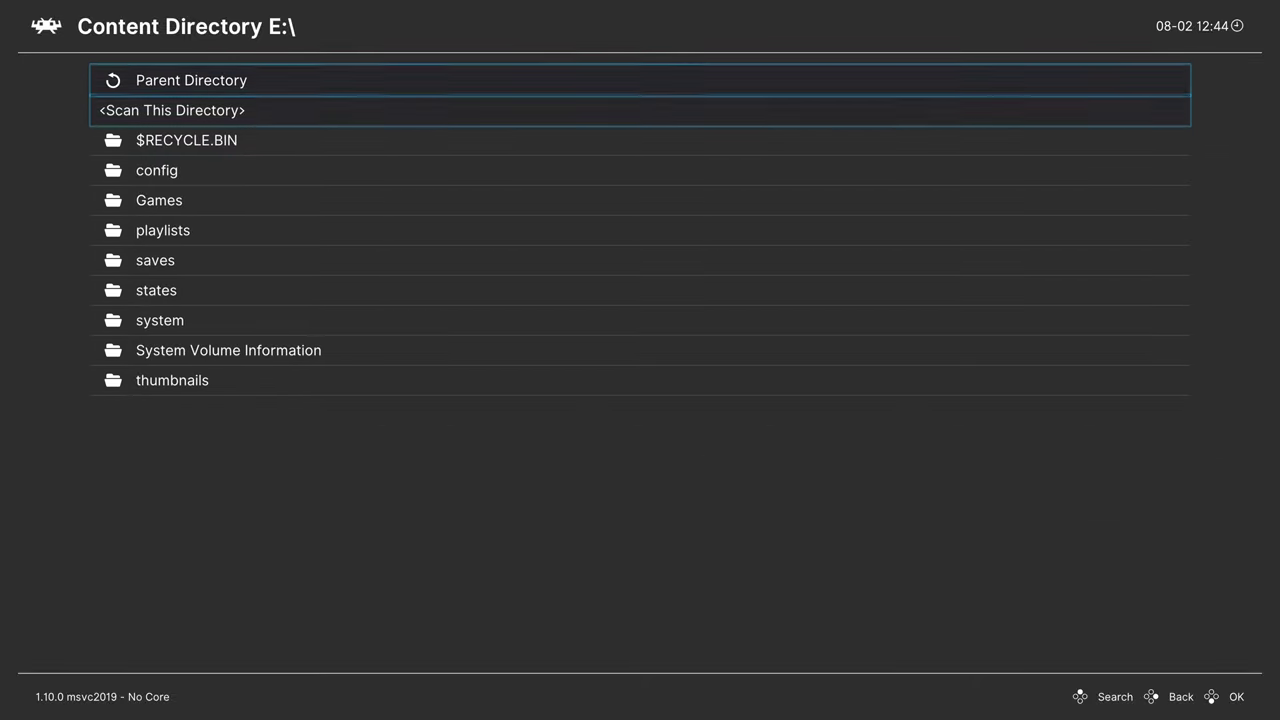
key(Down)
key(Down)
key(Down)
key(Down)
key(Return)
key(Down)
key(Down)
key(Down)
key(Down)
key(Down)
key(Down)
key(Down)
key(Down)
key(Down)
key(Down)
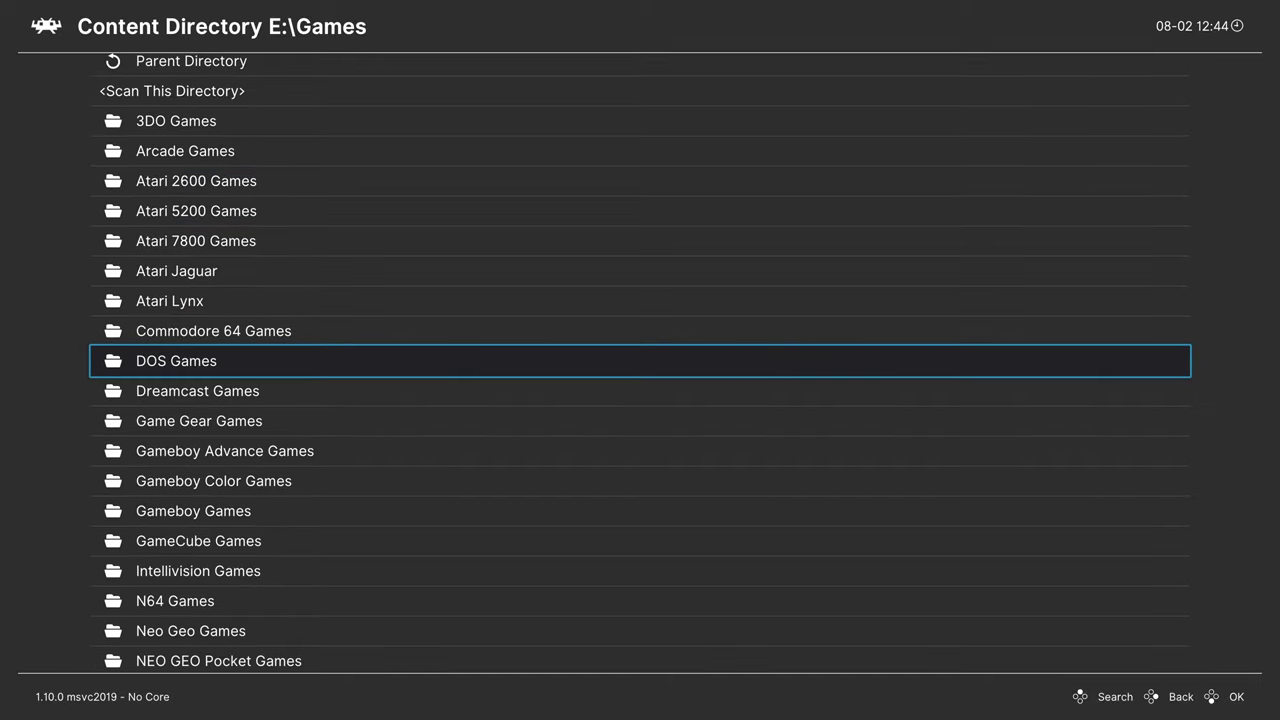
key(Down)
key(Return)
key(Return)
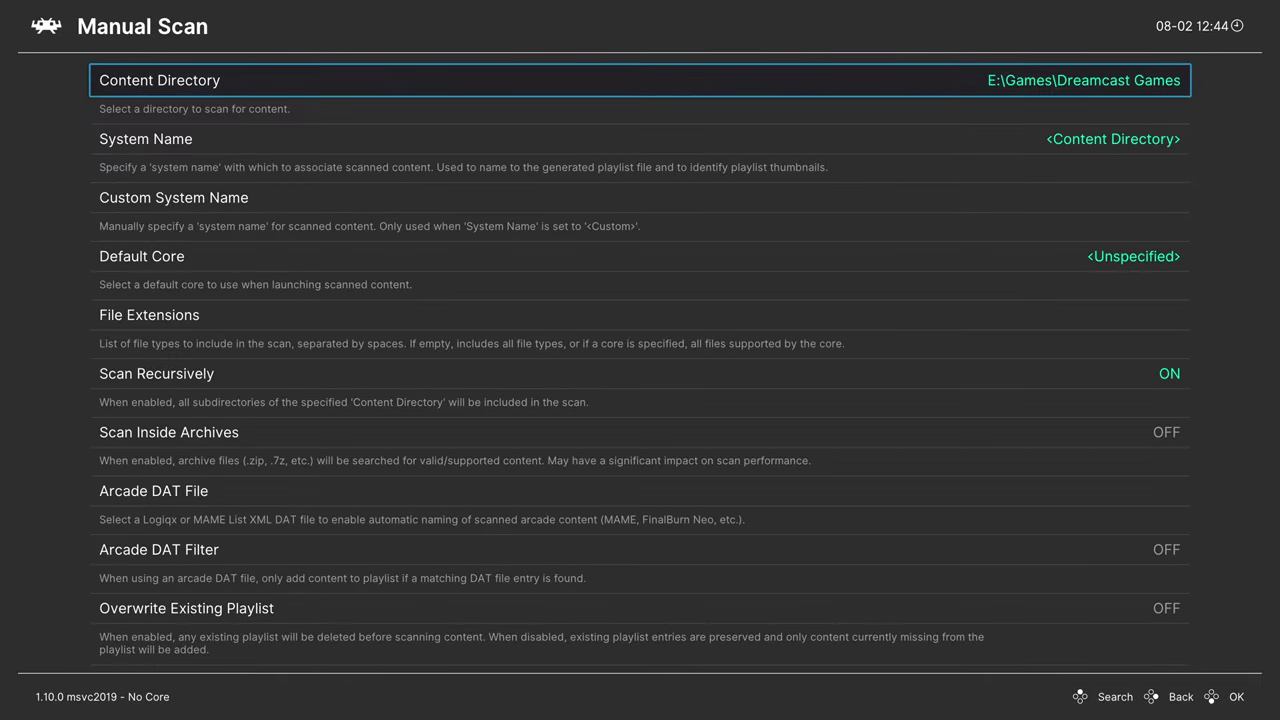
- Set the manual scan's system name to Sega - Dreamcast
key(Return)
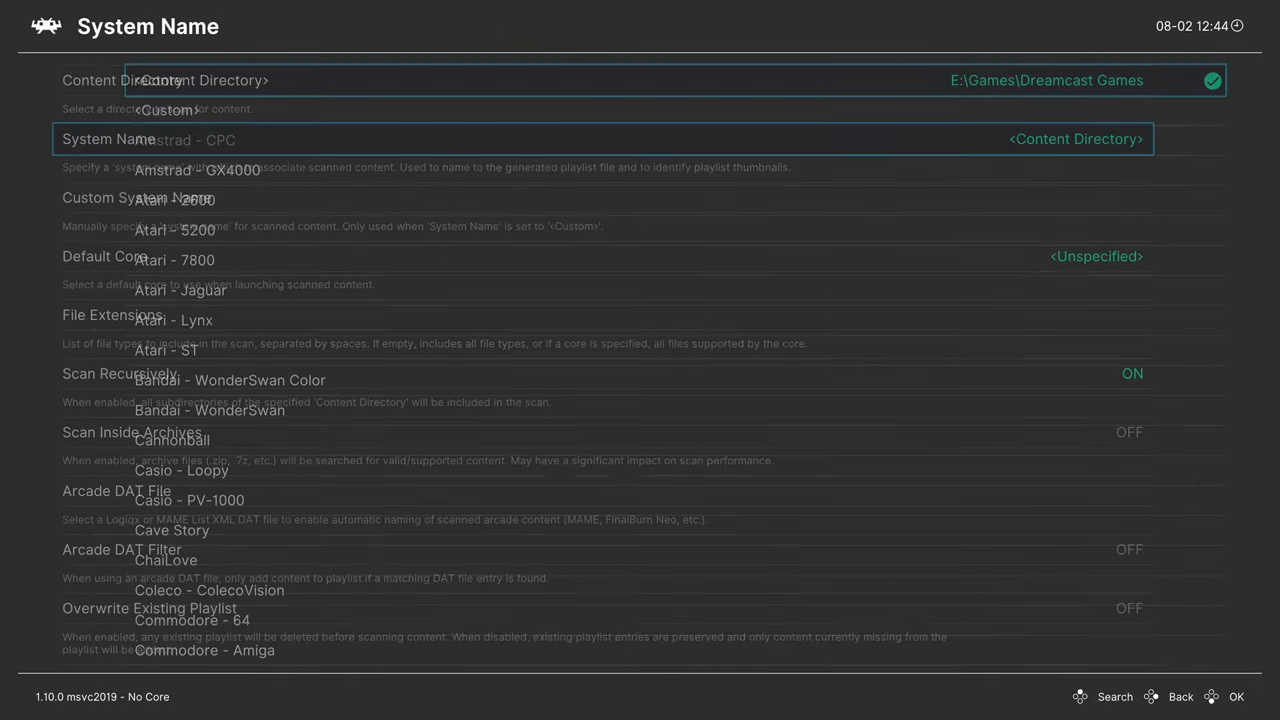
key(Down)
key(Down)
key(Down)
key(Down)
key(Down)
key(Down)
key(Down)
key(Down)
key(Down)
key(Down)
key(Down)
key(Down)
key(Down)
key(Down)
key(Down)
key(Down)
key(Down)
key(Down)
key(Down)
key(Down)
key(Down)
key(Down)
key(Down)
key(Down)
key(Down)
key(Down)
key(Down)
key(Down)
key(Down)
key(Down)
key(Down)
key(Down)
key(Down)
key(Down)
key(Down)
key(Down)
key(Down)
key(Down)
key(Down)
key(Down)
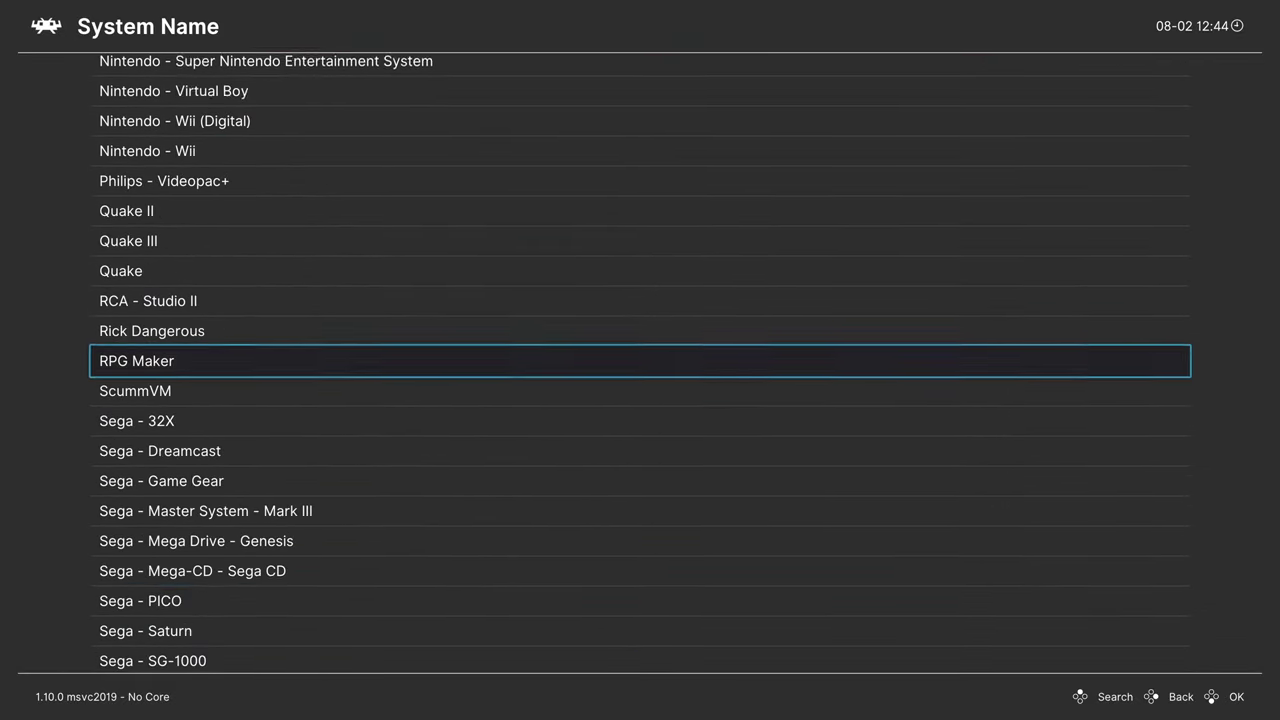
key(Up)
key(Up)
key(Up)
key(Up)
key(Up)
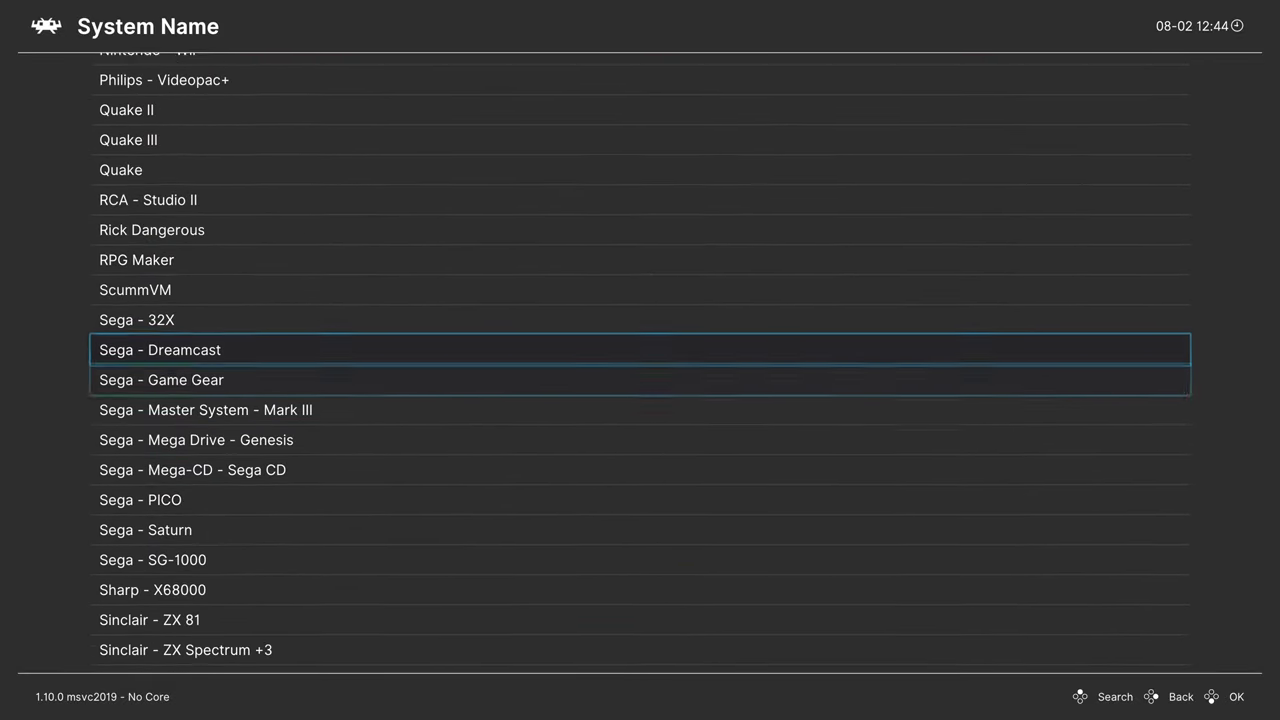
key(Return)
- Set the manual scan's default core to Sega - Dreamcast/NAOMI (Flycast)
key(Down)
key(Down)
key(Return)
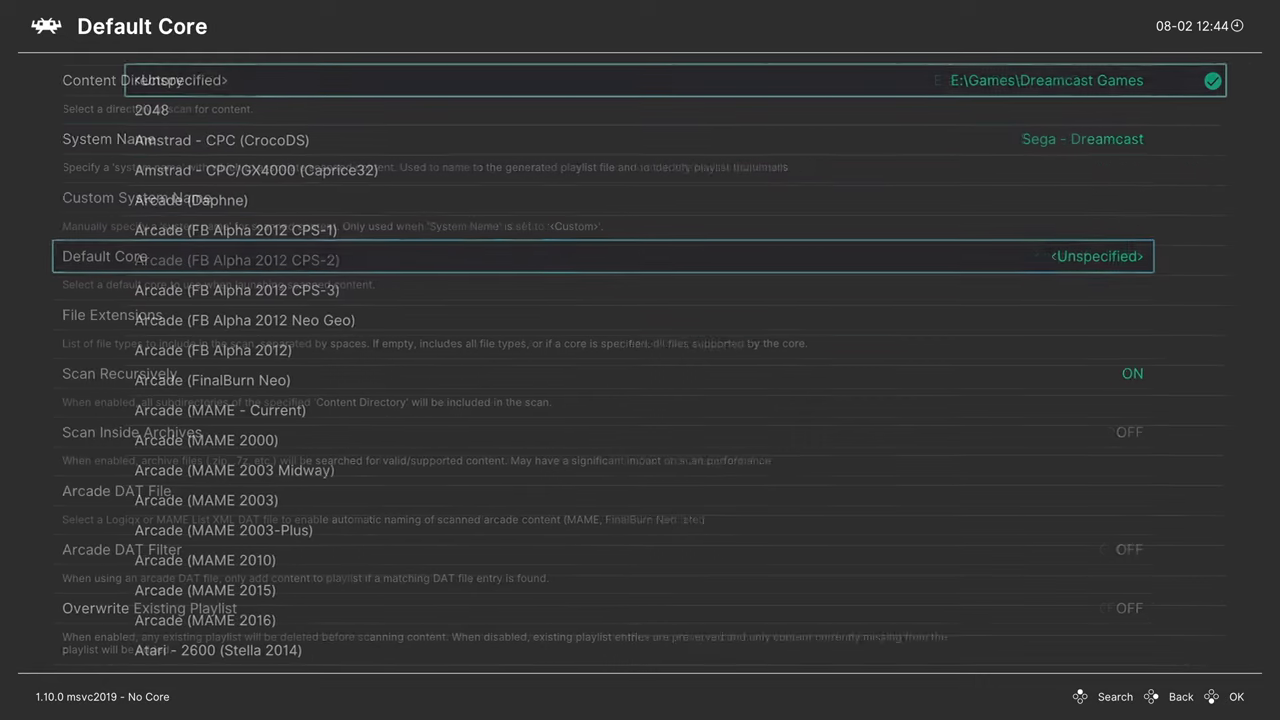
key(Down)
key(Down)
key(Down)
key(Down)
key(Down)
key(Down)
key(Down)
key(Down)
key(Down)
key(Down)
key(Down)
key(Down)
key(Down)
key(Down)
key(Down)
key(Down)
key(Down)
key(Down)
key(Down)
key(Down)
key(Down)
key(Down)
key(Down)
key(Down)
key(Down)
key(Down)
key(Down)
key(Down)
key(Down)
key(Down)
key(Down)
key(Down)
key(Down)
key(Down)
key(Down)
key(Down)
key(Down)
key(Down)
key(Down)
key(Down)
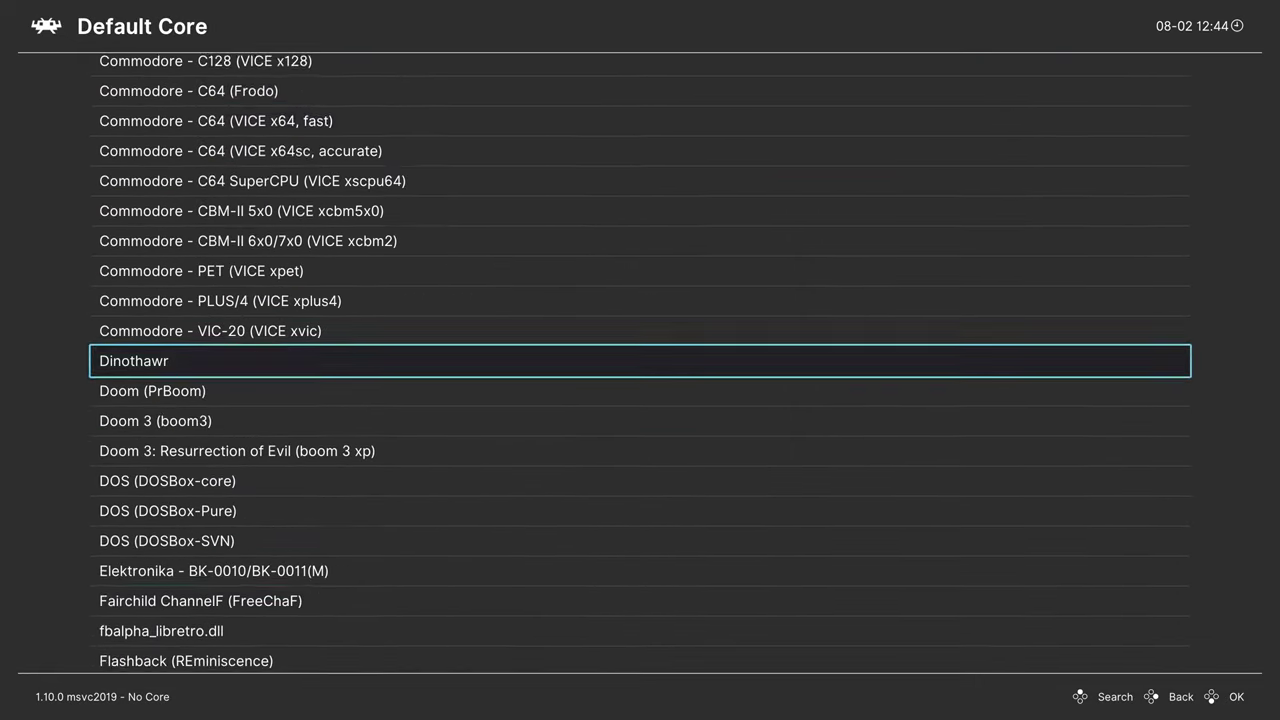
key(Down)
key(Down)
key(Down)
key(Down)
key(Down)
key(Down)
key(Down)
key(Down)
key(Down)
key(Down)
key(Down)
key(Down)
key(Down)
key(Down)
key(Down)
key(Down)
key(Down)
key(Down)
key(Down)
key(Down)
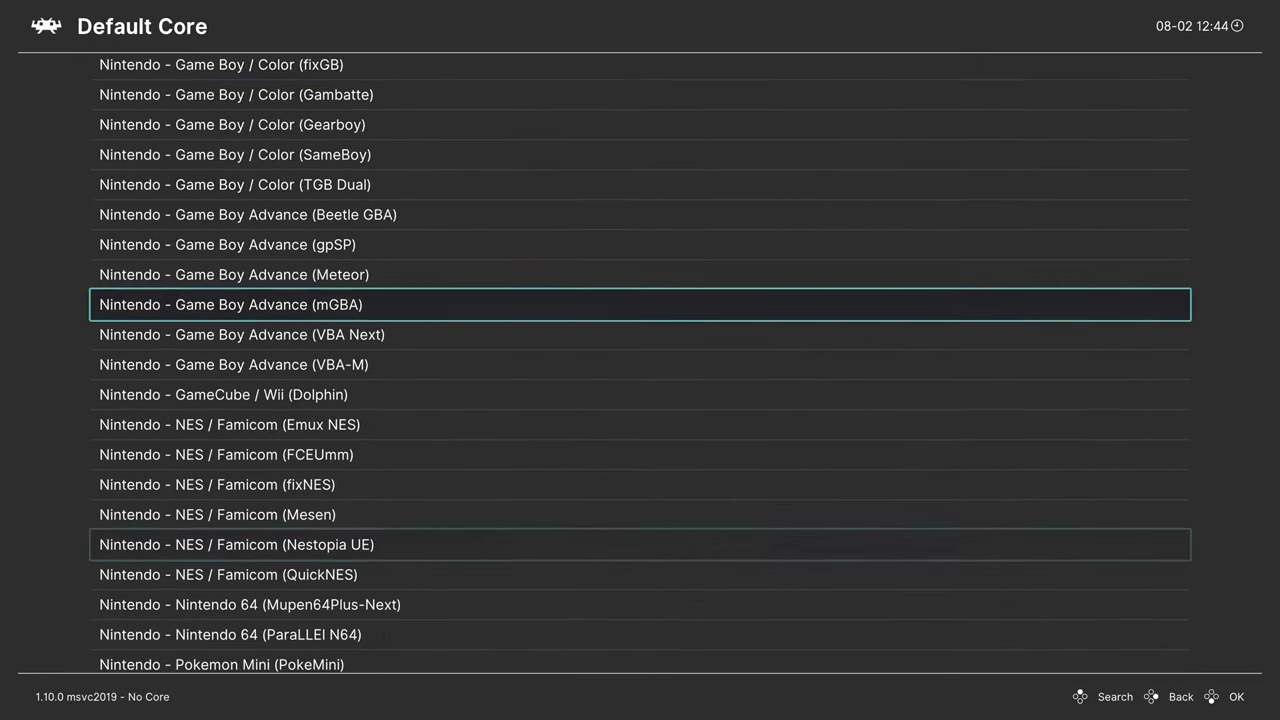
key(Down)
key(Down)
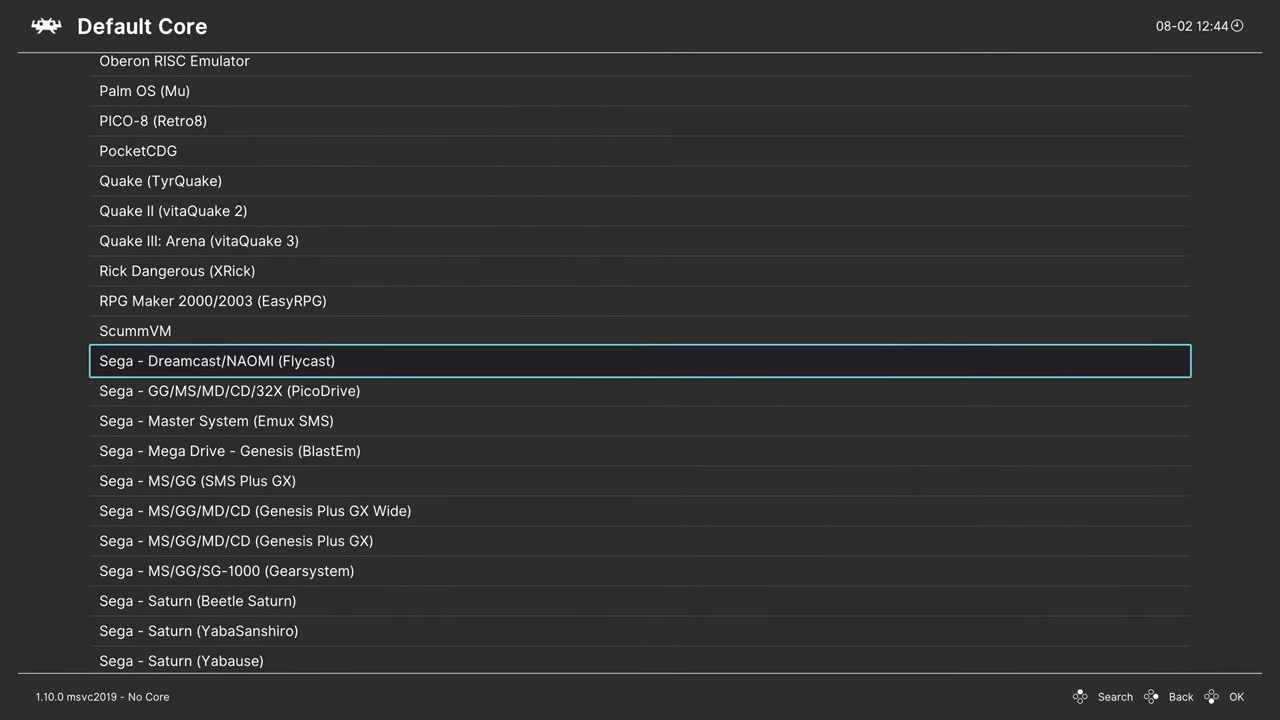
key(Return)
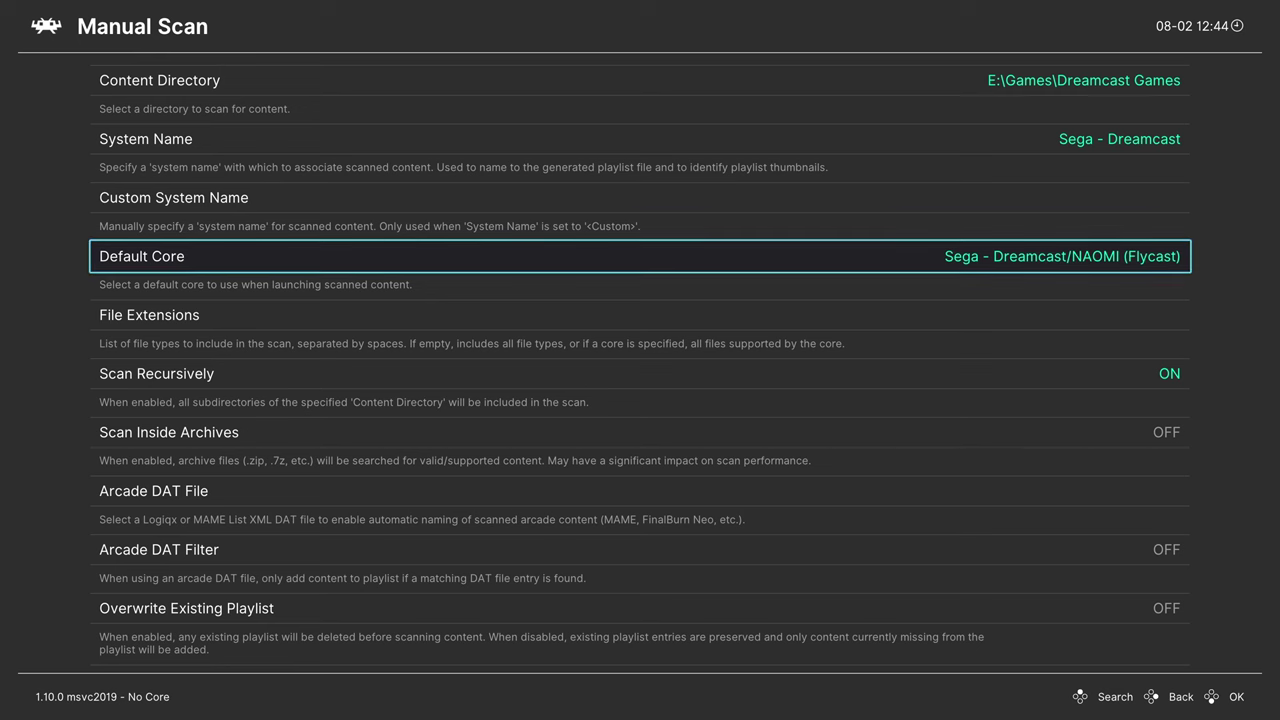
- Turn off Scan Recursively for the manual scan and start scanning the Dreamcast content
key(Down)
key(Down)
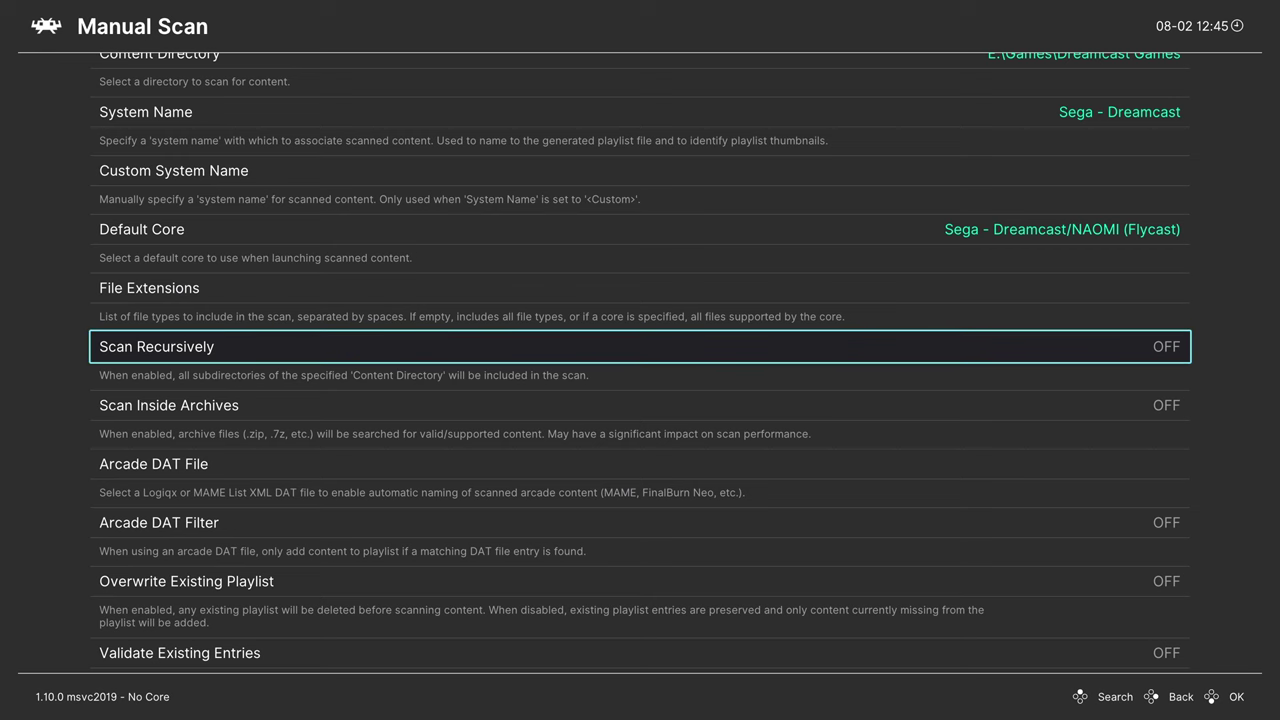
key(Down)
key(Down)
key(Down)
key(Down)
key(Down)
key(Down)
key(Return)
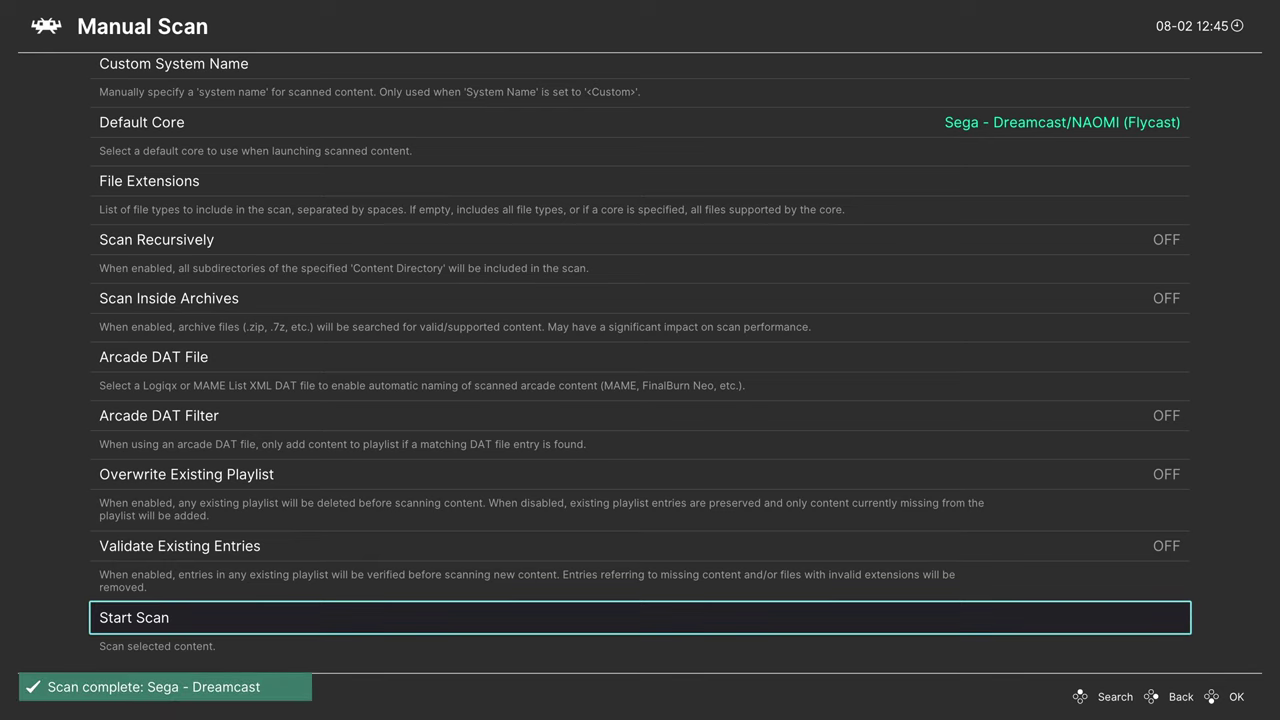
- Turn Scan Recursively on in the manual scan settings
key(Up)
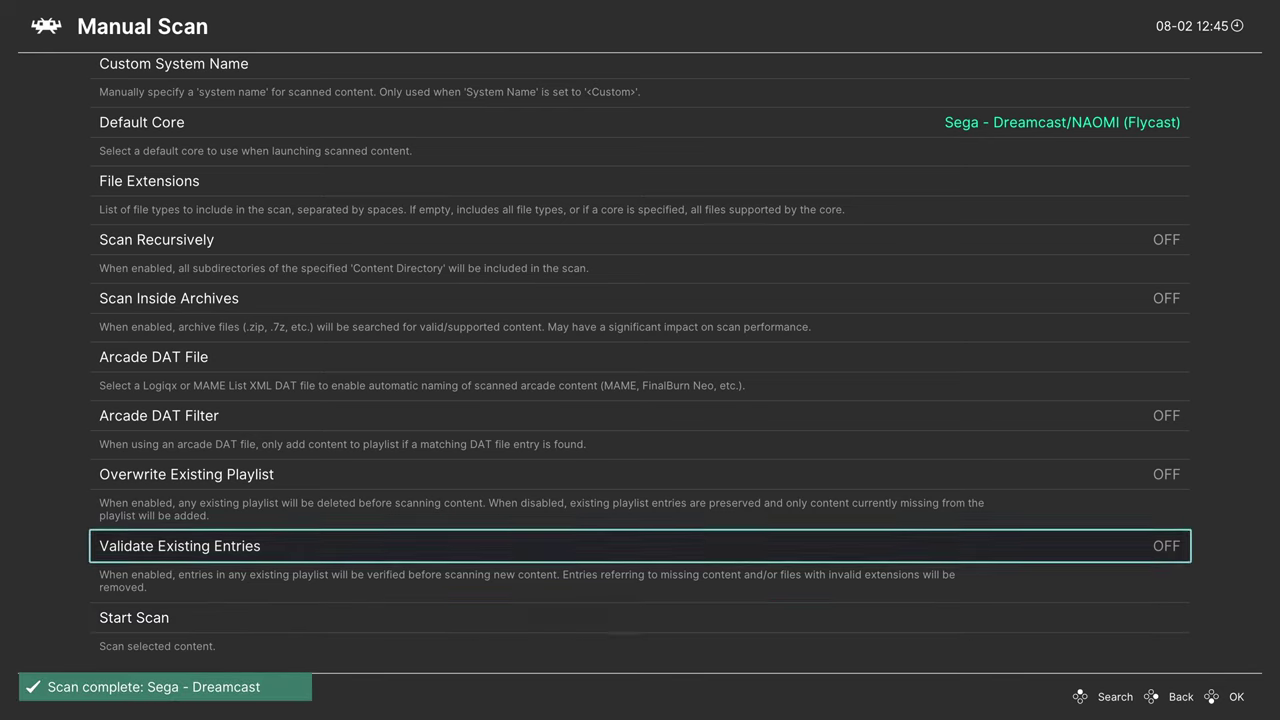
key(Up)
key(Up)
key(Up)
key(Up)
key(Up)
key(Up)
key(Down)
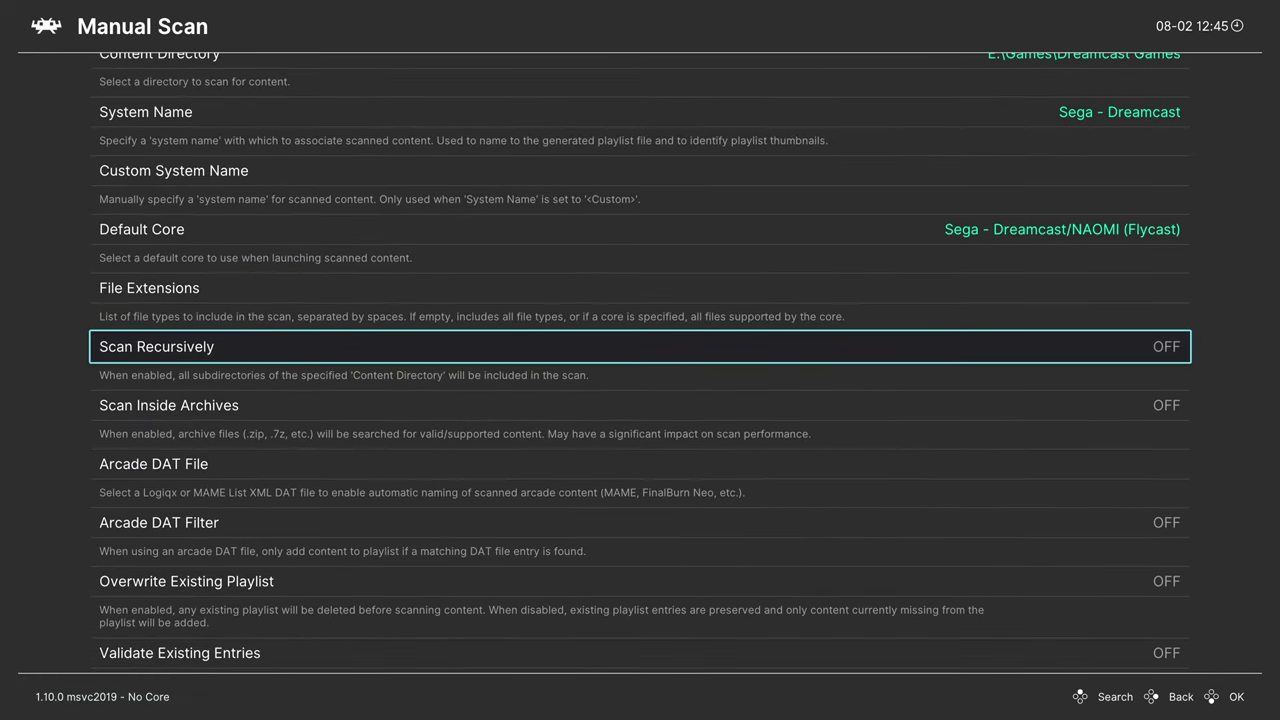
key(Up)
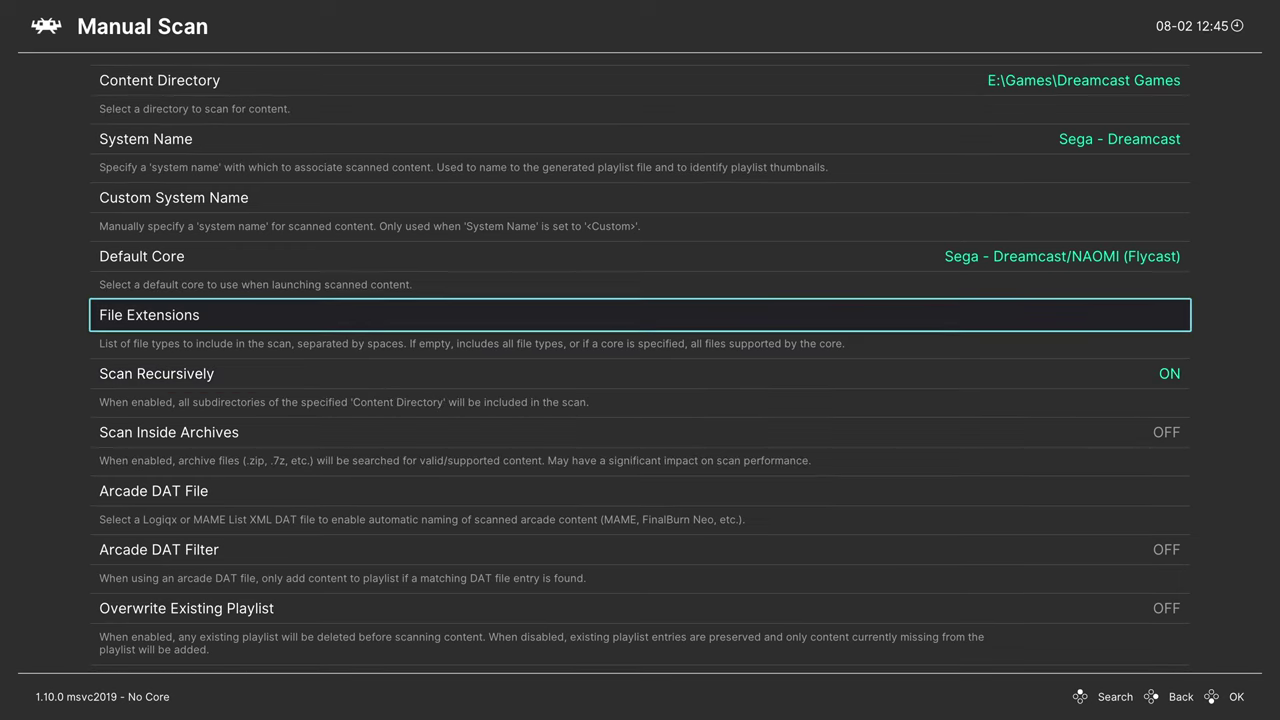
- Set the manual scan's file extensions to m3u
key(Return)
key(Right)
key(Right)
key(Right)
key(Right)
key(Right)
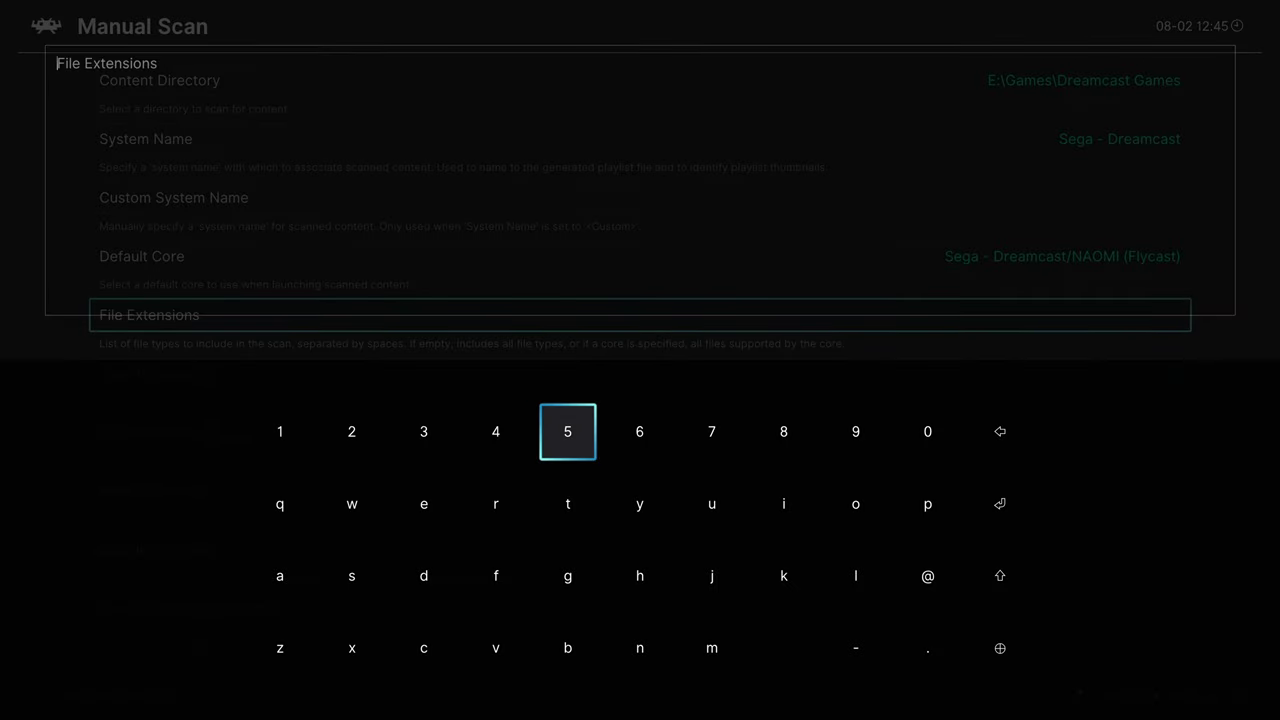
key(Right)
key(Down)
key(Down)
key(Down)
key(Return)
key(Up)
key(Up)
key(Left)
key(Left)
key(Left)
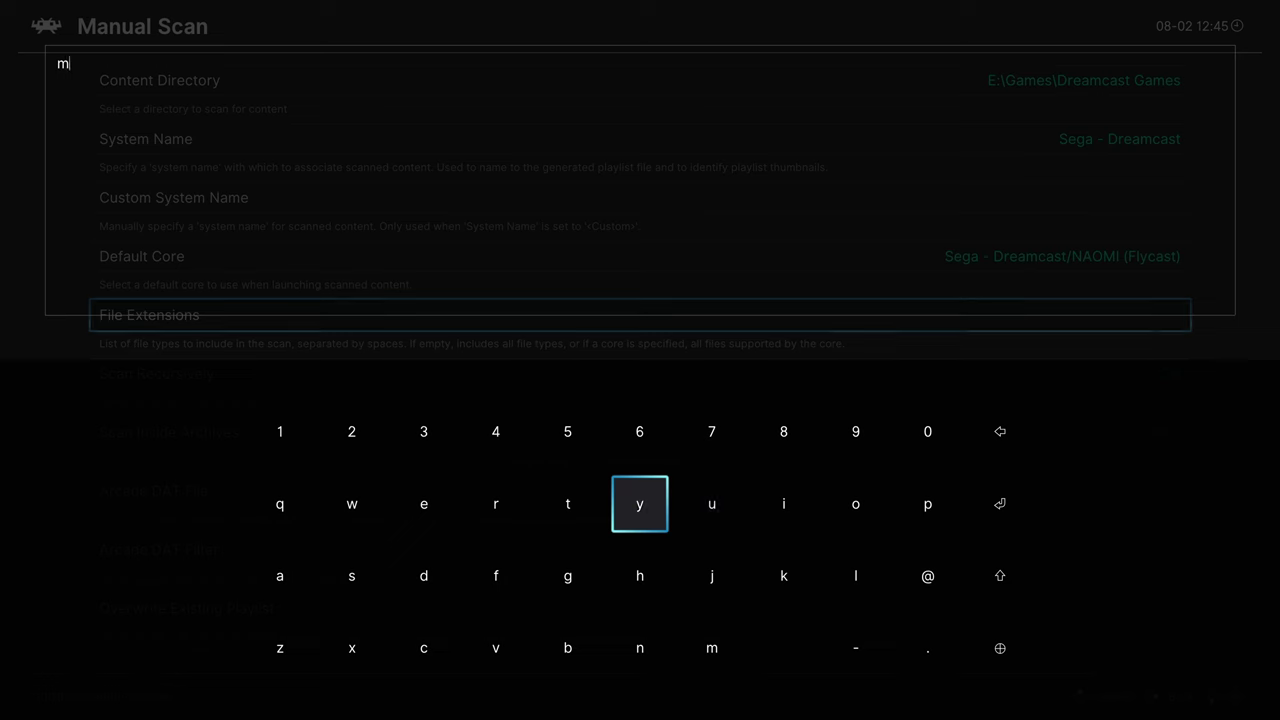
key(Left)
key(Up)
key(Return)
key(Down)
key(Right)
key(Right)
key(Right)
key(Right)
text(u)
key(Return)
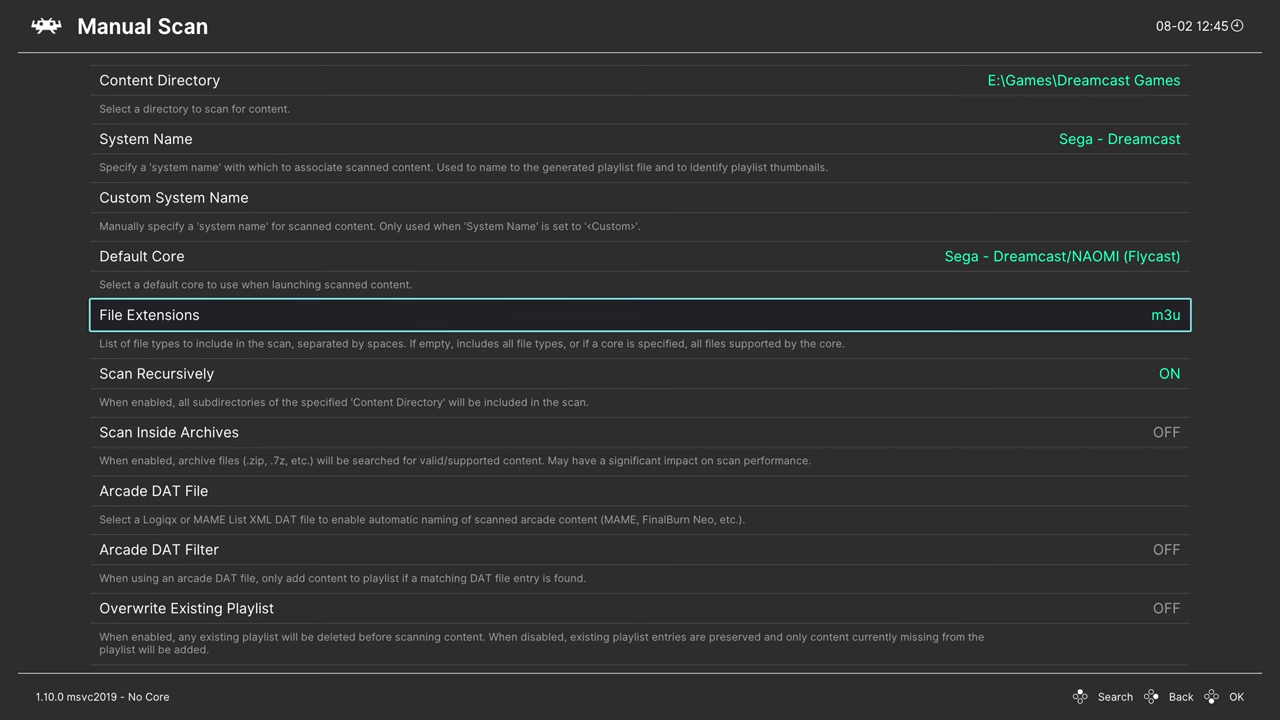
- Start the recursive m3u scan and return to the Import Content options
key(Down)
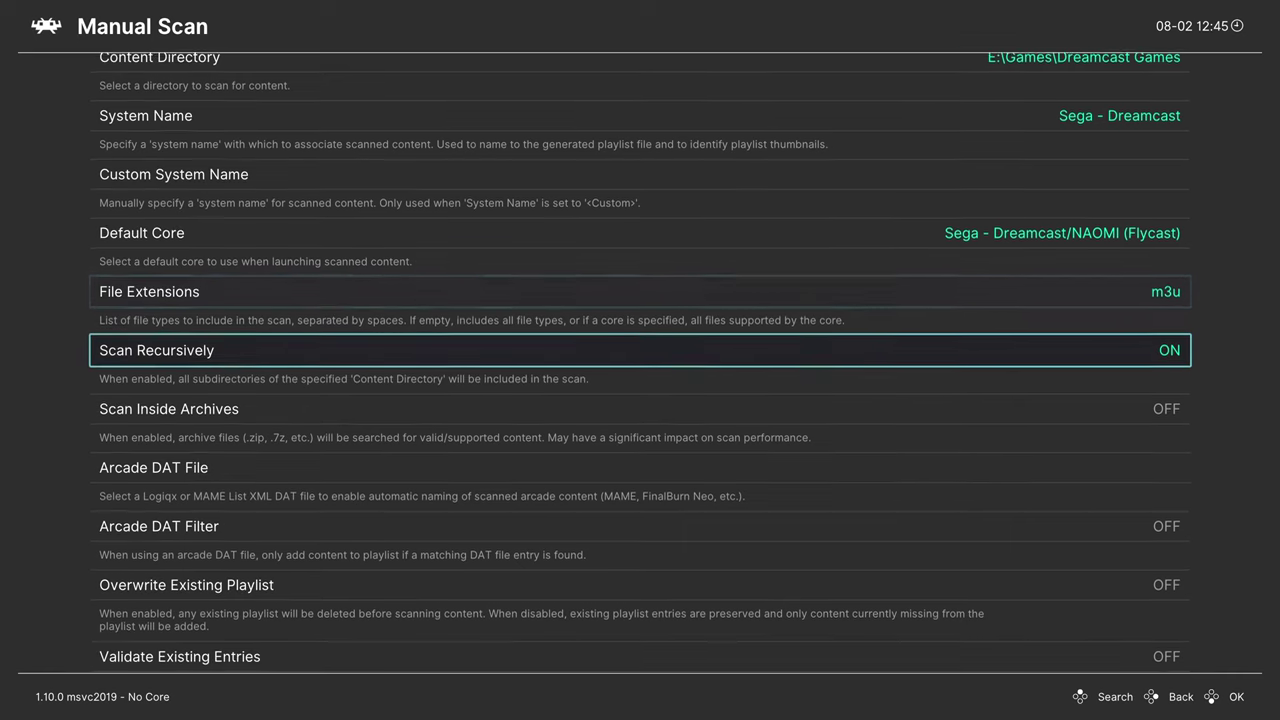
key(Down)
key(Down)
key(Down)
key(Down)
key(Down)
key(Down)
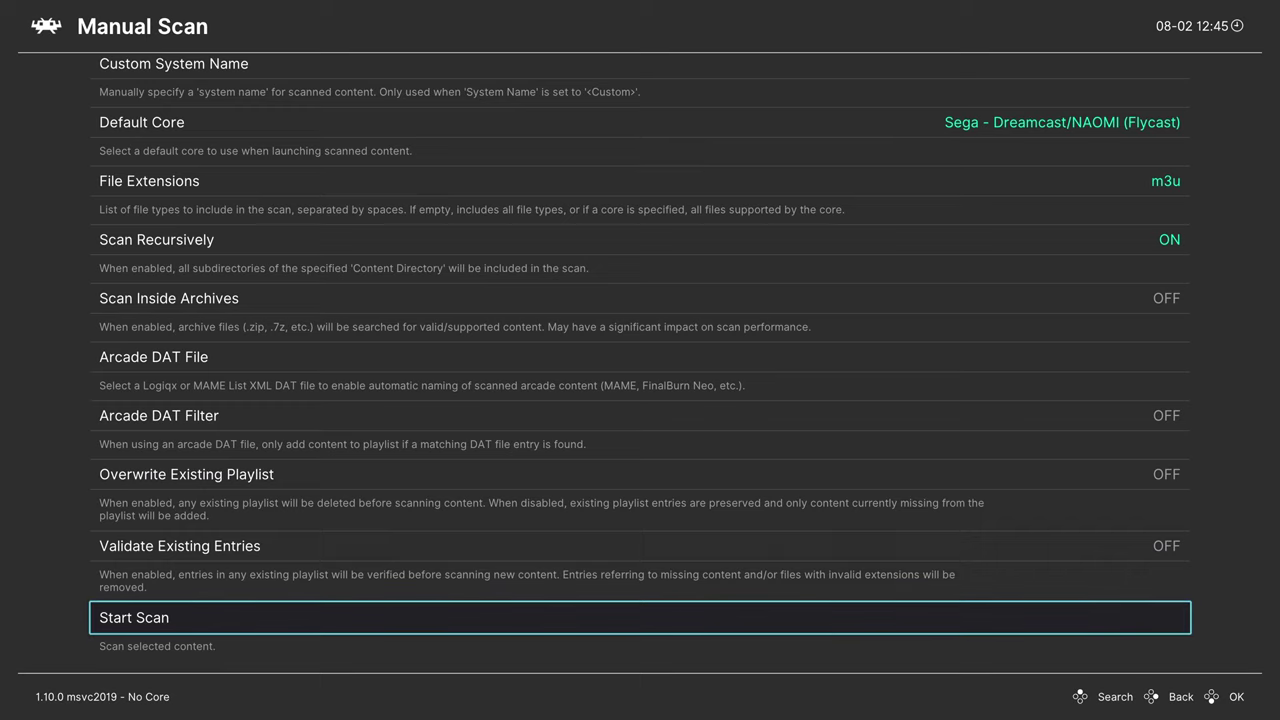
key(Return)
key(BackSpace)
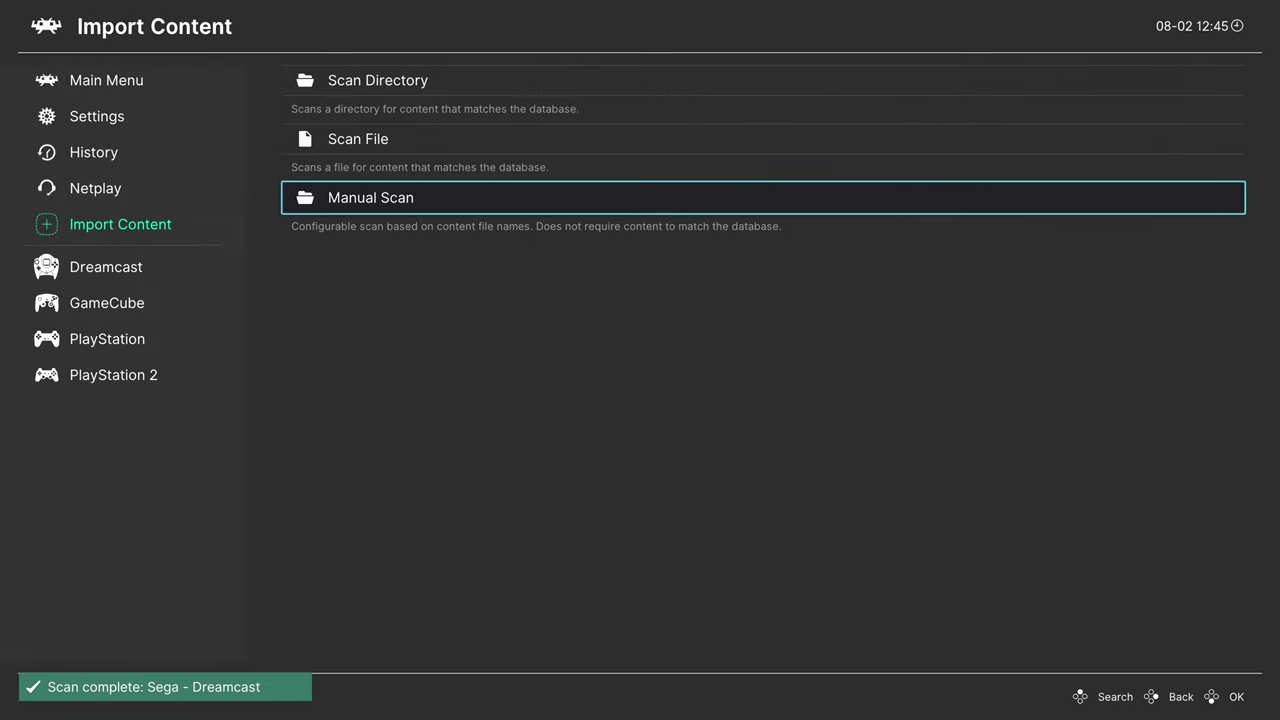
- Open the Dreamcast playlist and look through the scanned games
key(Left)
key(Down)
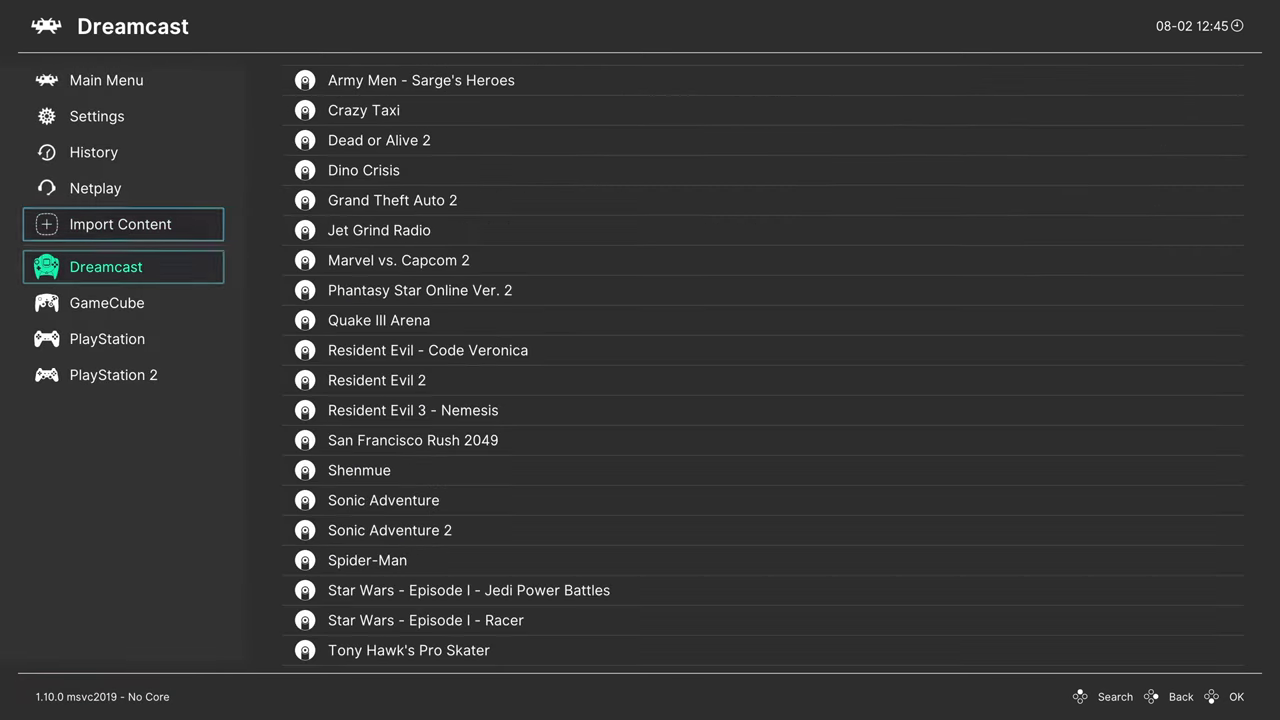
key(Right)
key(Down)
key(Down)
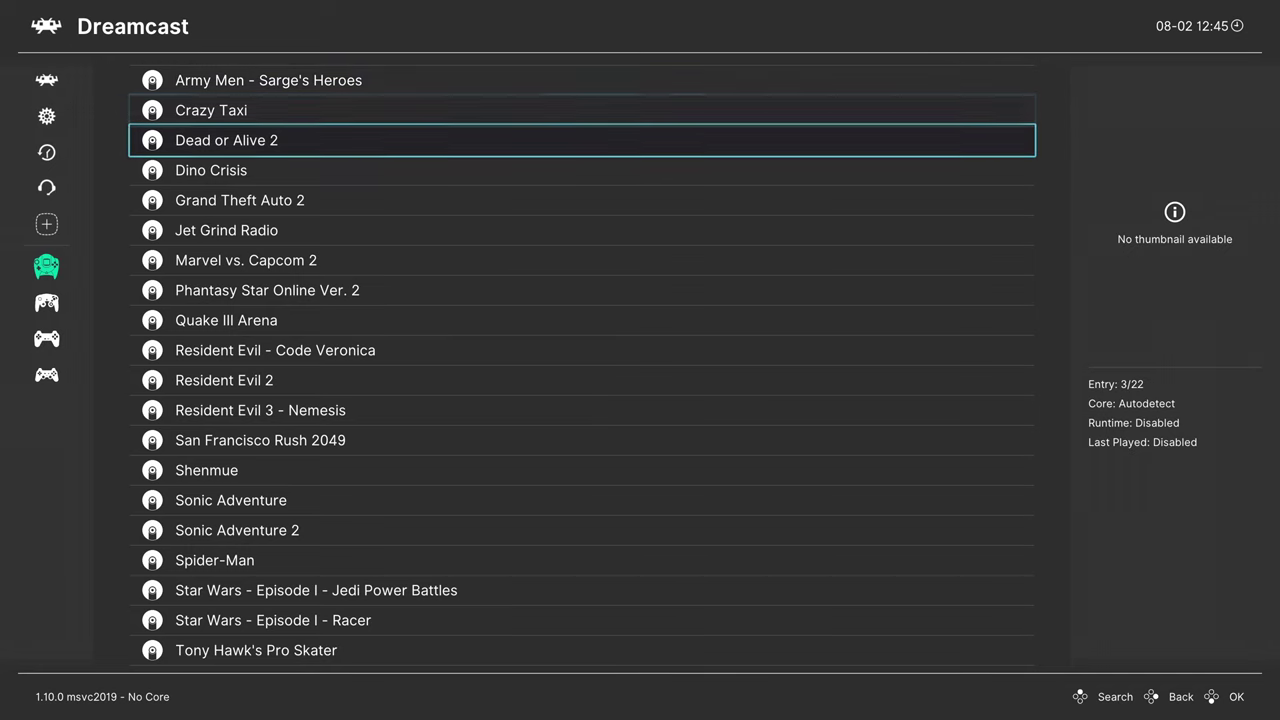
key(Down)
key(Down)
key(Down)
key(Down)
key(Down)
key(Down)
key(Down)
key(Down)
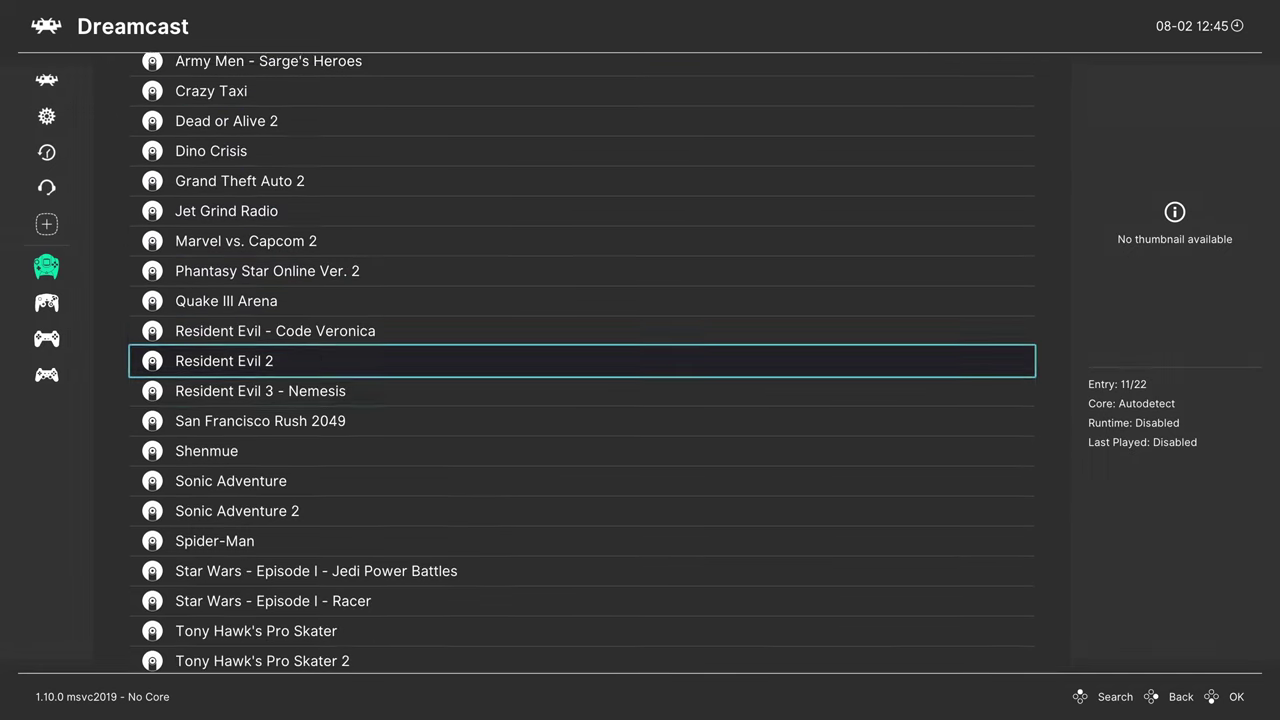
key(Down)
key(Down)
key(Down)
key(Down)
key(Down)
key(Down)
key(Down)
key(Down)
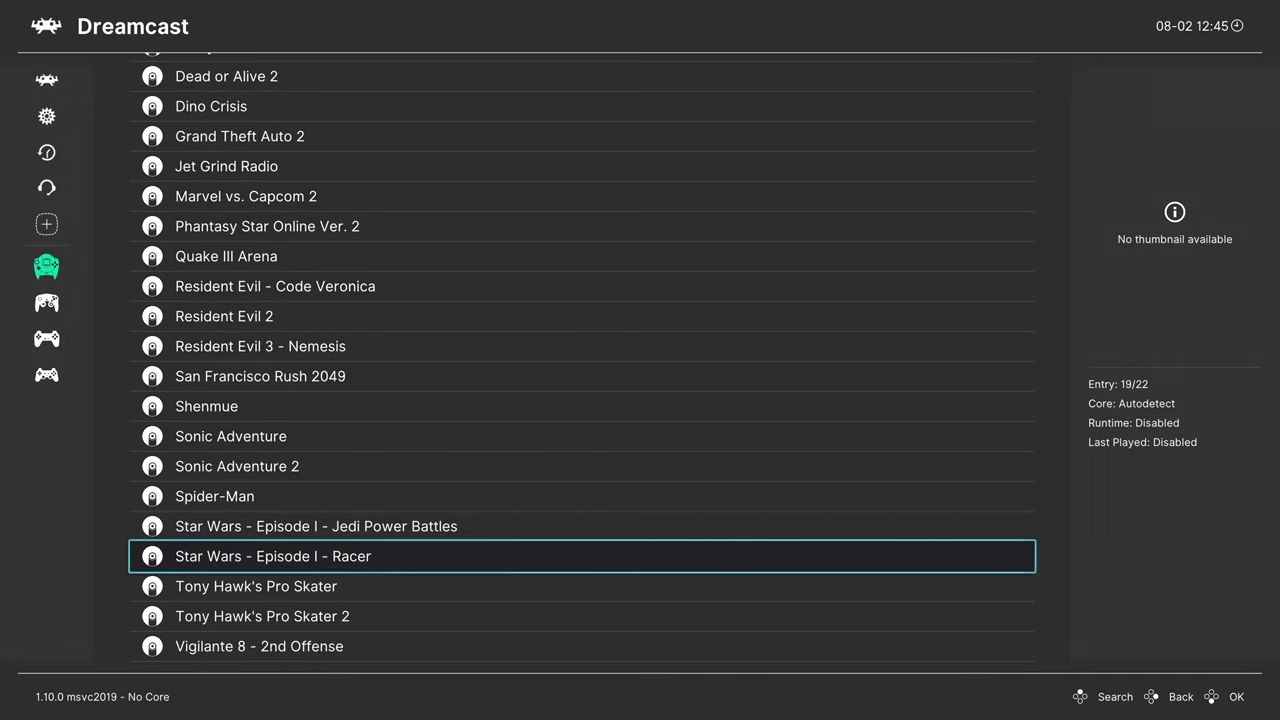
key(Down)
key(Down)
key(Down)
key(Down)
key(Down)
key(Down)
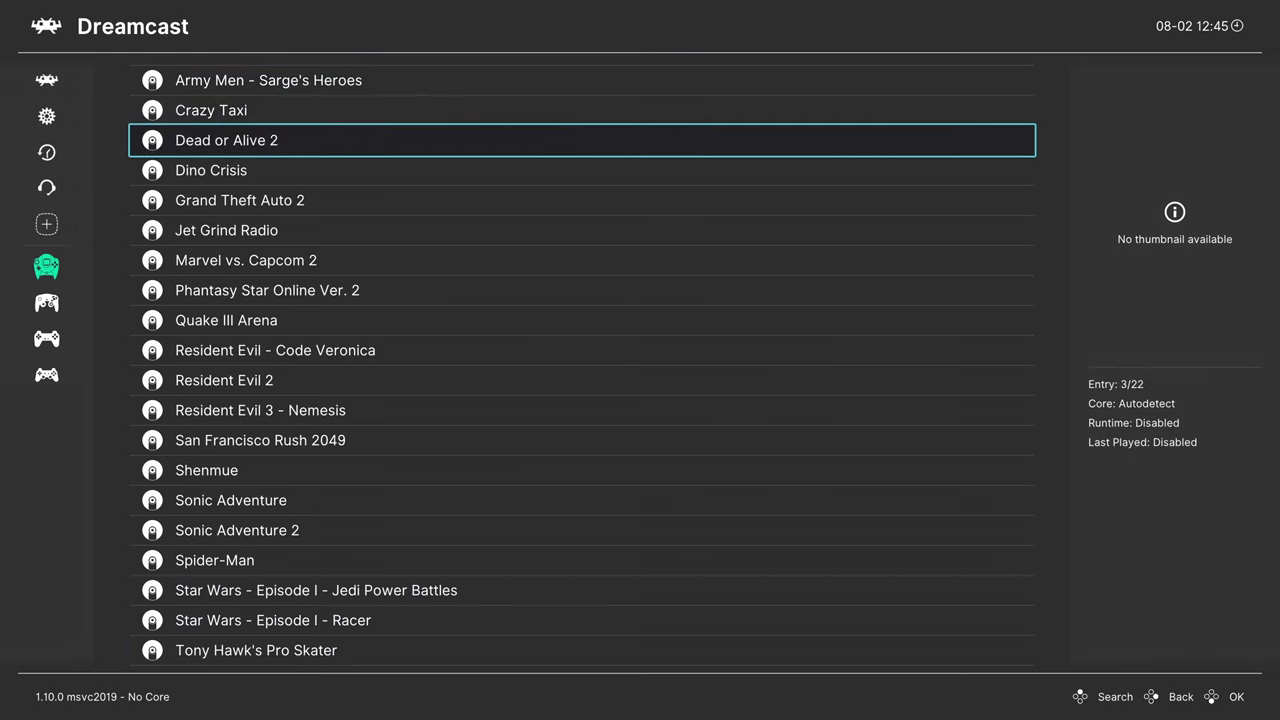
- Choose Sonic Adventure 2 from the Dreamcast playlist
key(Down)
key(Down)
key(Down)
key(Down)
key(Down)
key(Down)
key(Down)
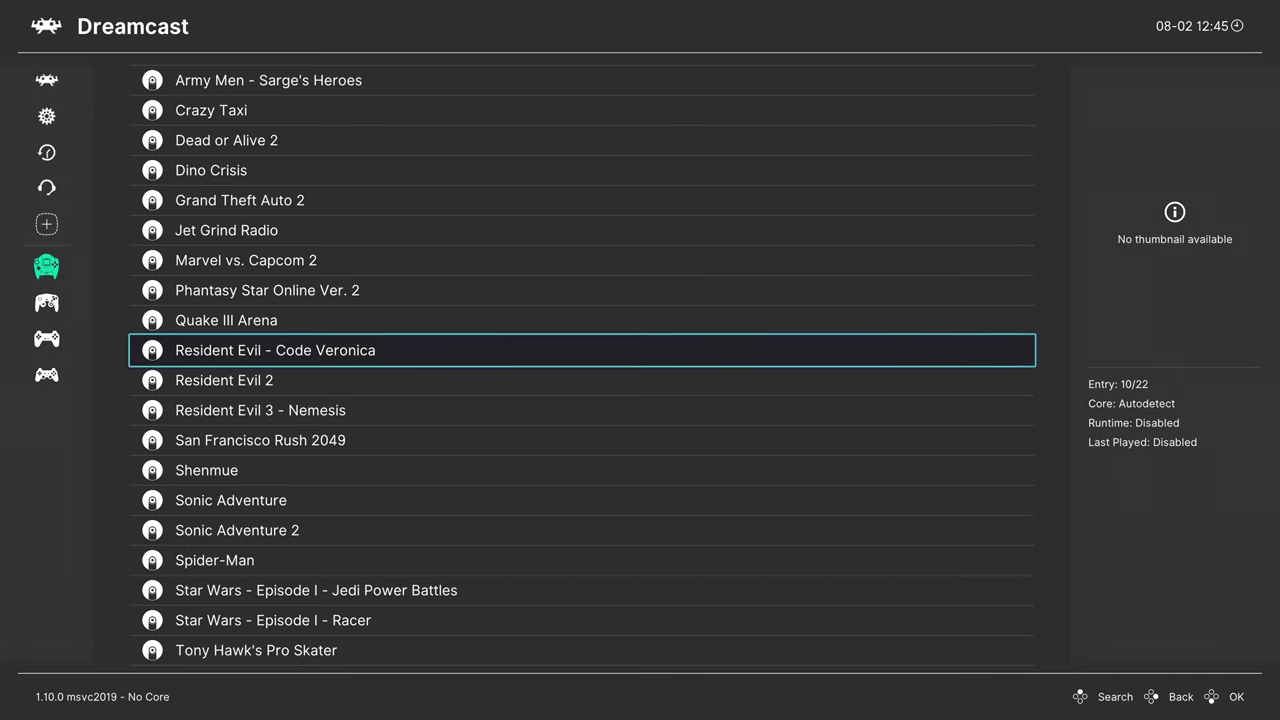
key(Down)
key(Down)
key(Down)
key(Down)
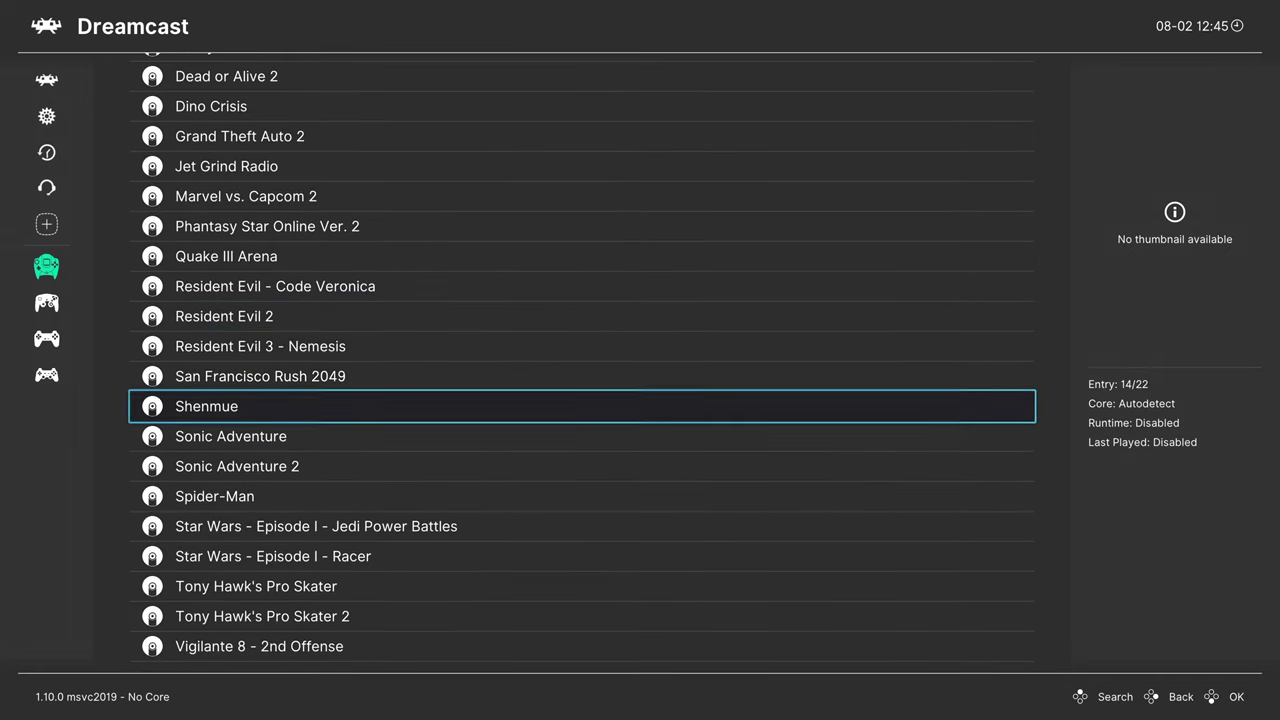
key(Down)
key(Down)
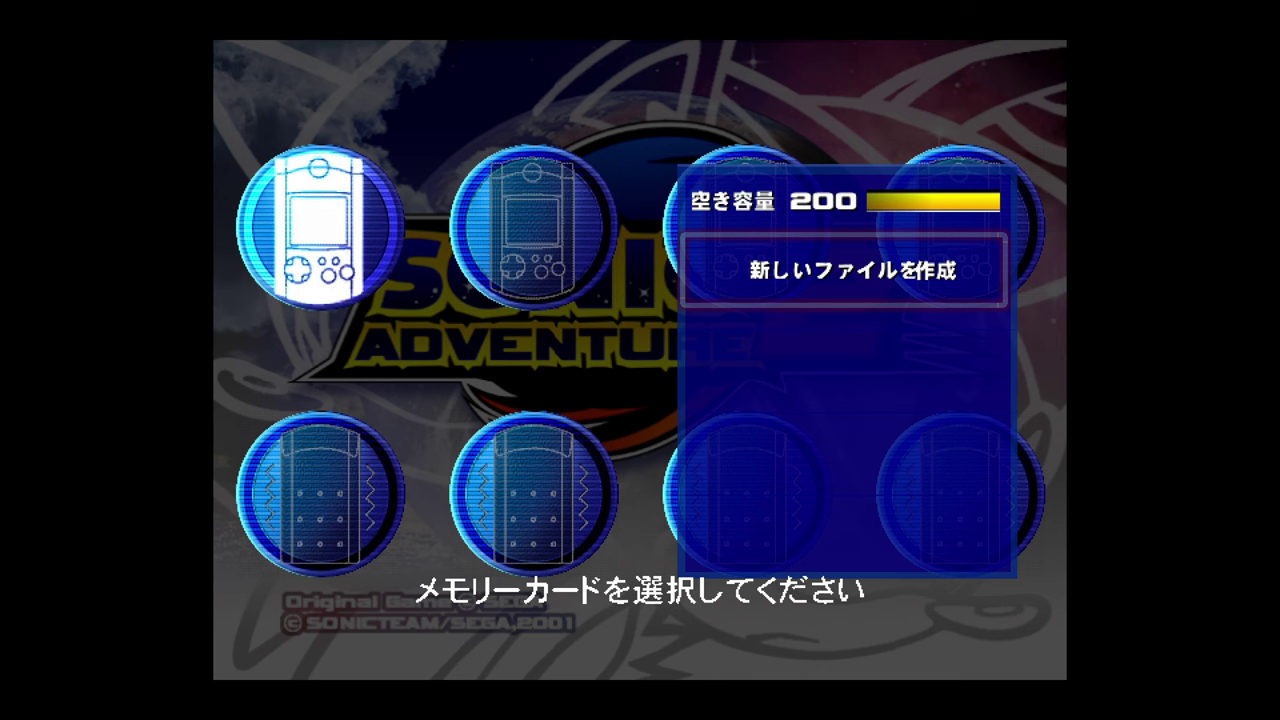
- Select the first memory card in the game and set the core's system region option to USA
key(Return)
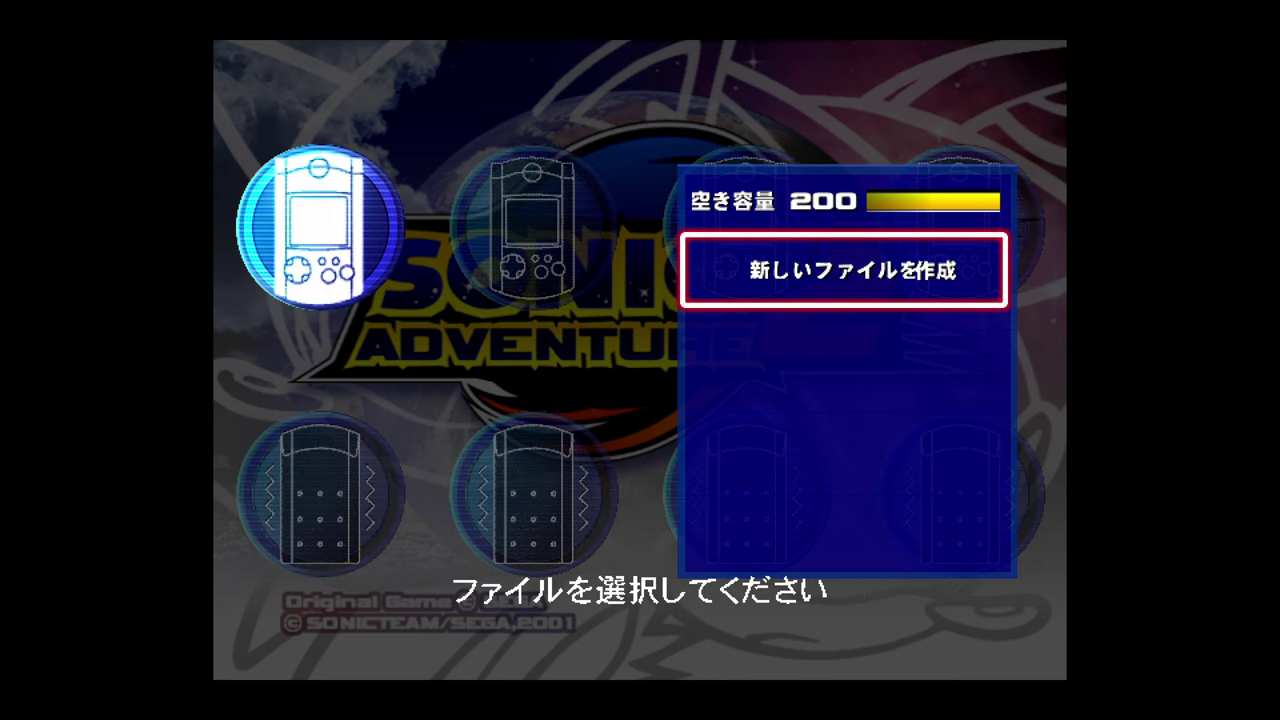
key(F1)
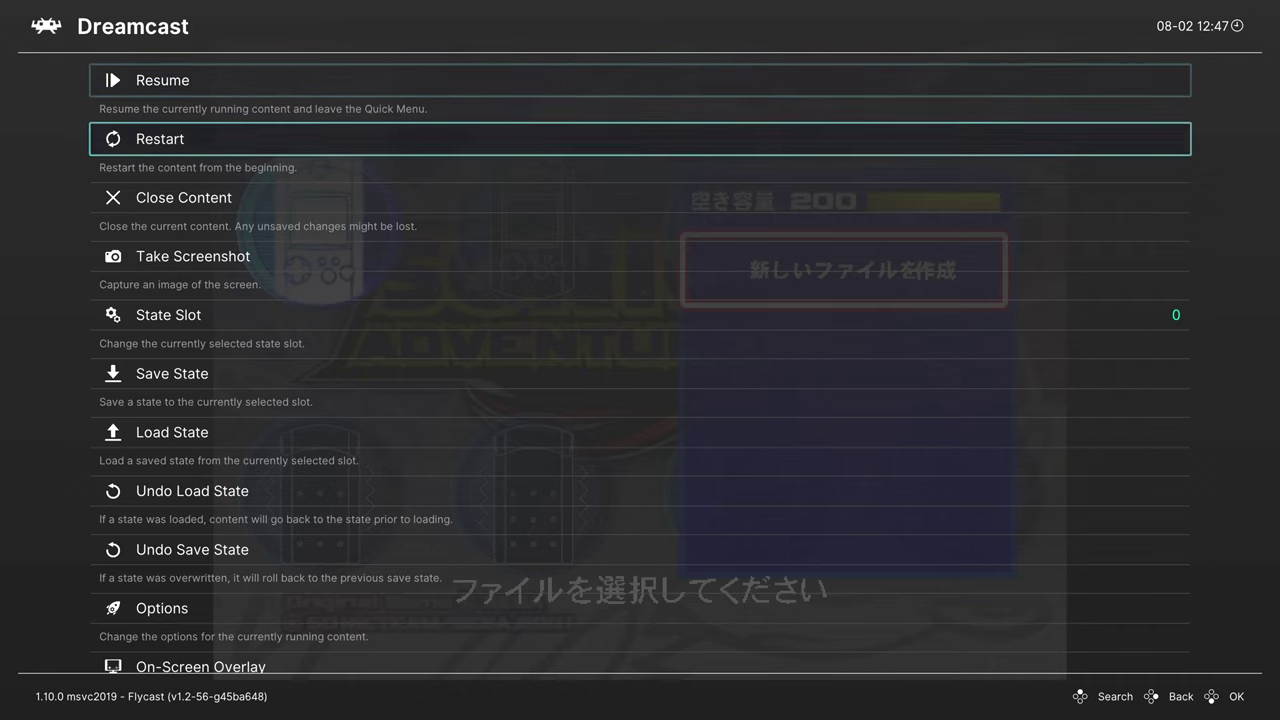
key(Down)
key(Down)
key(Down)
key(Down)
key(Down)
key(Down)
key(Down)
key(Down)
key(Return)
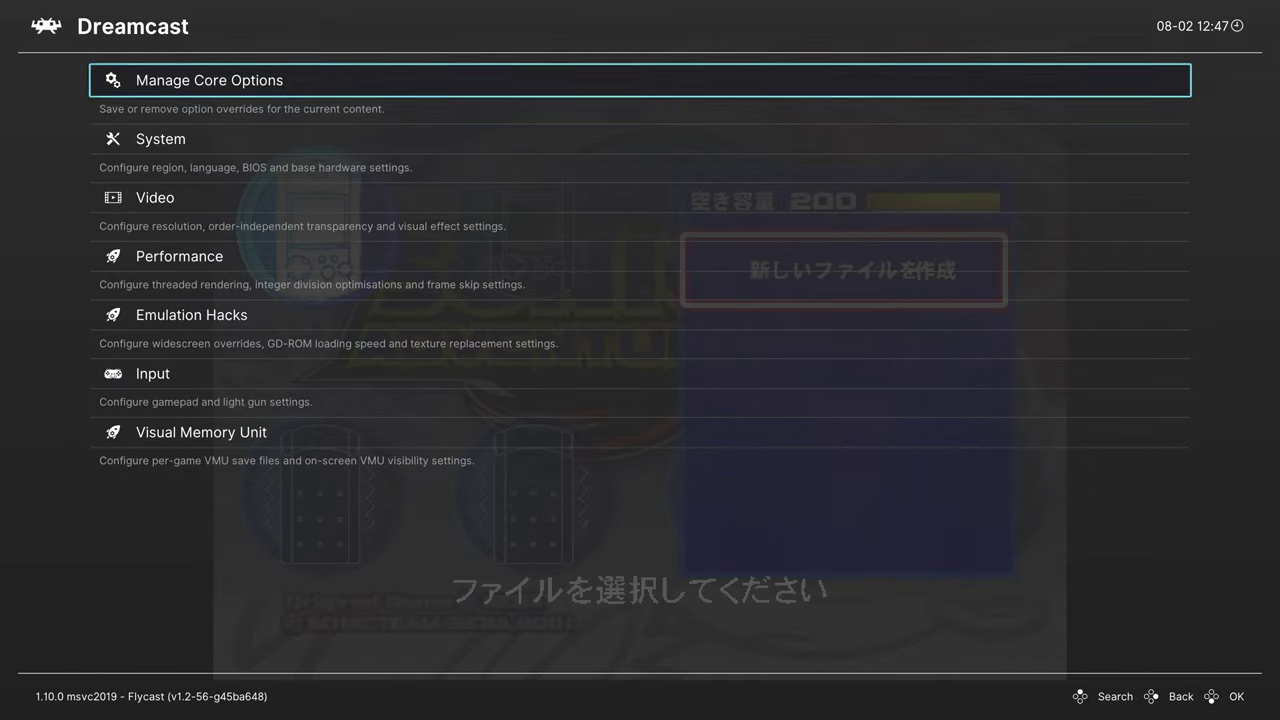
key(Return)
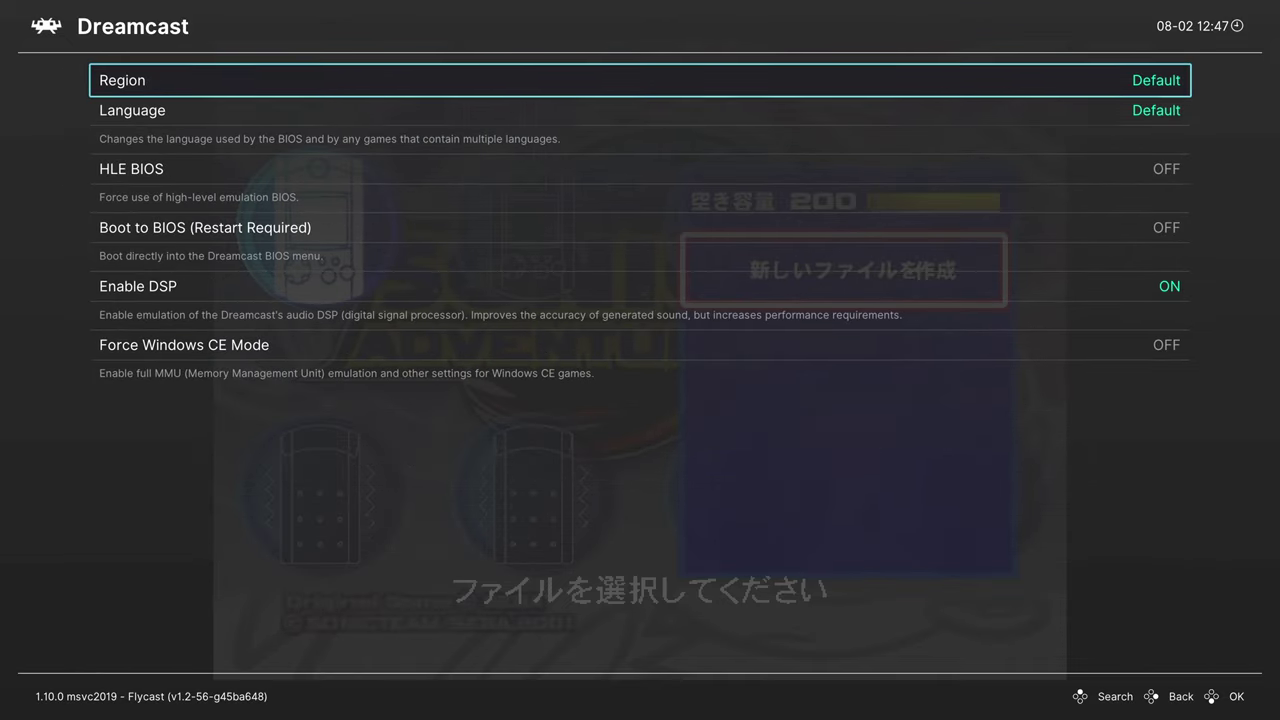
key(Return)
key(Up)
key(Up)
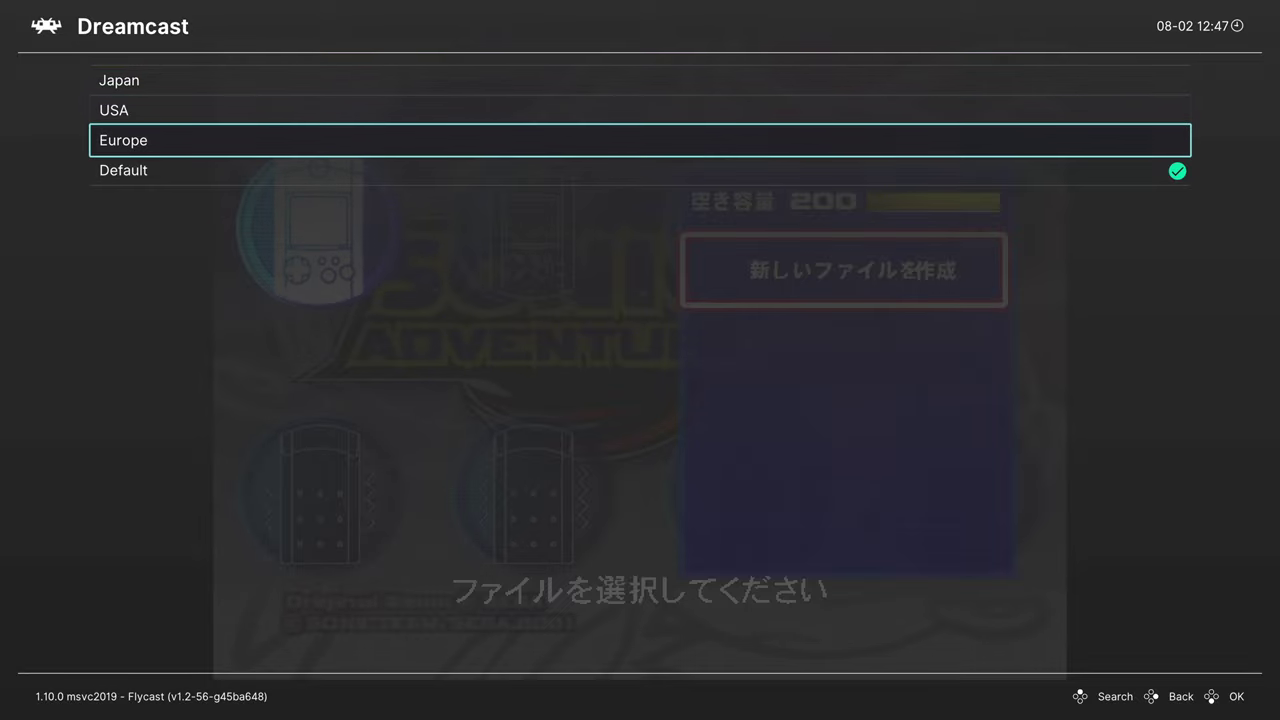
key(Return)
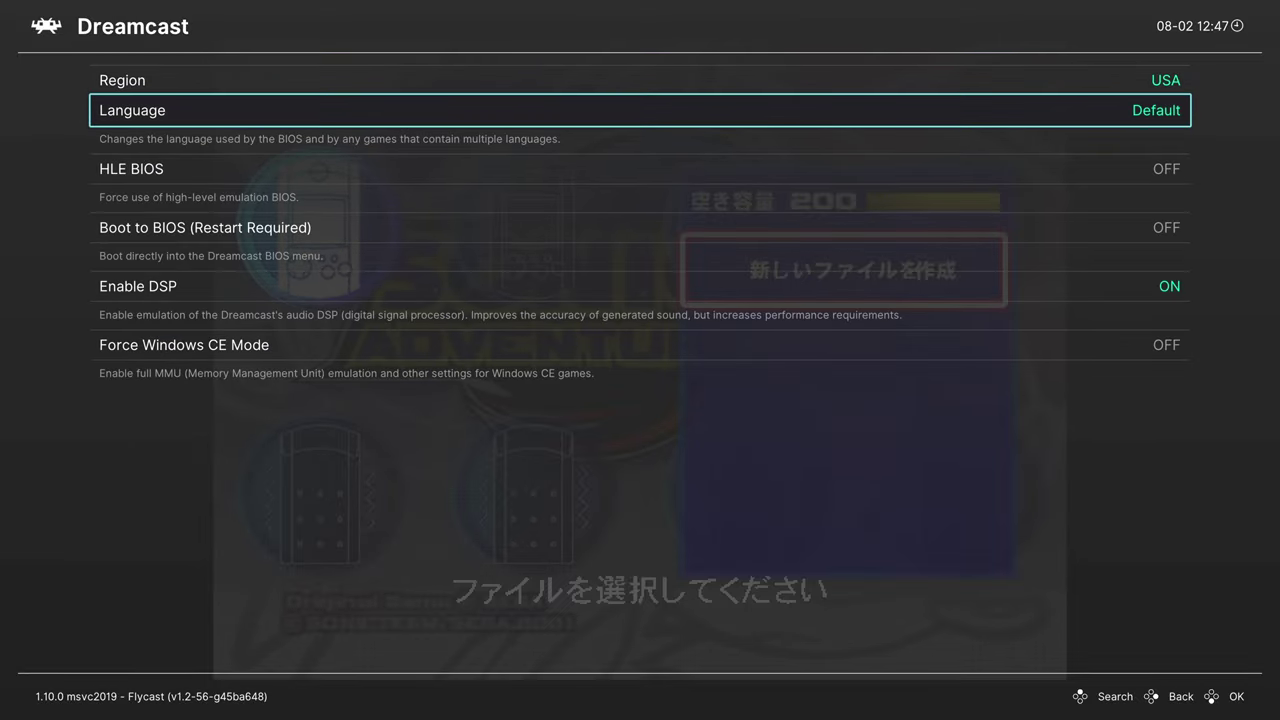
- Set the core's system language to English and select the first memory card in Sonic Adventure 2
key(Return)
key(Up)
key(Up)
key(Up)
key(Up)
key(Up)
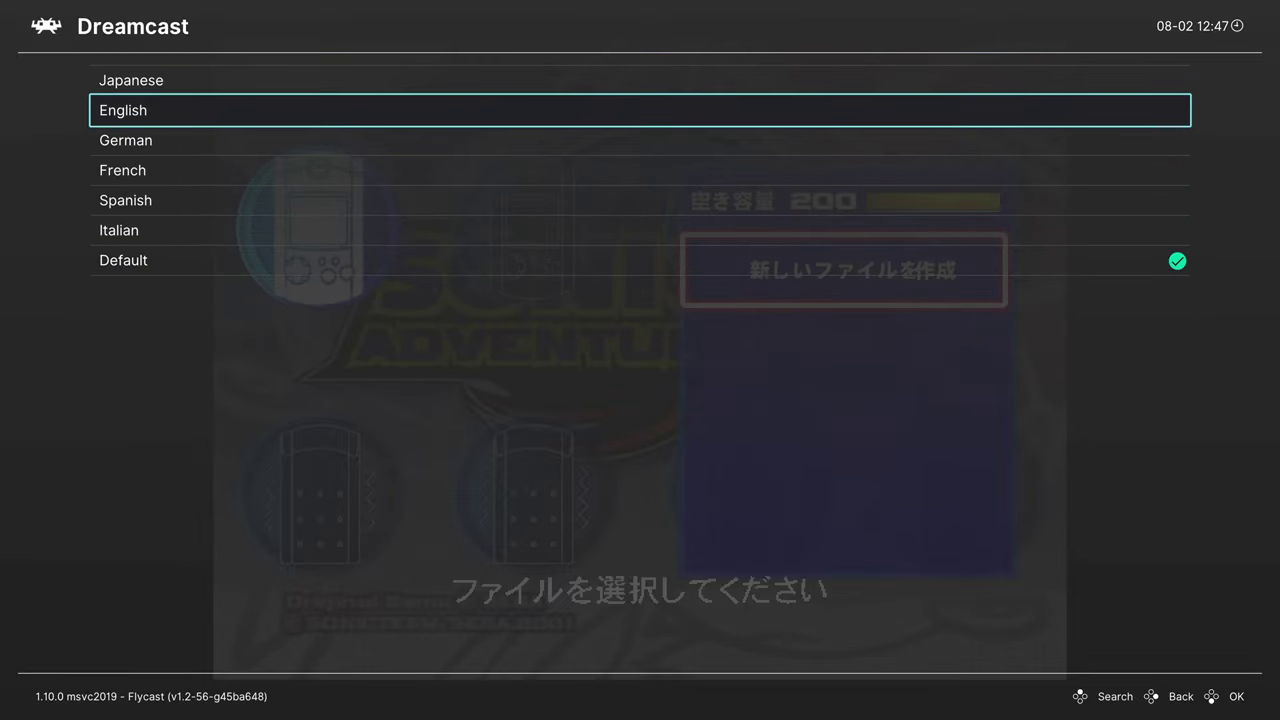
key(Return)
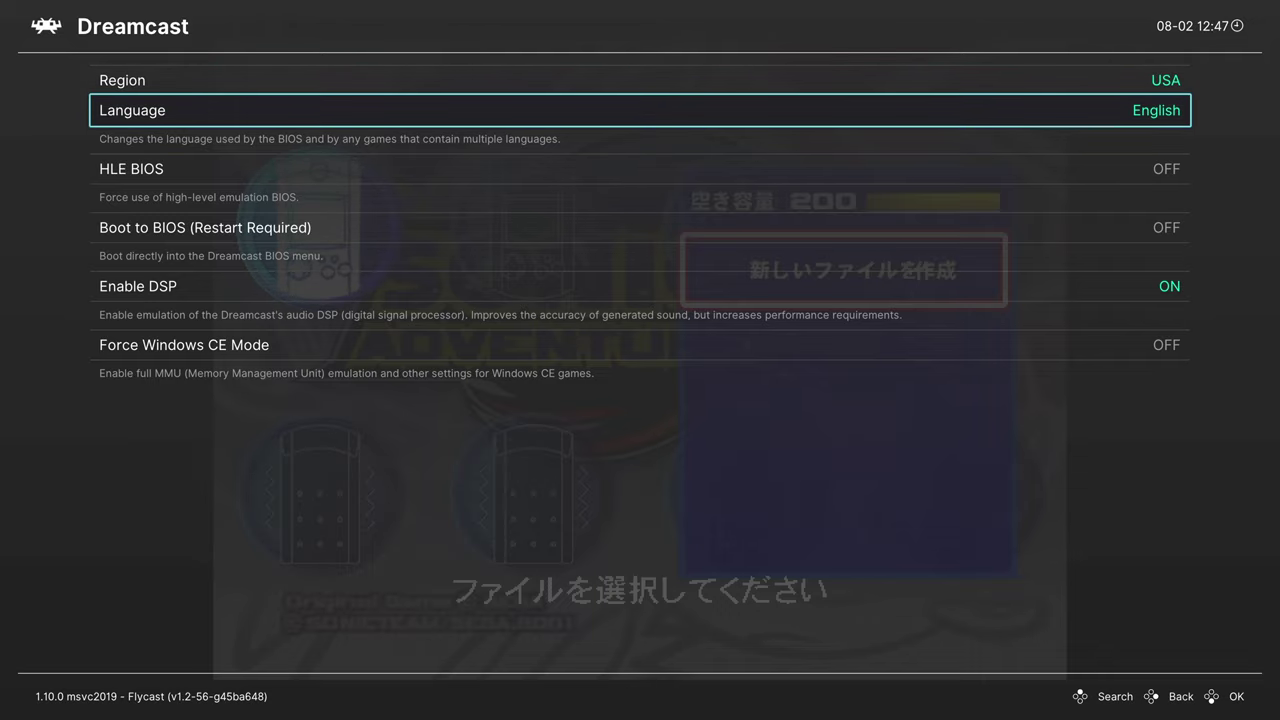
key(BackSpace)
key(BackSpace)
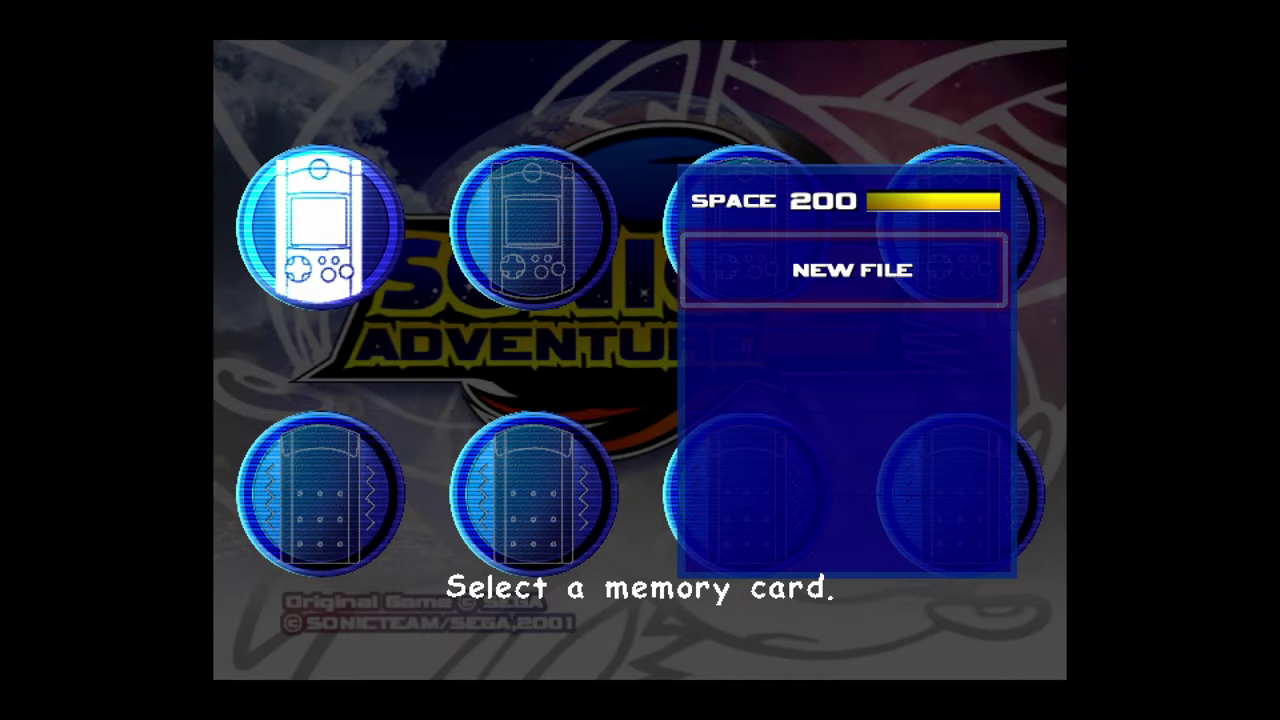
key(Return)
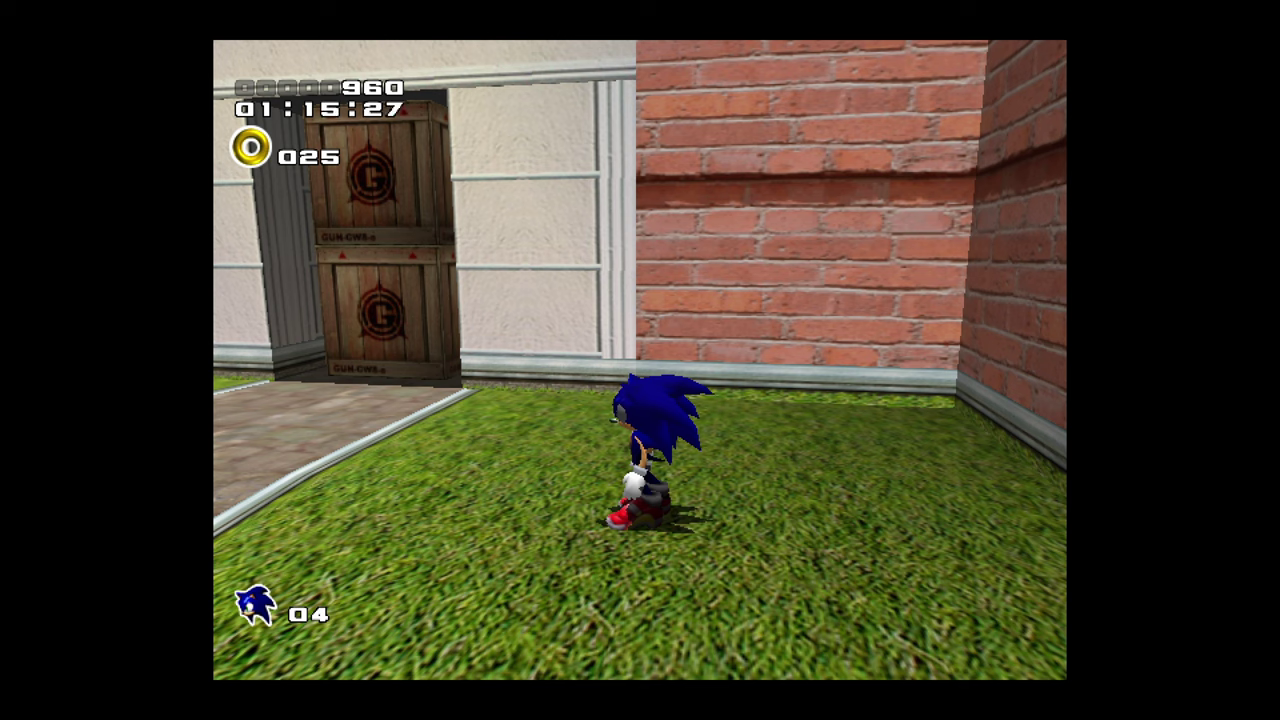
- Pause the level and open the Port 1 Controls settings for the running game
key(Return)
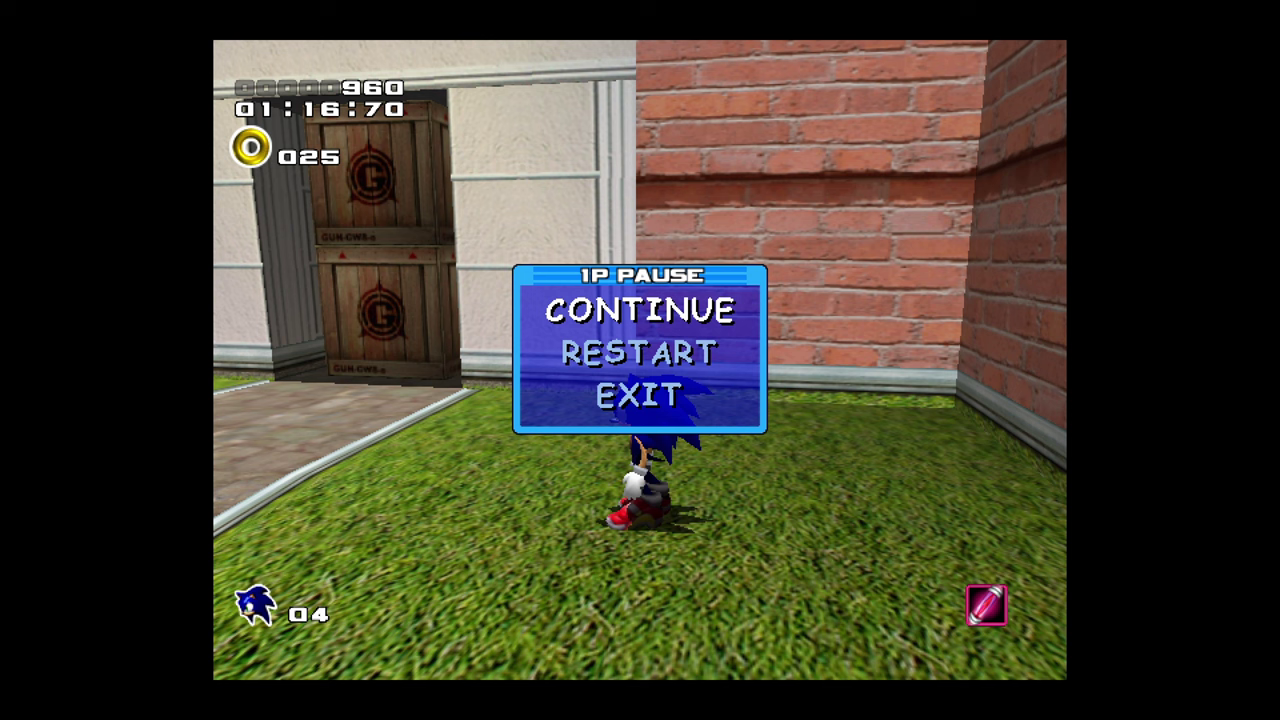
key(F1)
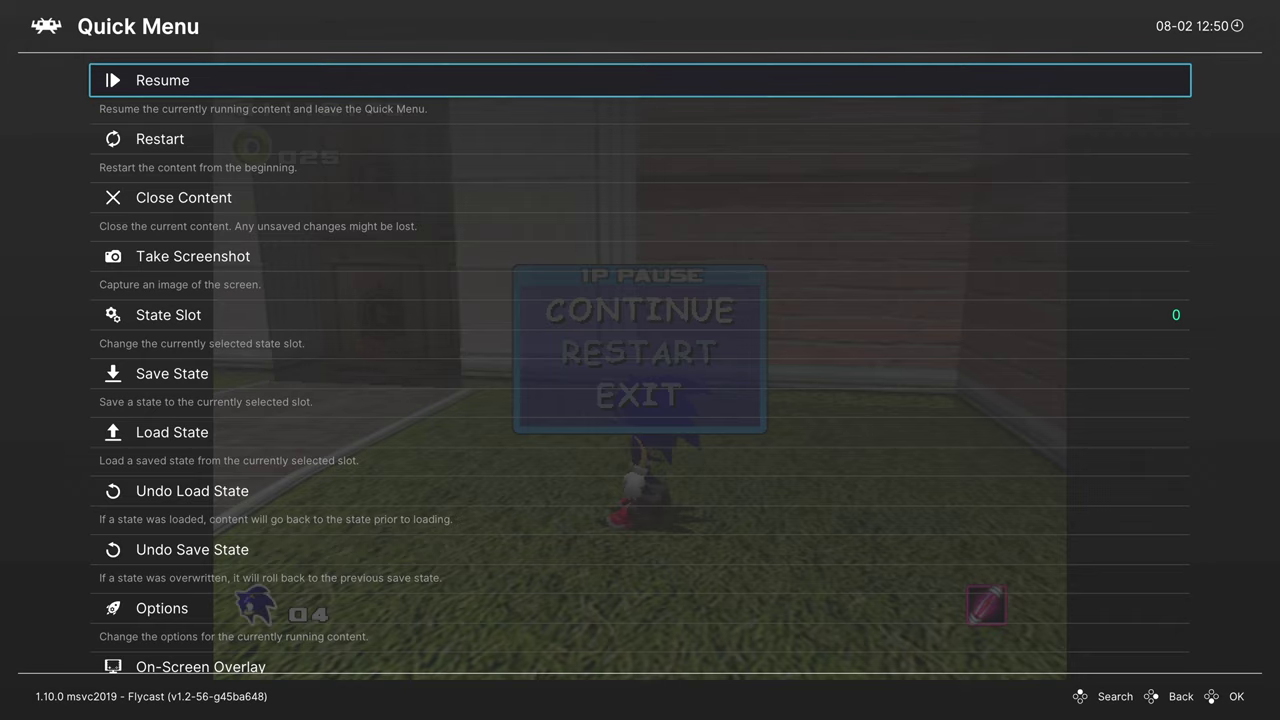
key(Down)
key(Down)
key(Down)
key(Down)
key(Down)
key(Down)
key(Down)
key(Down)
key(Down)
key(Down)
key(Down)
key(Down)
key(Down)
key(Down)
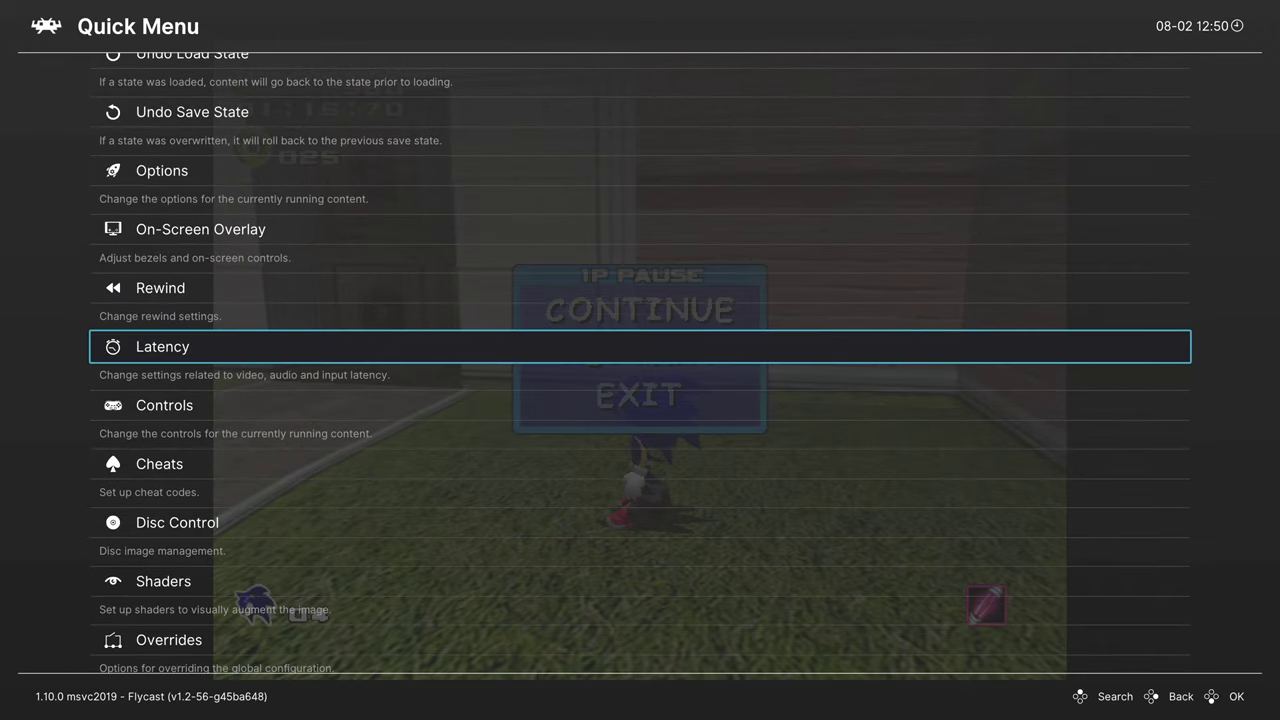
key(Return)
key(Down)
key(Down)
key(Down)
key(Down)
key(Down)
key(Down)
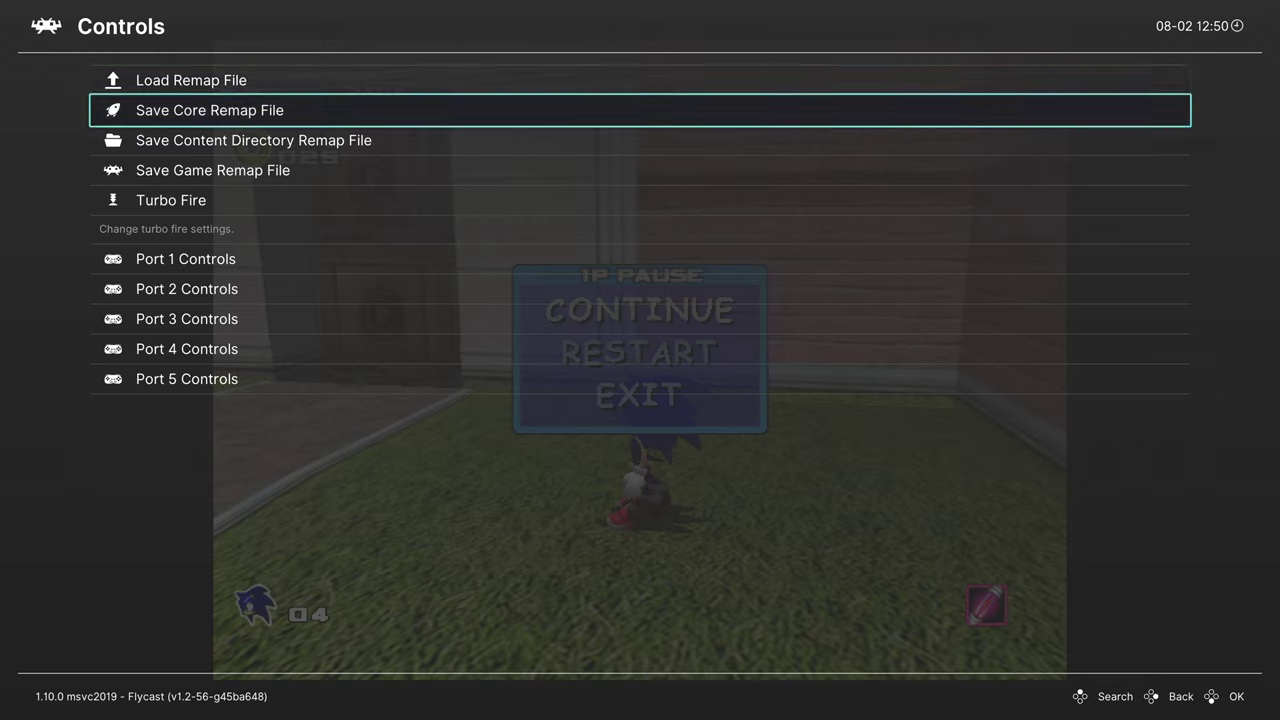
key(Up)
key(Return)
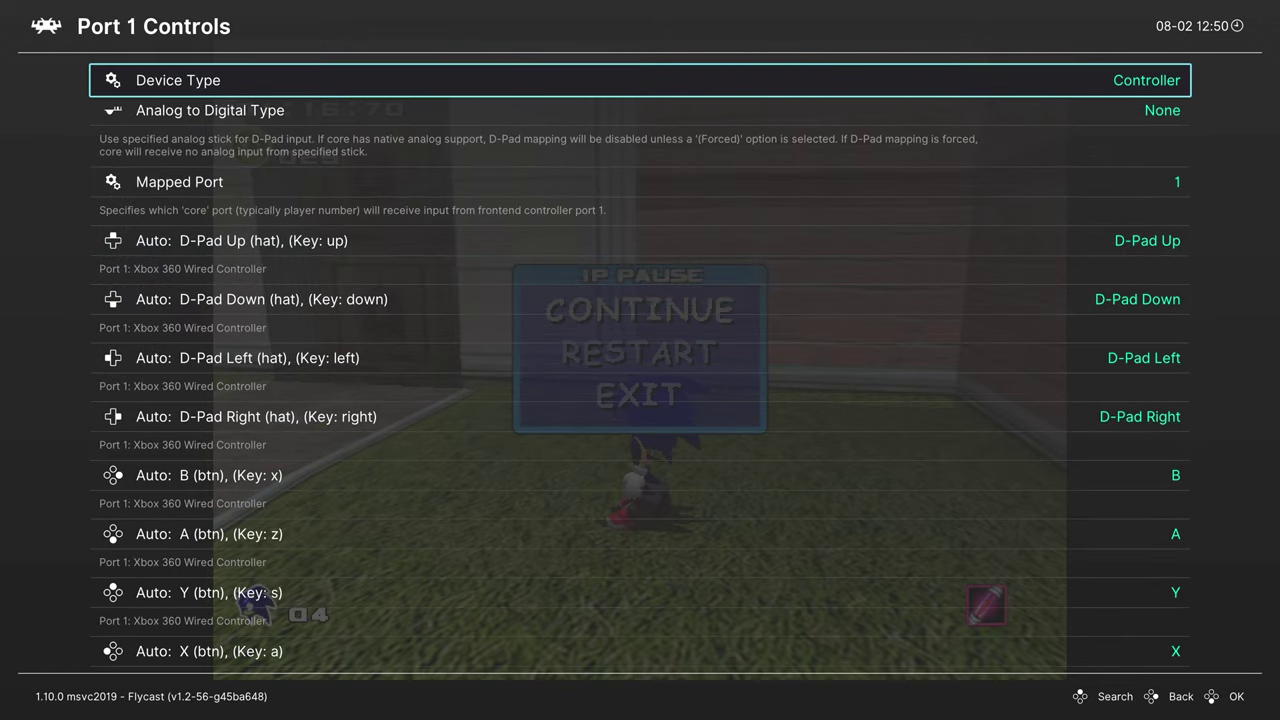
- Examine the device types offered for port 1, including Keyboard, Light Gun and Twin Stick, keeping Controller
key(Return)
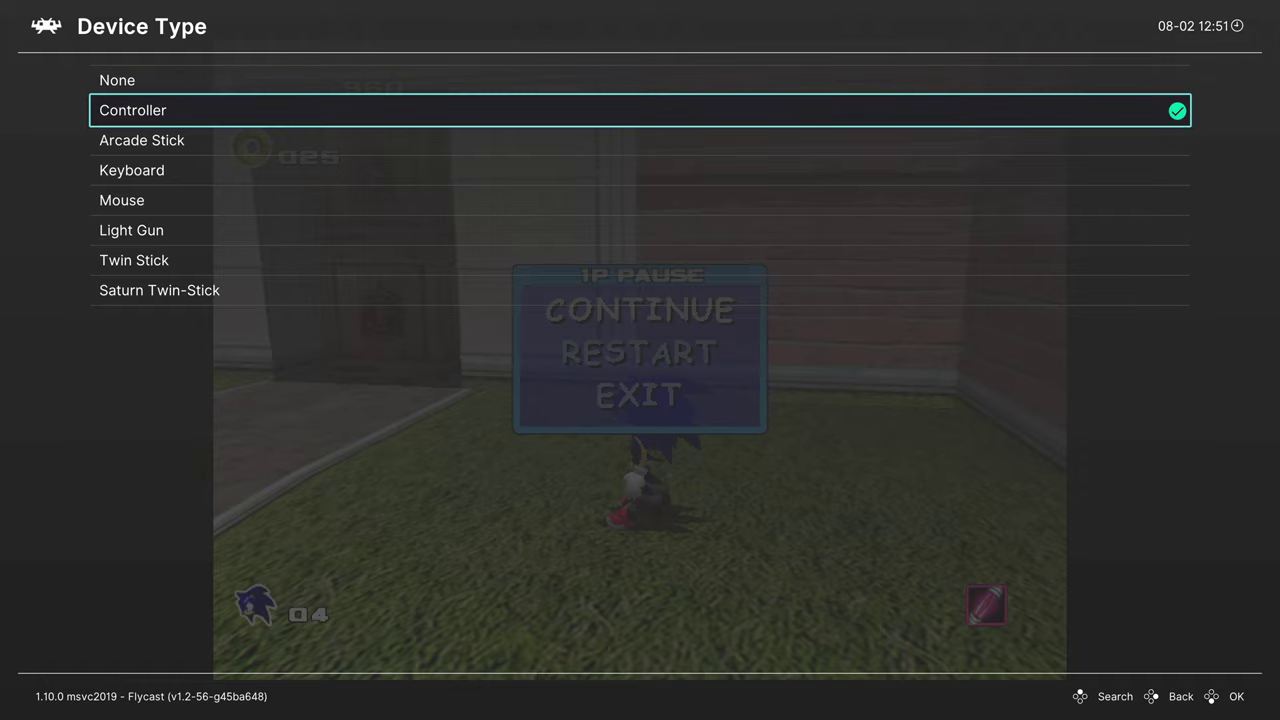
key(Down)
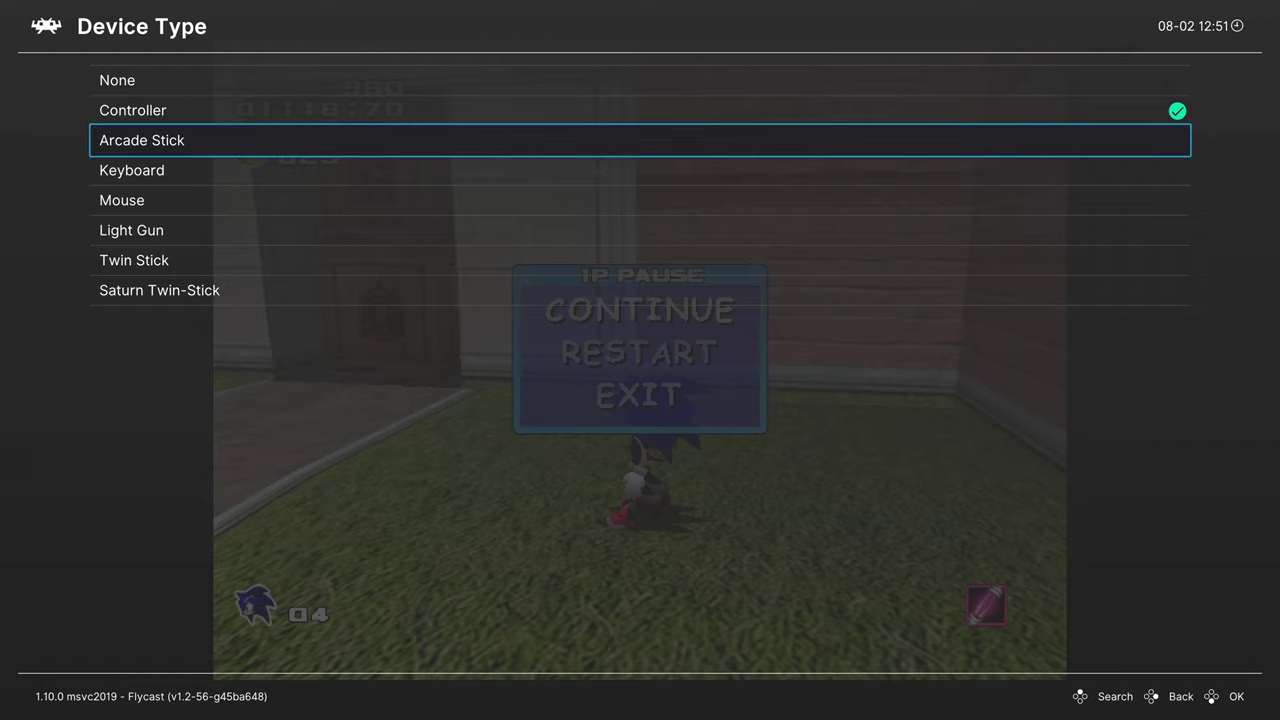
key(Down)
key(Down)
key(Down)
key(Down)
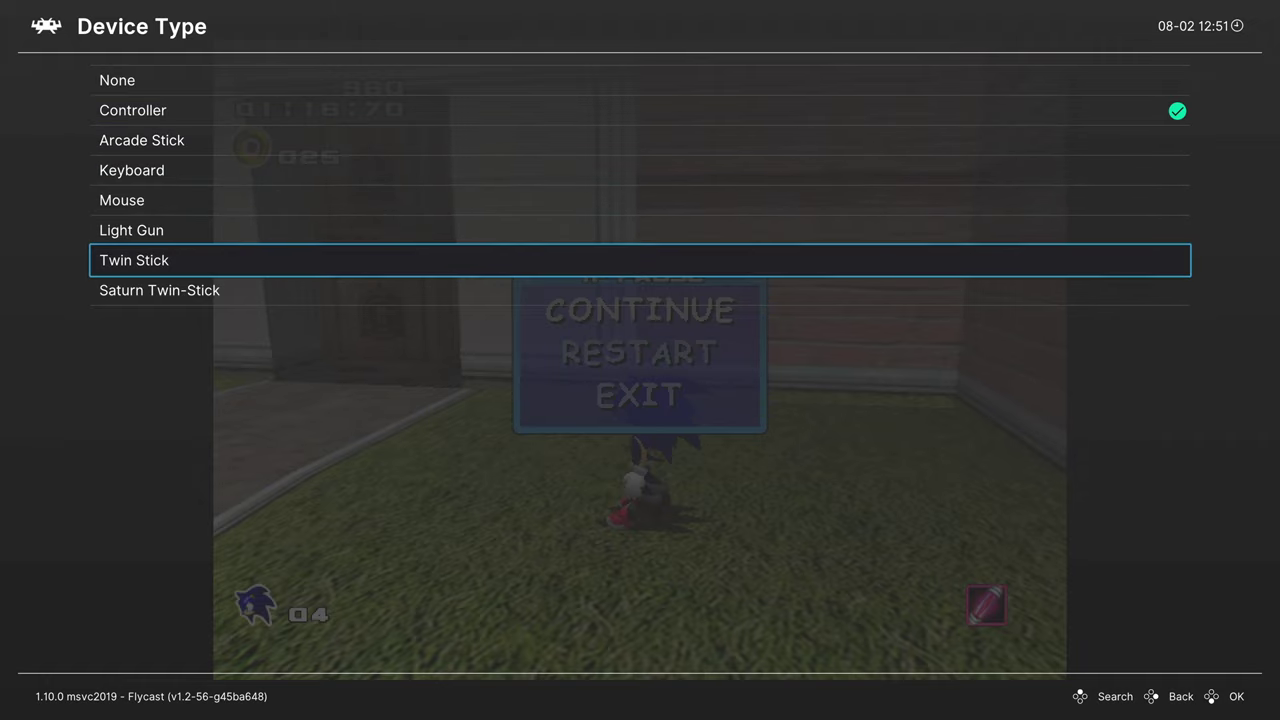
key(Down)
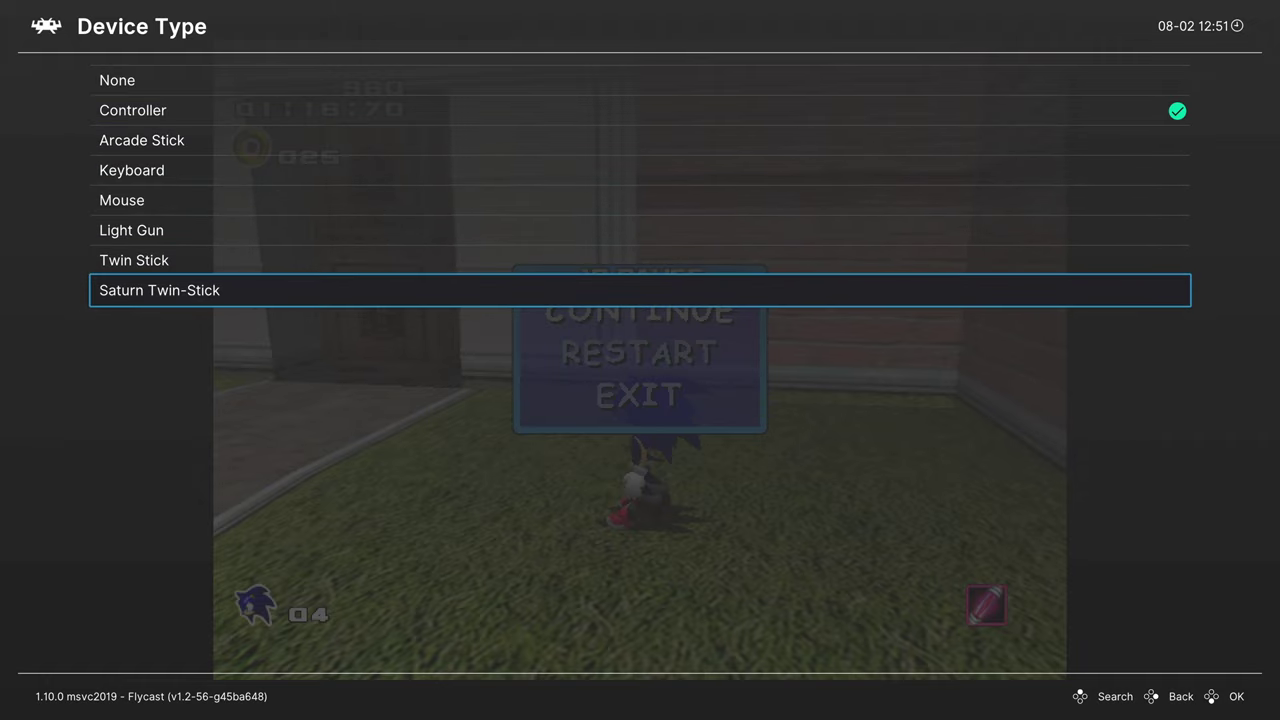
key(Up)
key(Up)
key(Up)
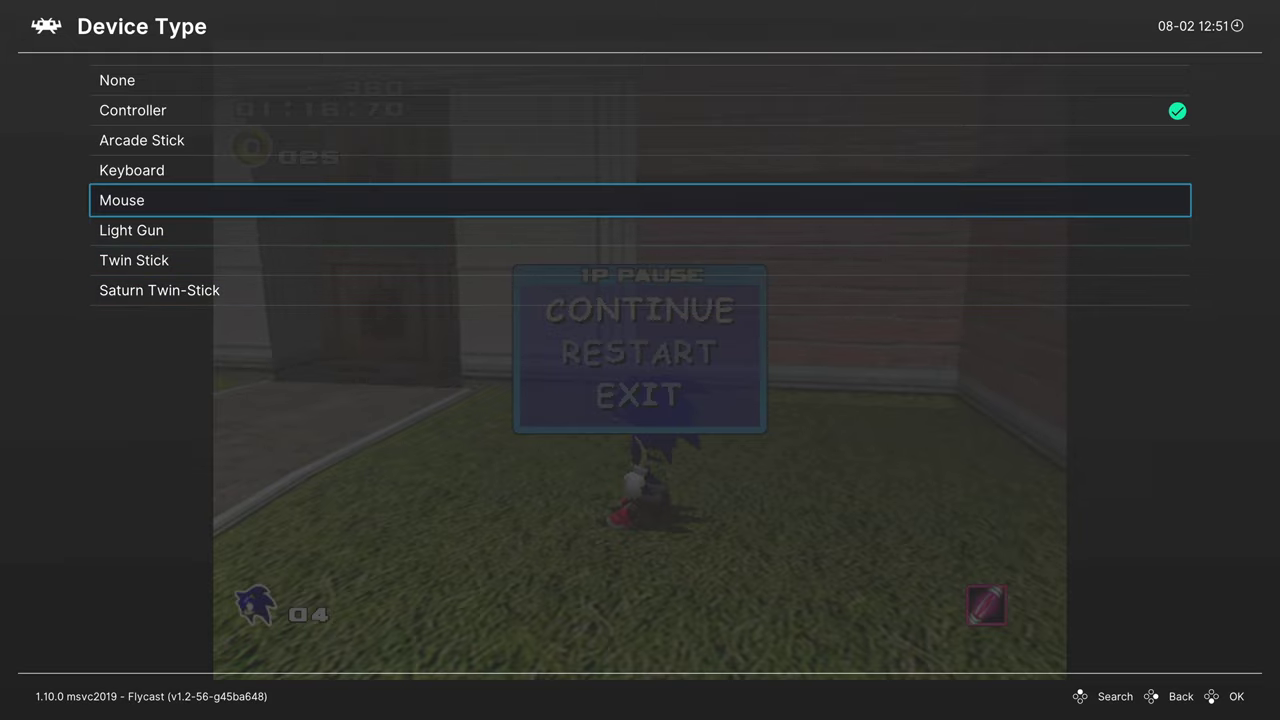
key(Down)
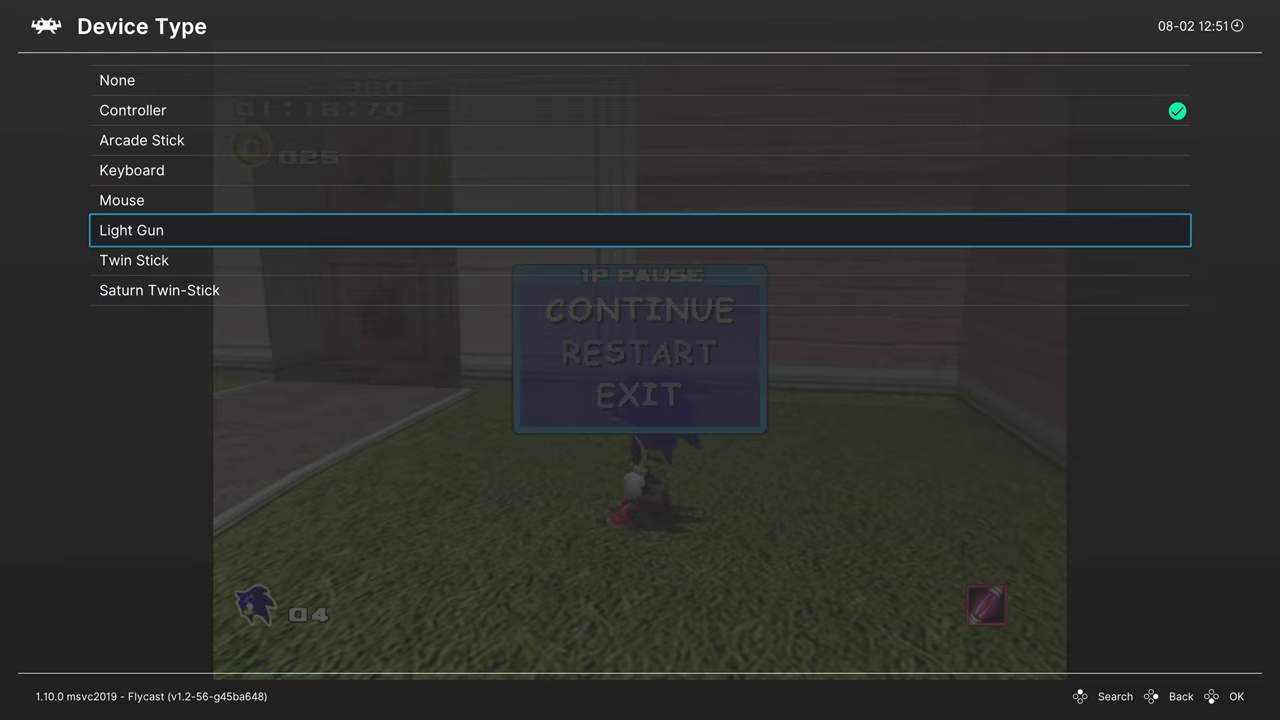
key(Up)
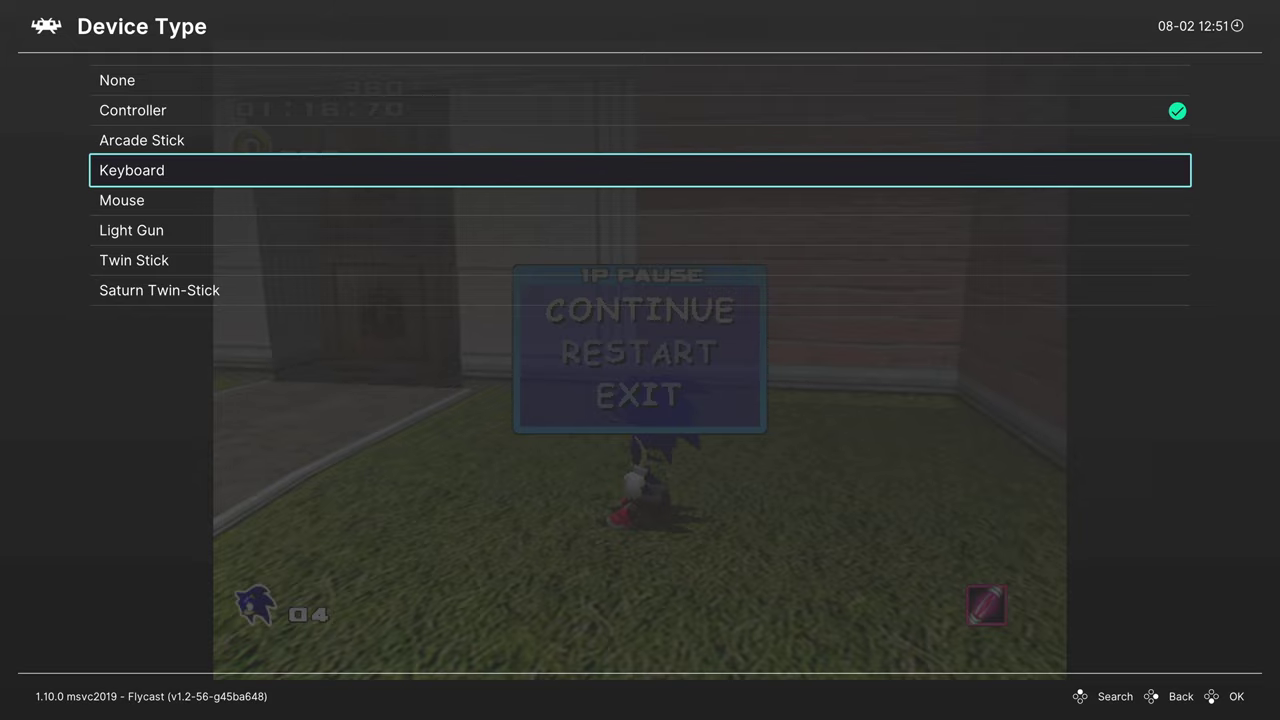
key(BackSpace)
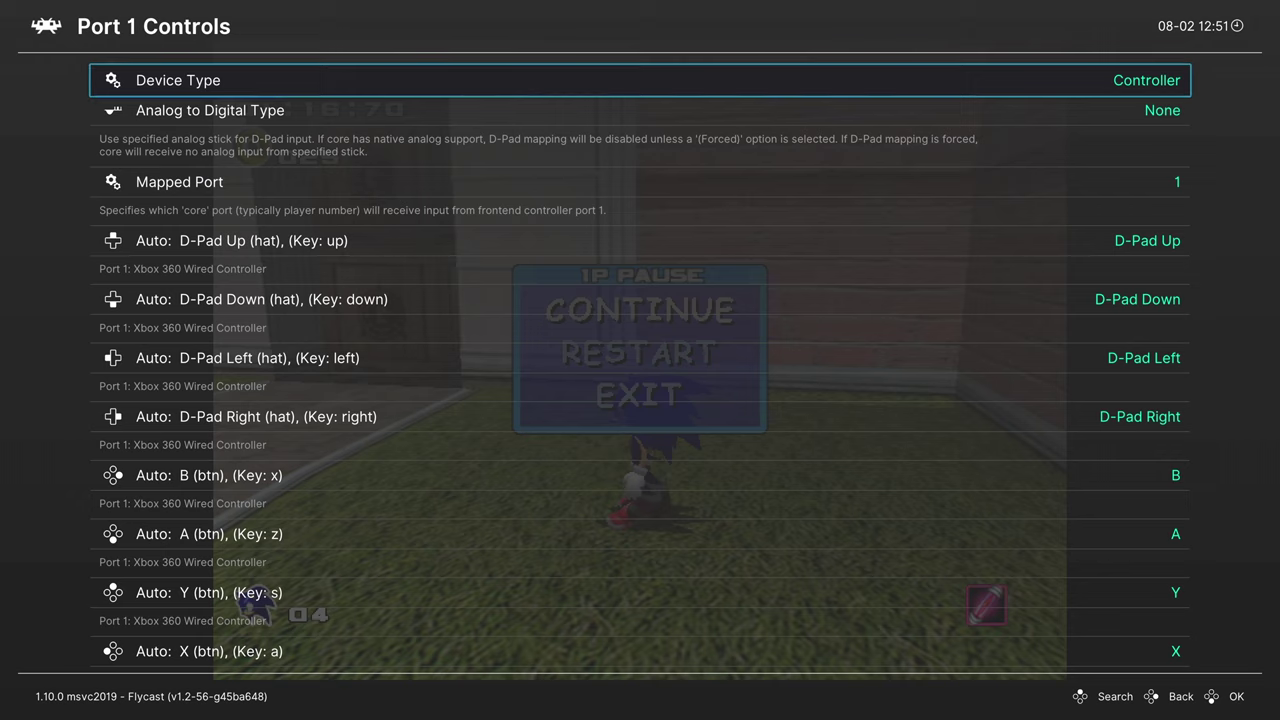
- Return to the Controls settings and examine the options for saving core, content directory and game remap files
key(Up)
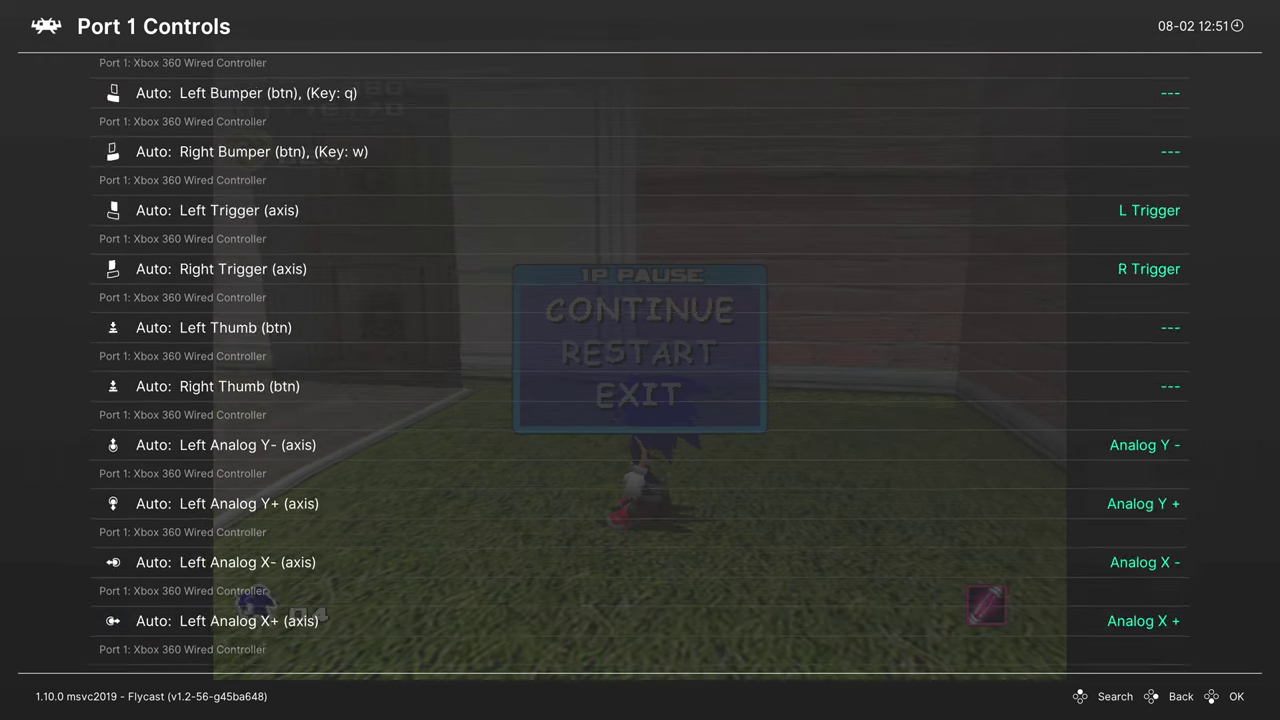
key(Down)
key(BackSpace)
key(Up)
key(Up)
key(Up)
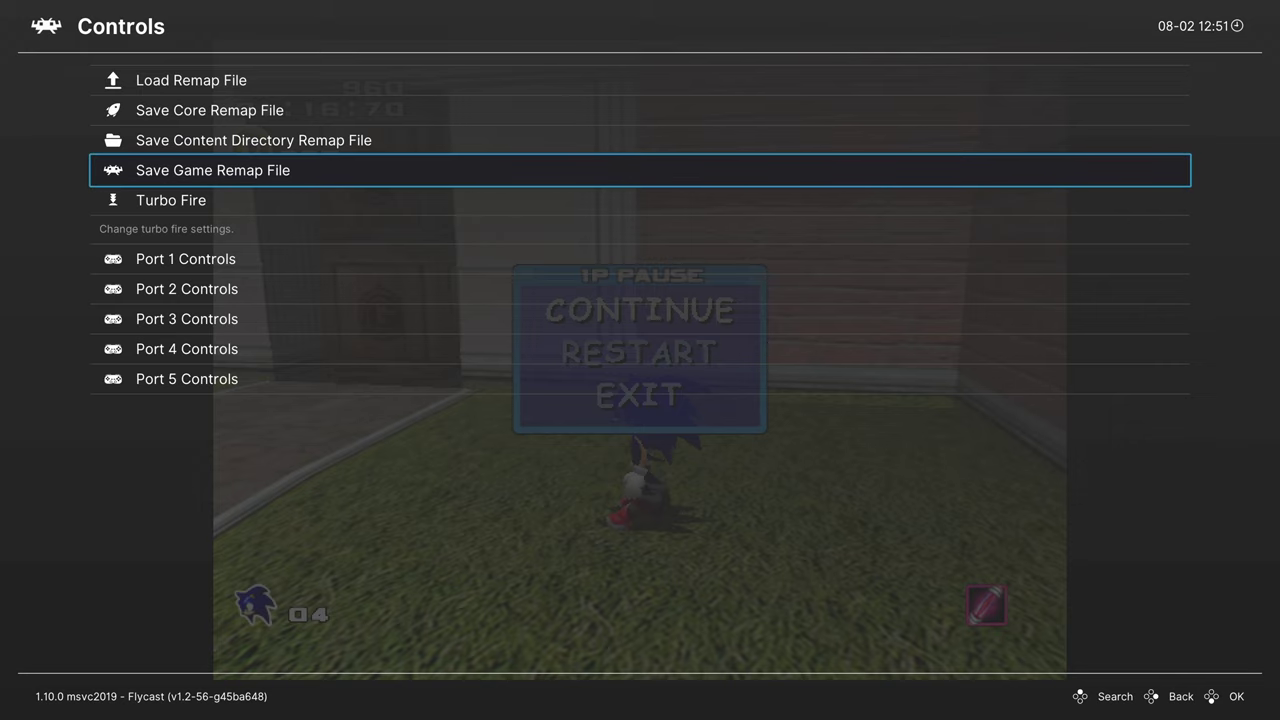
key(Down)
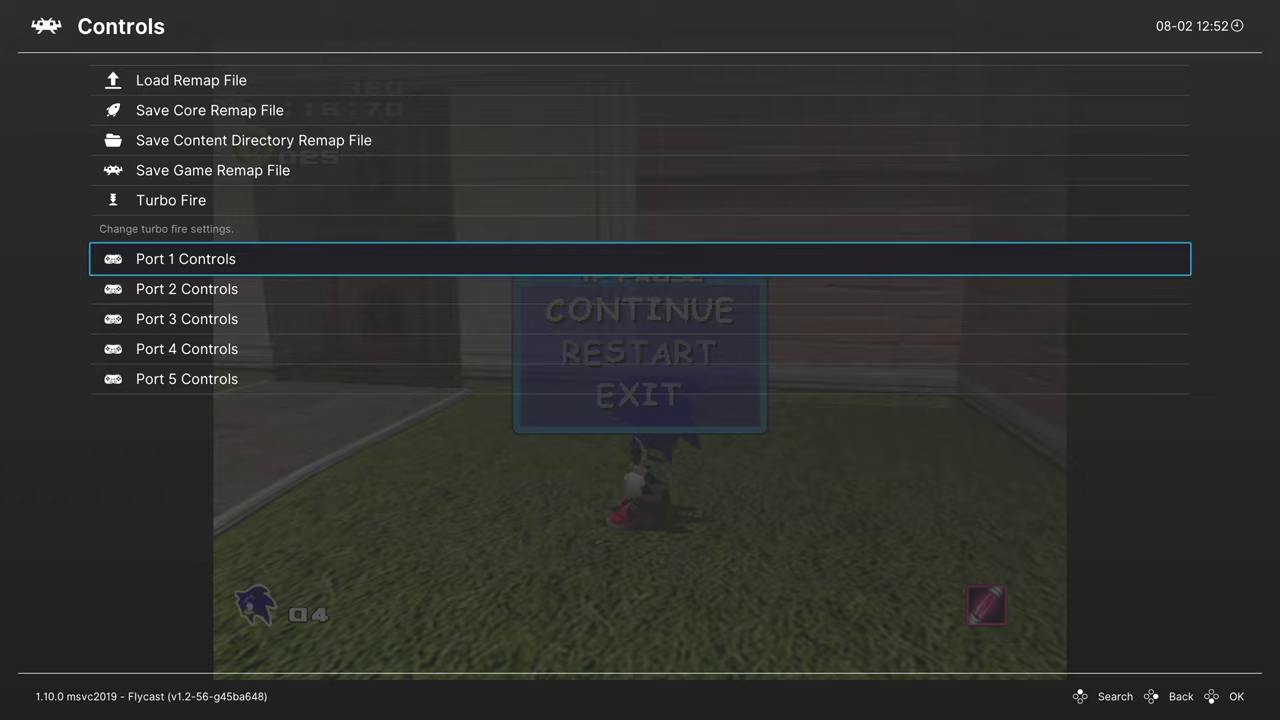
- Examine the button, trigger and analog stick mappings in the Port 1 Controls
key(Return)
key(Down)
key(Down)
key(Down)
key(Down)
key(Down)
key(Down)
key(Down)
key(Down)
key(Down)
key(Down)
key(Down)
key(Down)
key(Down)
key(Down)
key(Down)
key(Down)
key(Down)
key(Down)
key(Down)
key(Down)
key(Down)
key(Down)
key(Down)
key(Down)
key(Down)
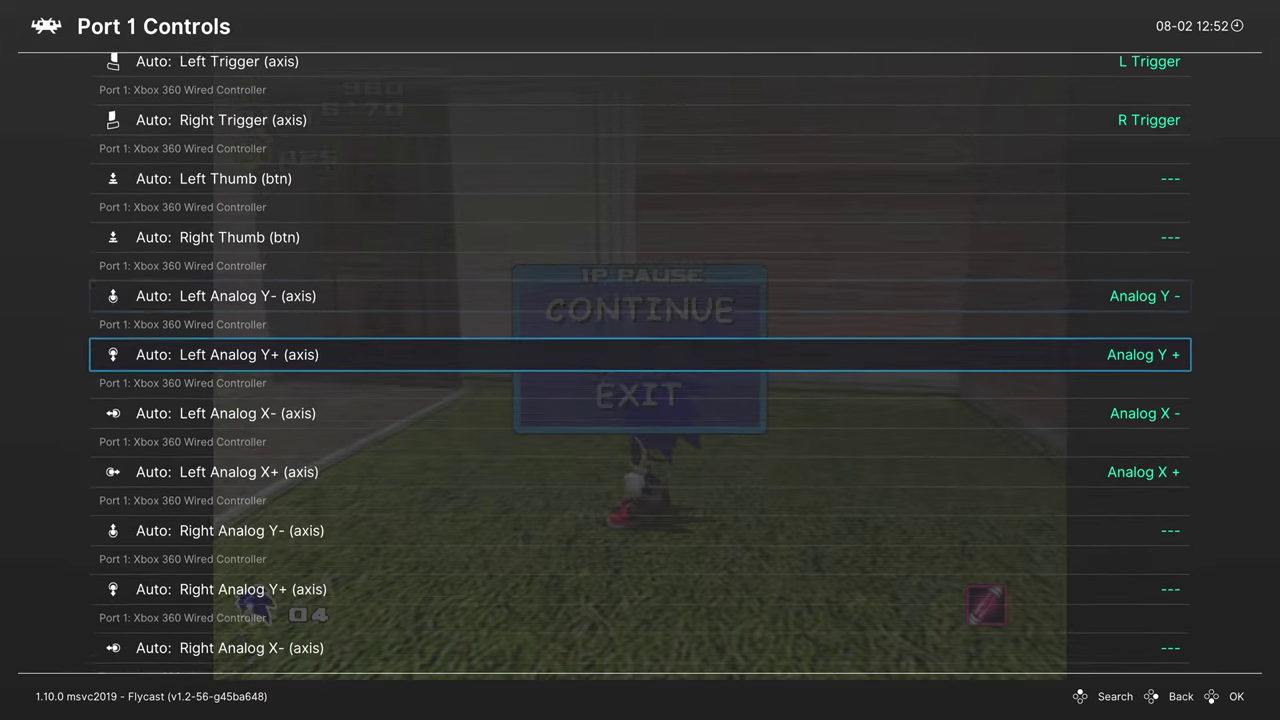
key(Up)
key(Up)
key(Up)
key(Up)
key(Up)
key(Up)
key(Up)
key(Up)
key(Up)
key(Up)
key(Up)
key(Up)
key(Up)
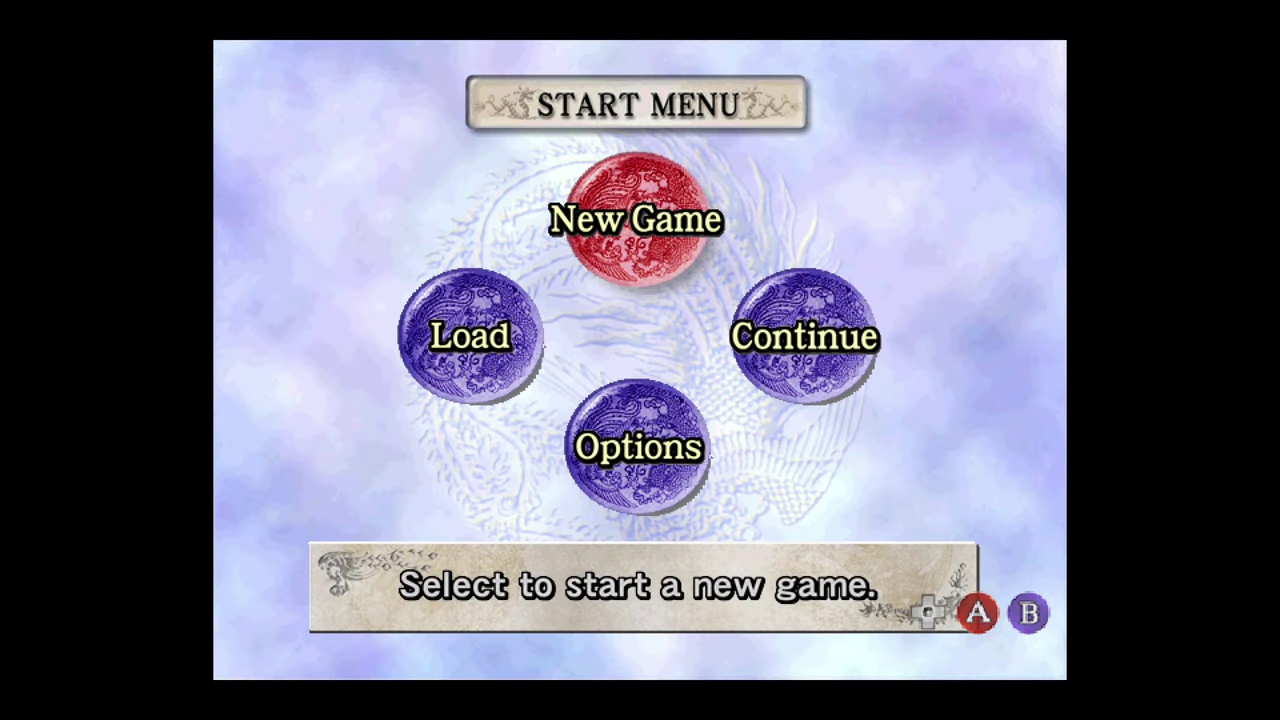
- Try to start a new game in Shenmue and return to the Dreamcast playlist
key(Return)
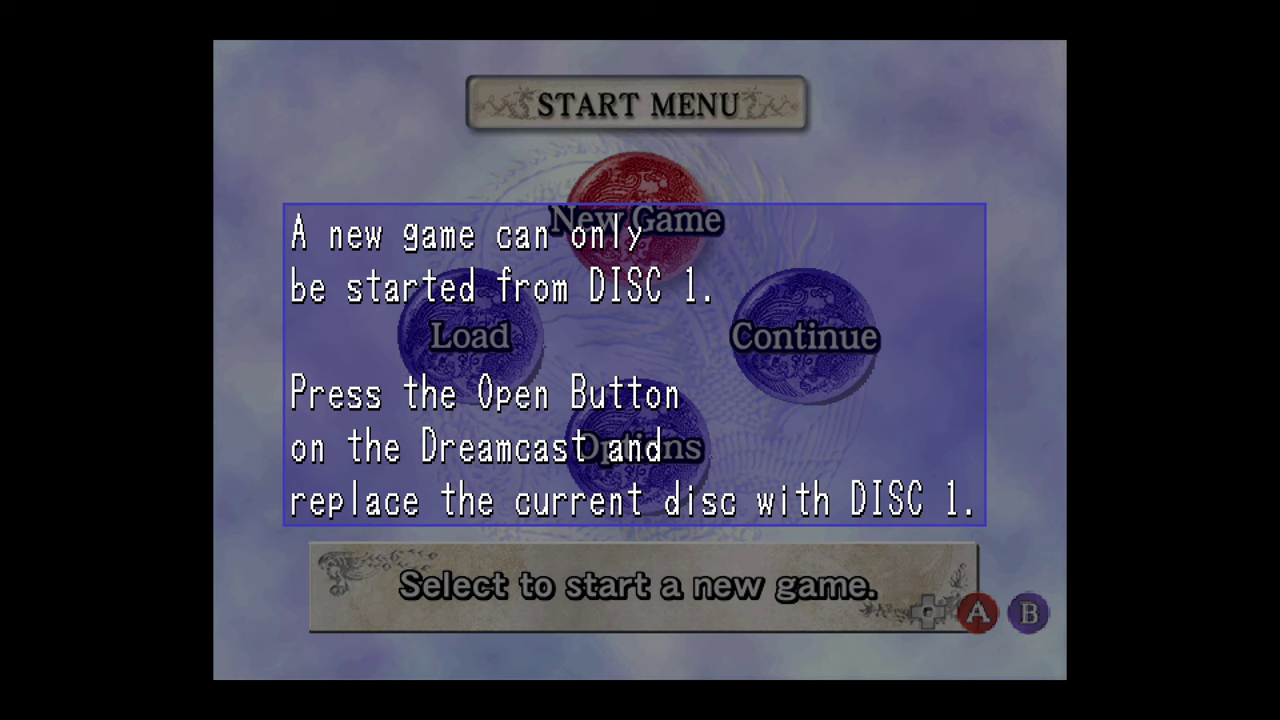
key(F1)
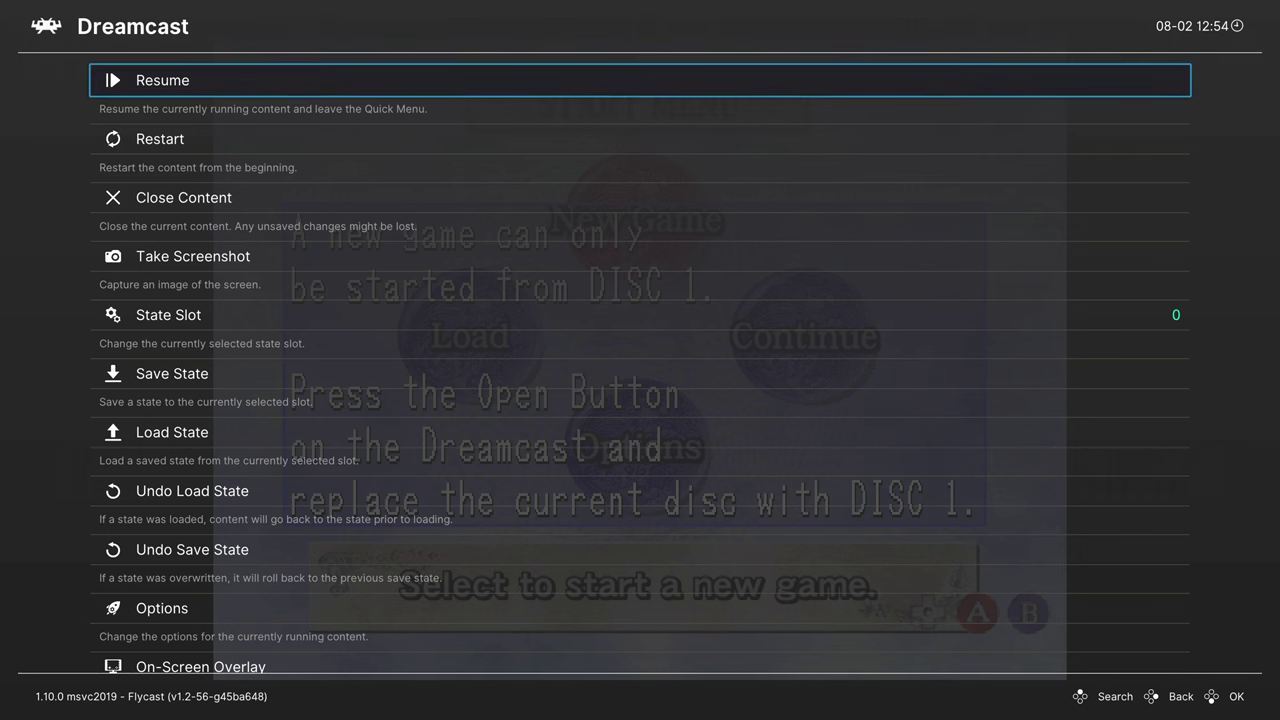
key(BackSpace)
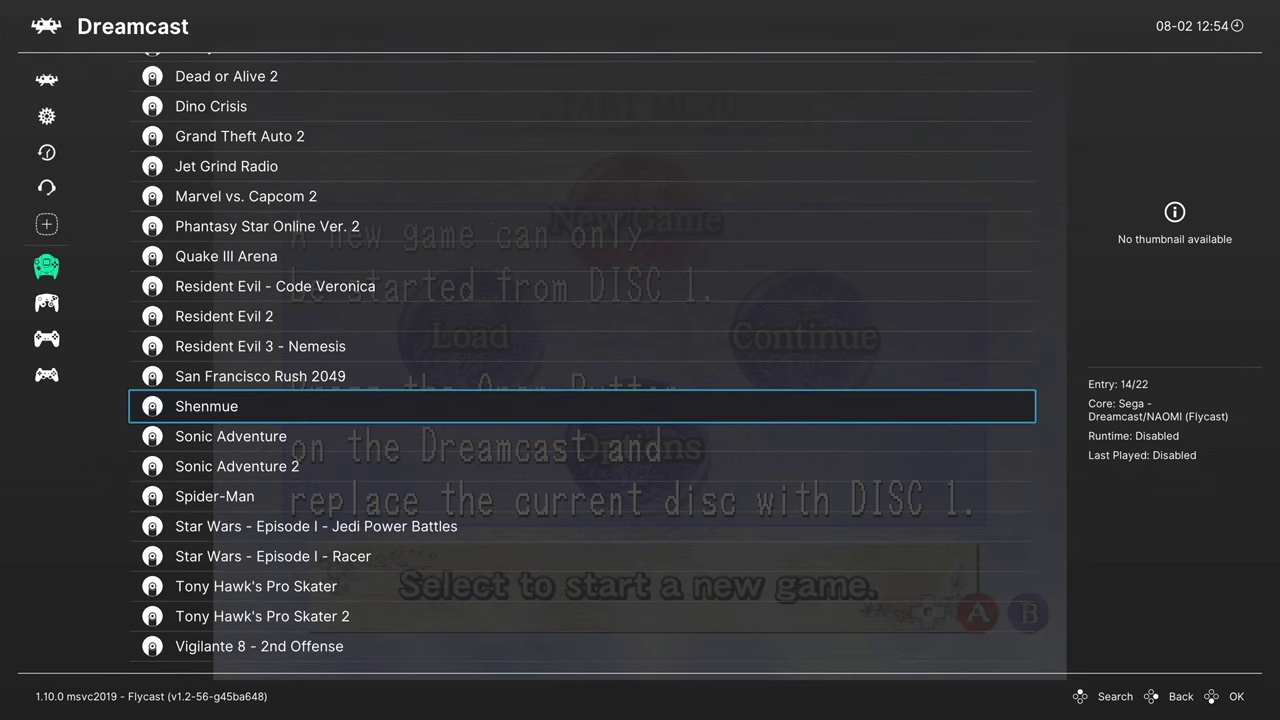
- Leave the Dreamcast playlist and open the User Interface settings
key(Left)
key(Up)
key(Up)
key(Up)
key(Up)
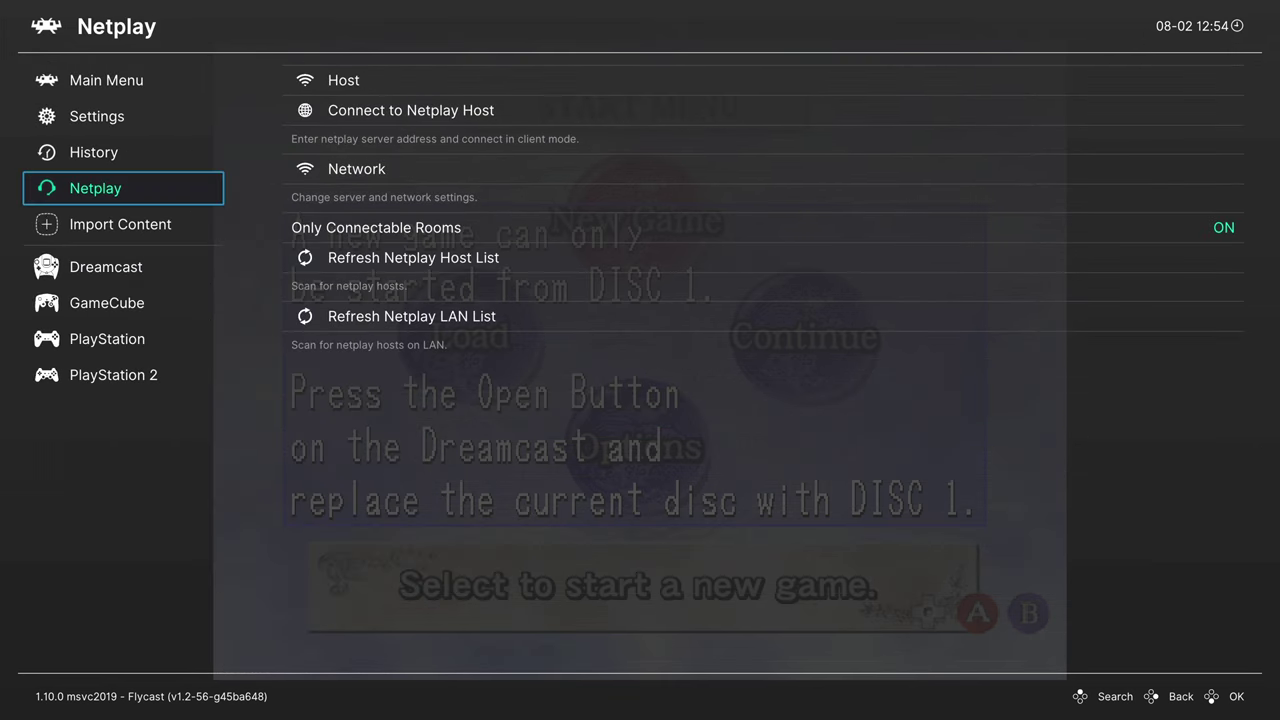
key(Right)
key(Down)
key(Down)
key(Down)
key(Down)
key(Down)
key(Down)
key(Down)
key(Down)
key(Down)
key(Down)
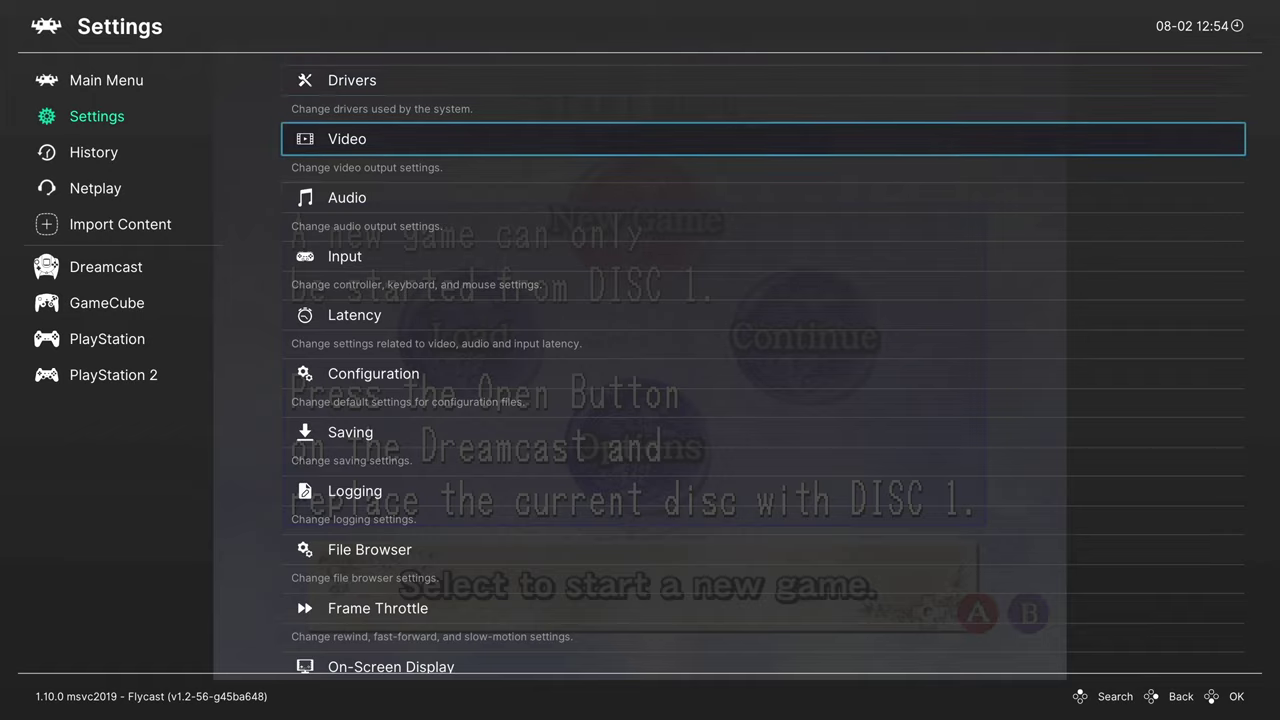
key(Down)
key(Down)
key(Down)
key(Up)
key(Up)
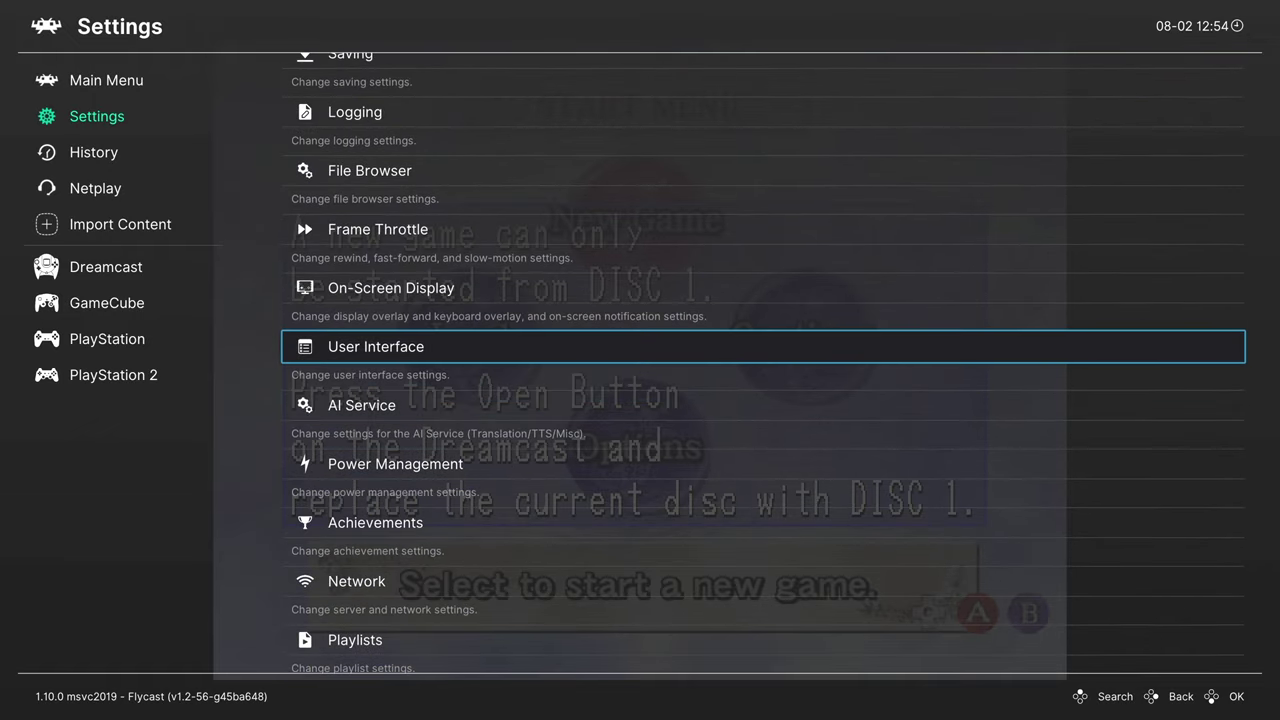
key(Return)
- Turn off Pause Content When Menu Is Active and Pause Content When Not Active in the User Interface settings
key(Down)
key(Down)
key(Down)
key(Down)
key(Down)
key(Down)
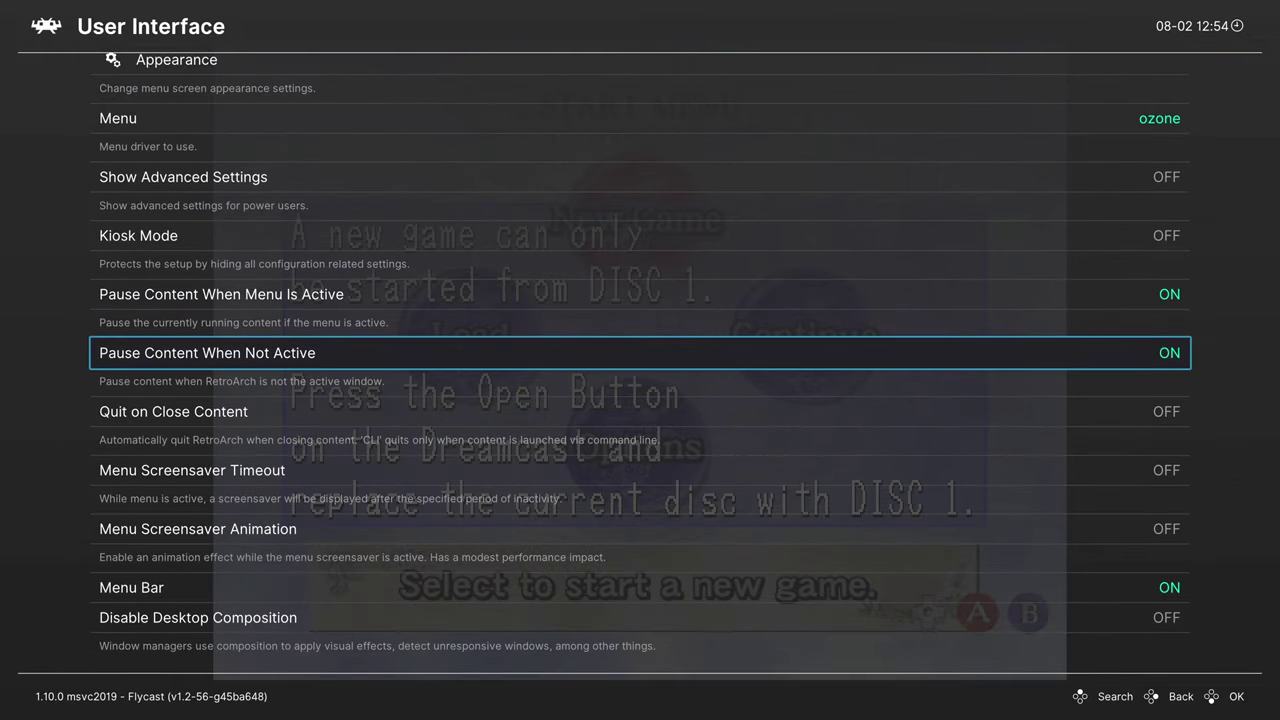
key(Up)
key(Down)
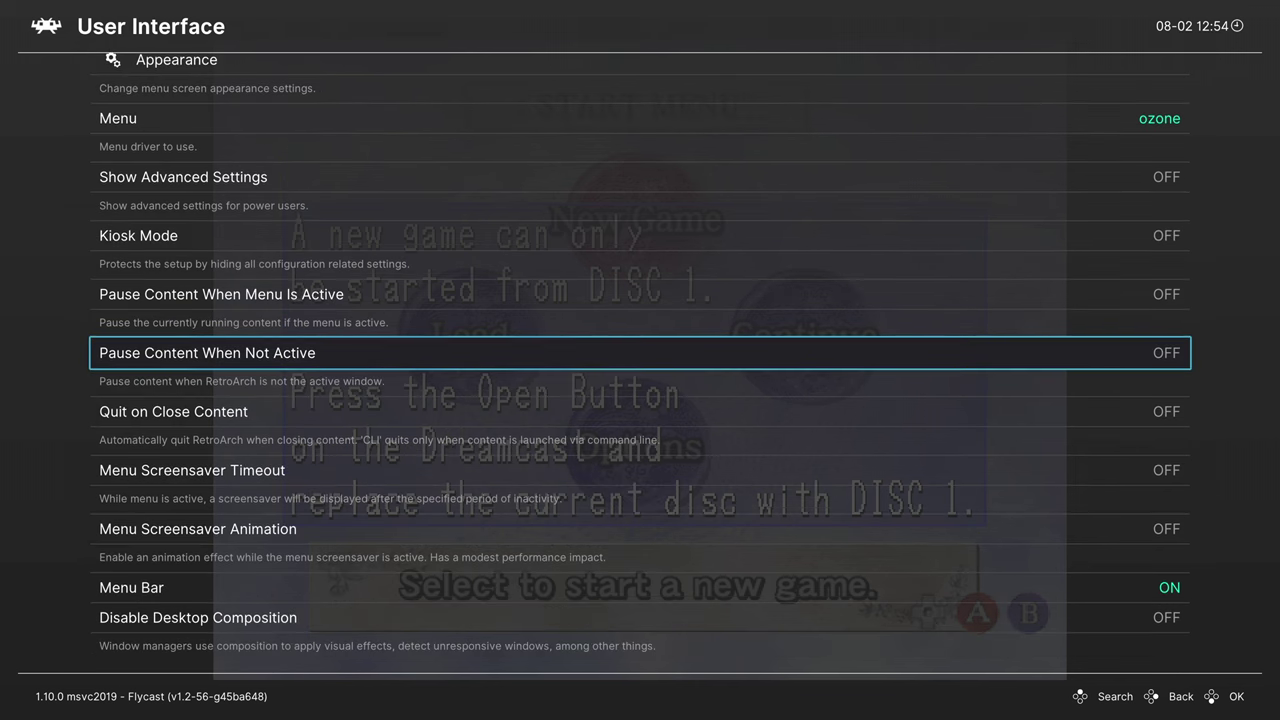
key(Up)
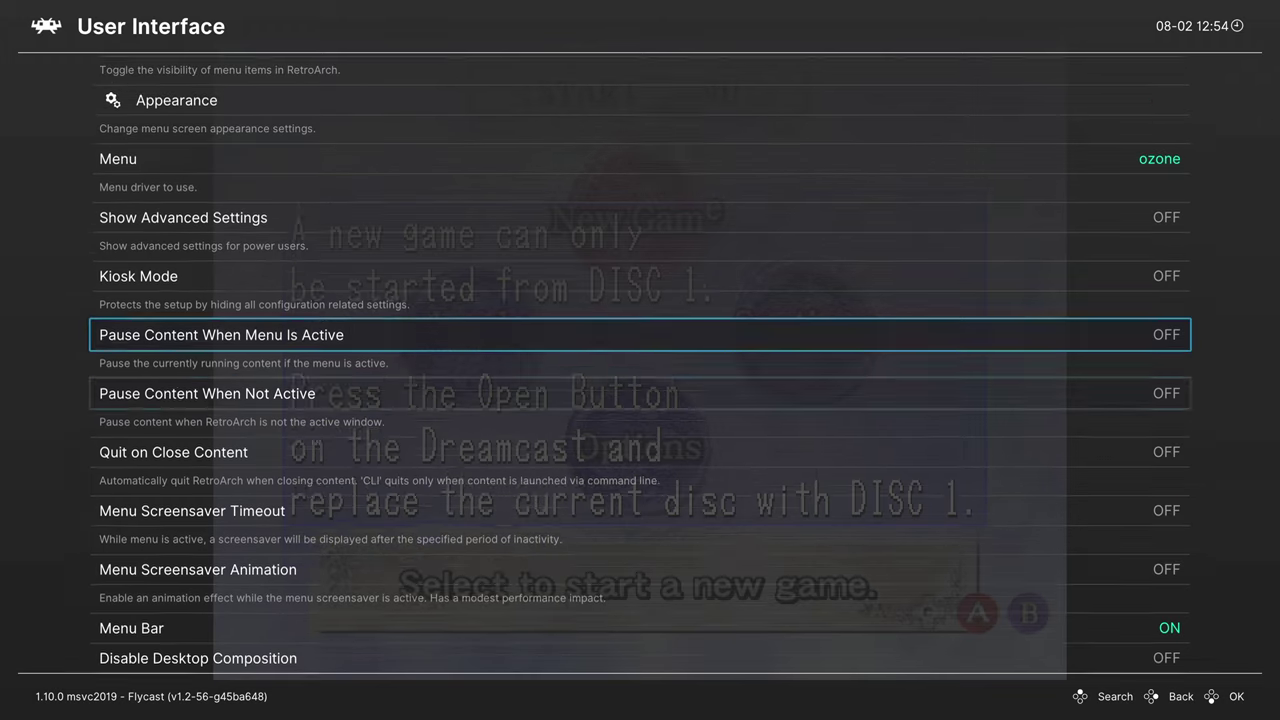
key(Down)
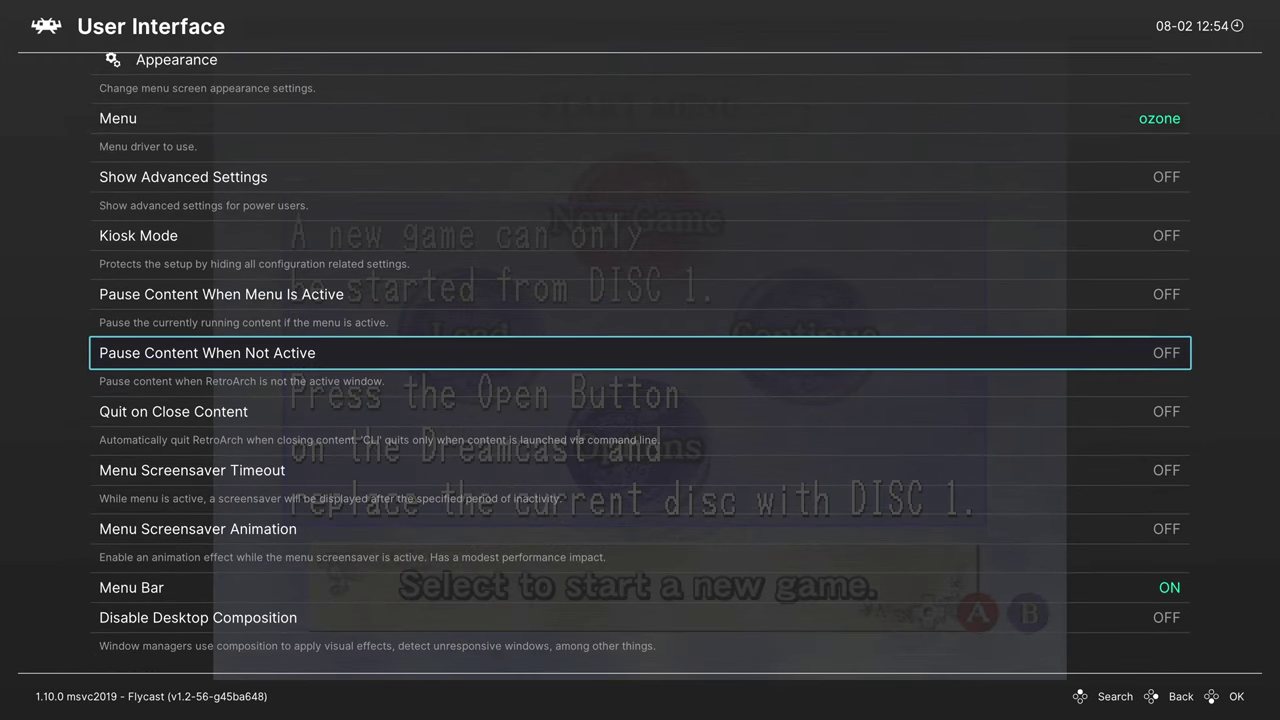
key(BackSpace)
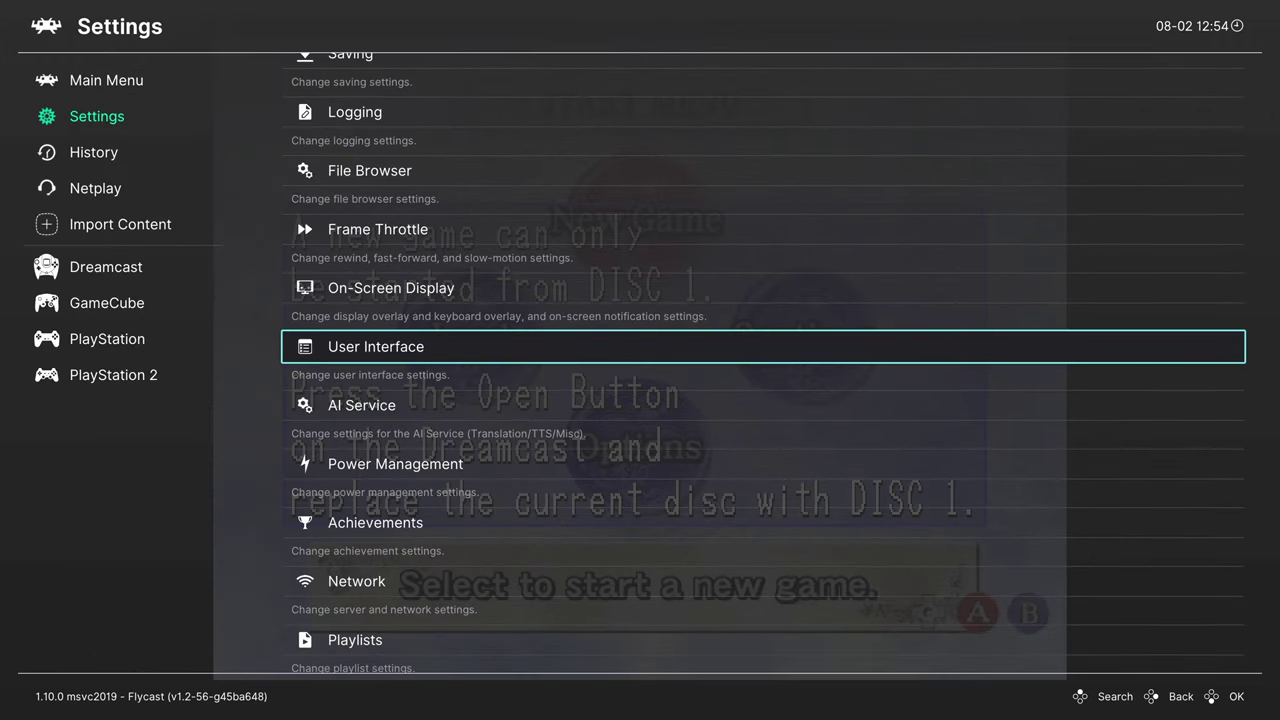
- Save core overrides for the running Shenmue session and return to the Quick Menu
key(BackSpace)
key(Up)
key(Right)
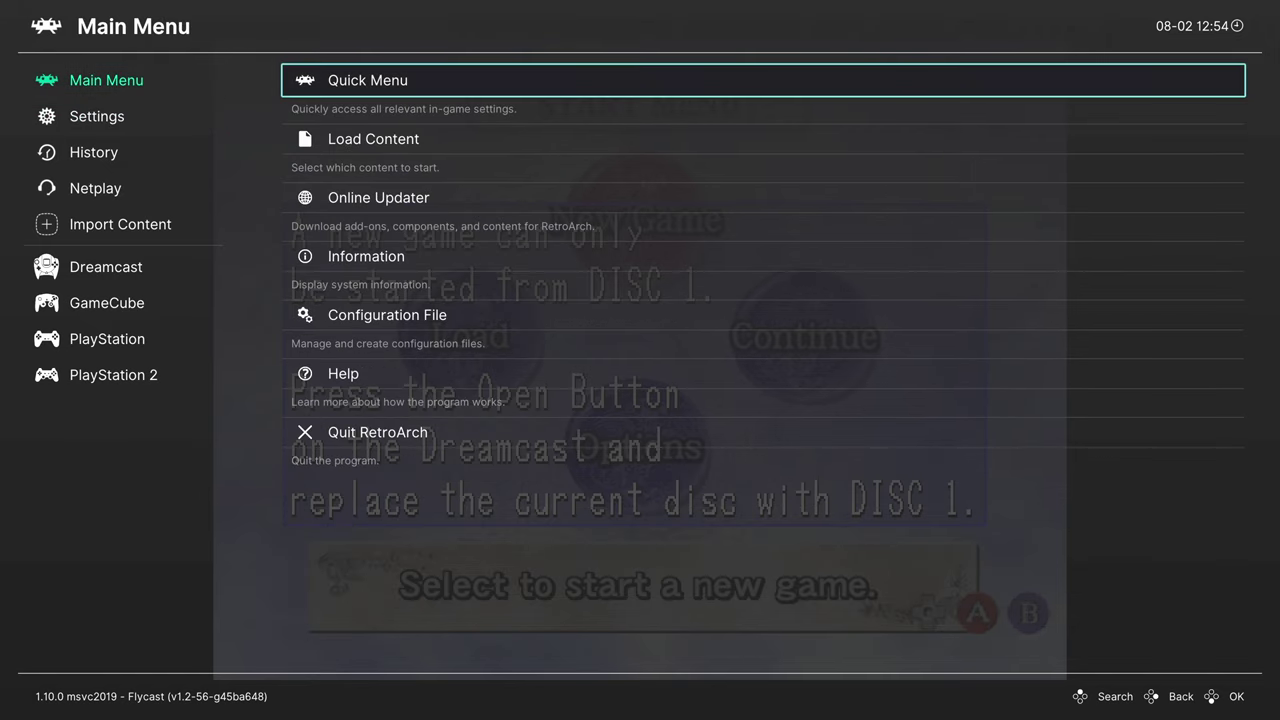
key(Return)
key(Down)
key(Down)
key(Down)
key(Down)
key(Down)
key(Down)
key(Down)
key(Down)
key(Down)
key(Down)
key(Down)
key(Down)
key(Down)
key(Down)
key(Down)
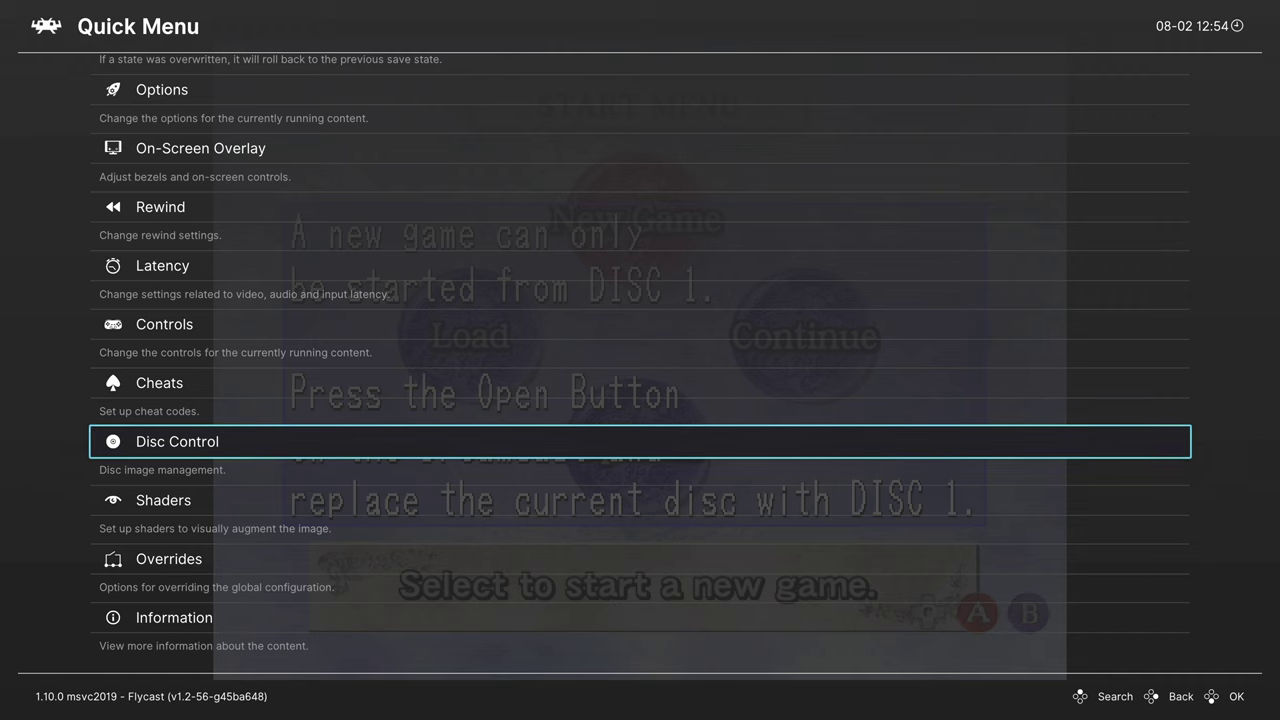
key(Down)
key(Up)
key(Down)
key(Down)
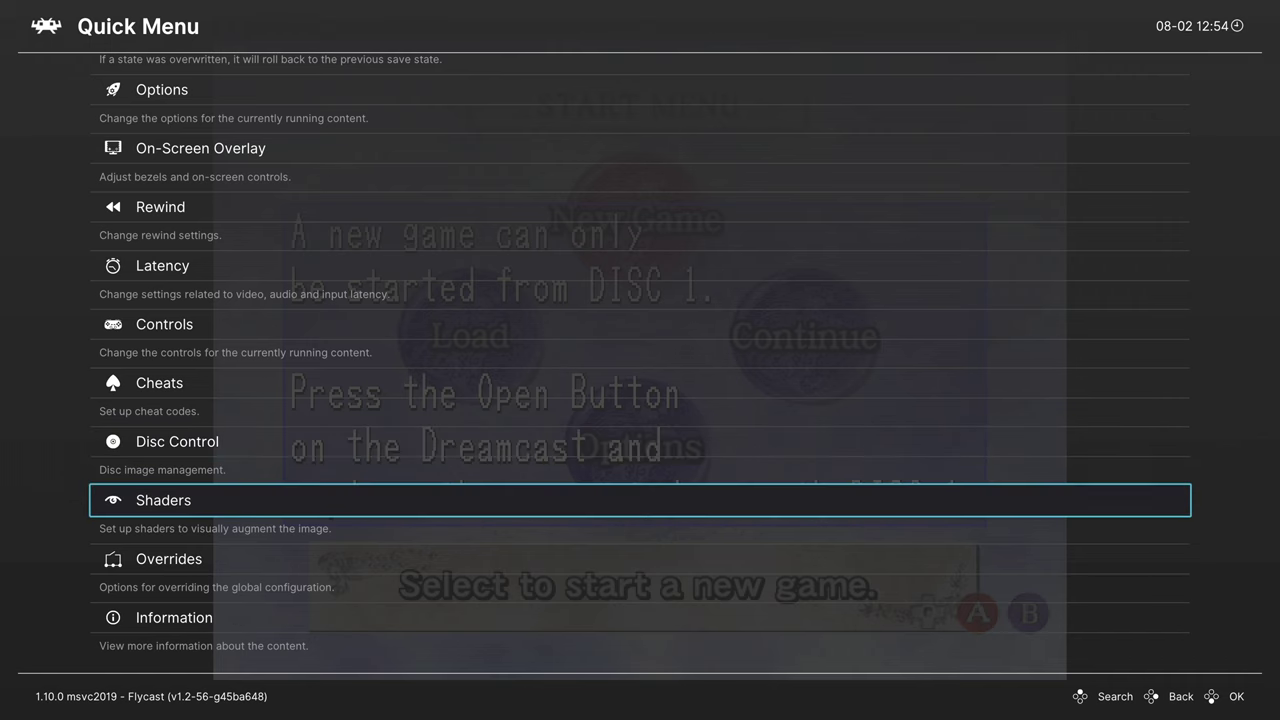
key(Return)
key(Return)
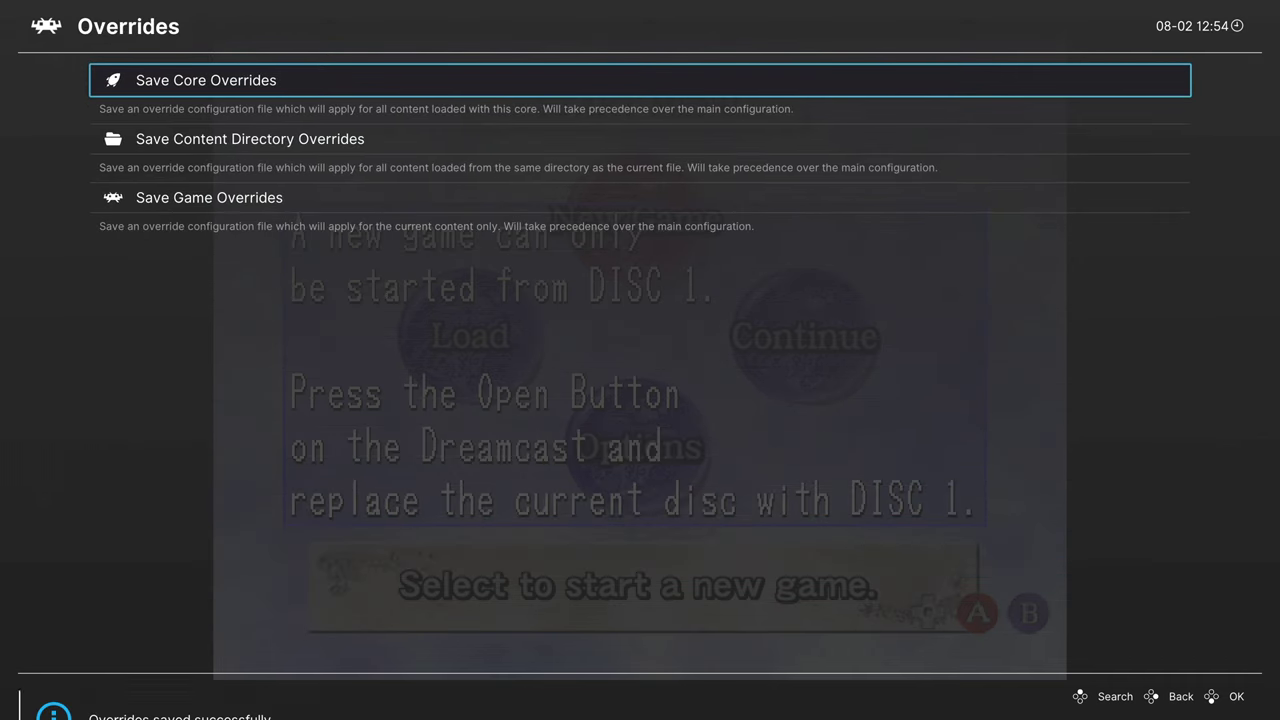
key(BackSpace)
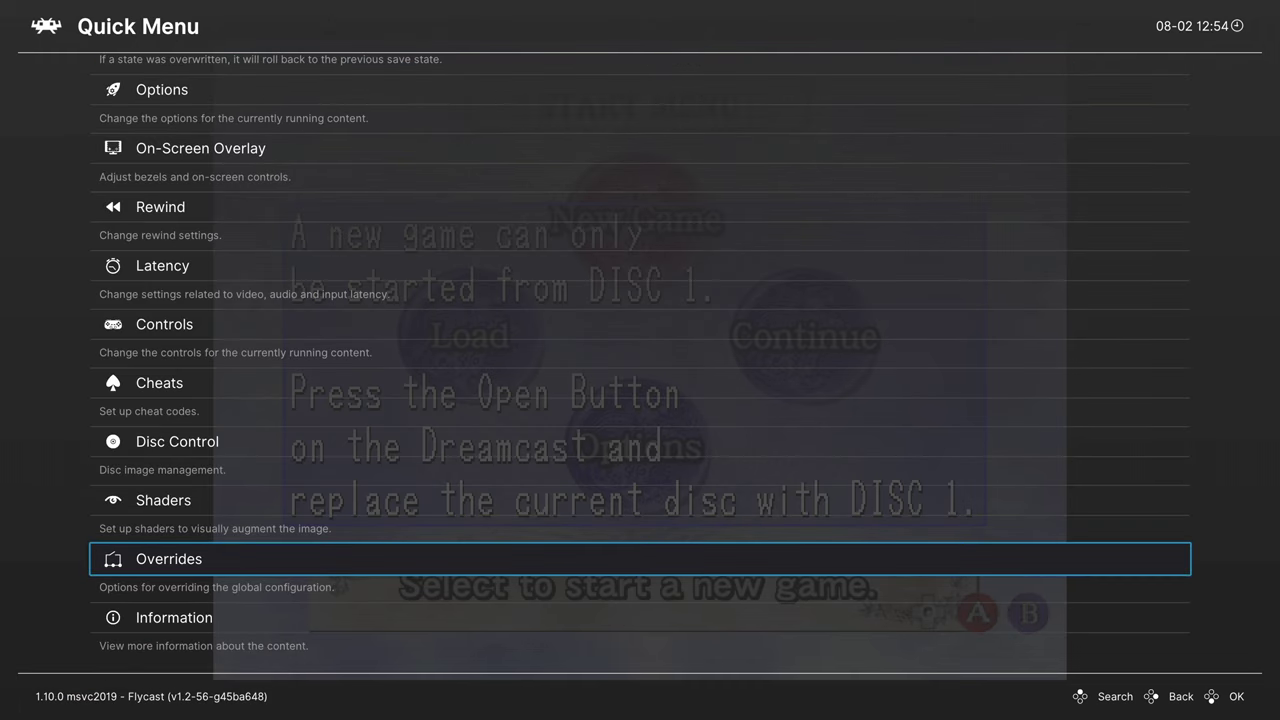
- Eject the loaded Shenmue disc from the virtual disc tray
key(Up)
key(Up)
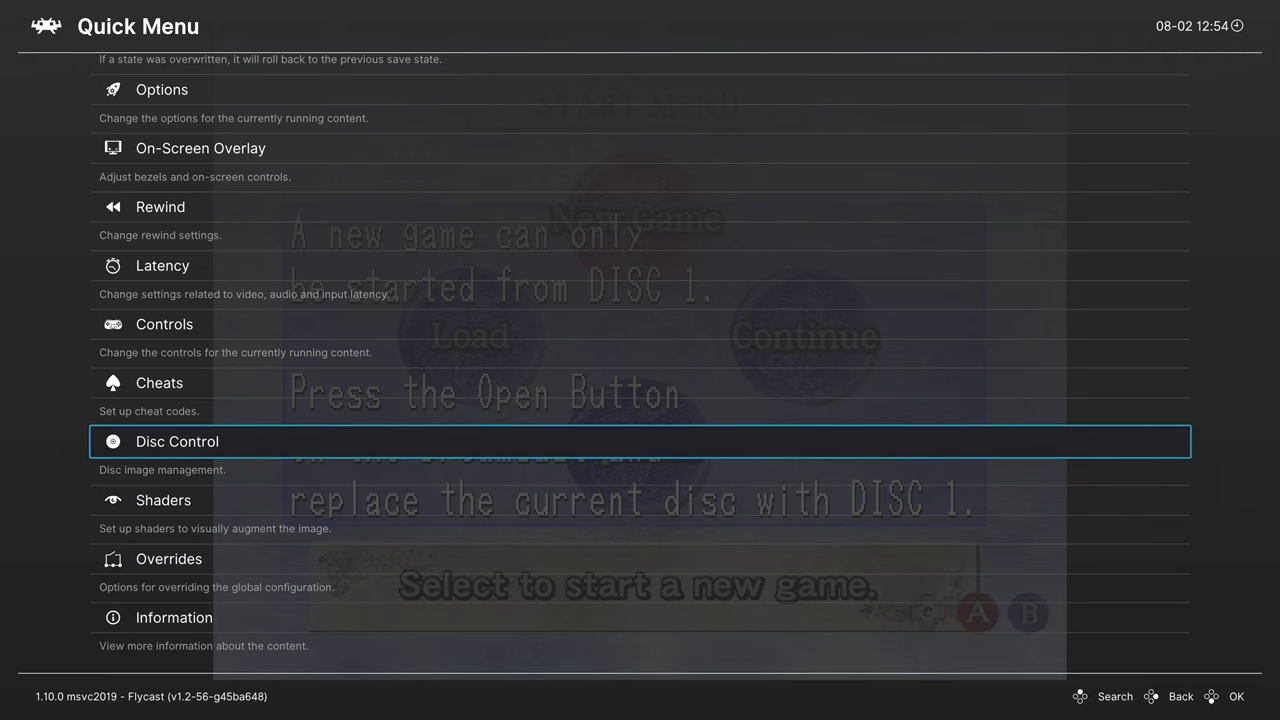
key(Return)
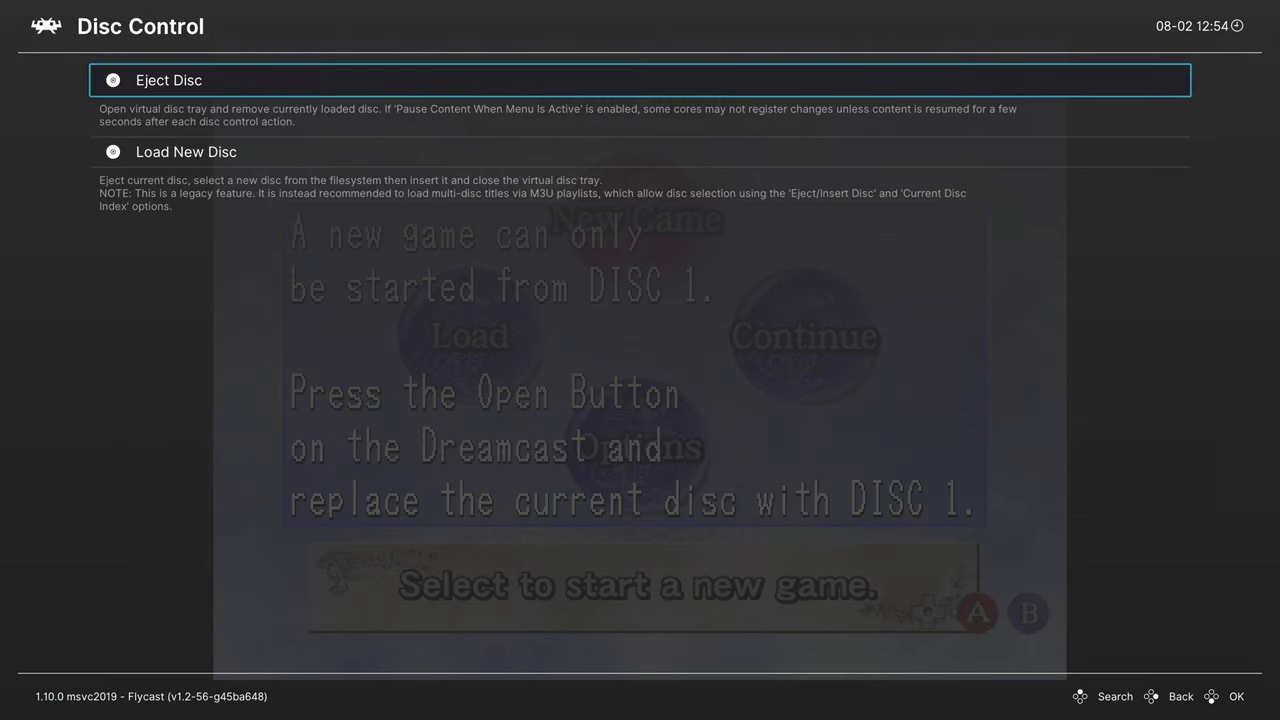
key(Return)
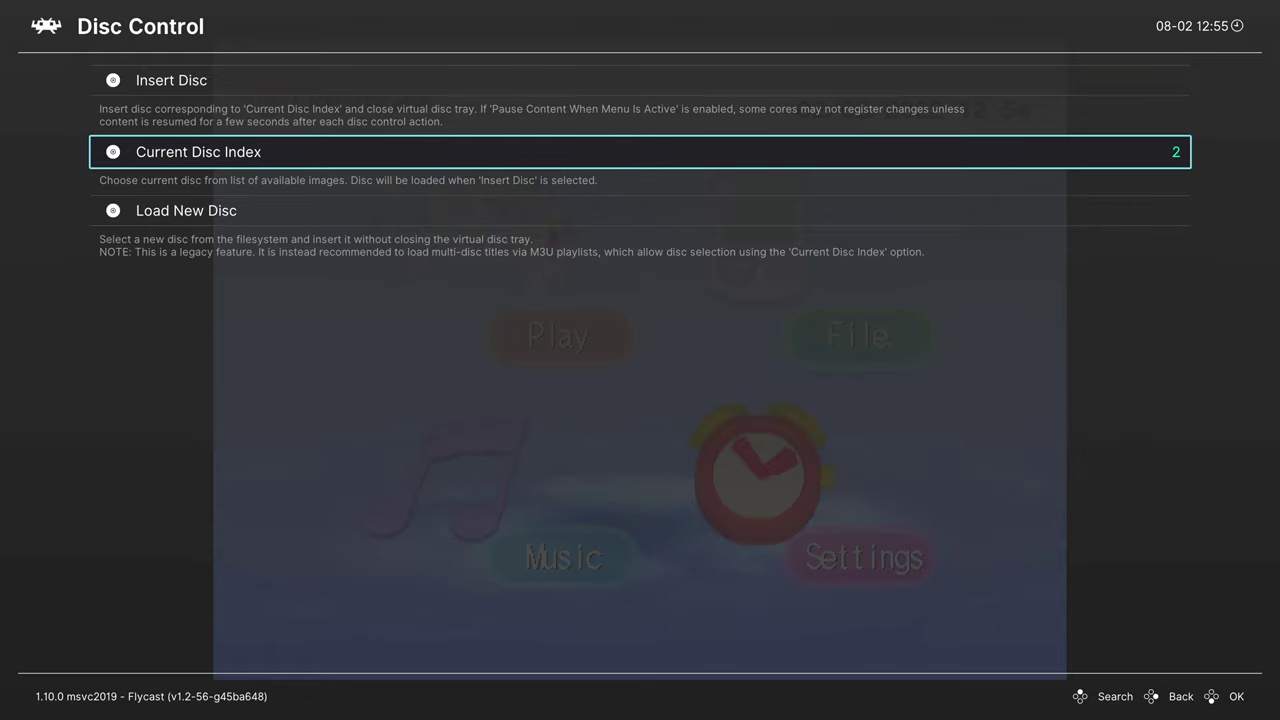
- Set the current disc index to Shenmue D1, insert that disc, and start a new game in Shenmue
key(Return)
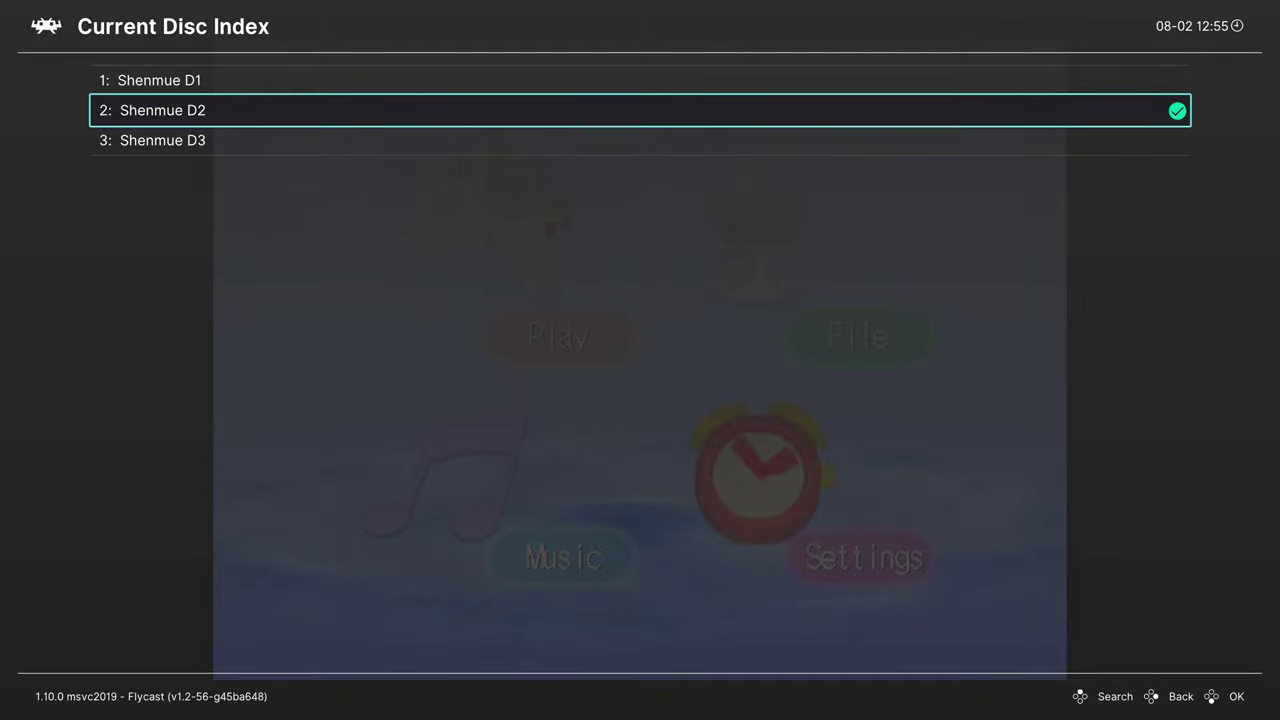
key(Down)
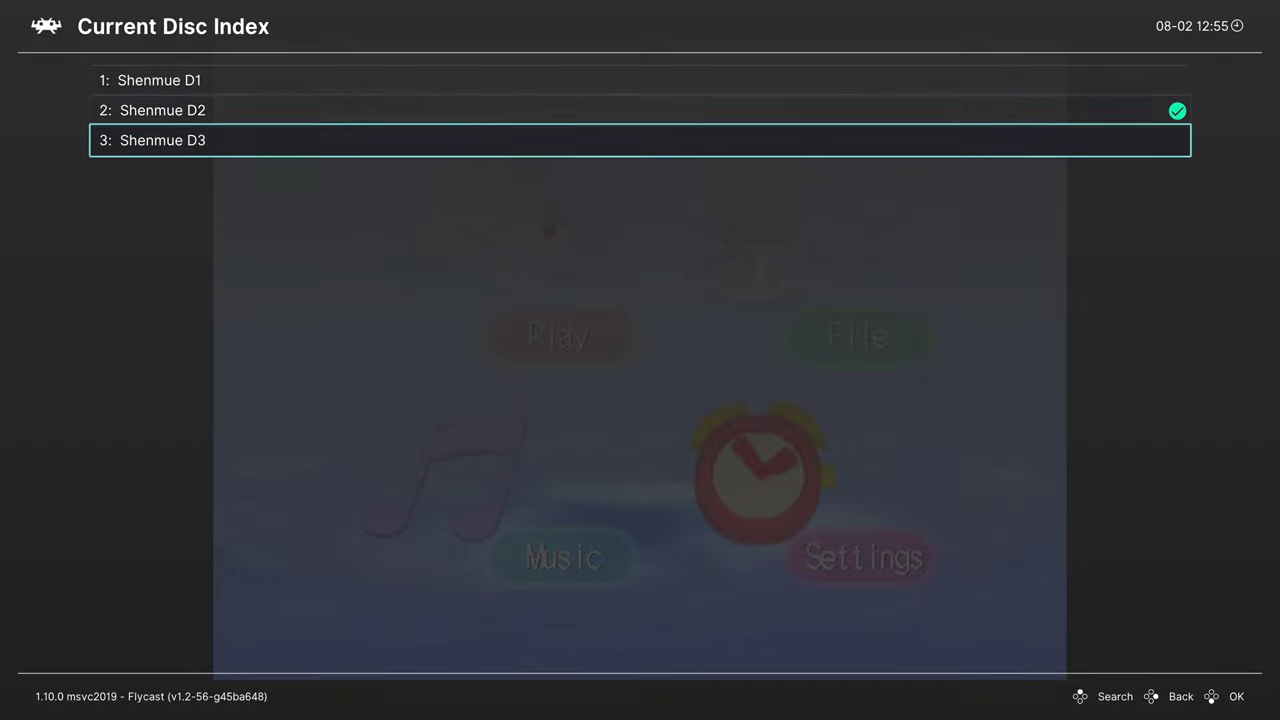
key(Up)
key(Up)
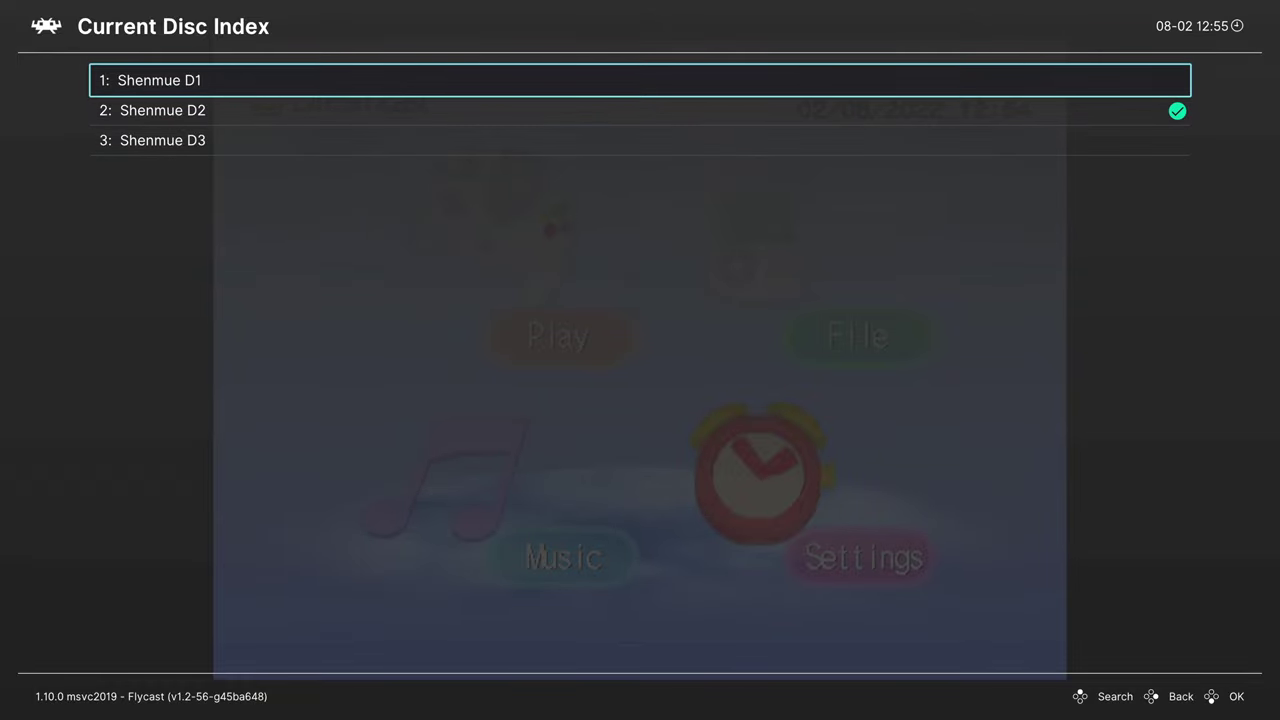
key(Return)
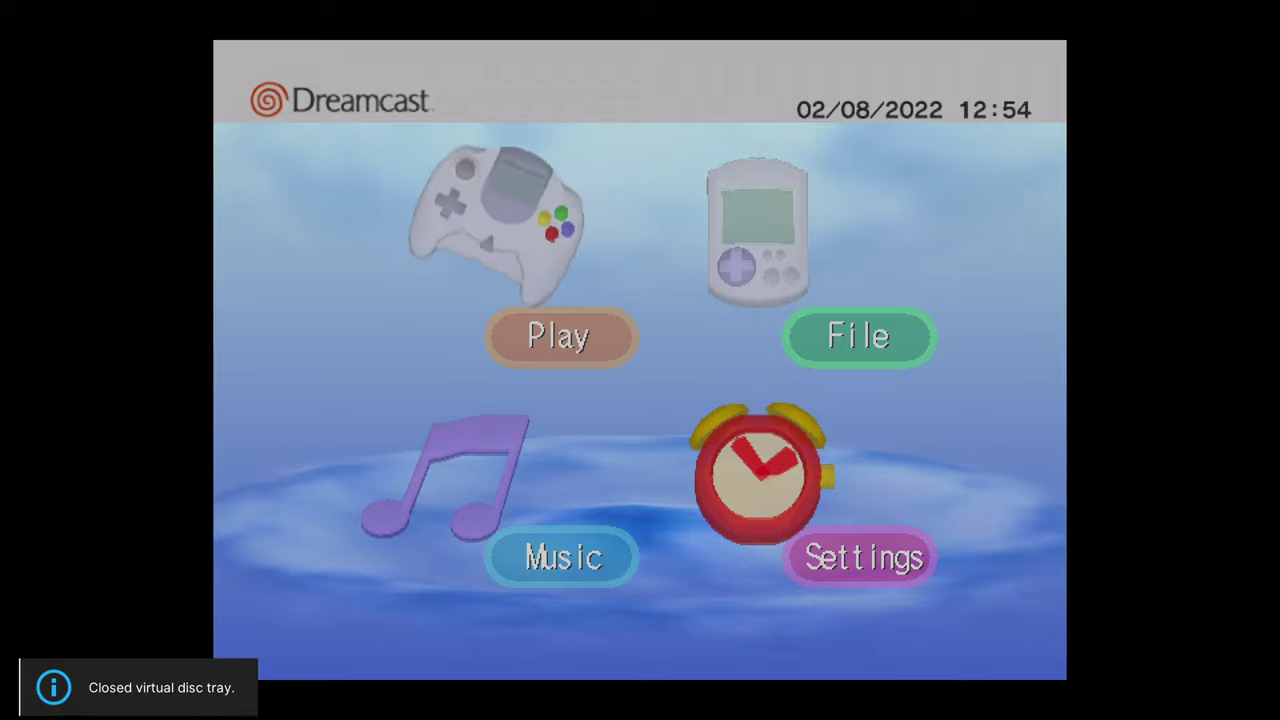
key(Return)
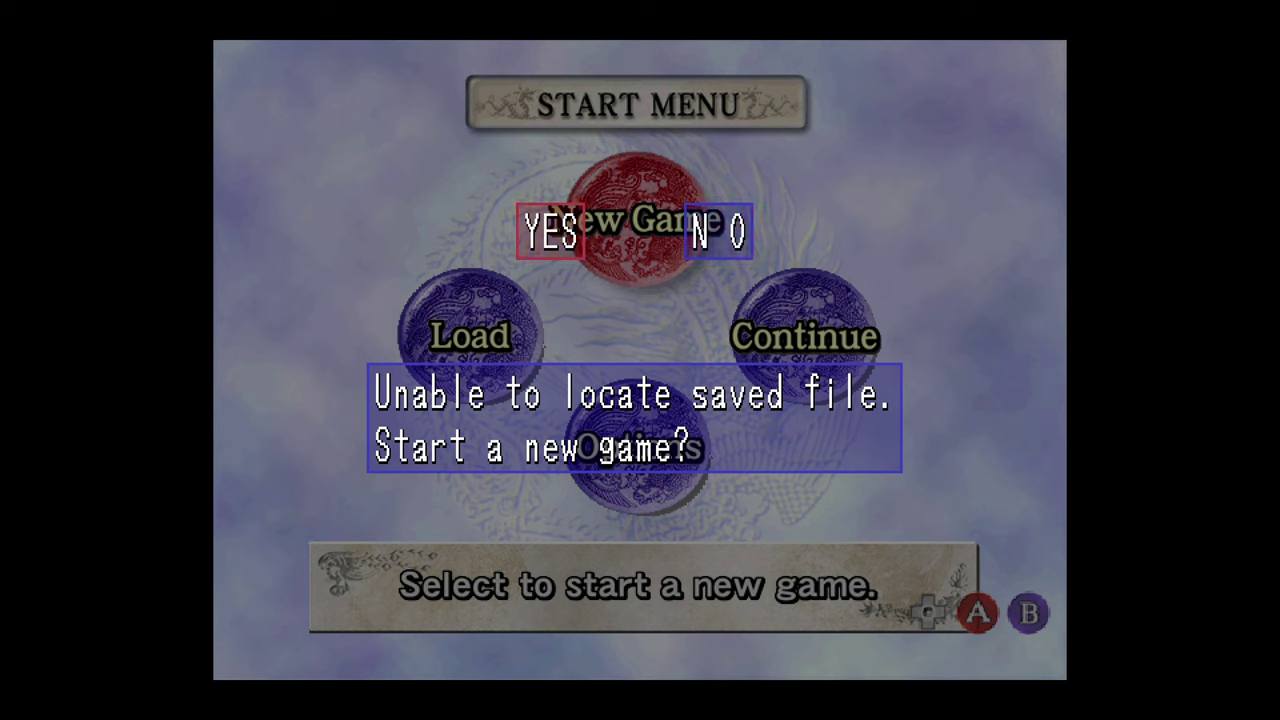
key(x)
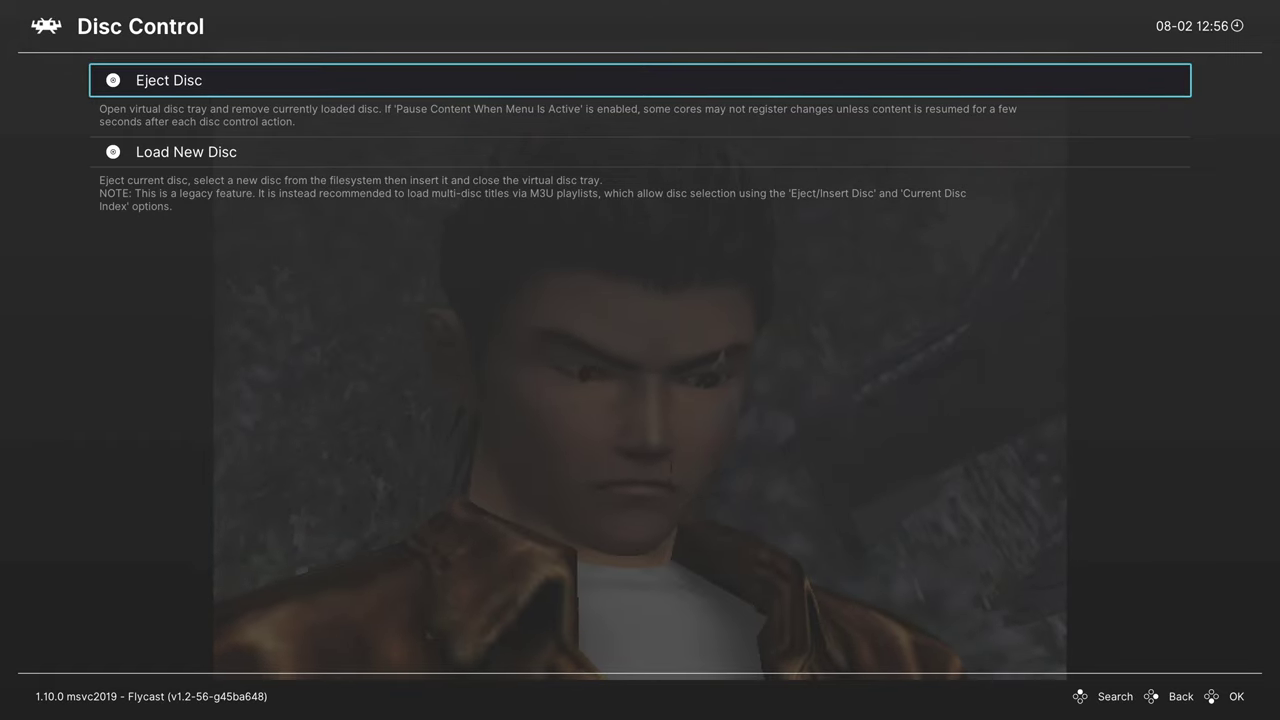
- Eject the disc again and look through the Shenmue discs in Current Disc Index, keeping Shenmue D1
key(Return)
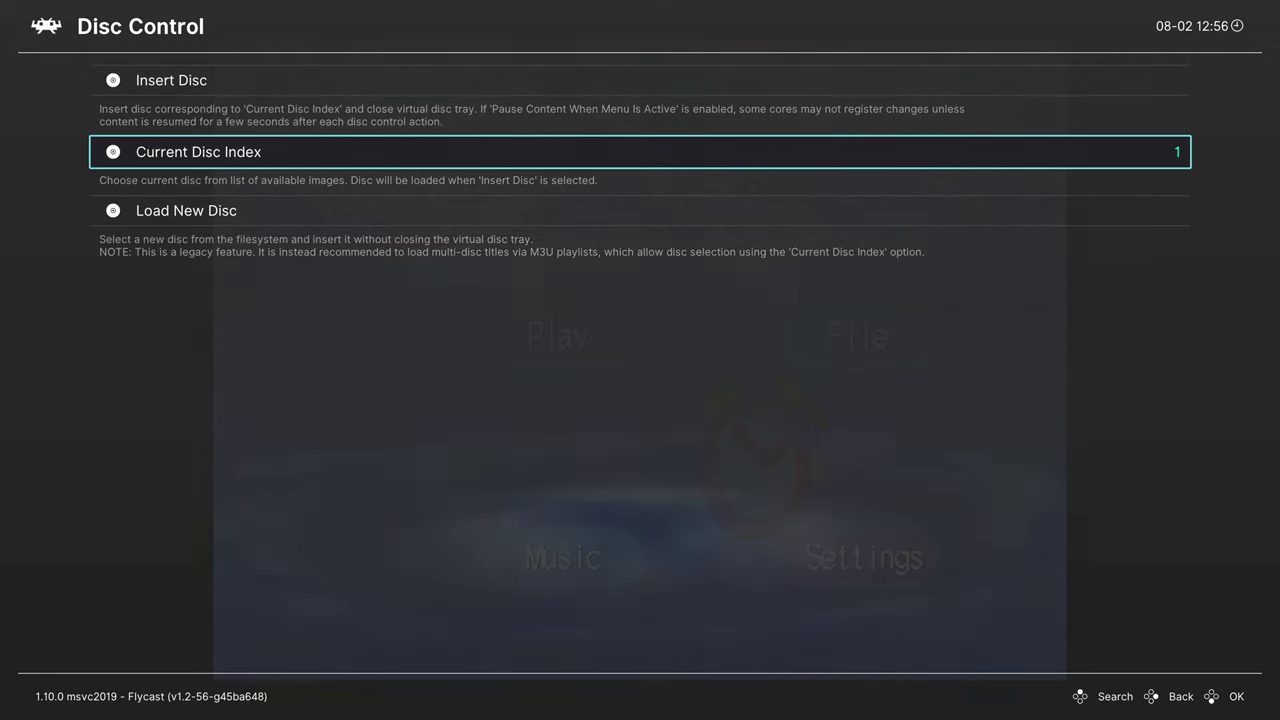
key(Return)
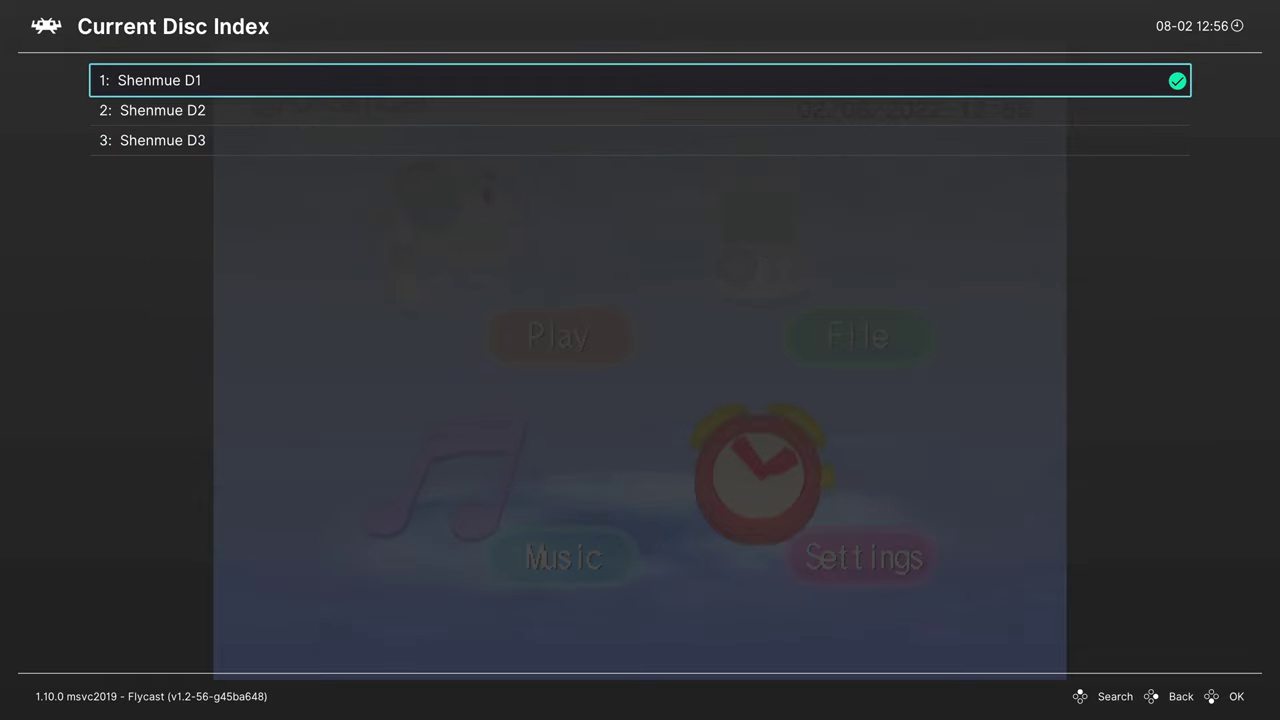
key(Down)
key(Down)
key(Up)
key(Up)
key(Down)
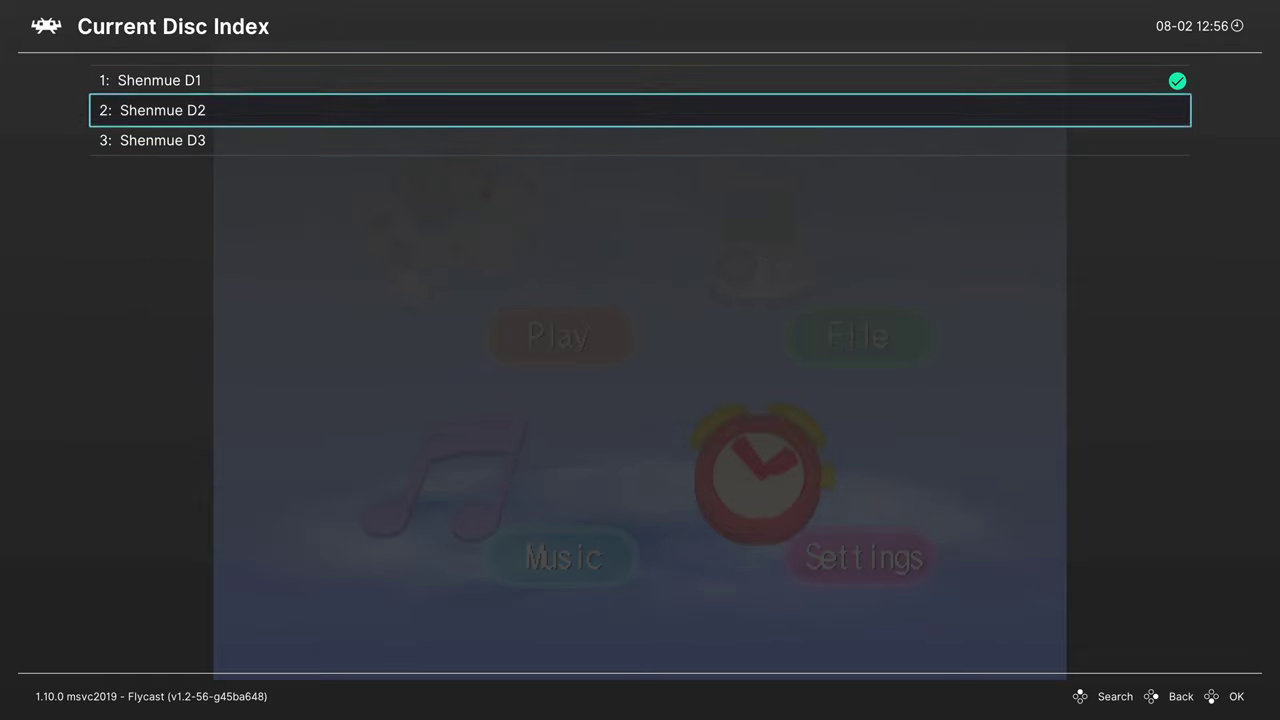
key(Up)
key(Return)
key(Return)
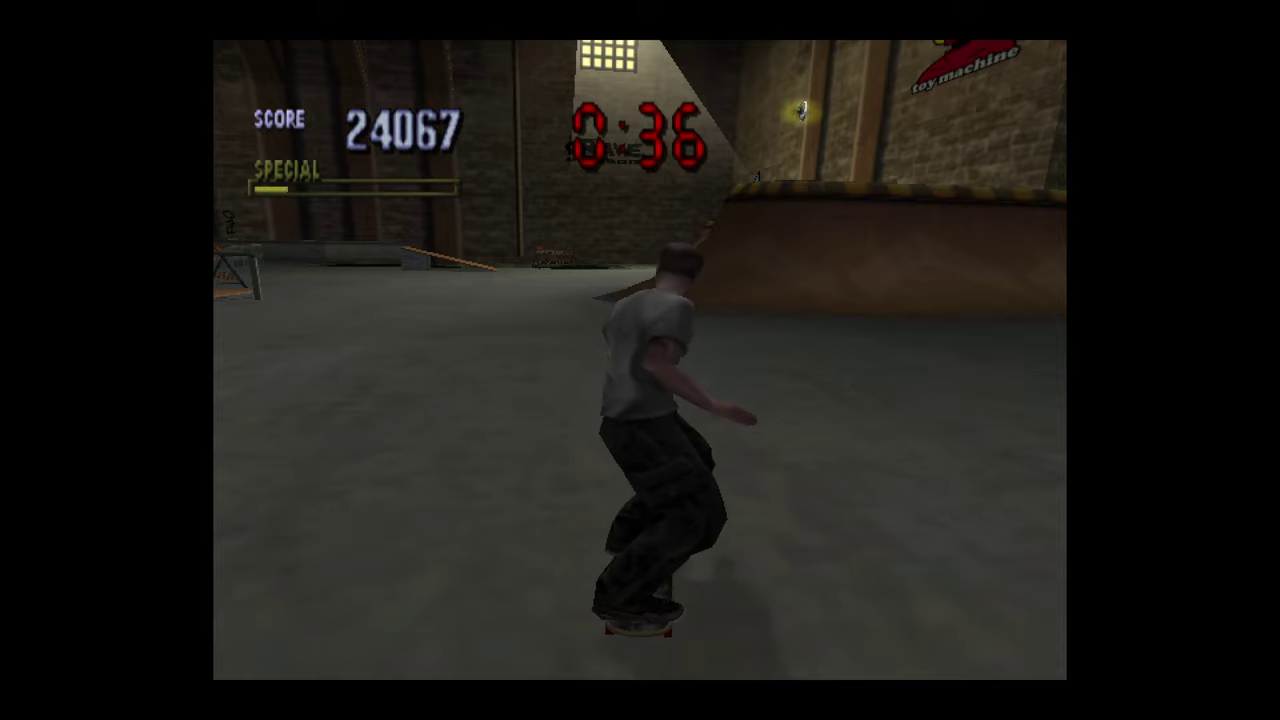
- Pause the running skateboarding game and open the System category of its core options
key(Return)
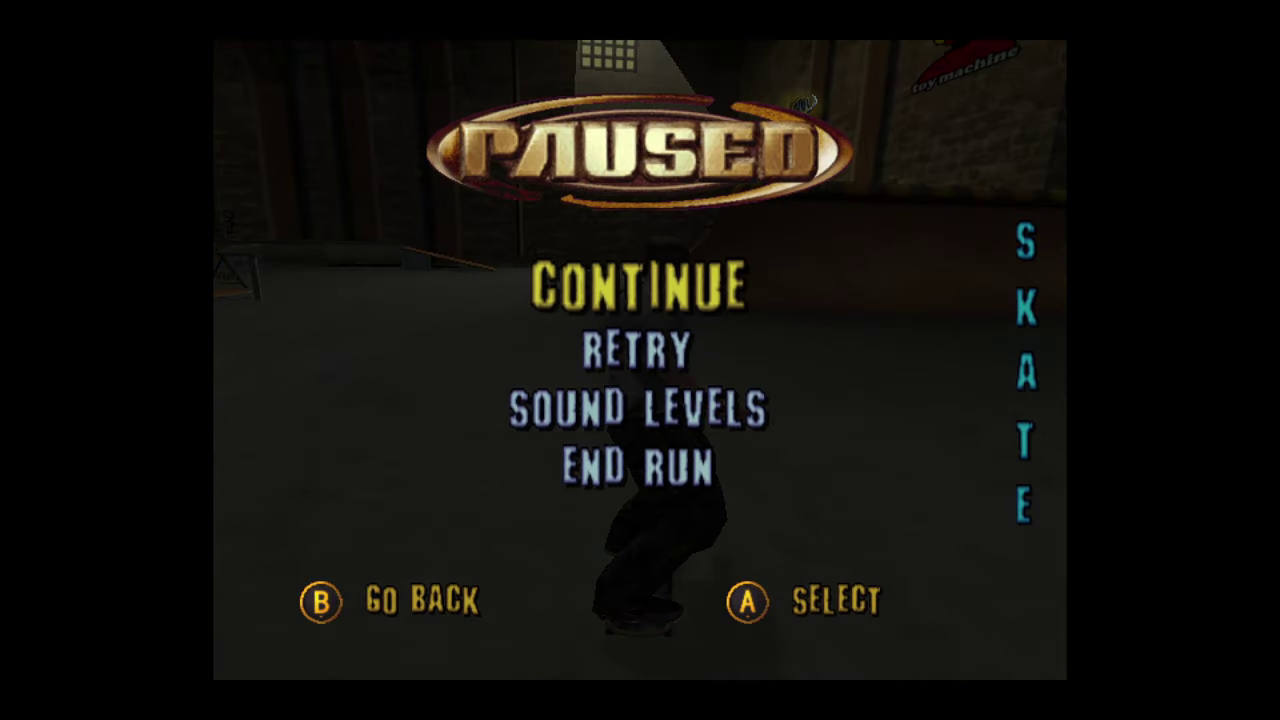
key(F1)
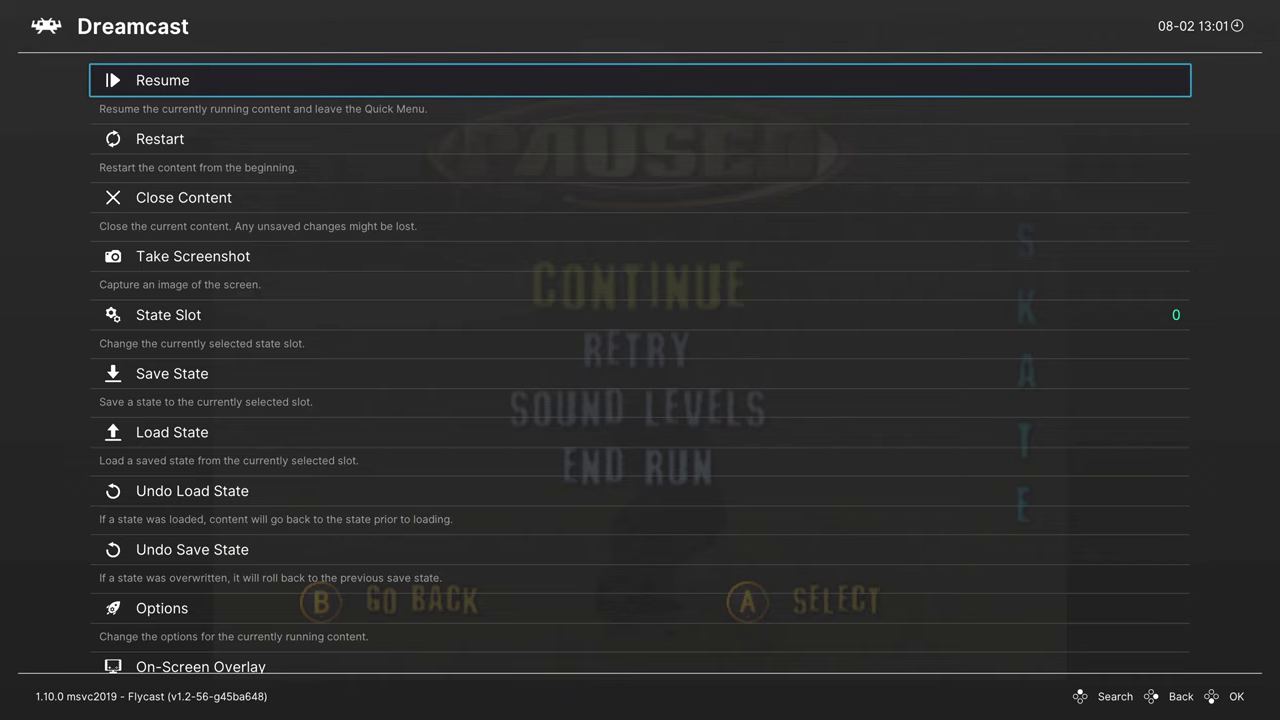
key(Down)
key(Down)
key(Down)
key(Down)
key(Down)
key(Down)
key(Down)
key(Down)
key(Down)
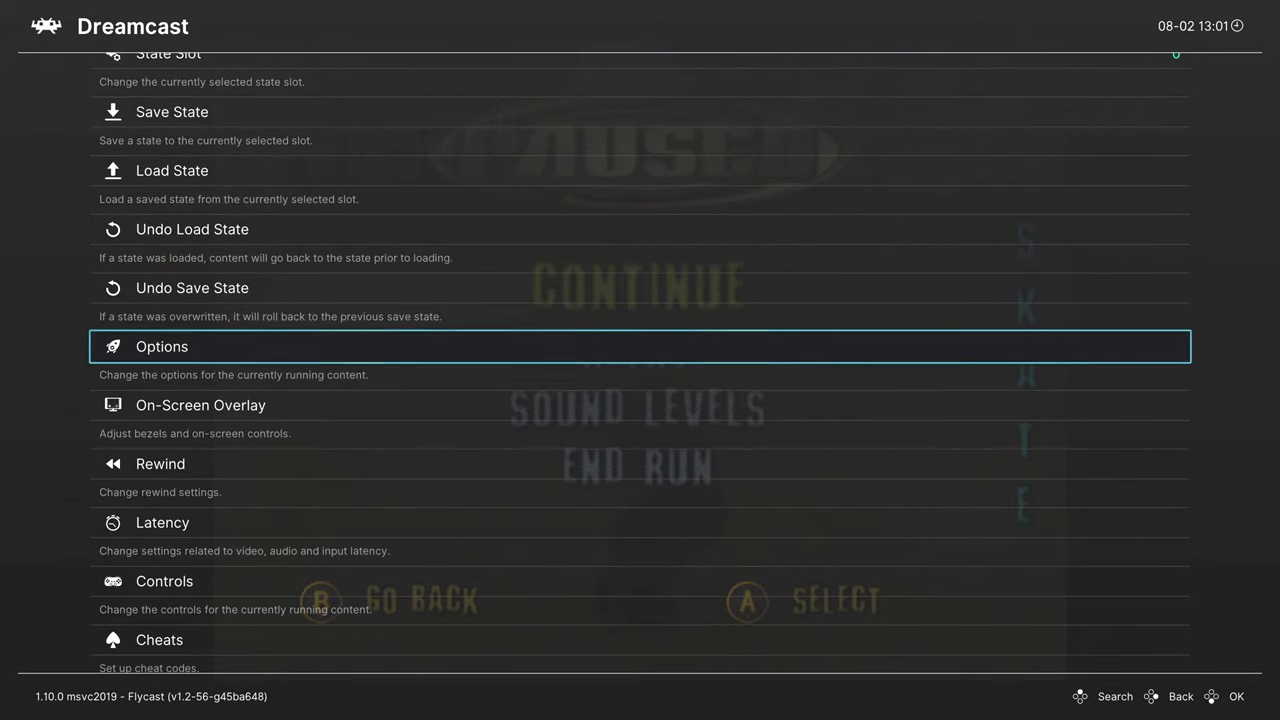
key(Return)
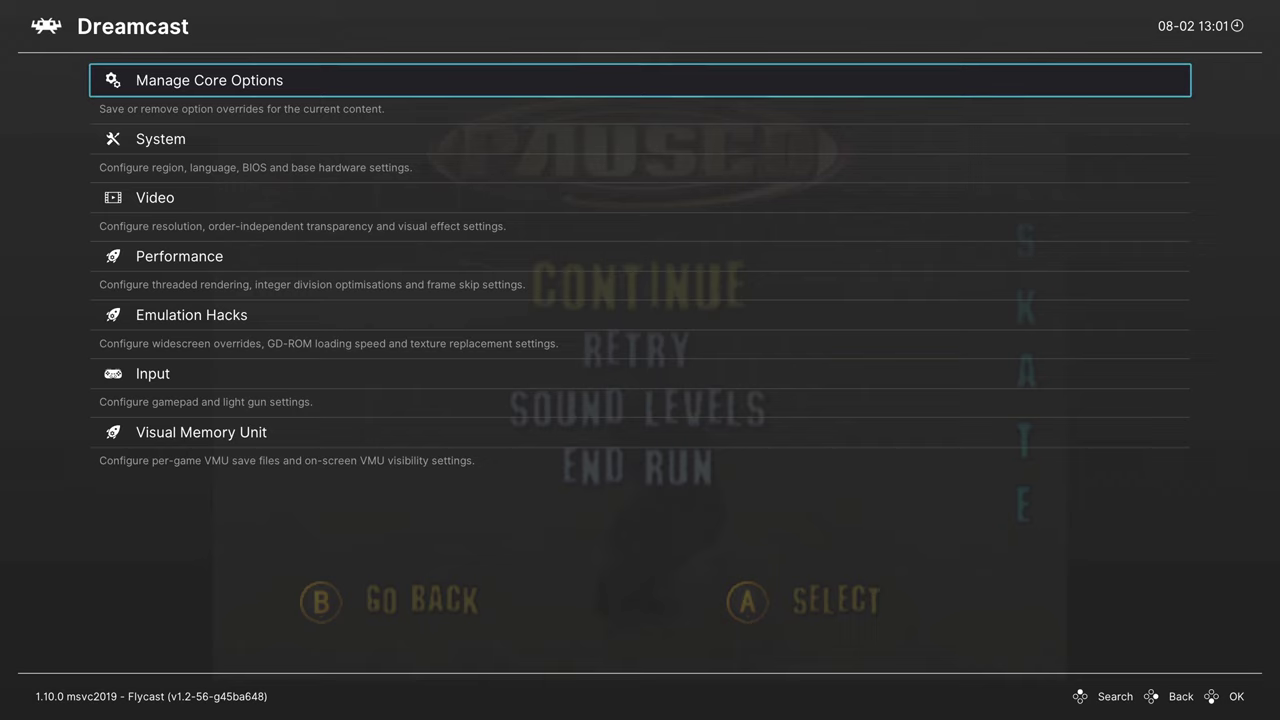
key(Down)
key(Return)
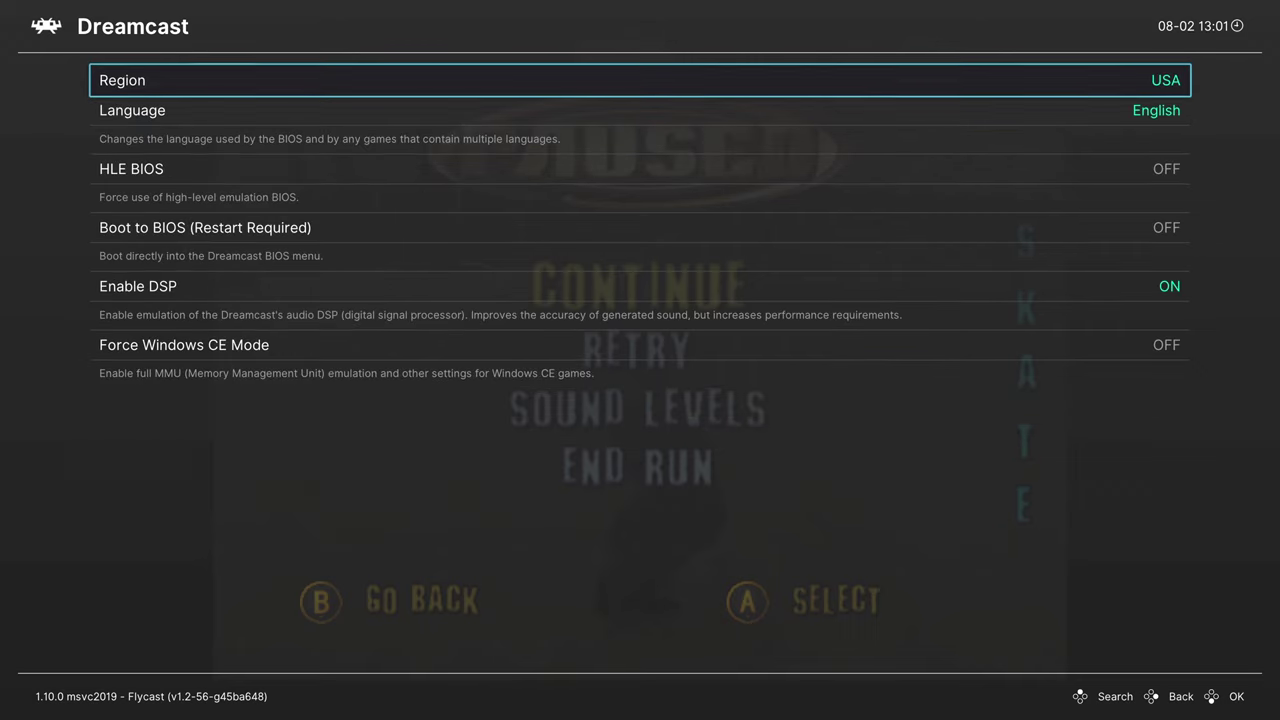
- Review the System core options from Language through Force Windows CE Mode, keeping Enable DSP on
key(Down)
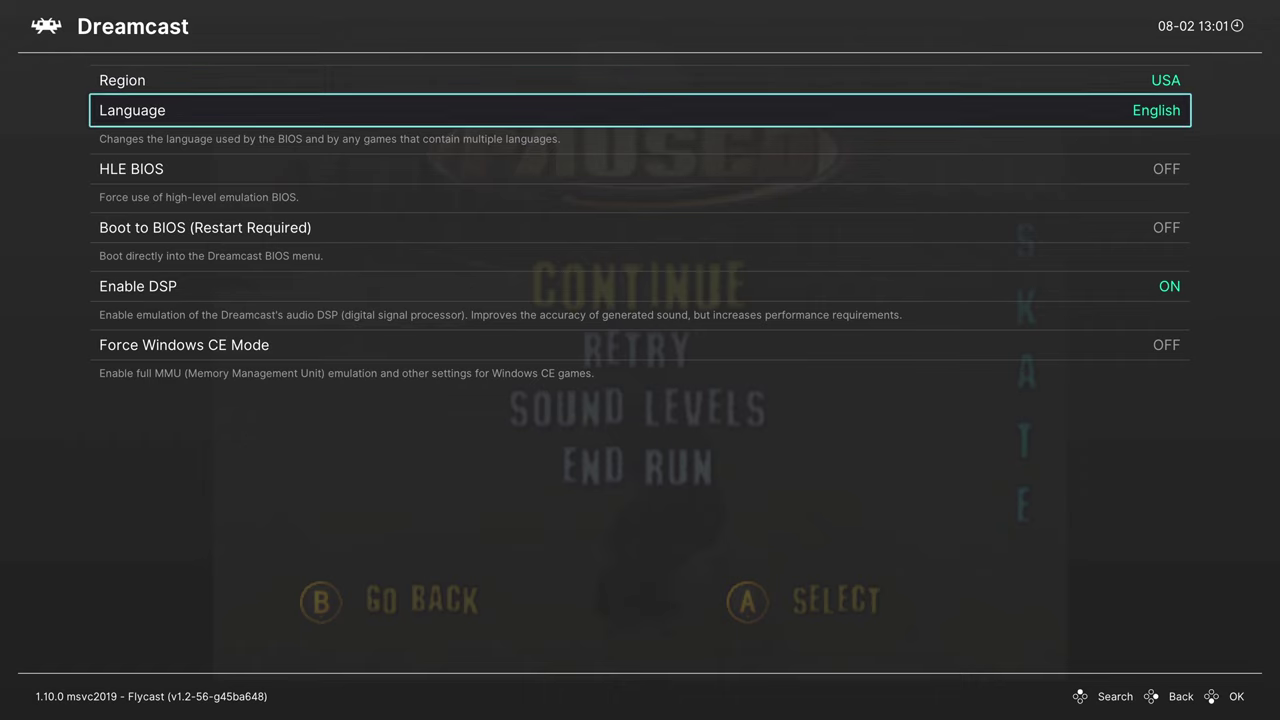
key(Down)
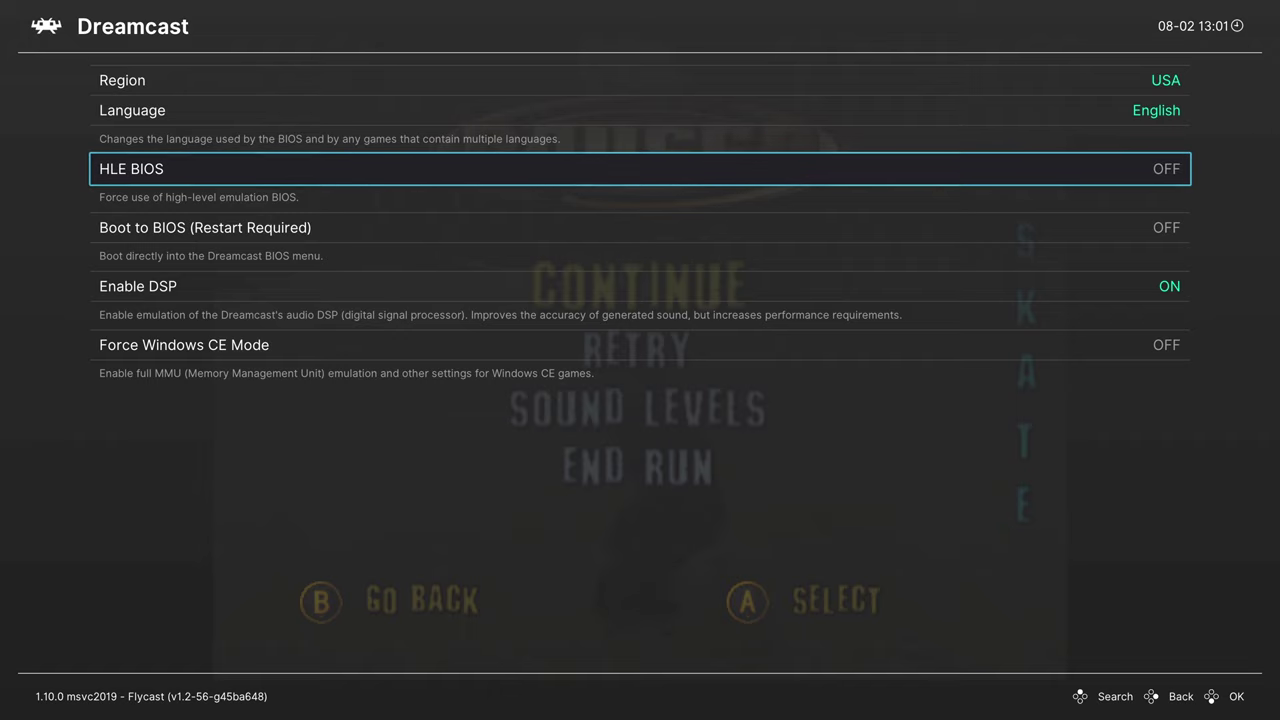
key(Down)
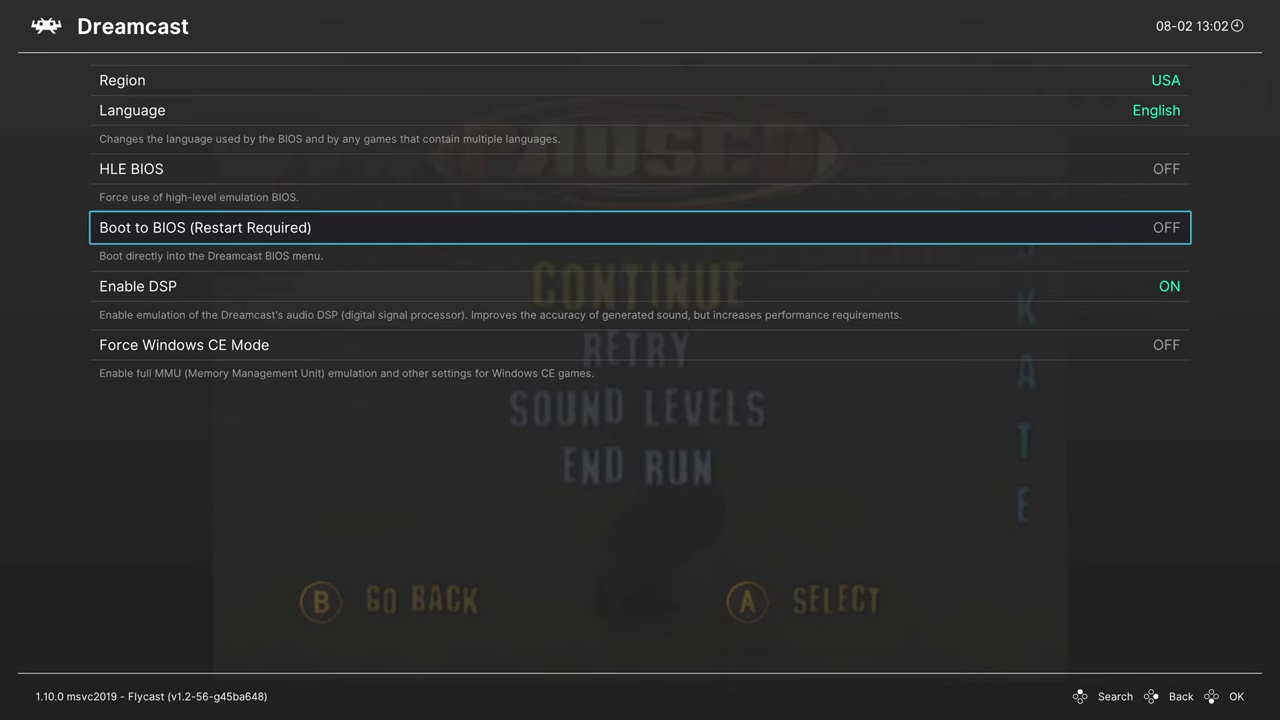
key(Down)
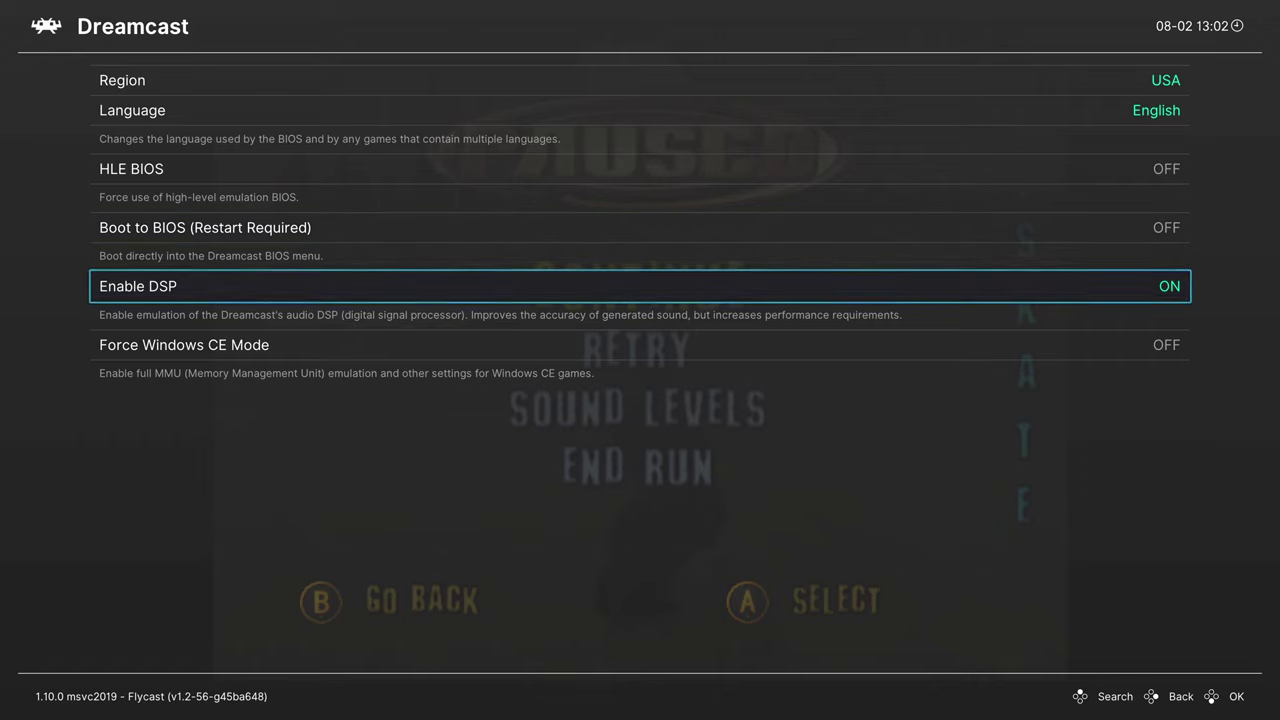
key(Left)
key(Right)
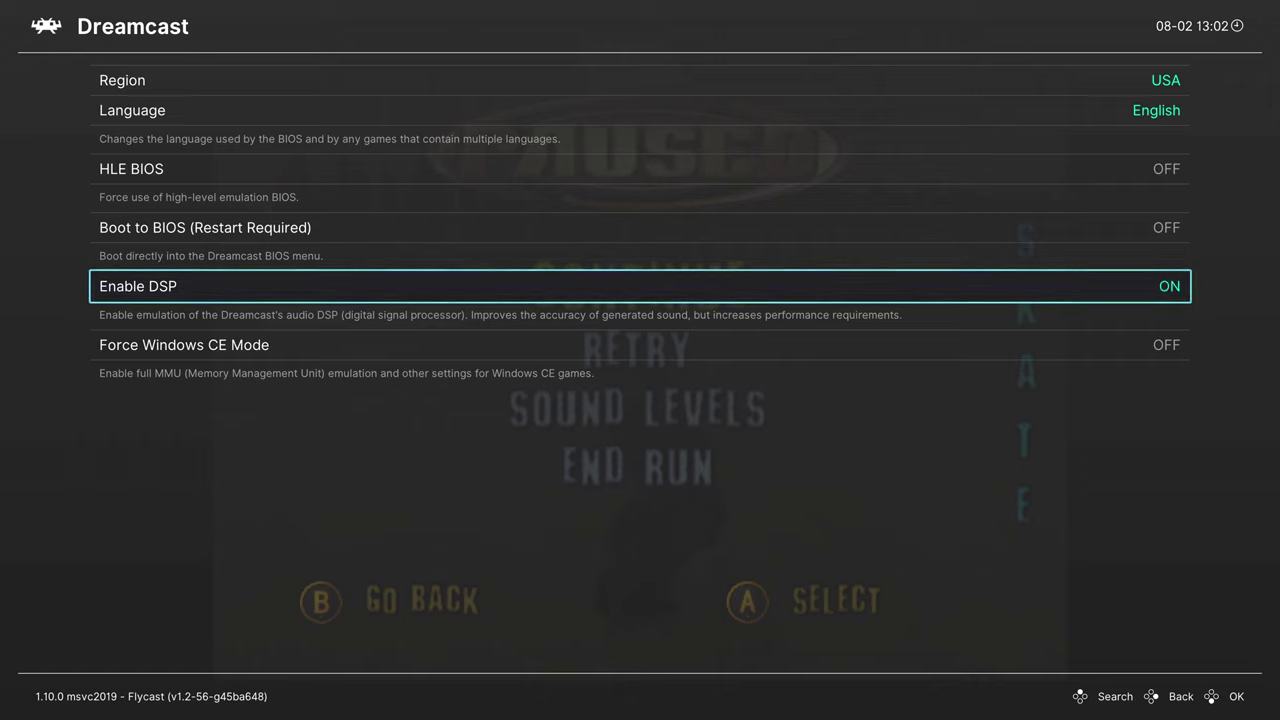
key(Down)
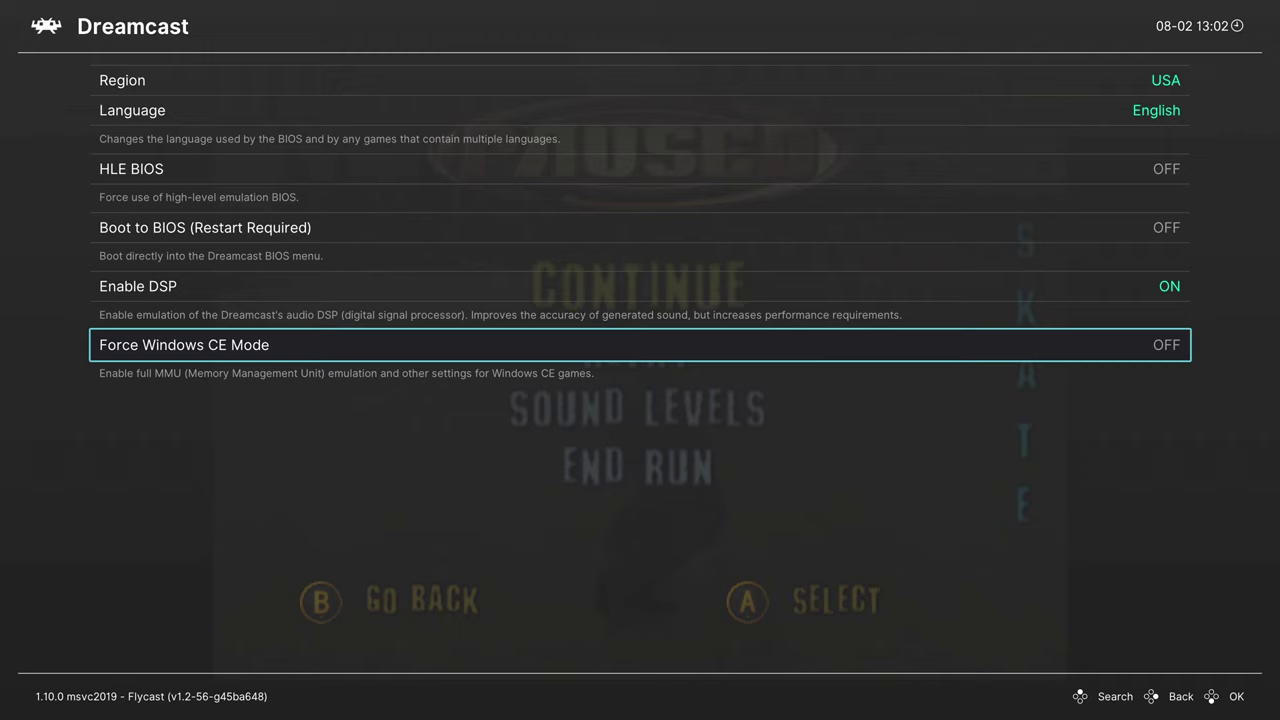
key(BackSpace)
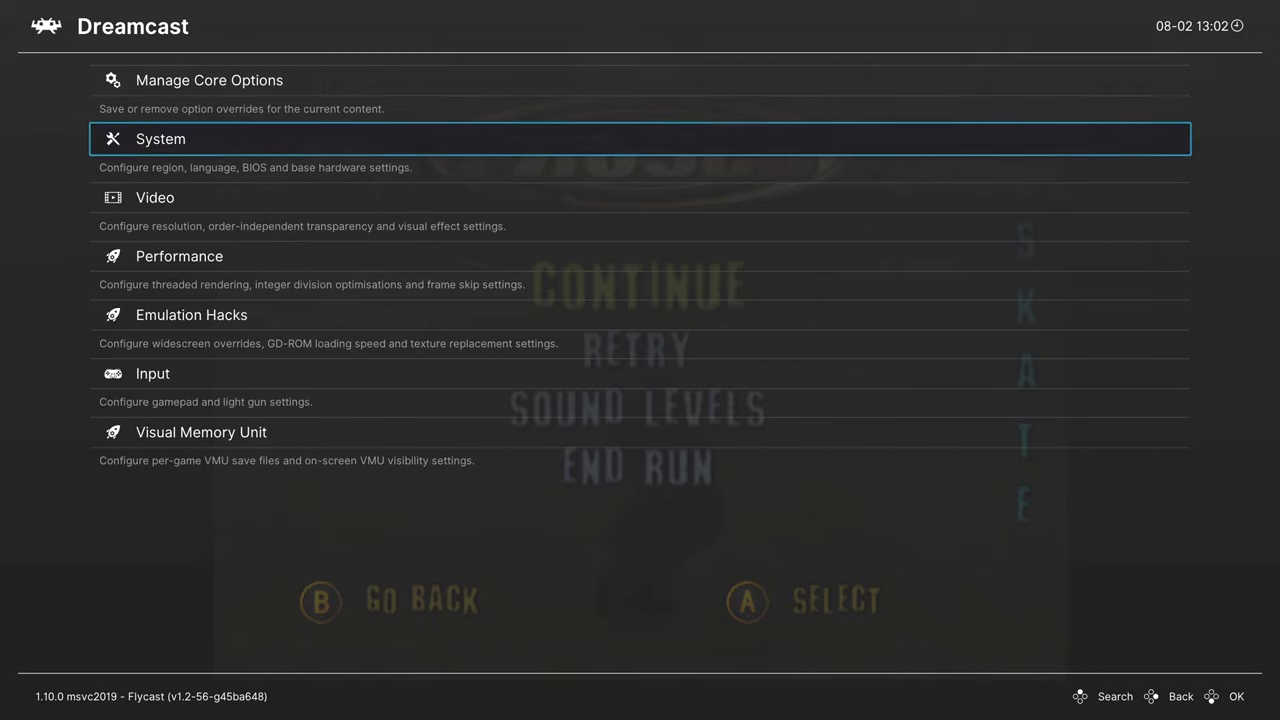
- Set the Internal Resolution in the Video core options to 2880x2160
key(Down)
key(Return)
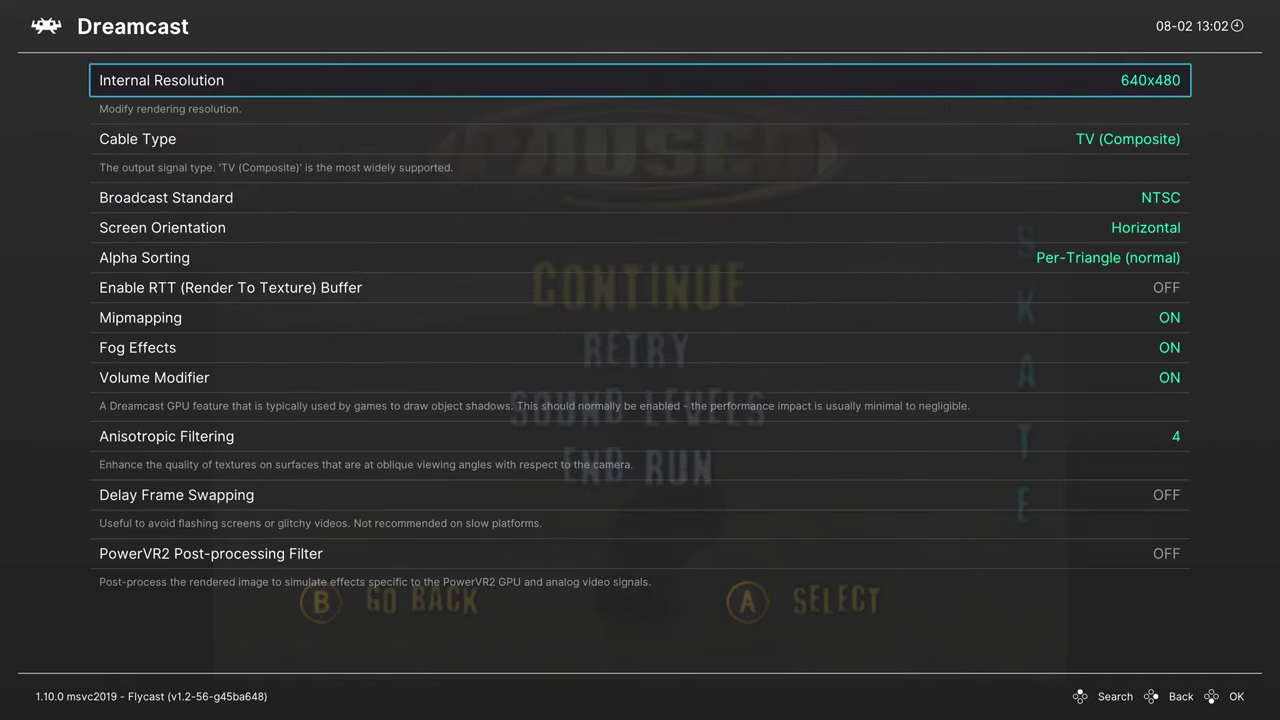
key(Return)
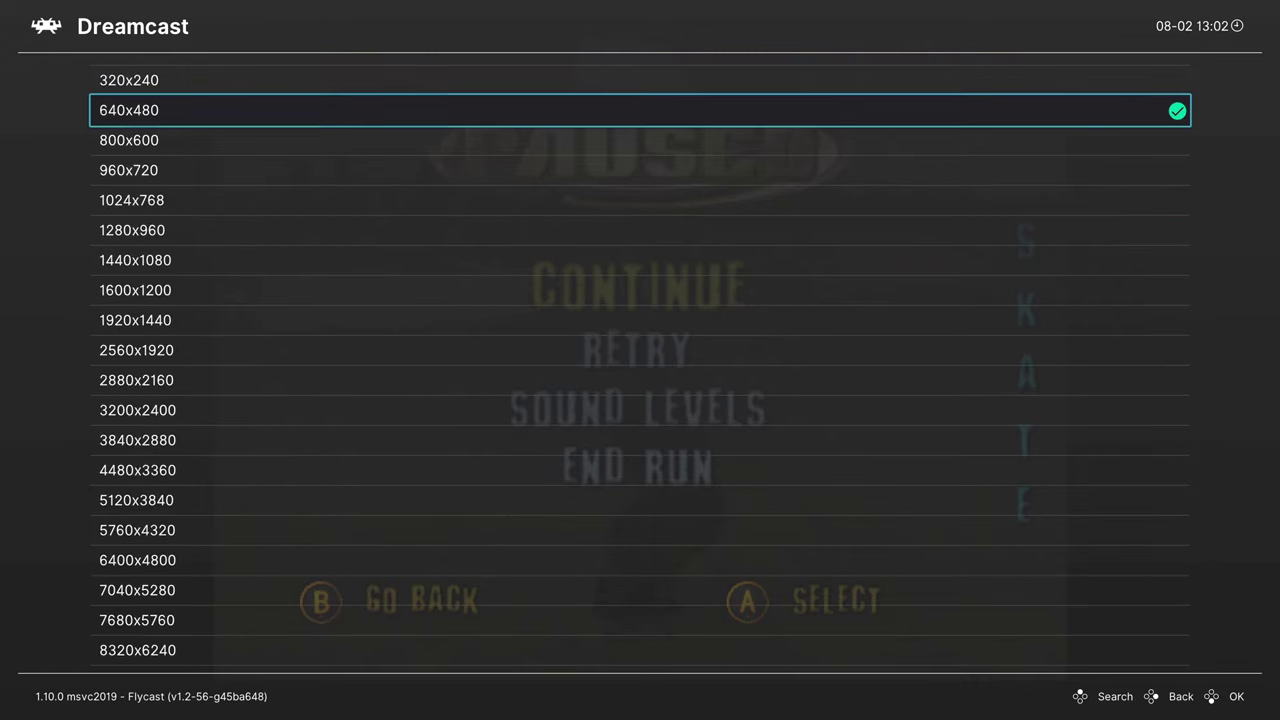
key(Down)
key(Down)
key(Down)
key(Down)
key(Down)
key(Down)
key(Down)
key(Down)
key(Down)
key(Down)
key(Down)
key(Down)
key(Down)
key(Down)
key(Down)
key(Down)
key(Down)
key(Down)
key(Down)
key(Down)
key(Down)
key(Down)
key(Down)
key(Down)
key(Down)
key(Down)
key(Down)
key(Down)
key(Down)
key(Down)
key(Down)
key(Down)
key(Down)
key(Down)
key(Down)
key(Down)
key(Down)
key(Down)
key(Down)
key(Down)
key(Down)
key(Down)
key(Down)
key(Down)
key(Down)
key(Down)
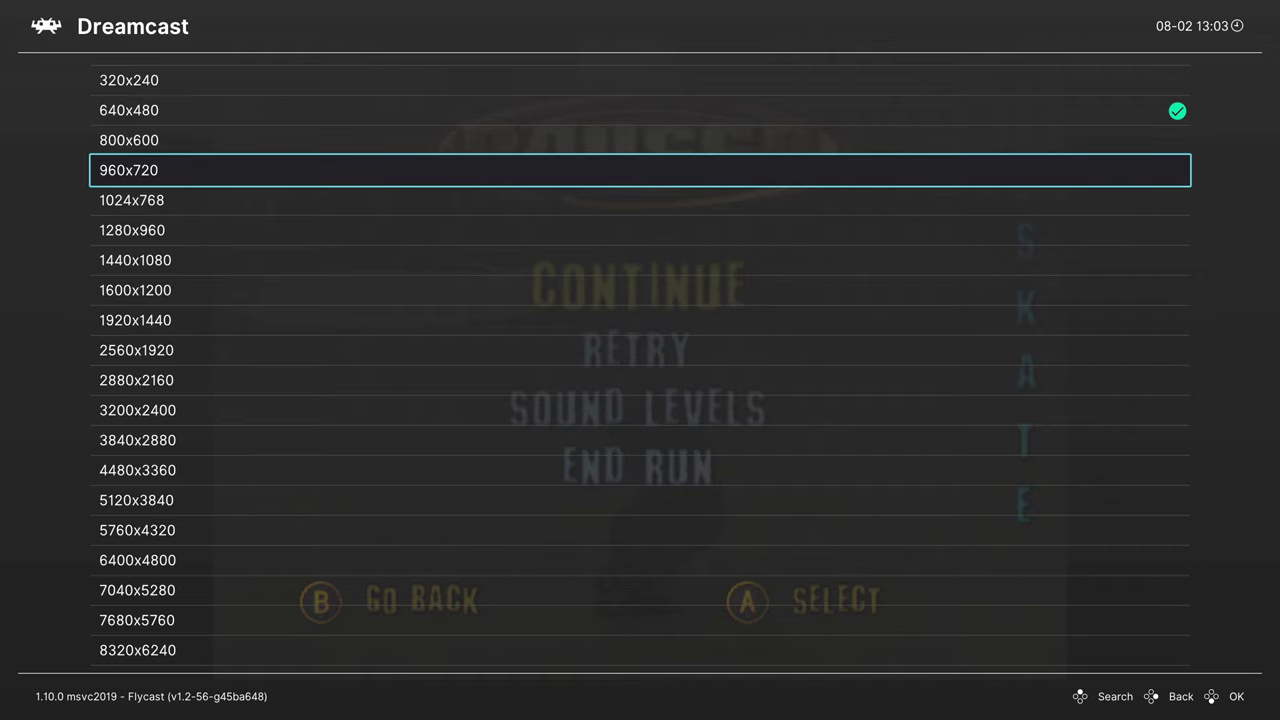
key(Down)
key(Down)
key(Down)
key(Down)
key(Down)
key(Down)
key(Down)
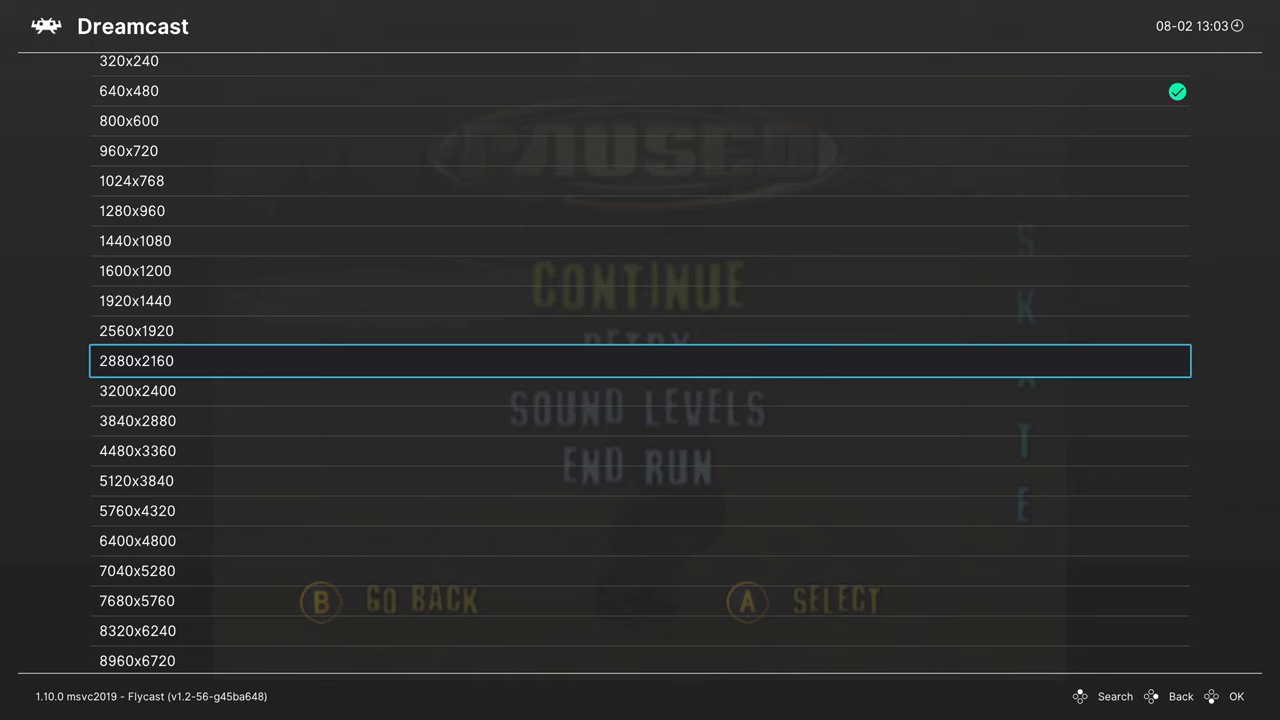
key(Return)
- Set the Cable Type to VGA and keep NTSC as the Broadcast Standard
key(Down)
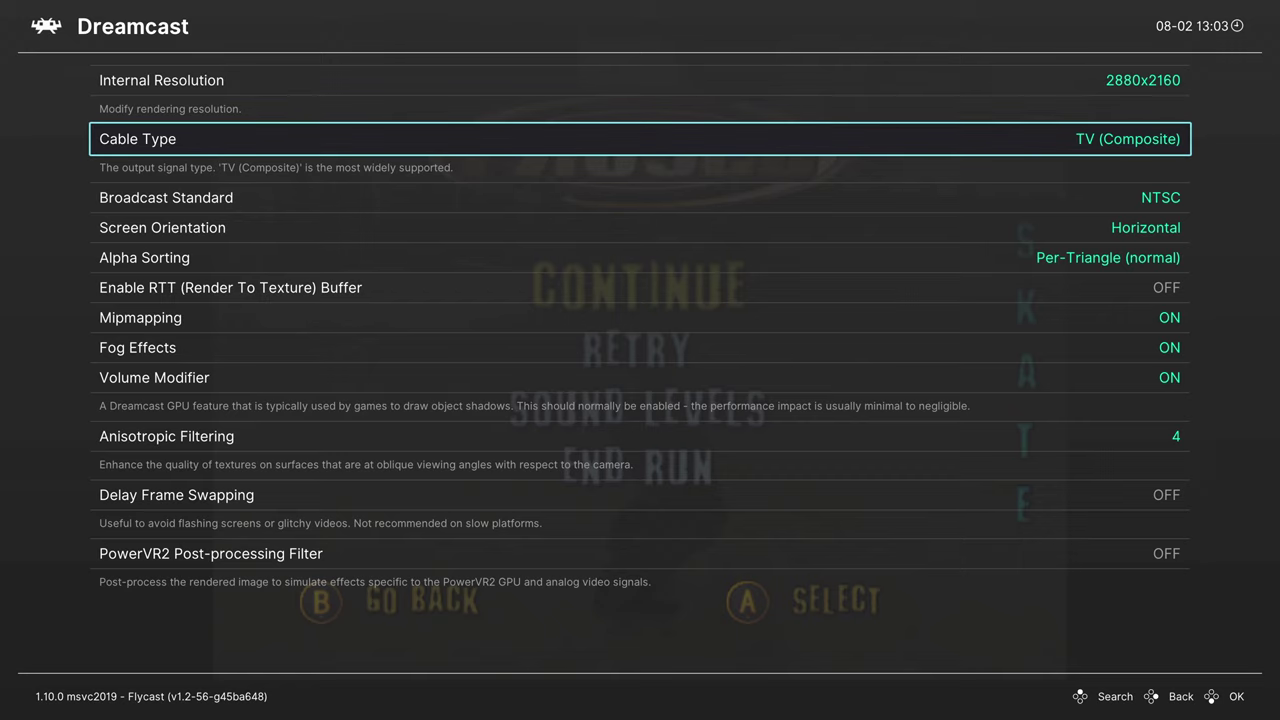
key(Return)
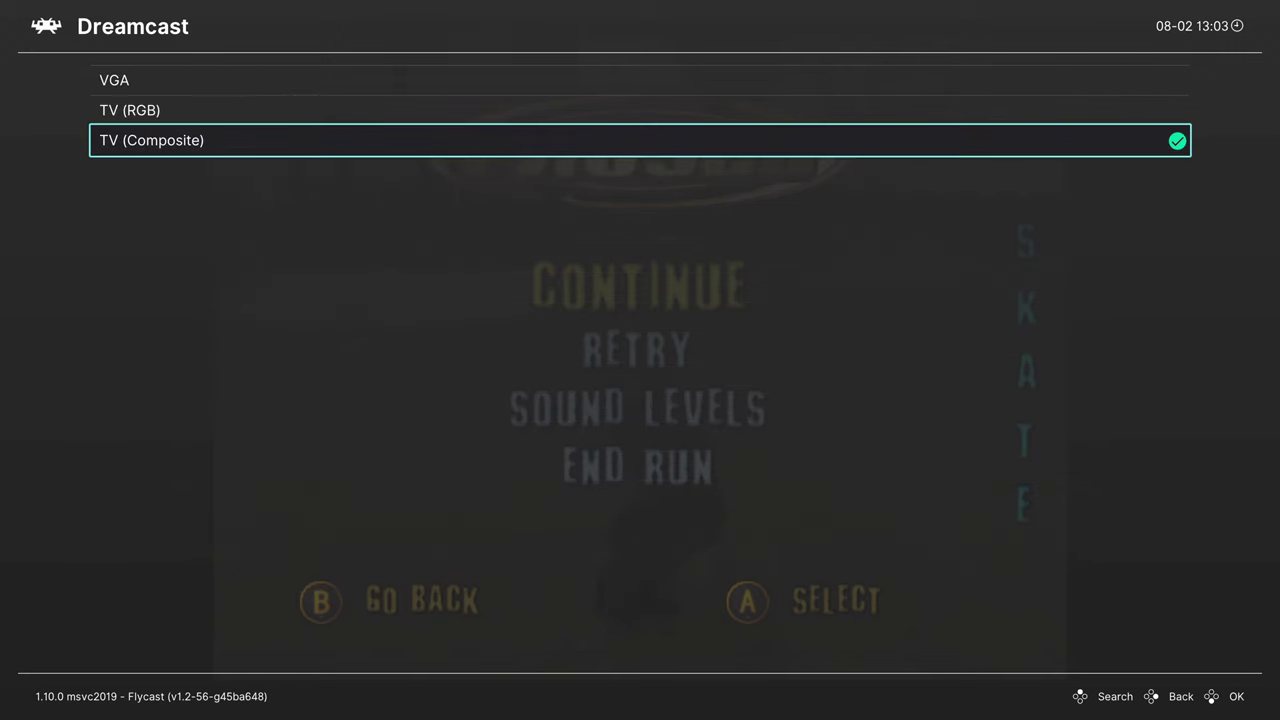
key(Up)
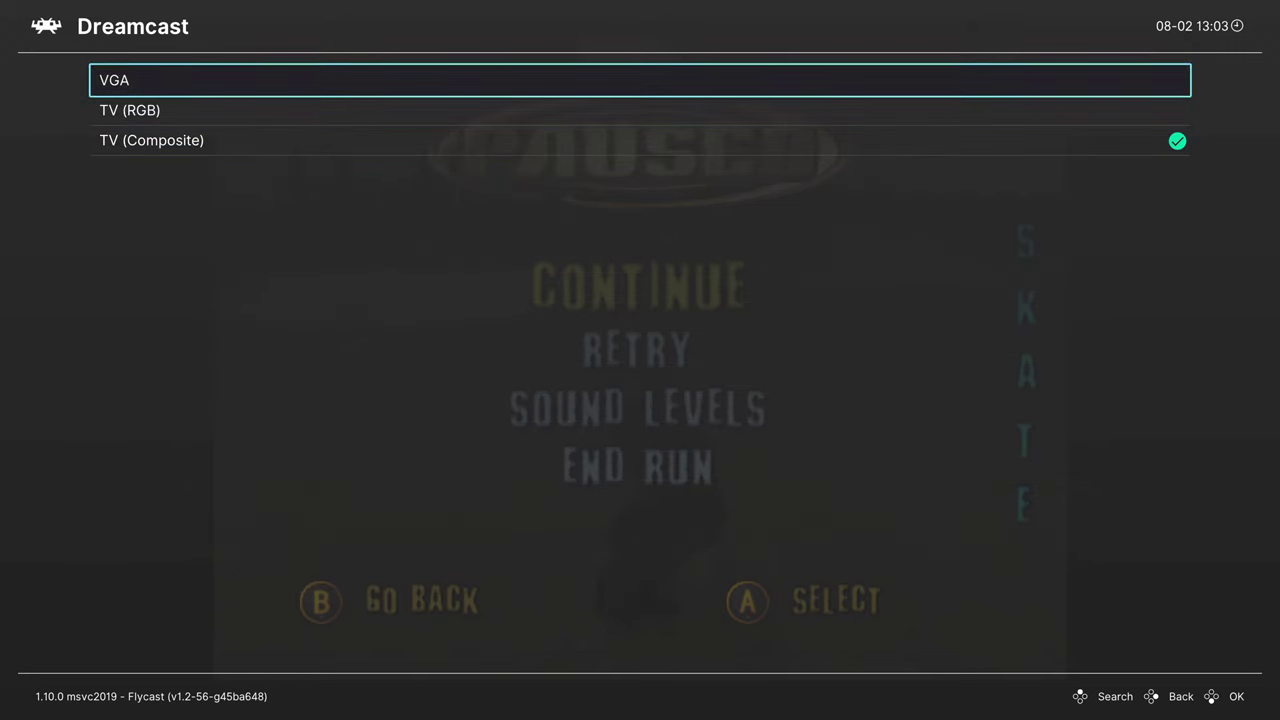
key(Return)
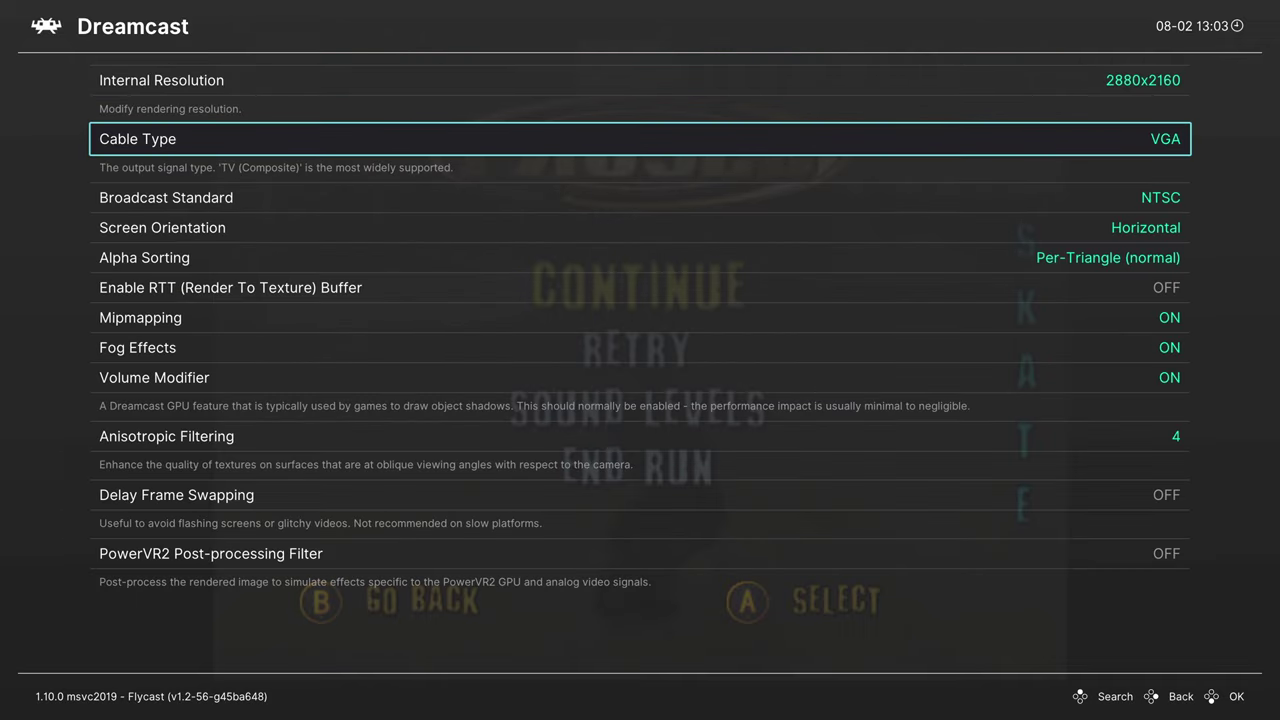
key(Return)
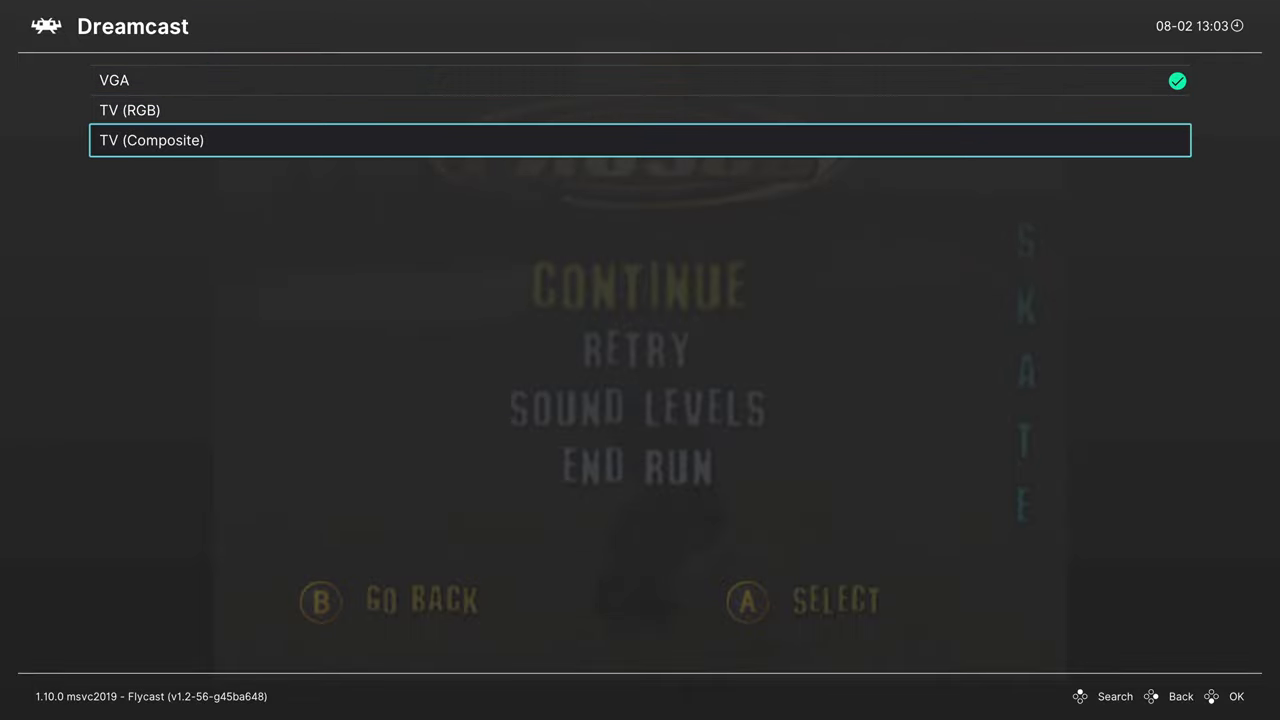
key(Return)
key(Down)
key(Return)
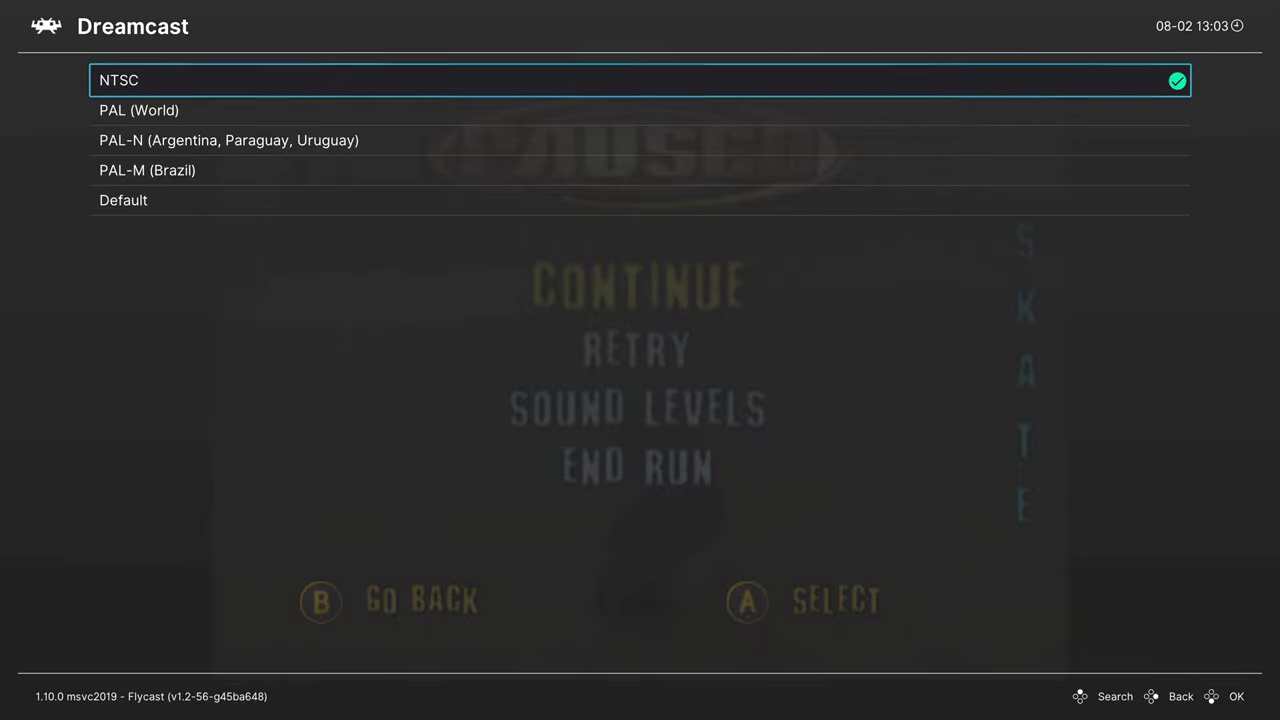
key(Return)
- Try the Vertical screen orientation, then restore Screen Orientation to Horizontal
key(Down)
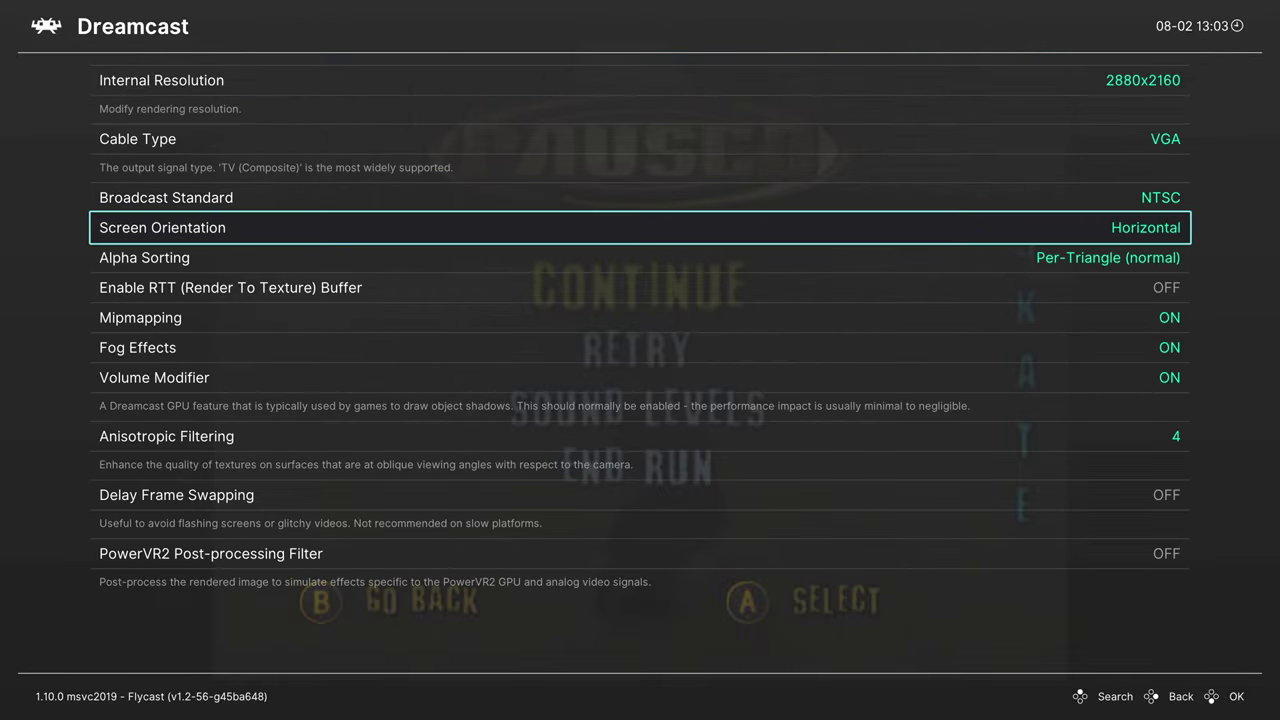
key(Return)
key(Down)
key(Return)
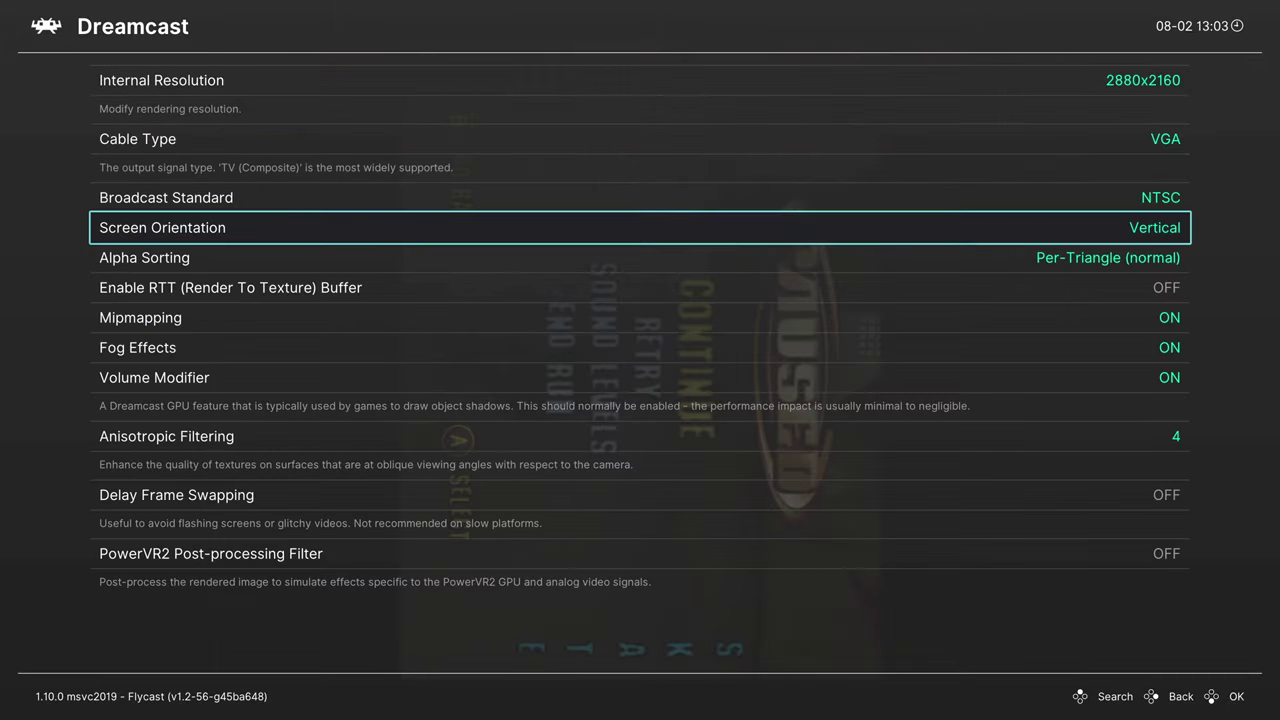
key(Return)
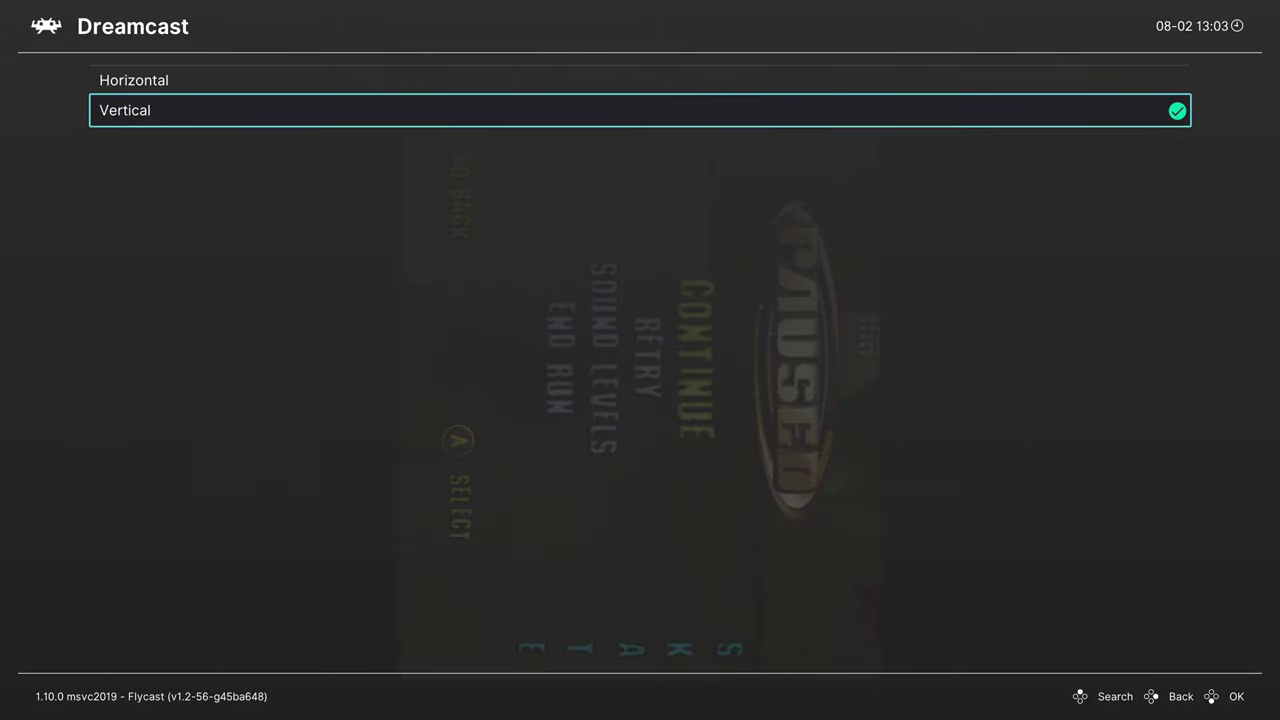
key(Return)
key(Return)
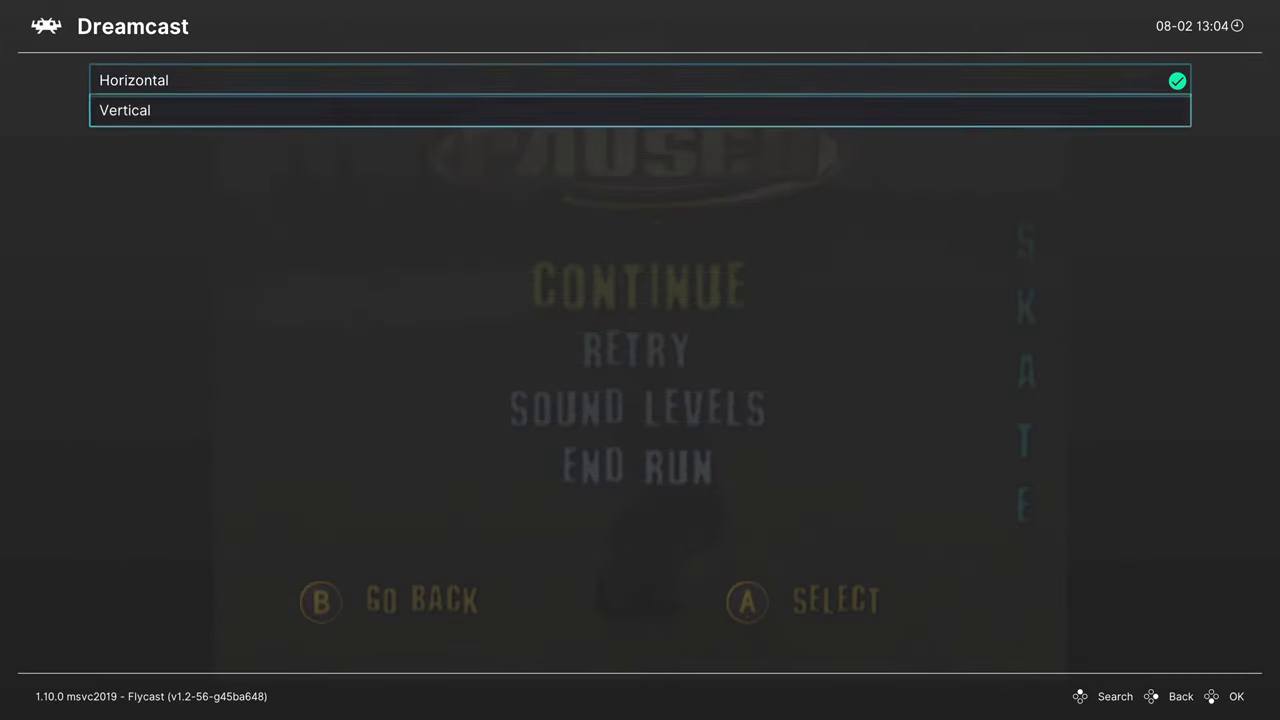
key(Return)
key(Return)
key(Up)
key(Return)
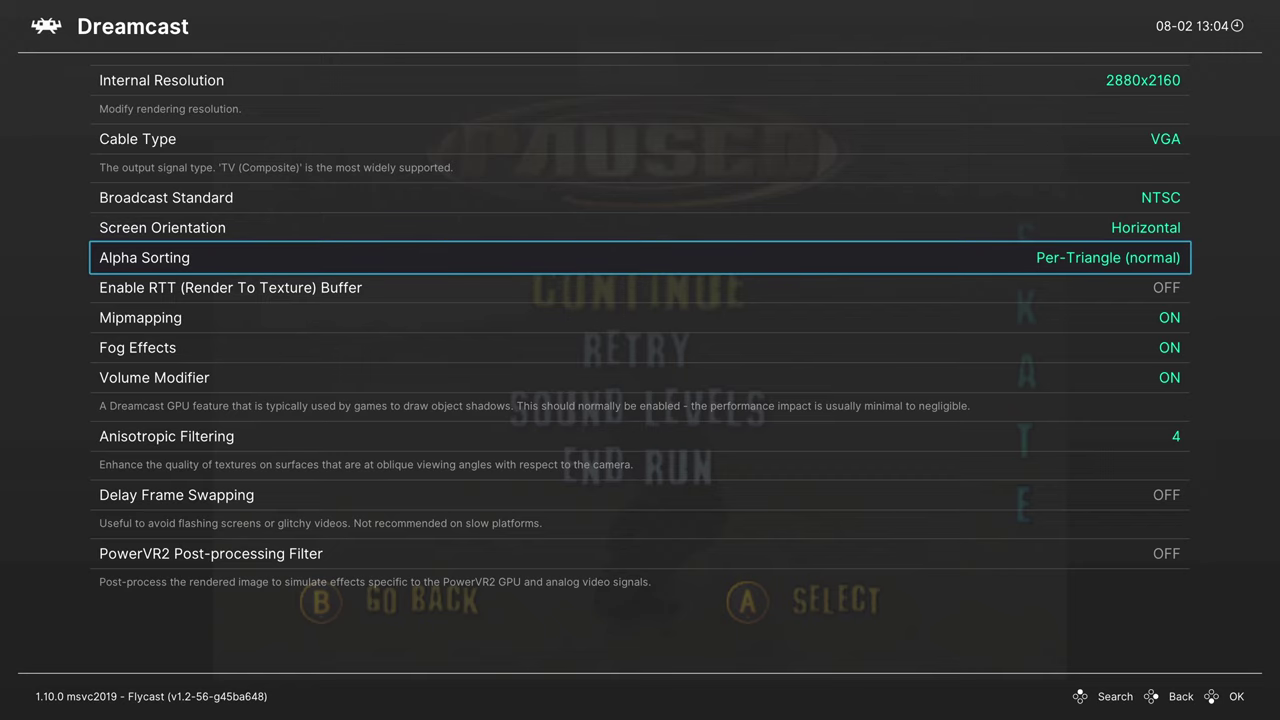
- Set Alpha Sorting to Per-Pixel (accurate, but slowest)
key(Return)
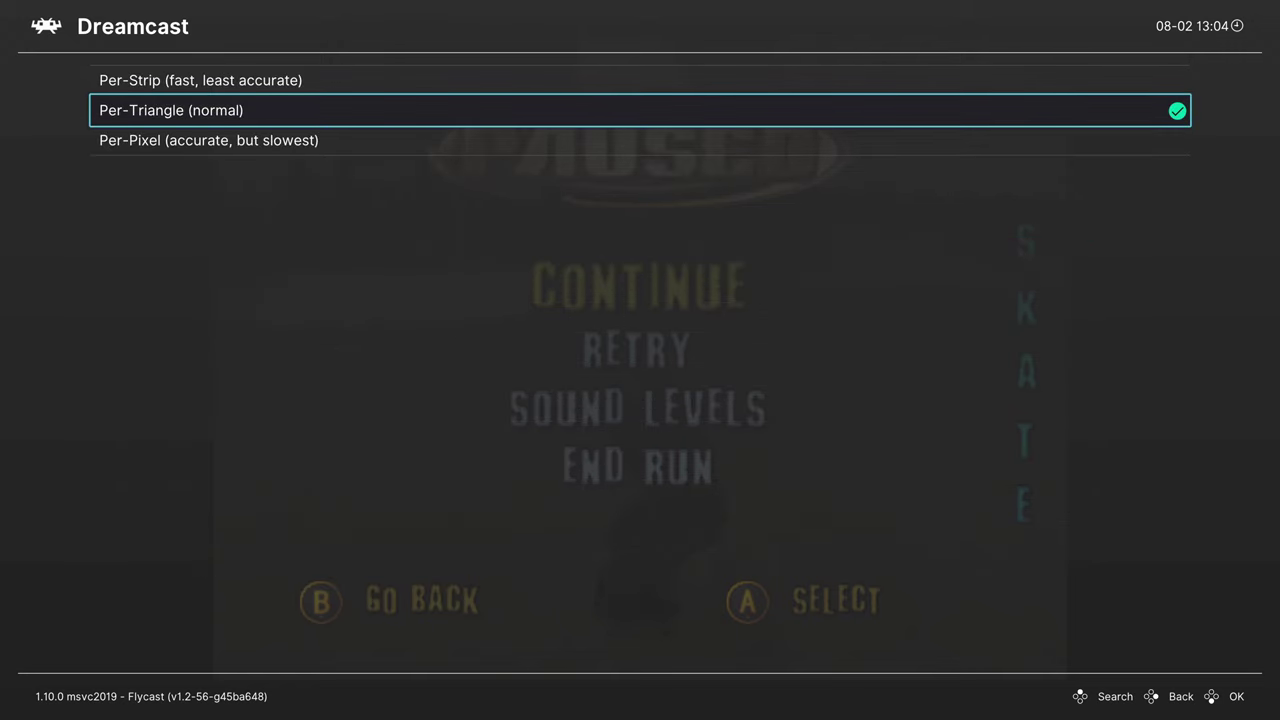
key(Down)
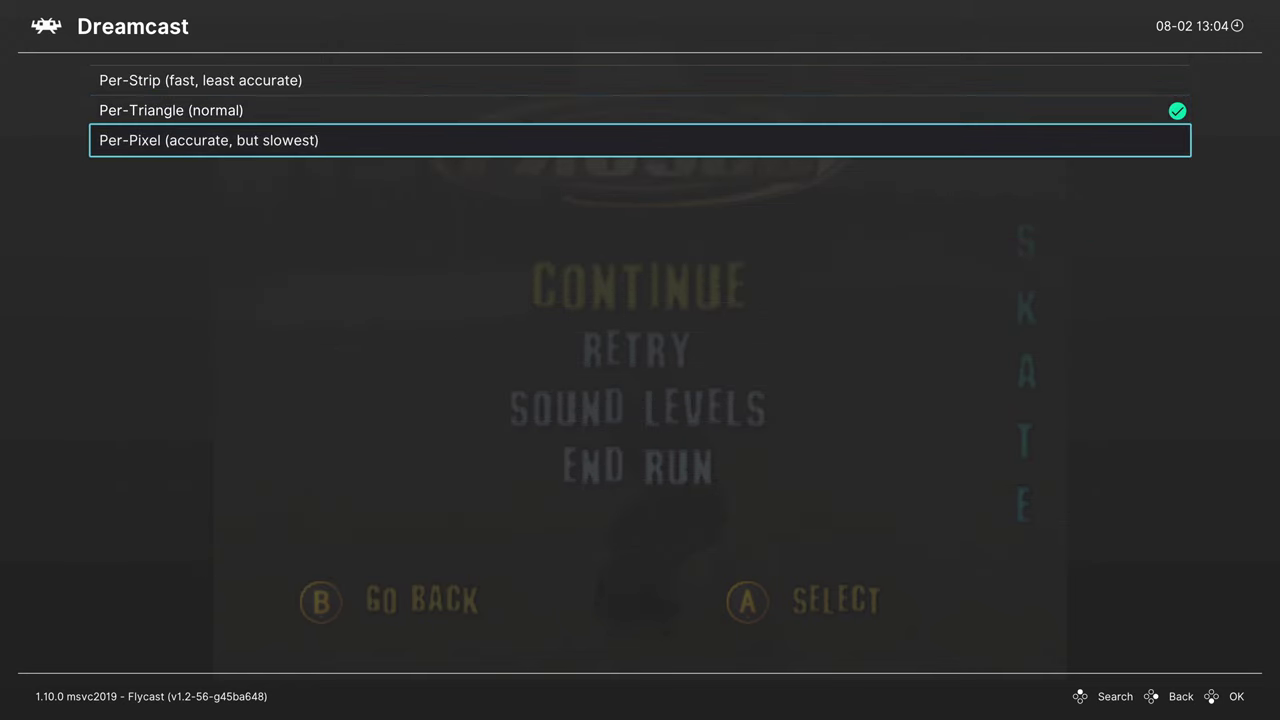
key(Return)
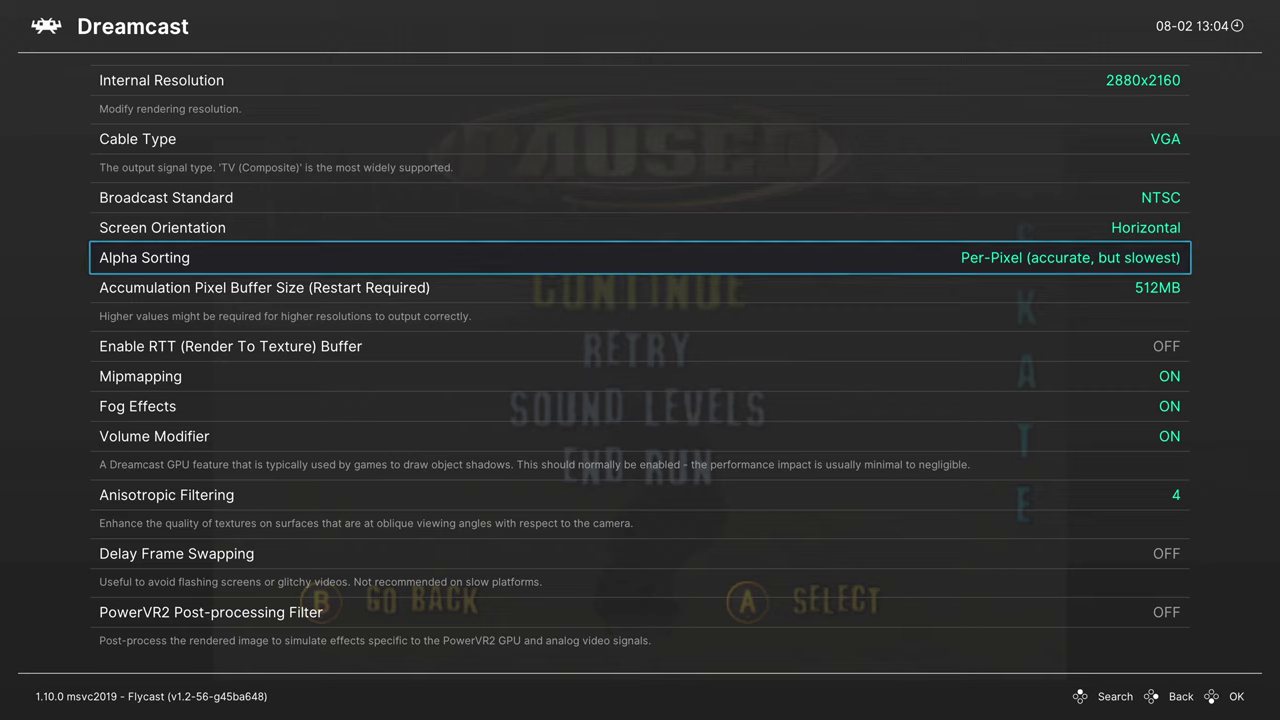
- Set the Accumulation Pixel Buffer Size to 4GB and enable the RTT (Render To Texture) Buffer
key(Down)
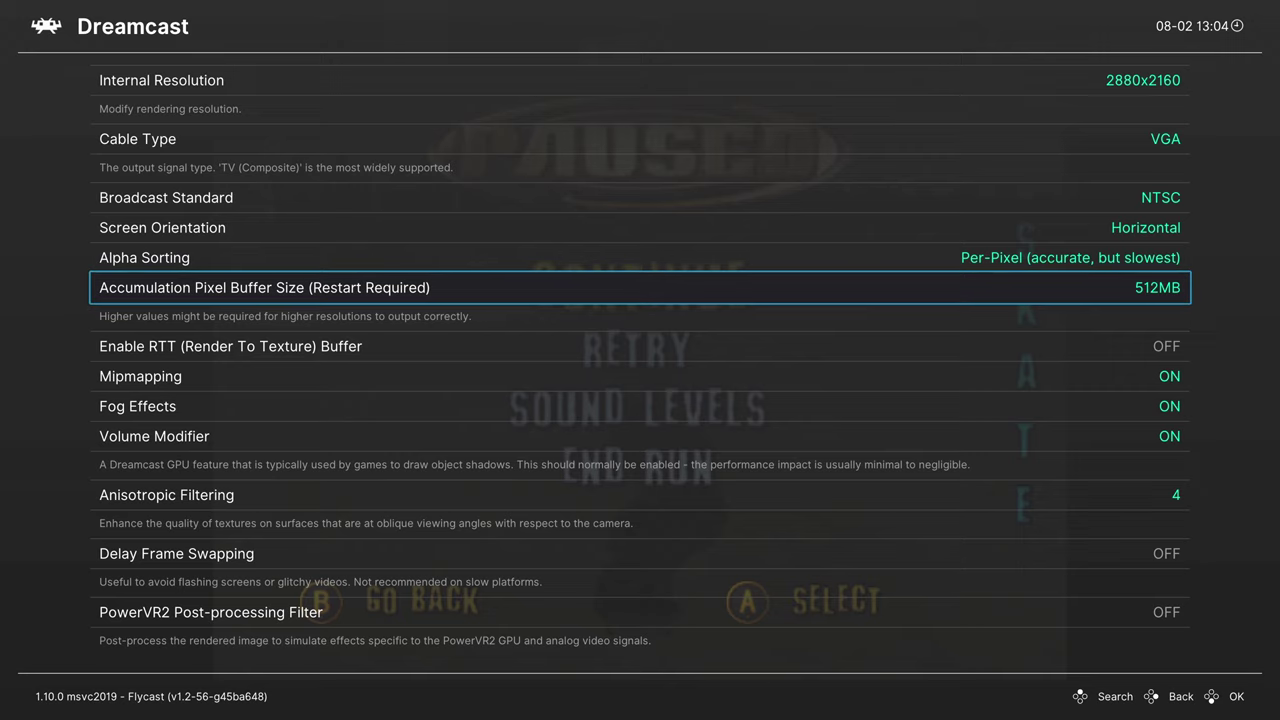
key(Return)
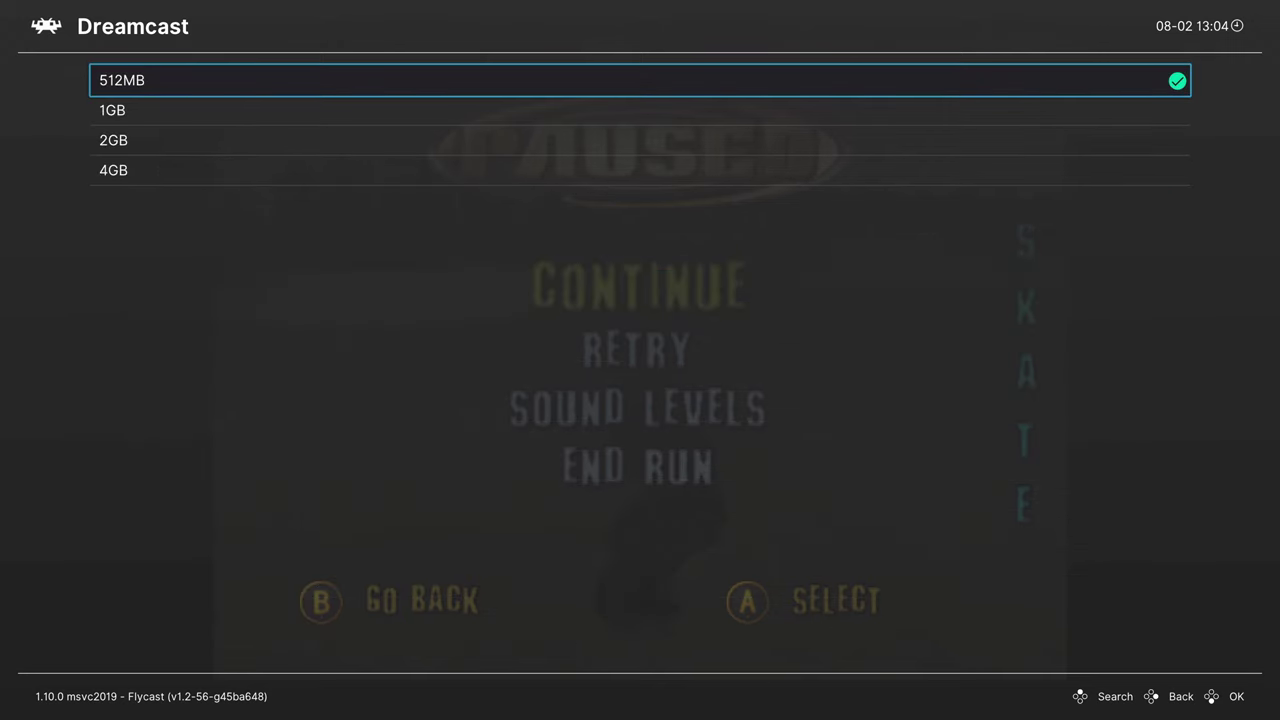
key(Down)
key(Down)
key(Down)
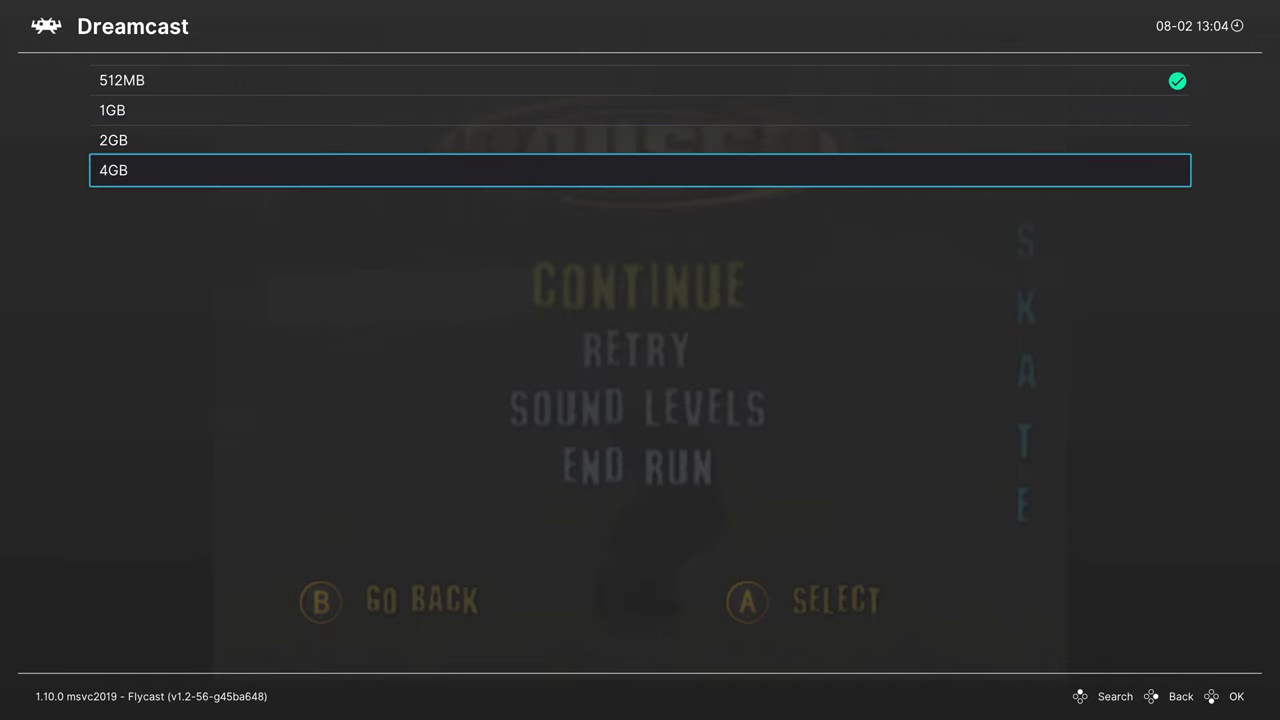
key(Return)
key(Down)
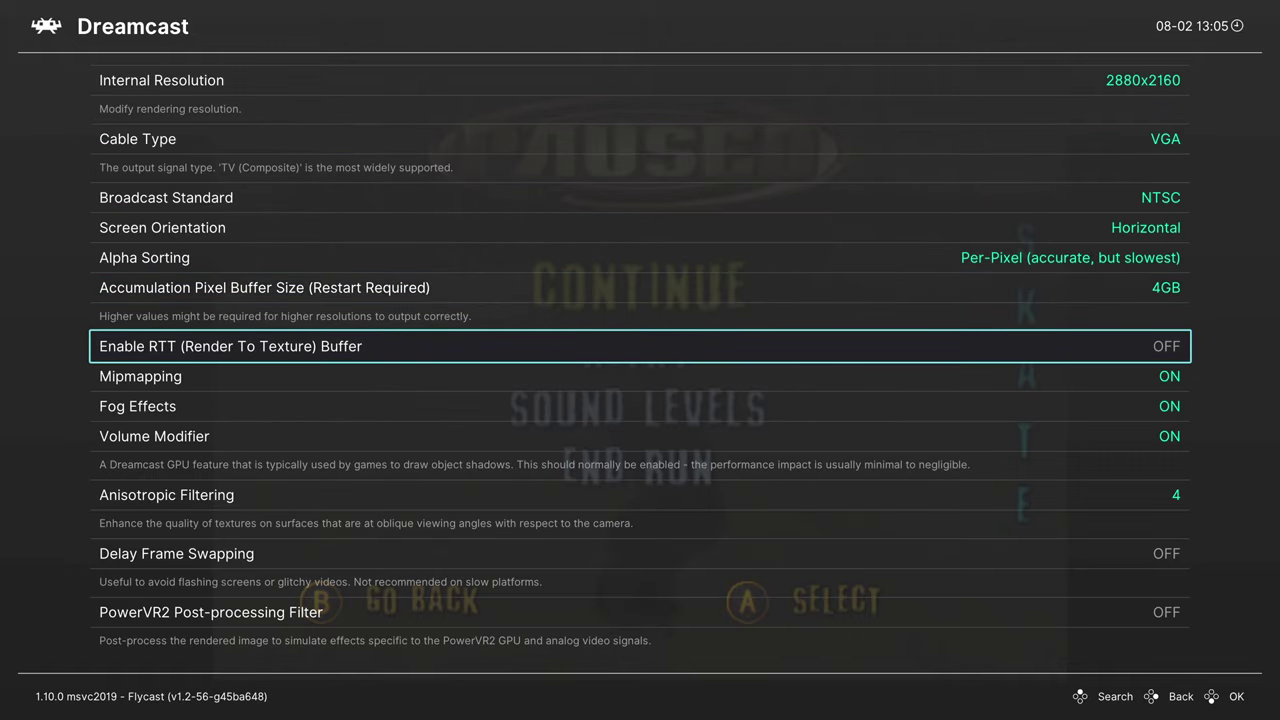
key(Return)
- Set Anisotropic Filtering to 16, leaving Mipmapping, Fog Effects and Volume Modifier on
key(Down)
key(Down)
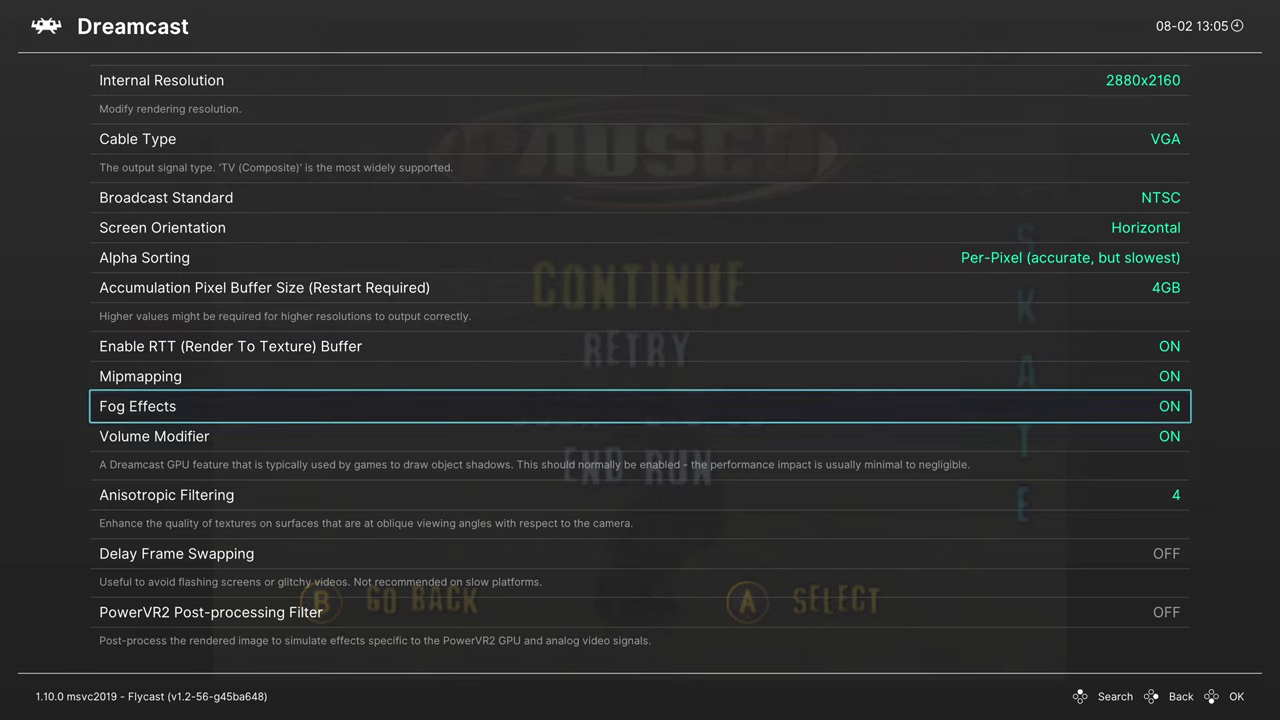
key(Down)
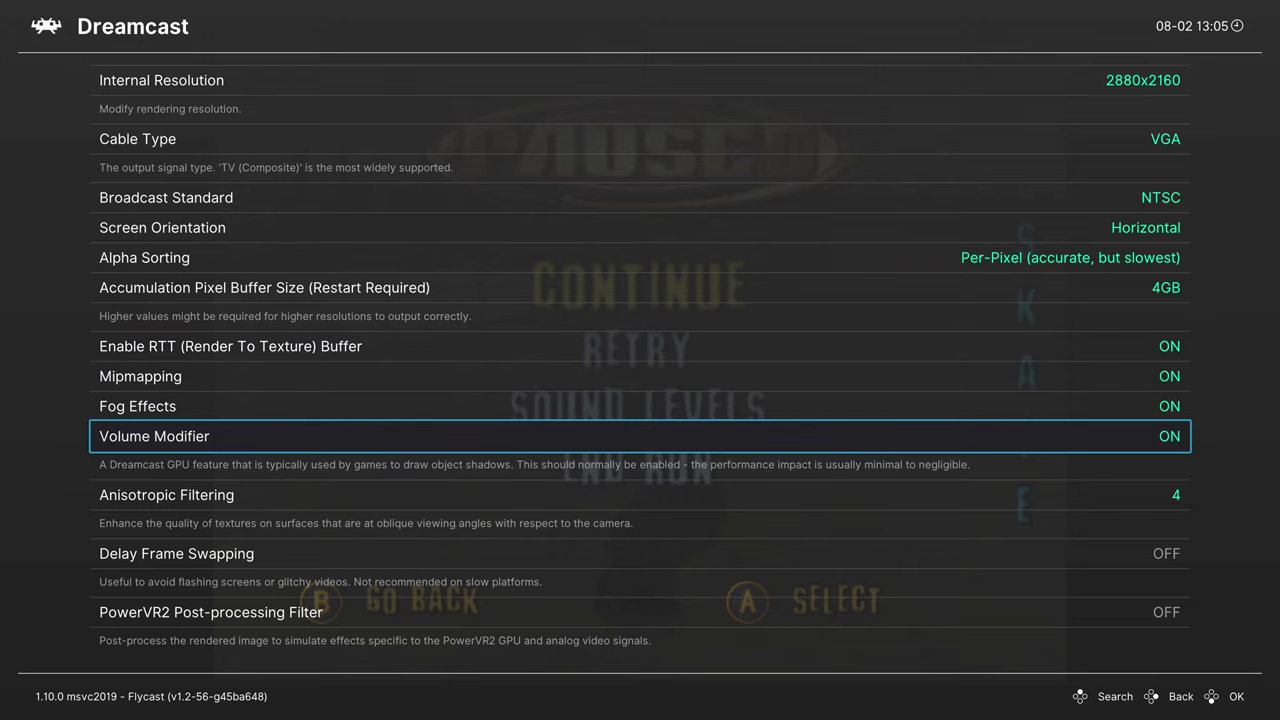
key(Down)
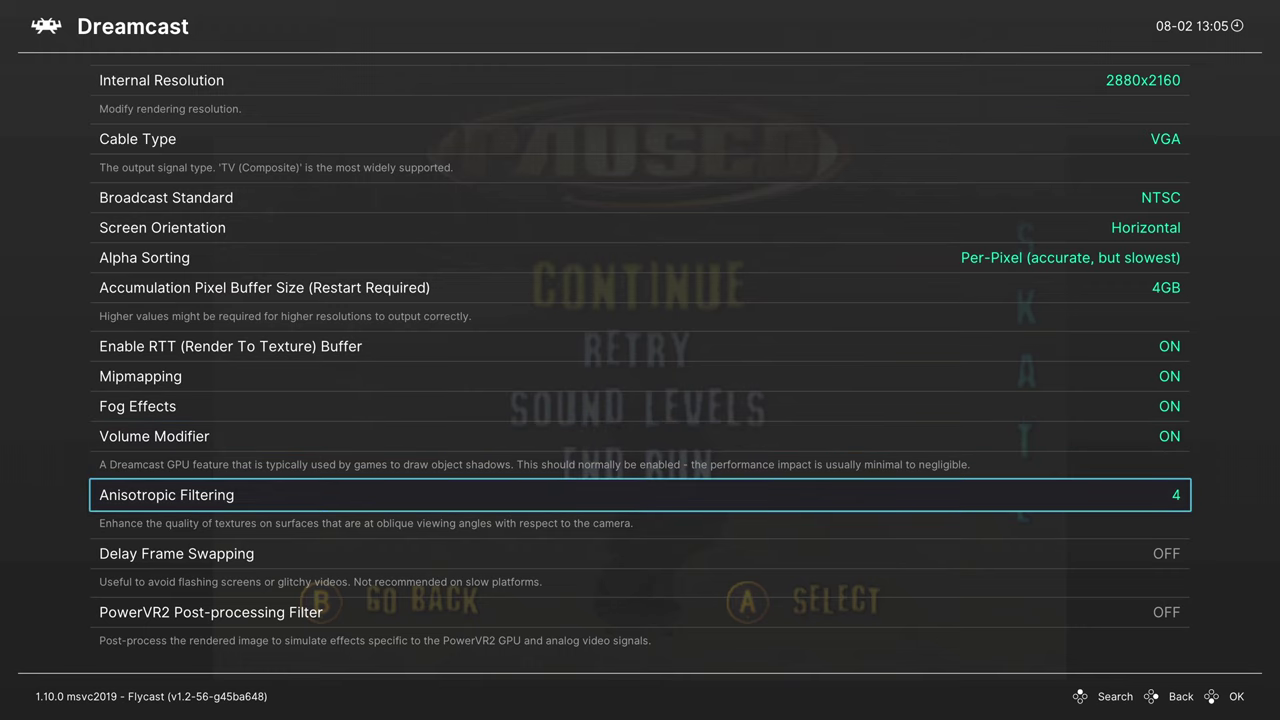
key(Return)
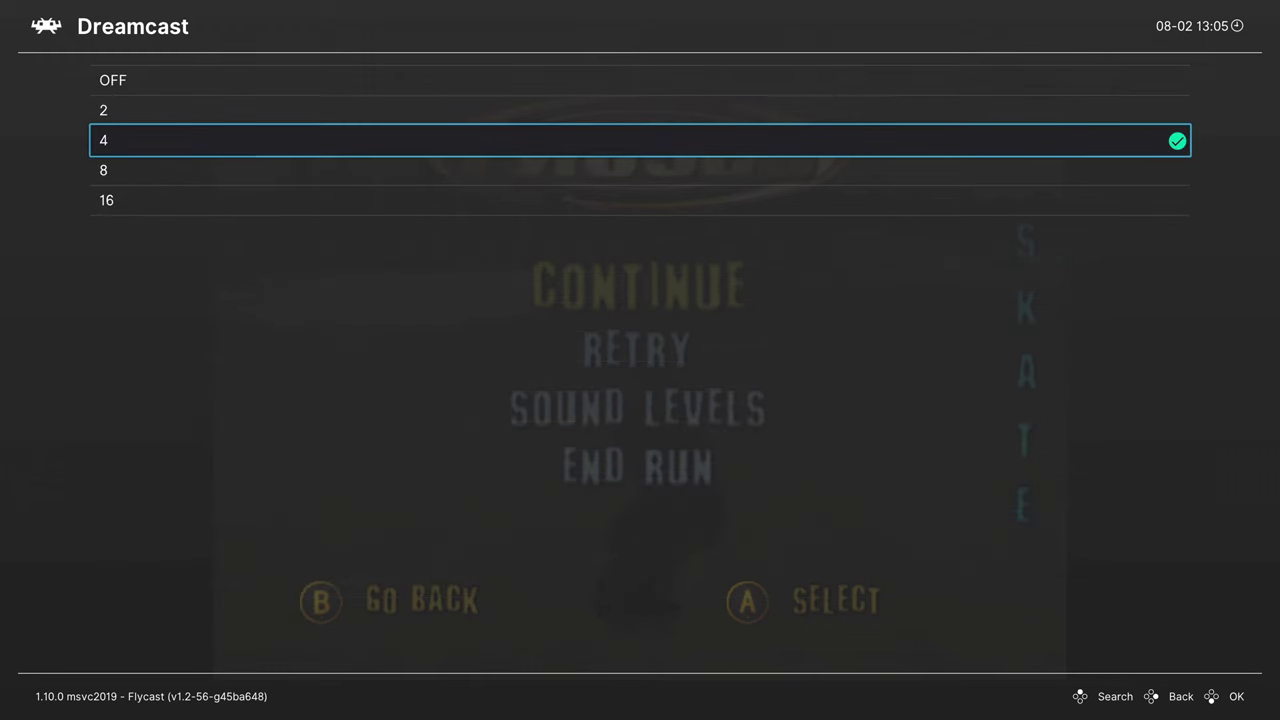
key(Down)
key(Down)
key(Return)
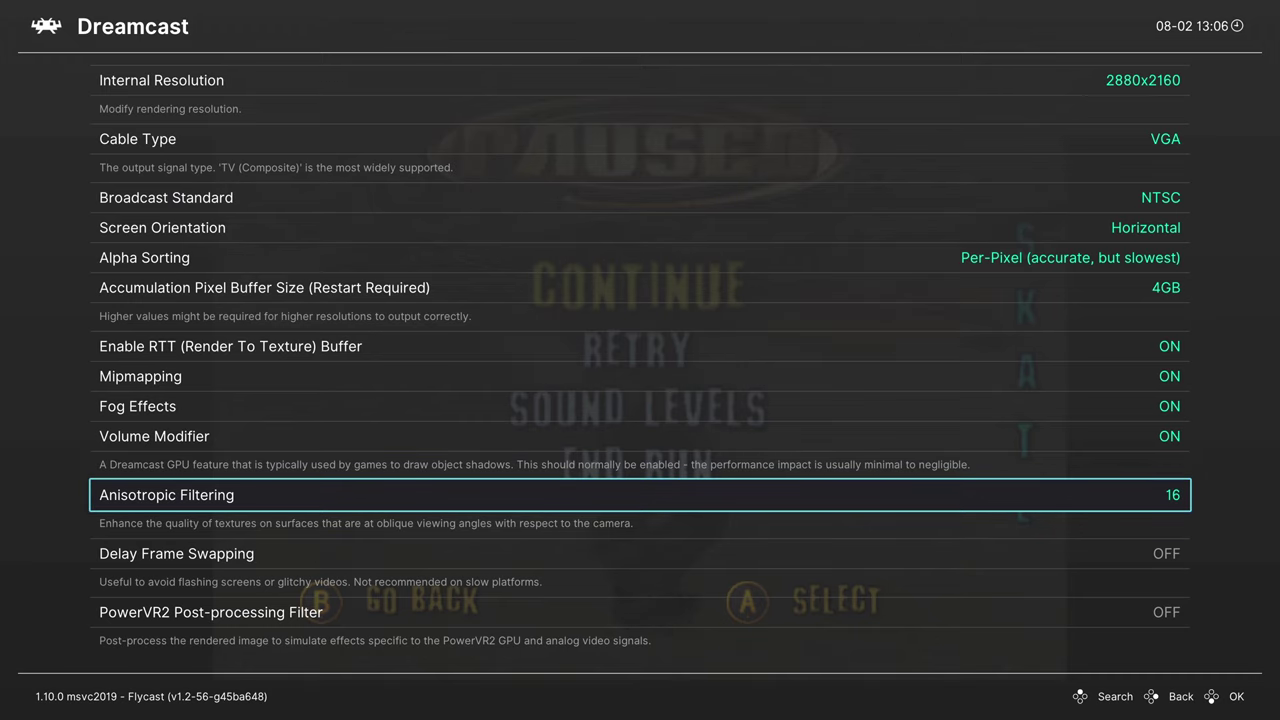
key(Down)
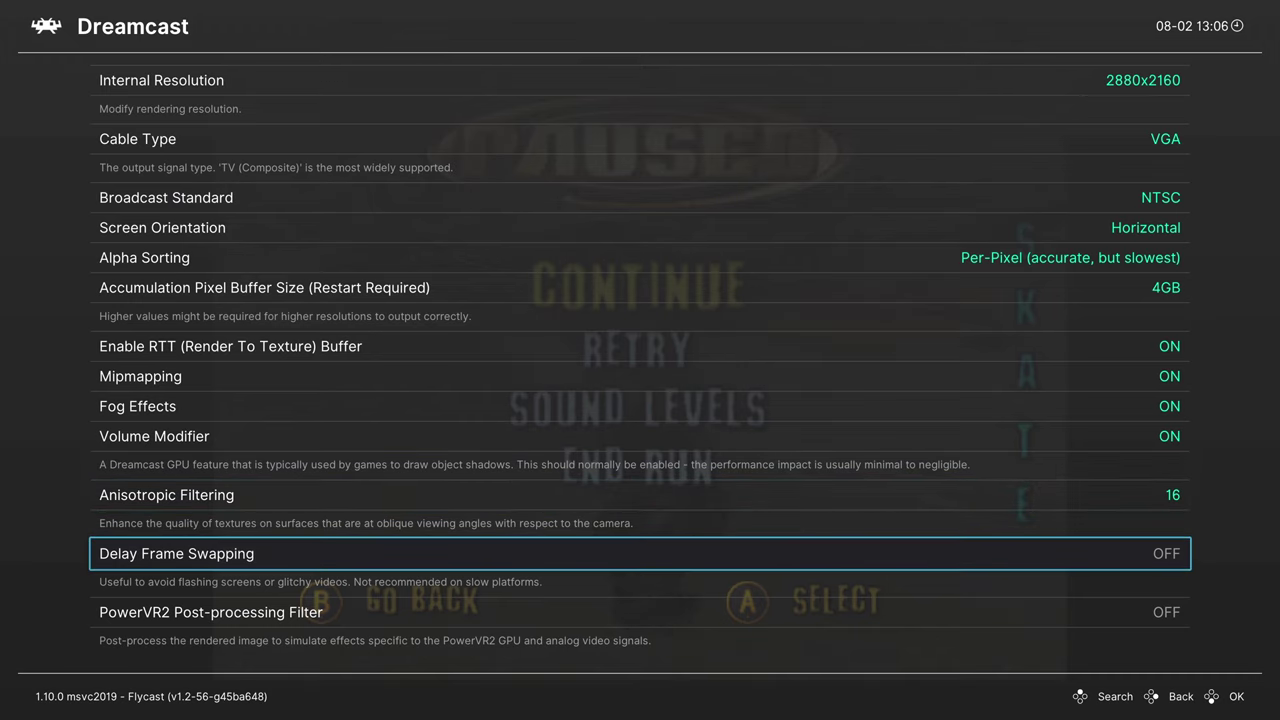
- Try enabling Delay Frame Swapping, then restore it to OFF
key(Return)
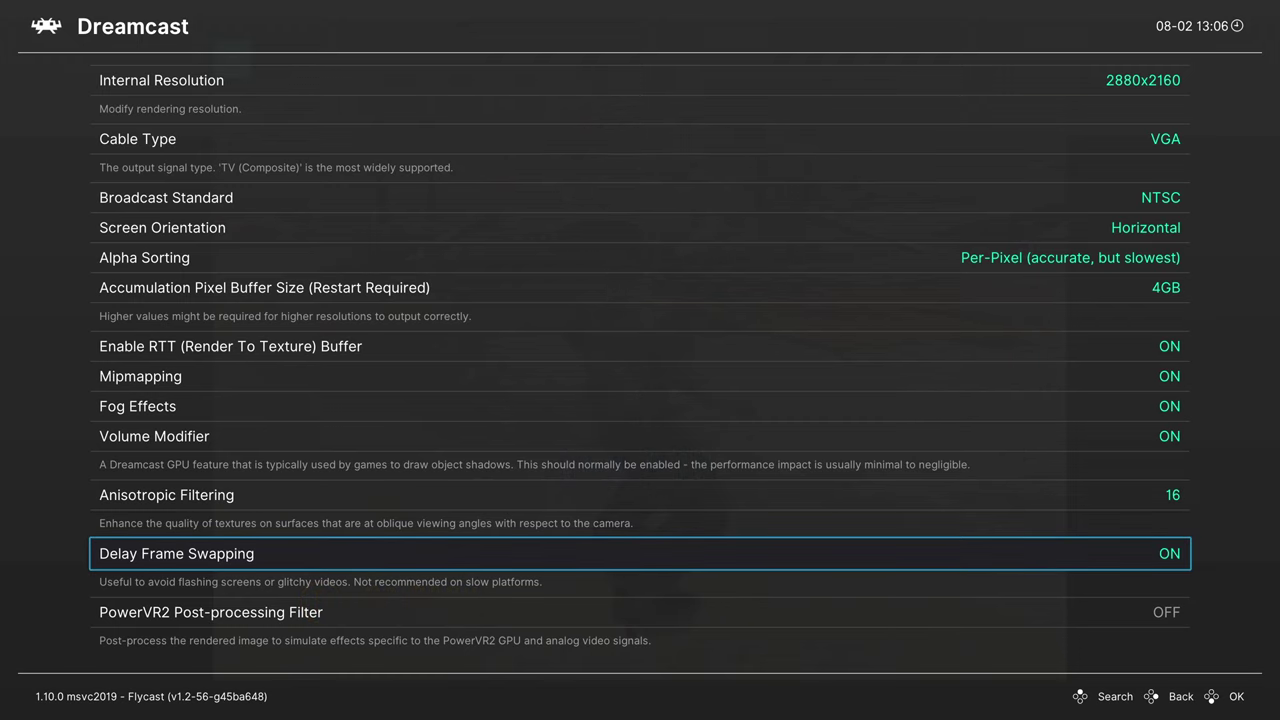
key(Return)
key(Return)
key(Return)
key(Return)
key(Return)
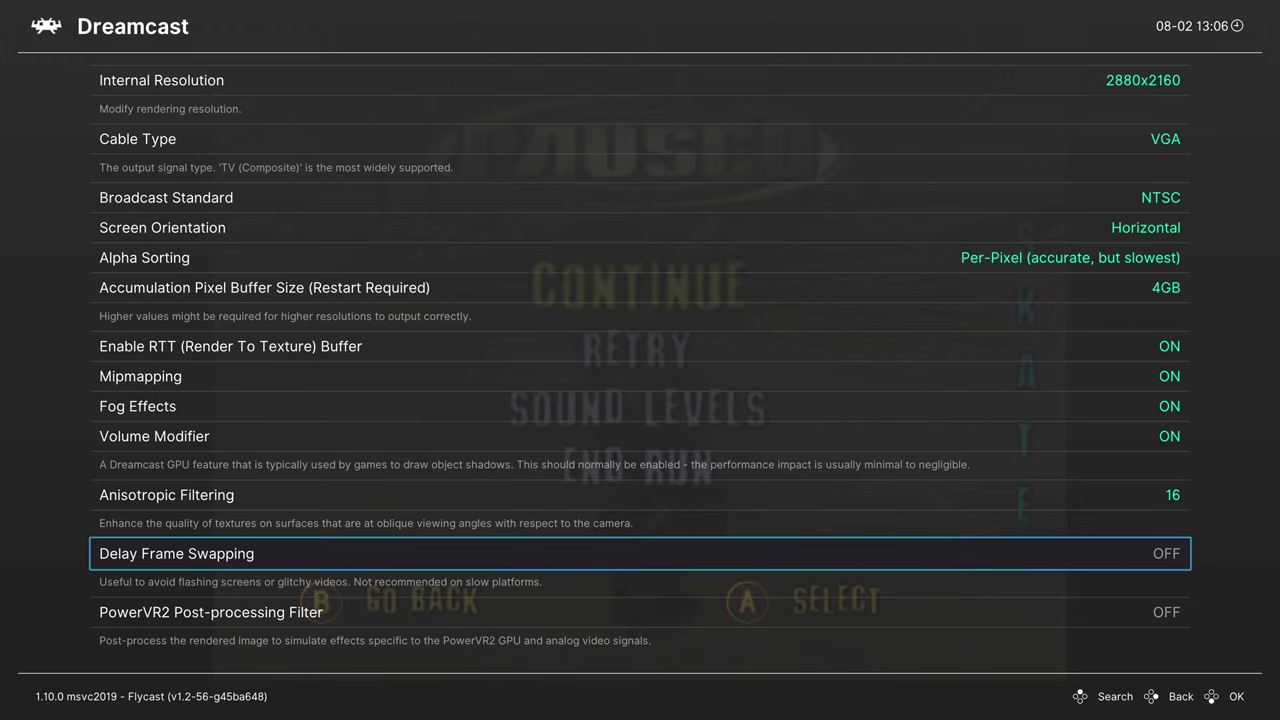
key(Return)
key(Return)
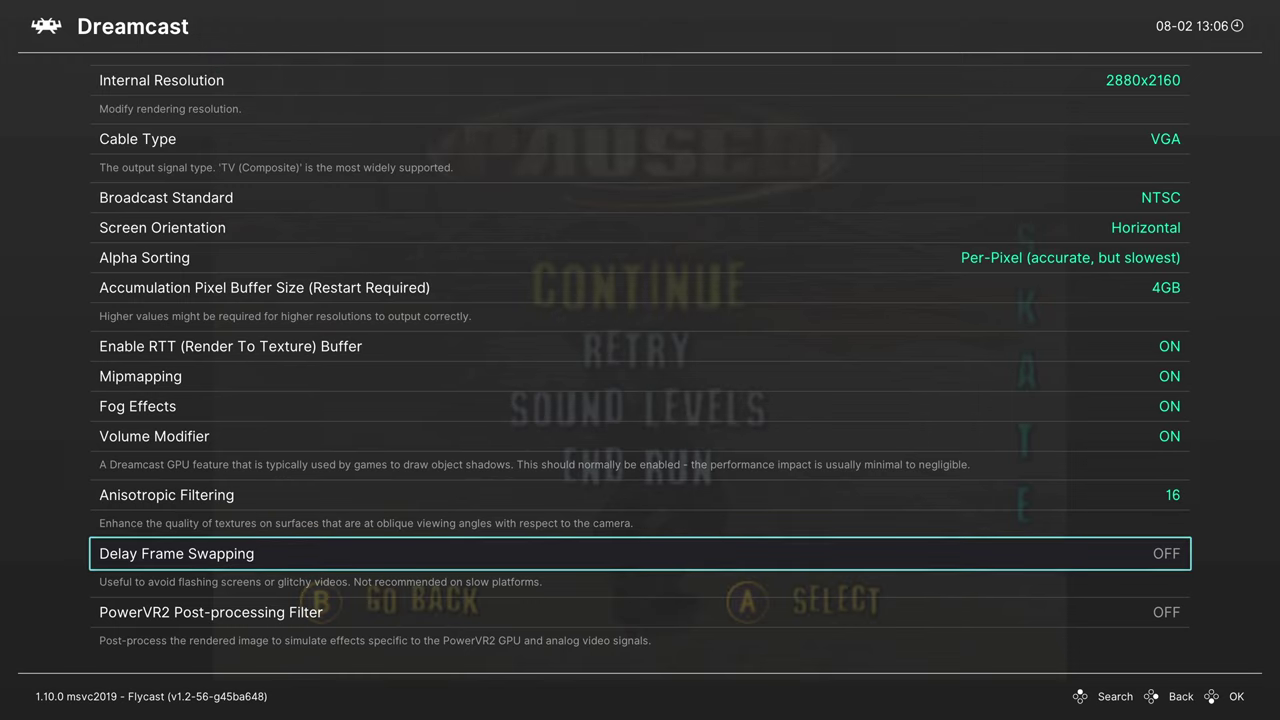
- Turn on the PowerVR2 Post-processing Filter and leave the video options
click(640, 612)
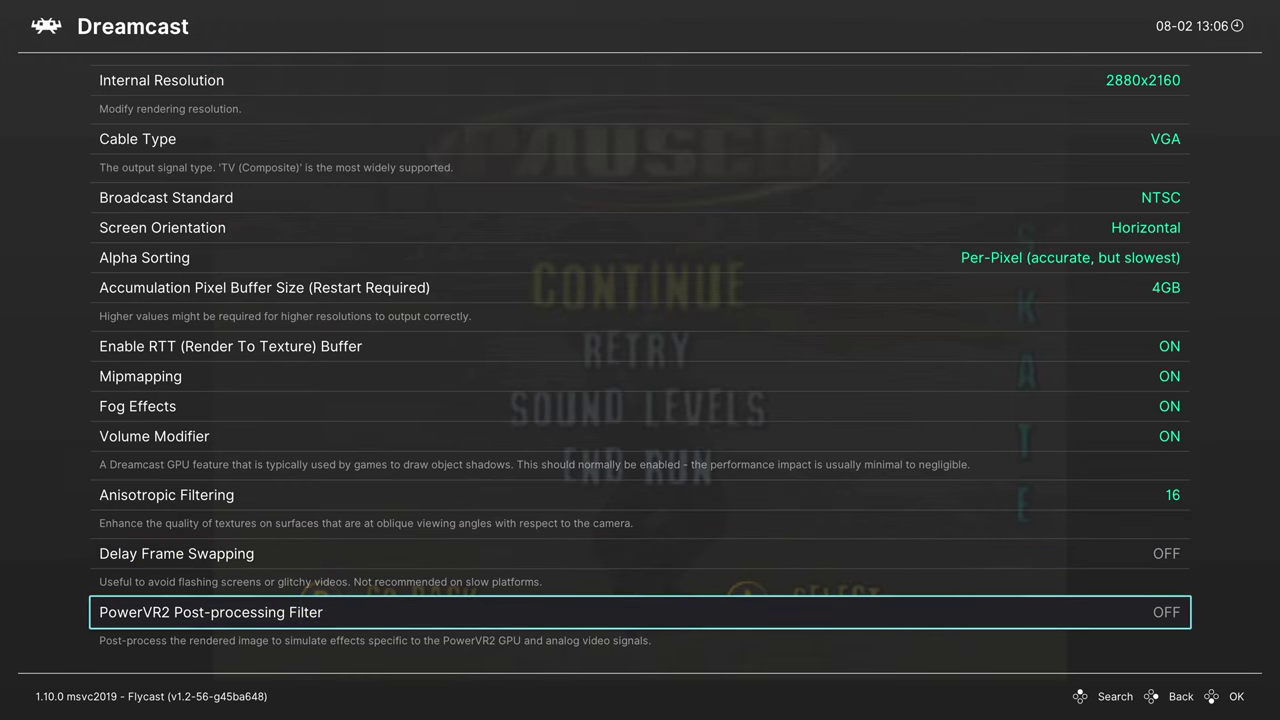
key(Return)
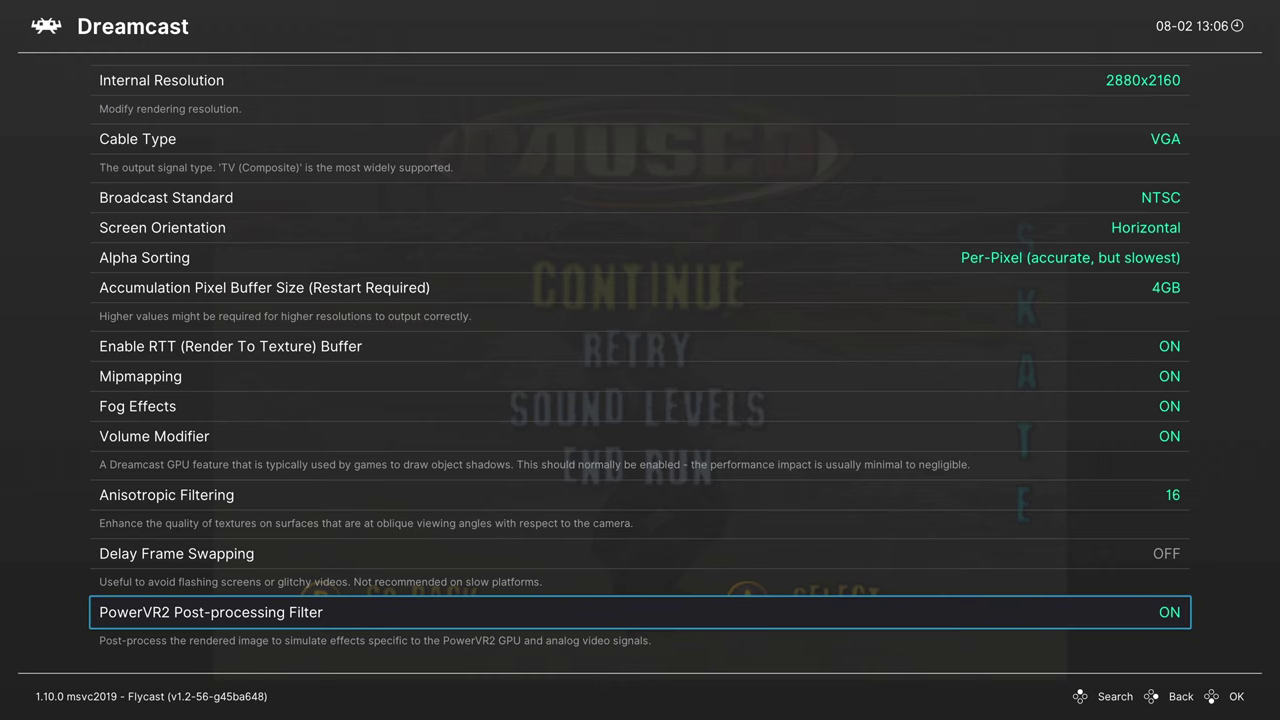
key(BackSpace)
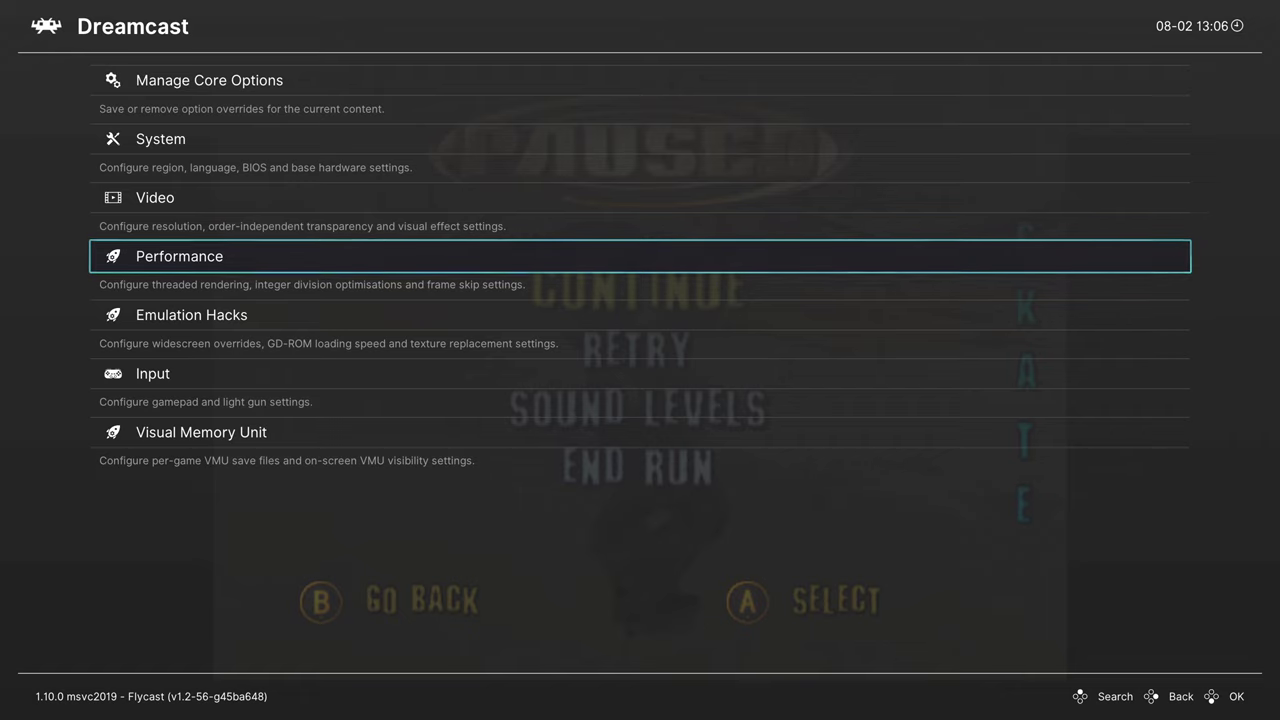
- Examine the Performance core options for Threaded Rendering, Auto Skip Frame and Frame Skipping
key(Return)
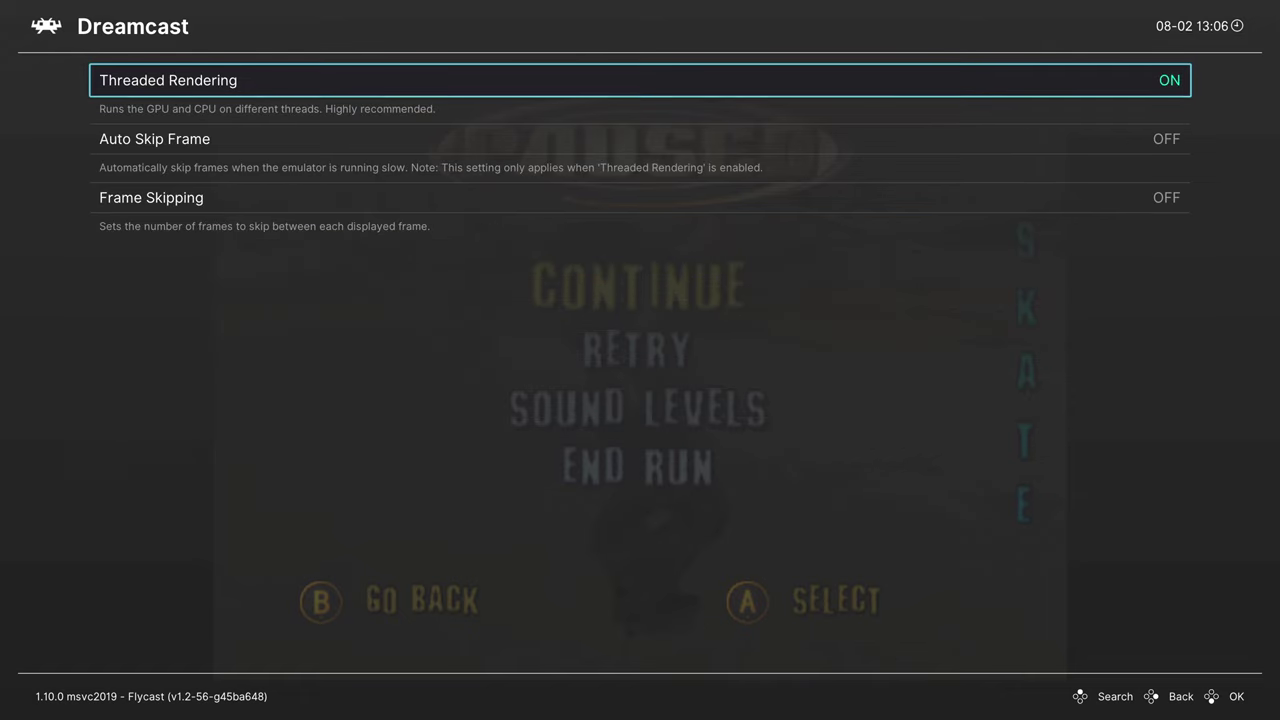
key(Down)
key(Down)
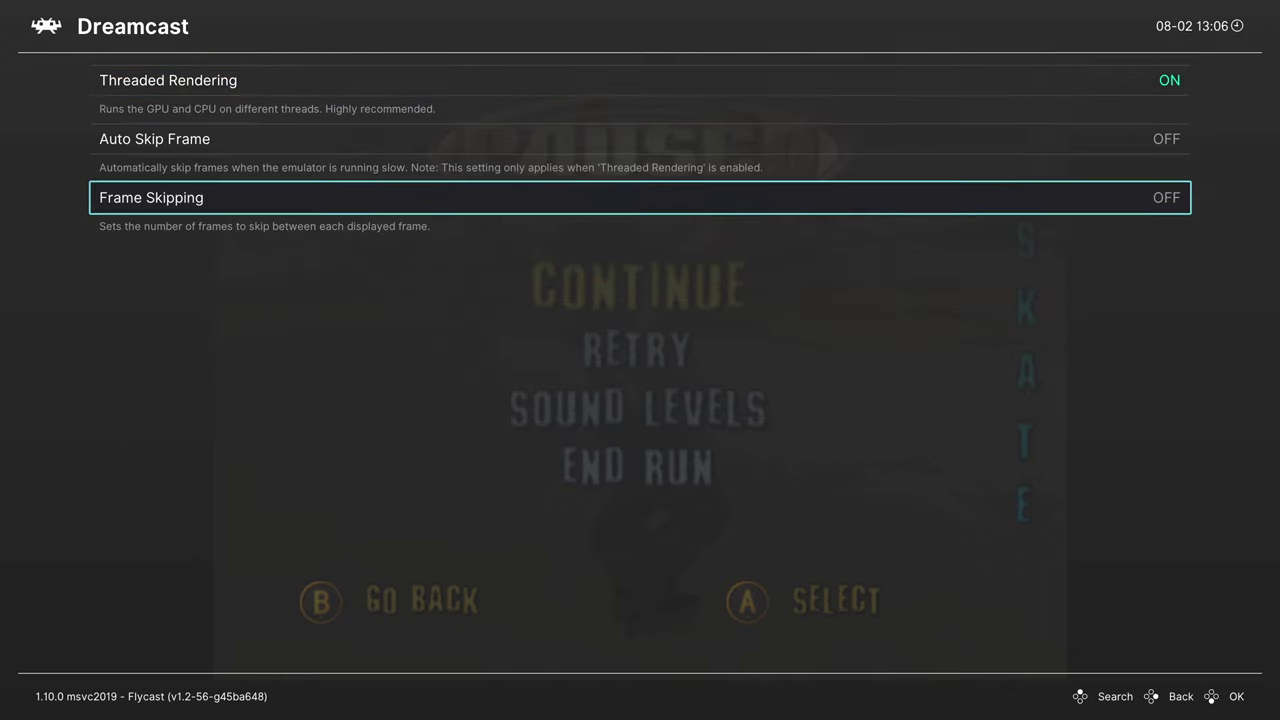
key(Up)
key(Down)
key(Up)
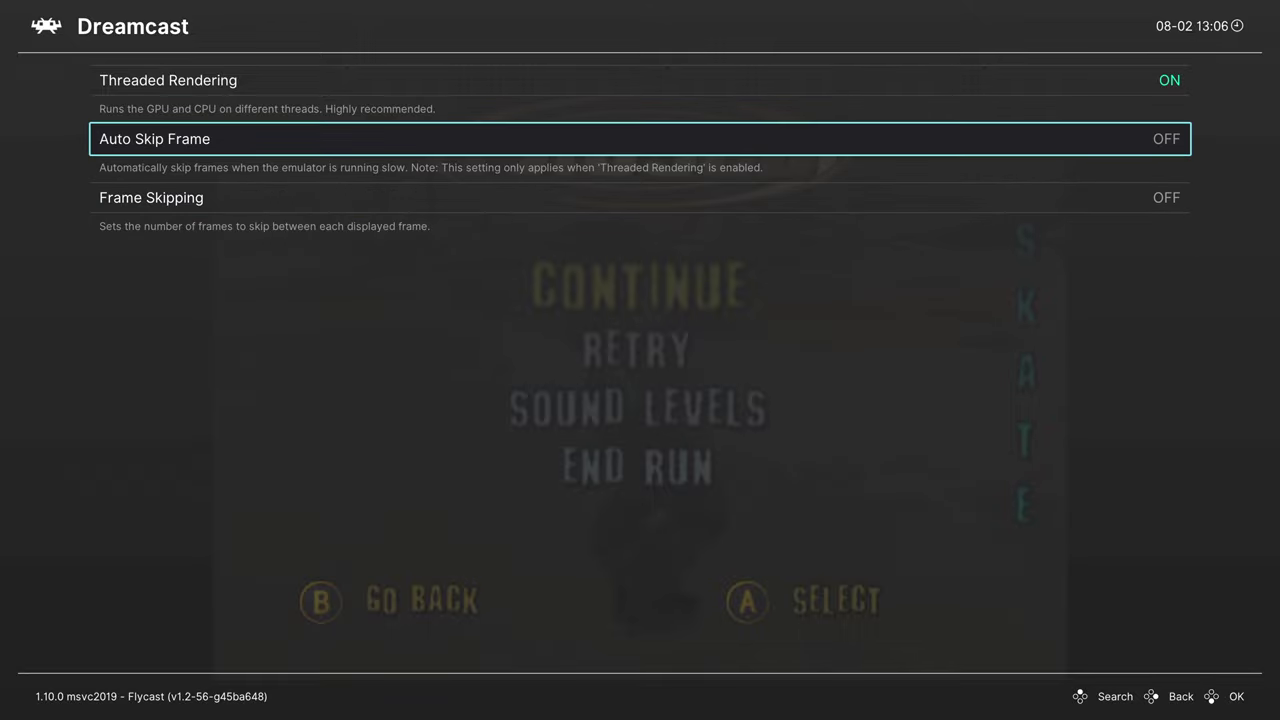
key(Down)
key(Up)
key(Down)
key(Up)
key(Down)
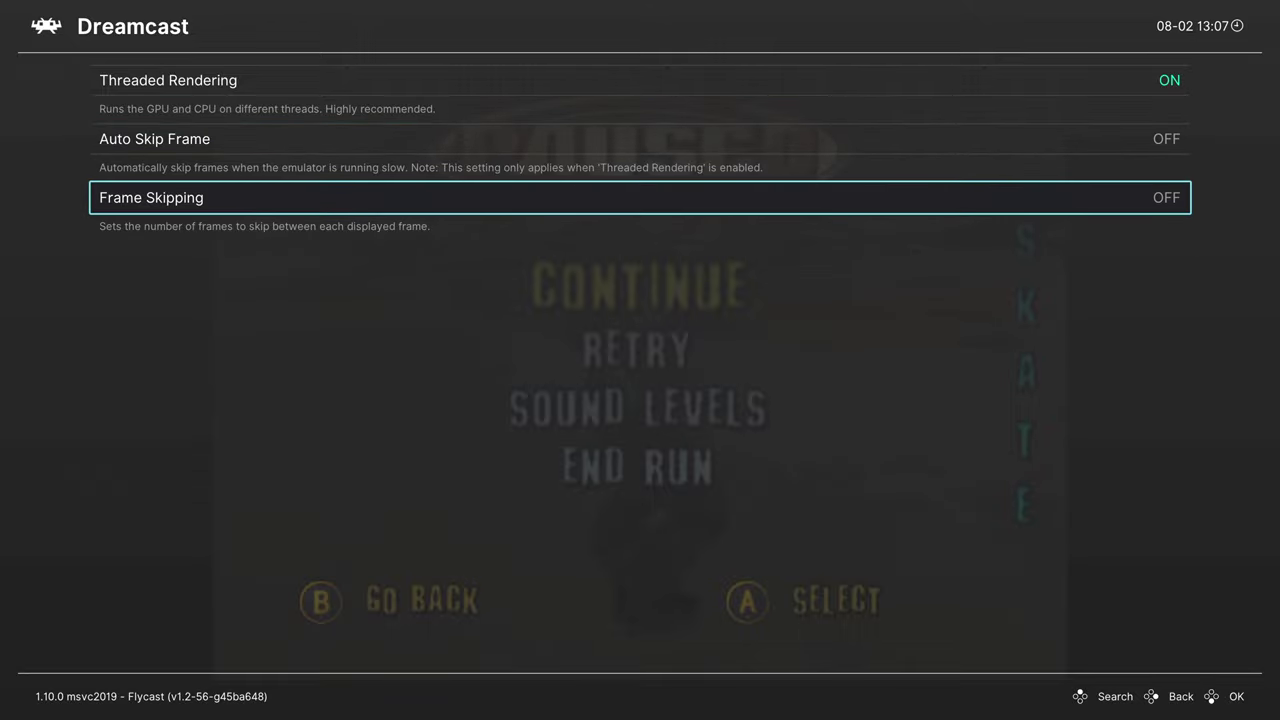
key(Up)
key(Down)
key(Up)
key(Down)
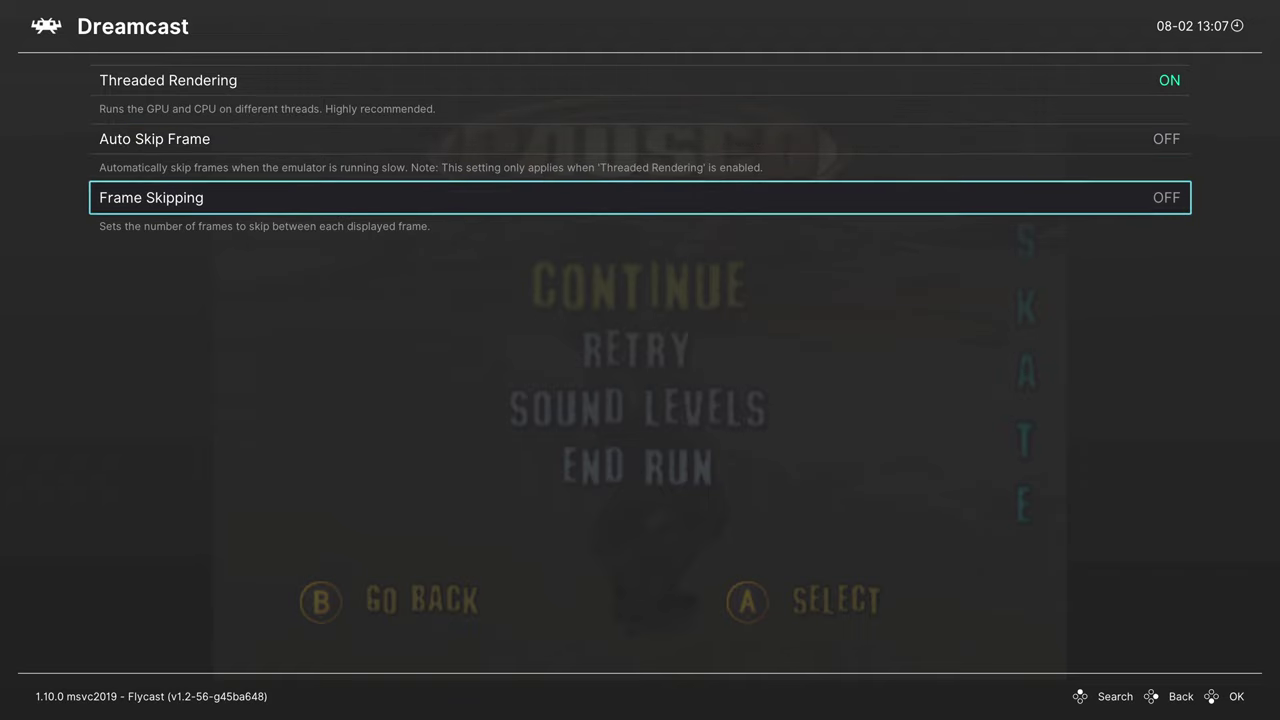
key(Up)
key(BackSpace)
- Open the Emulation Hacks options and try Widescreen Hack, returning it to OFF with Widescreen Cheats left on
key(Down)
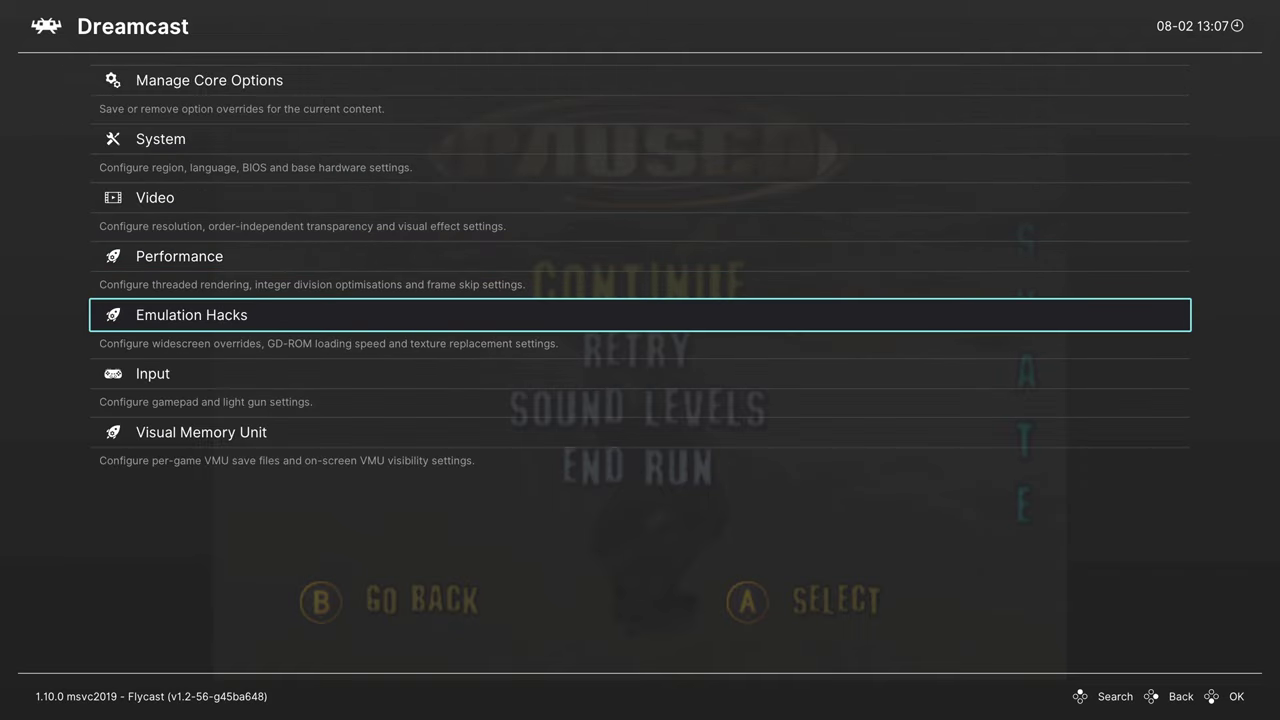
key(Return)
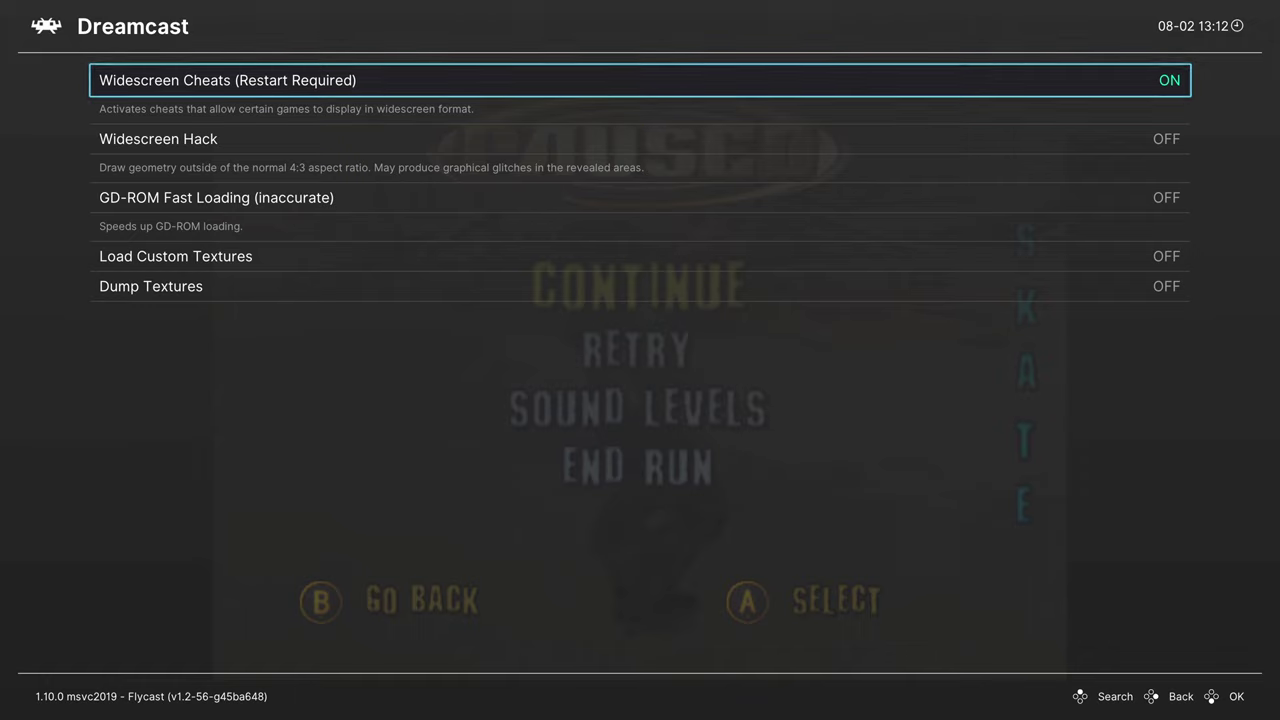
key(Right)
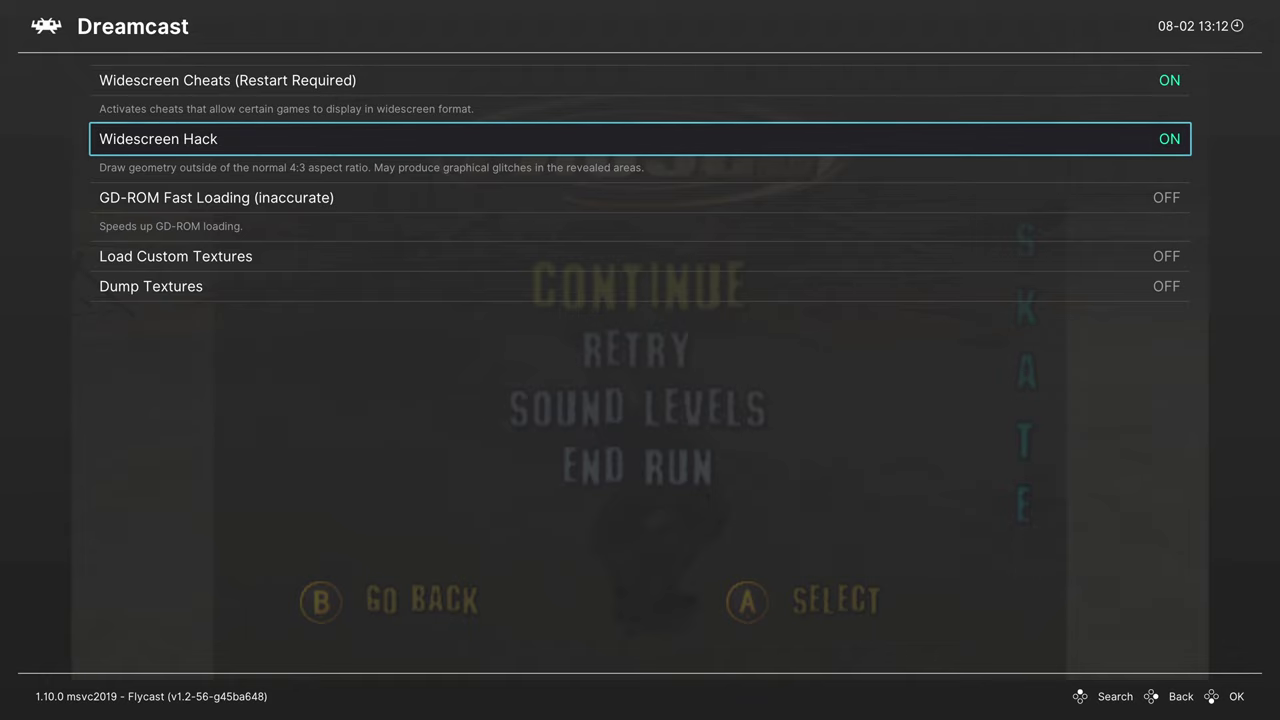
key(Right)
key(Right)
key(Right)
key(Right)
key(Right)
key(Up)
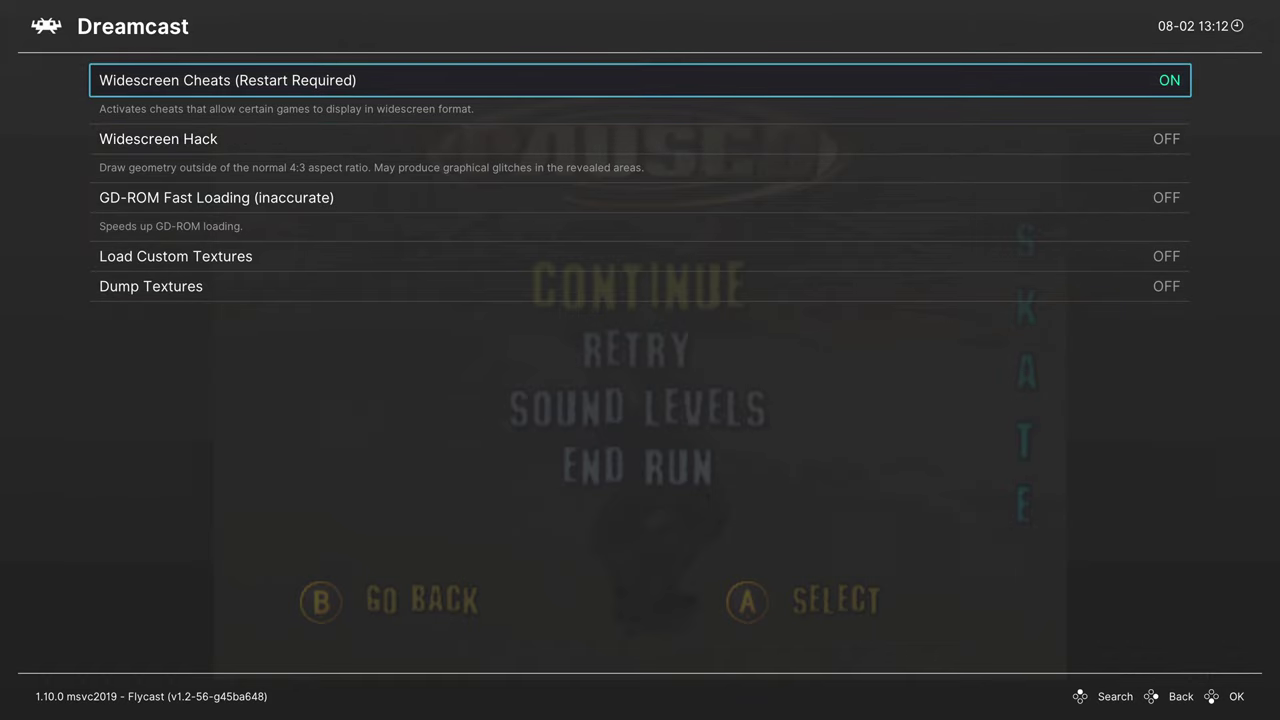
- Try Widescreen Hack once more, then switch it back off
key(Down)
key(Right)
key(Right)
key(Right)
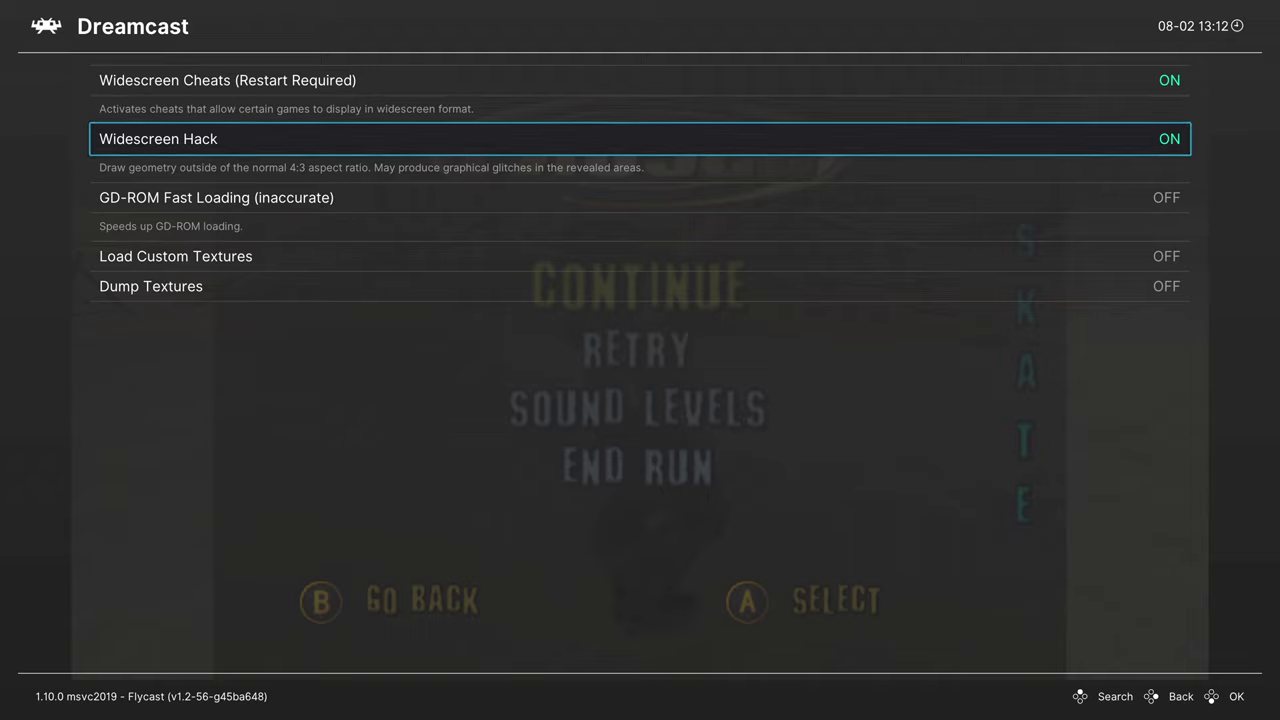
key(Up)
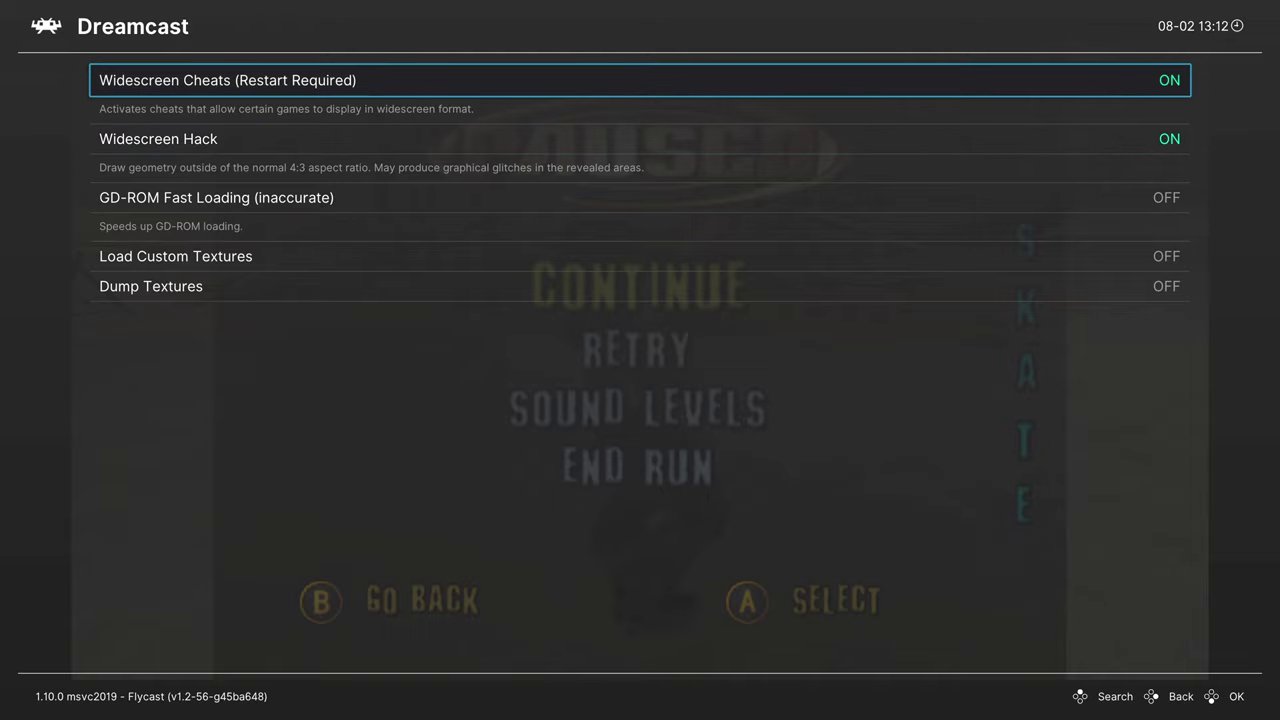
key(Right)
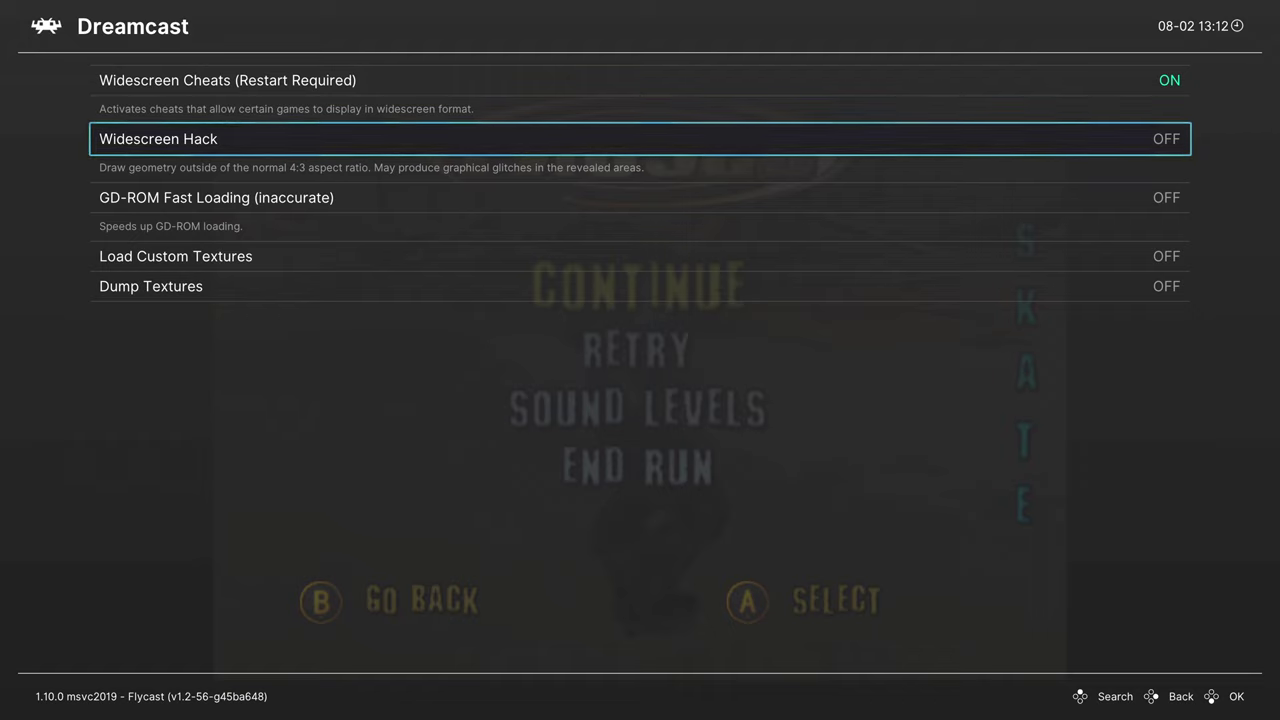
- Turn on GD-ROM Fast Loading (inaccurate)
key(Down)
key(Right)
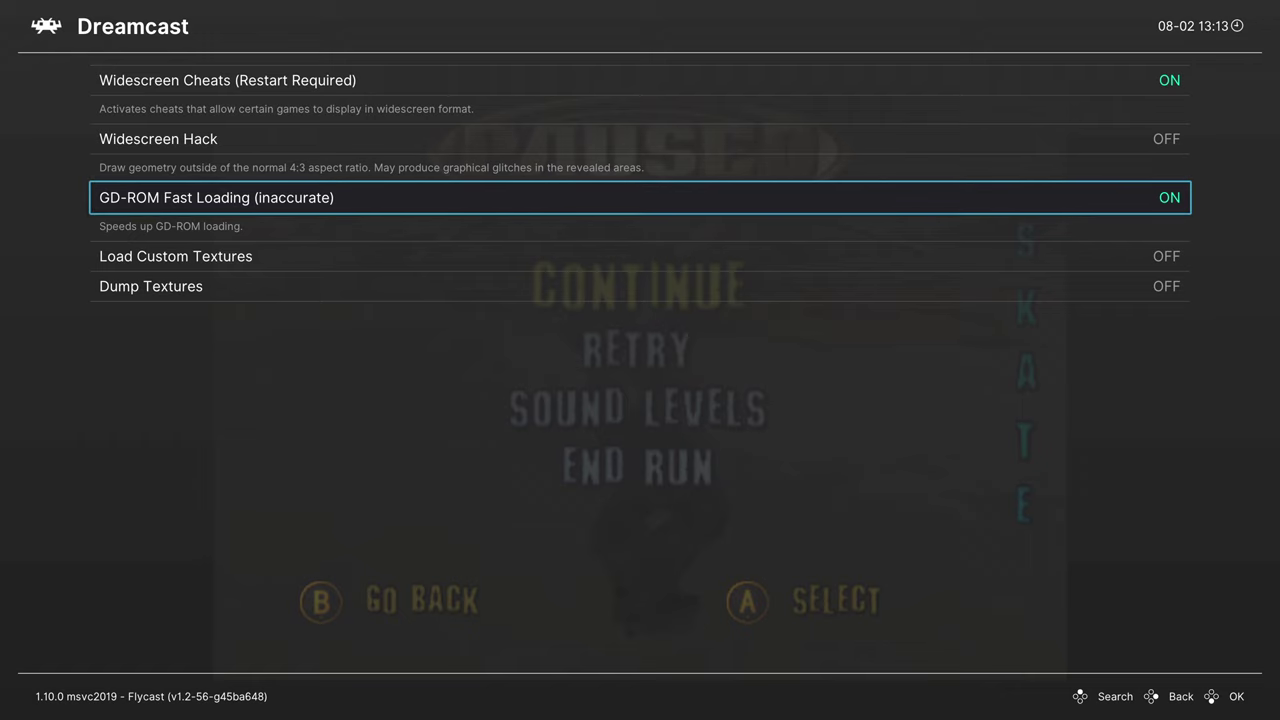
key(Return)
key(Return)
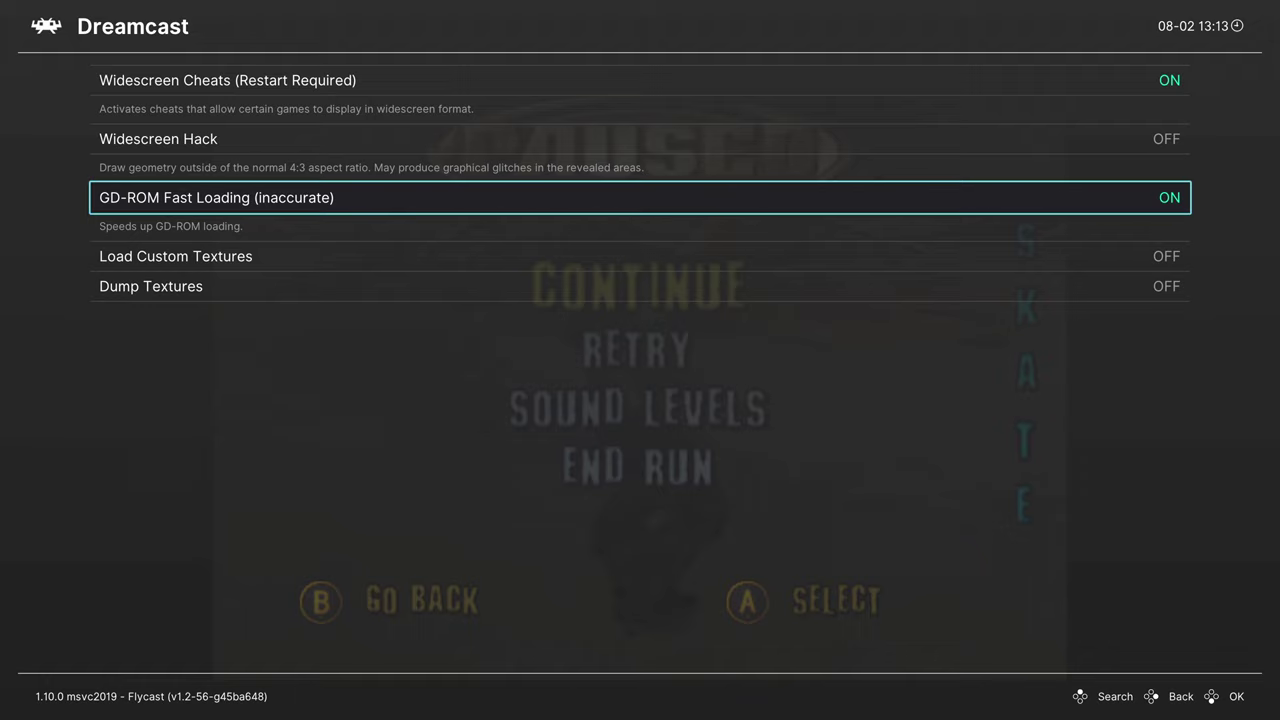
- Turn on Load Custom Textures and leave the emulation hacks
key(Down)
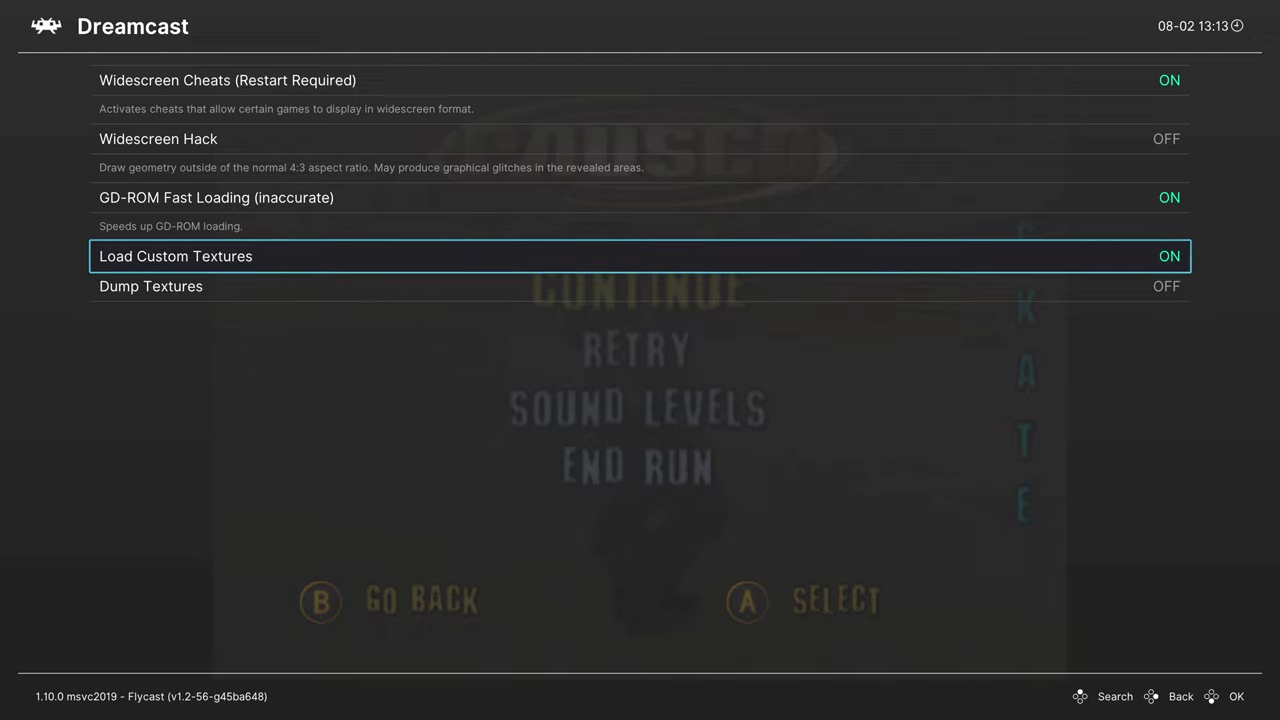
key(BackSpace)
key(BackSpace)
key(BackSpace)
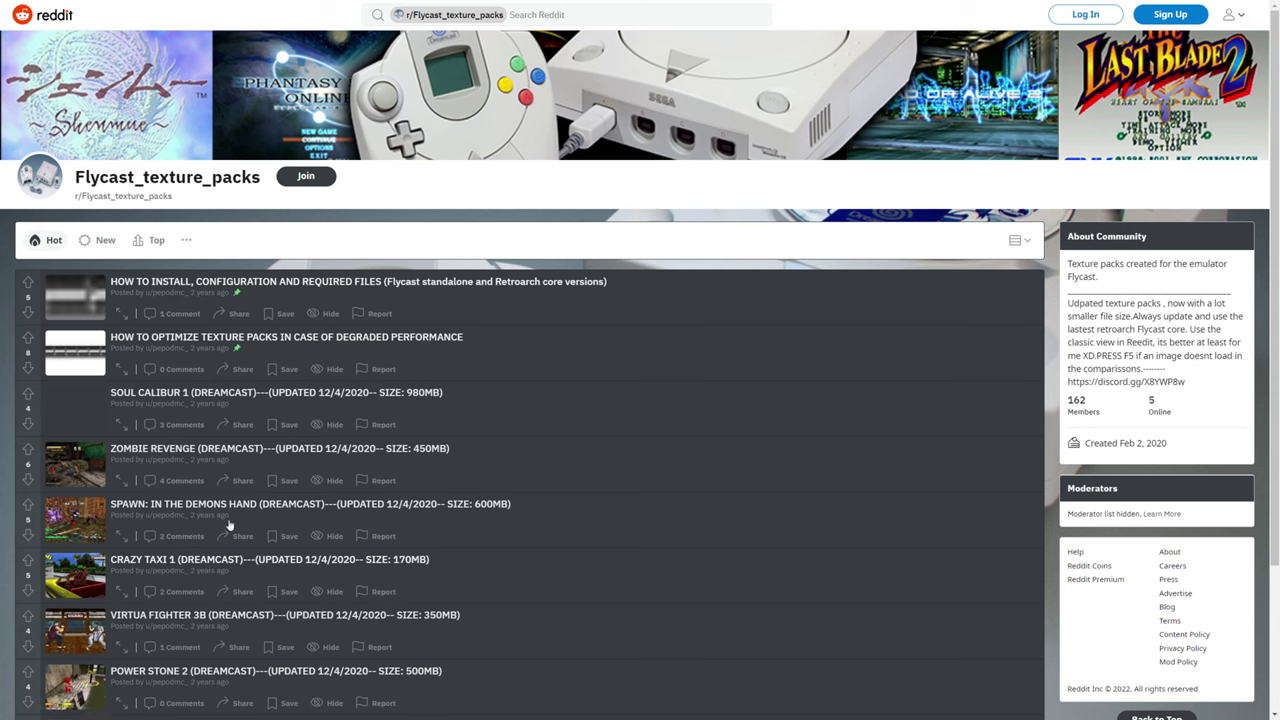
- Open the Crazy Taxi 1 post in Reddit's Flycast_texture_packs community and compare its original and custom texture screenshots
click(326, 565)
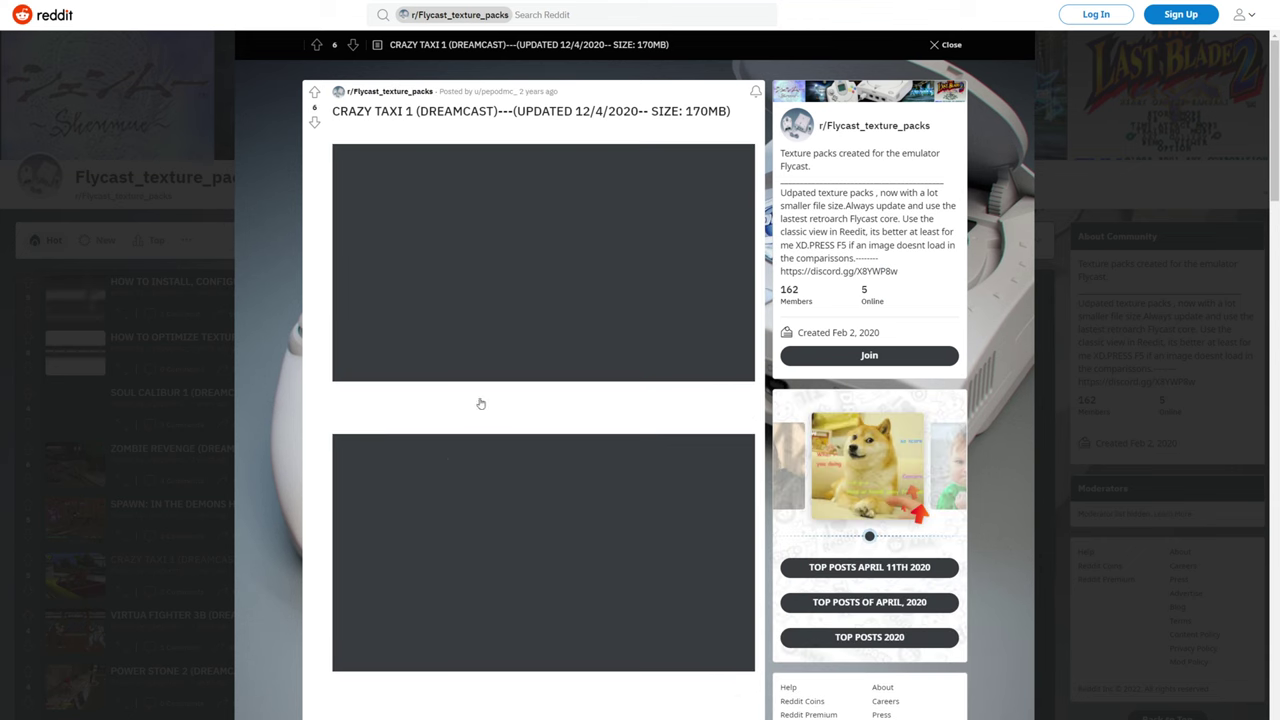
scroll(558, 395, down, 1)
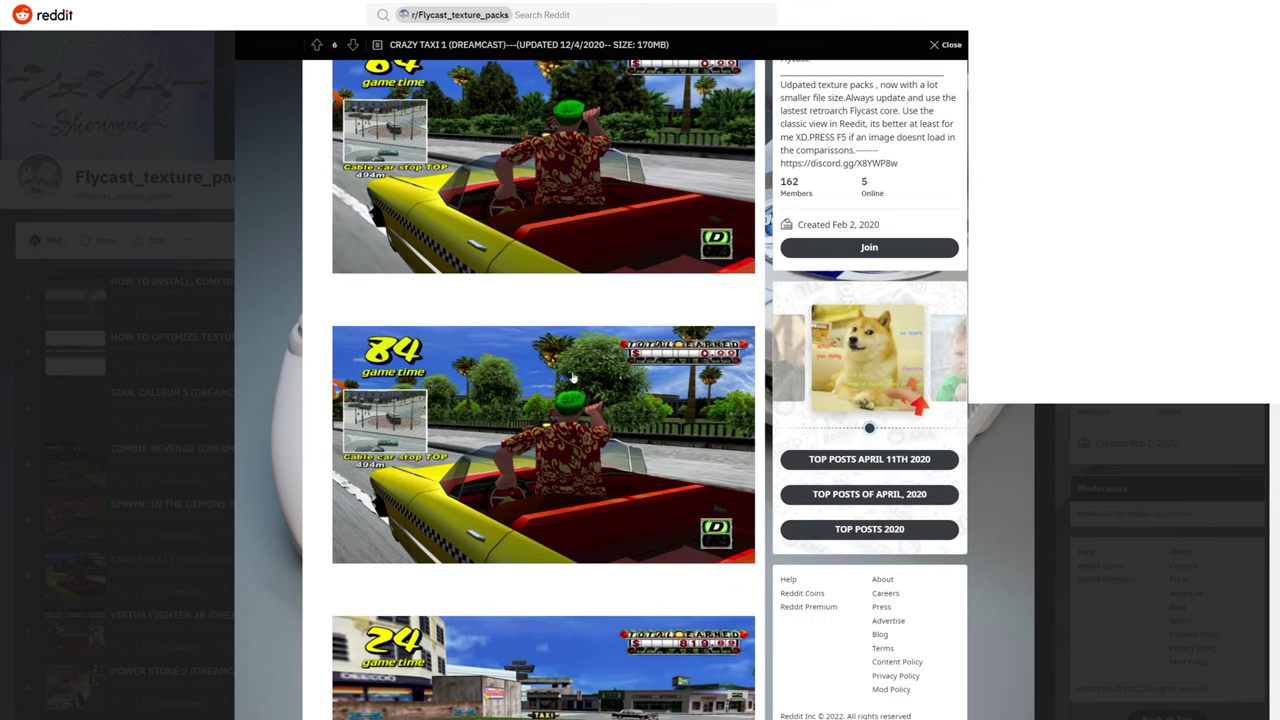
scroll(591, 322, up, 1)
scroll(591, 323, down, 3)
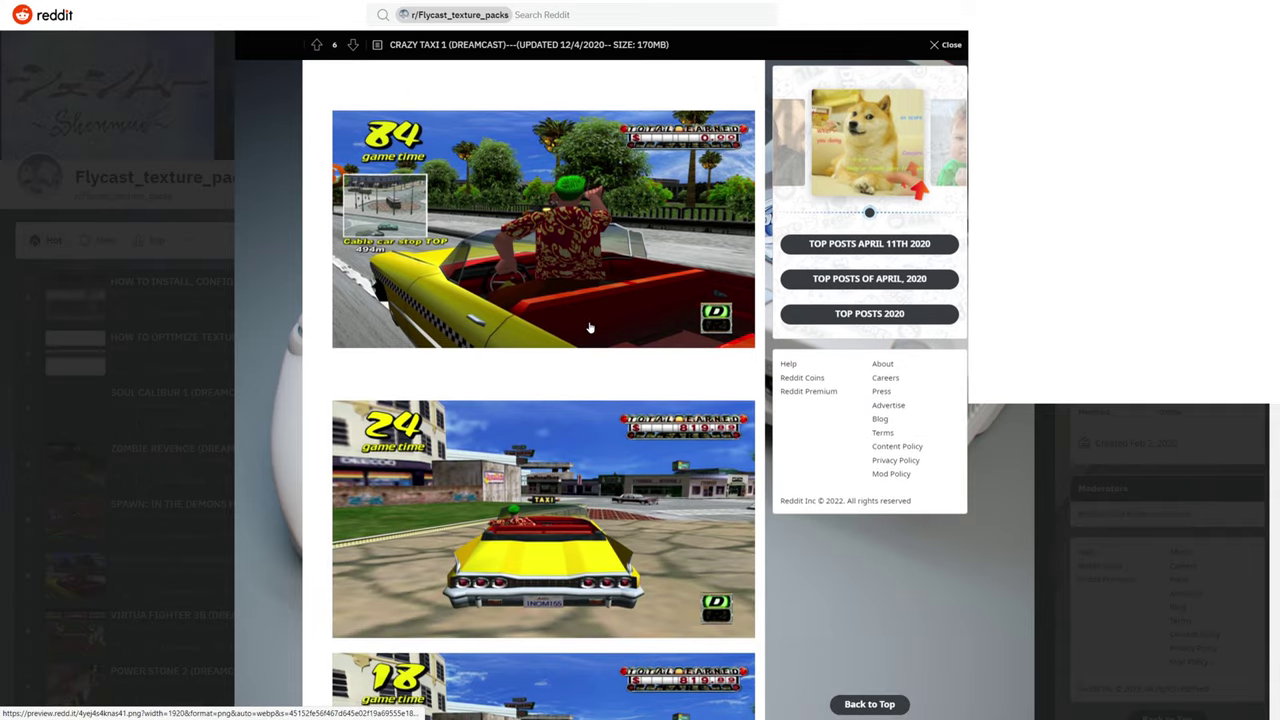
scroll(590, 325, down, 2)
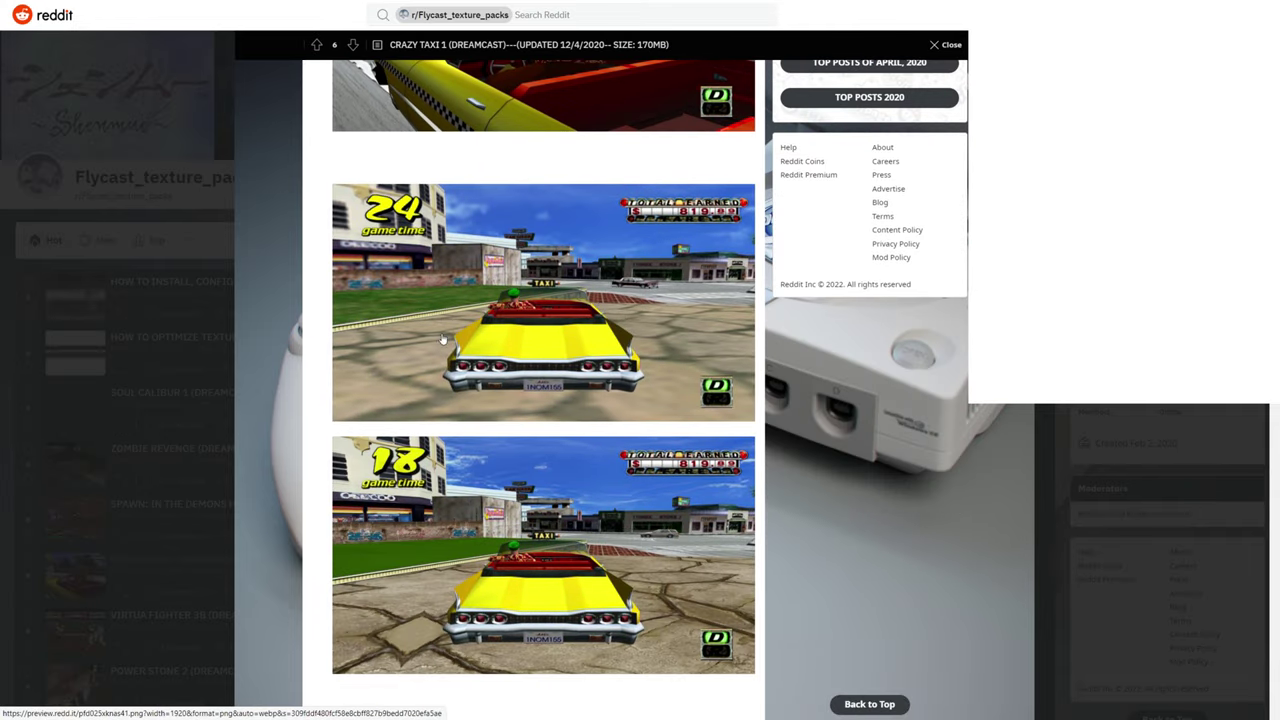
scroll(507, 485, down, 2)
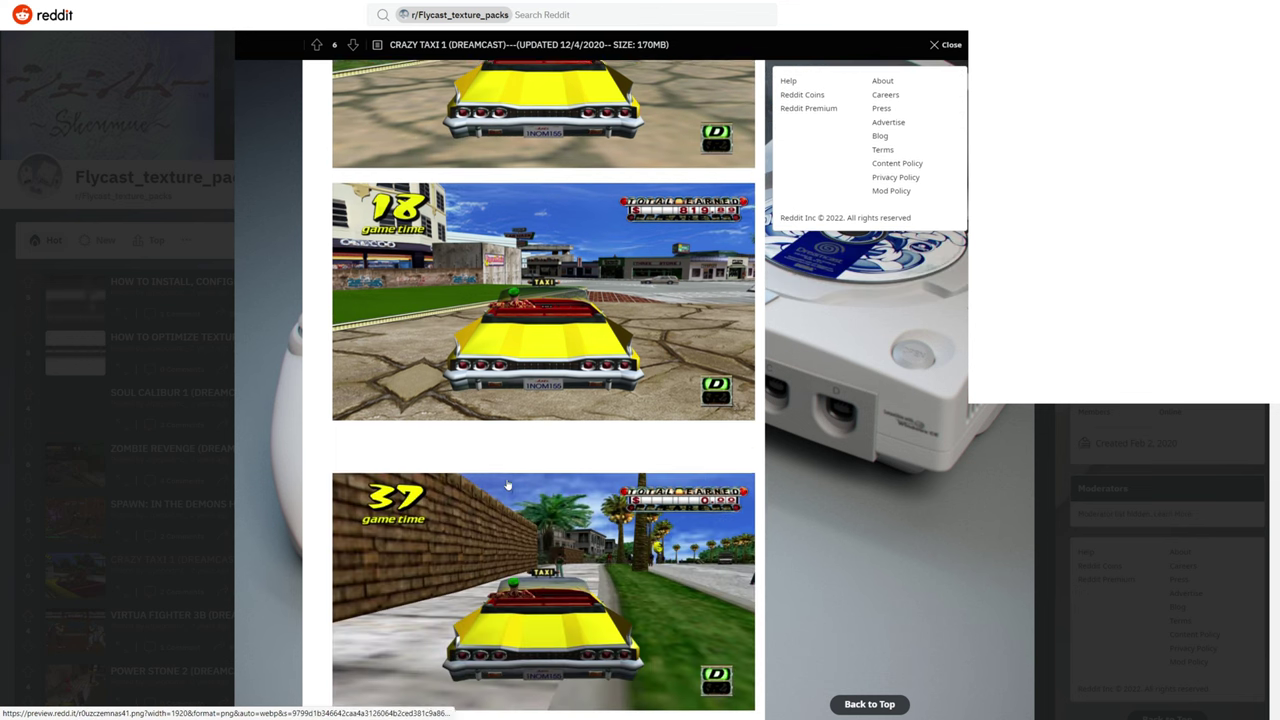
scroll(507, 485, down, 1)
scroll(420, 386, down, 1)
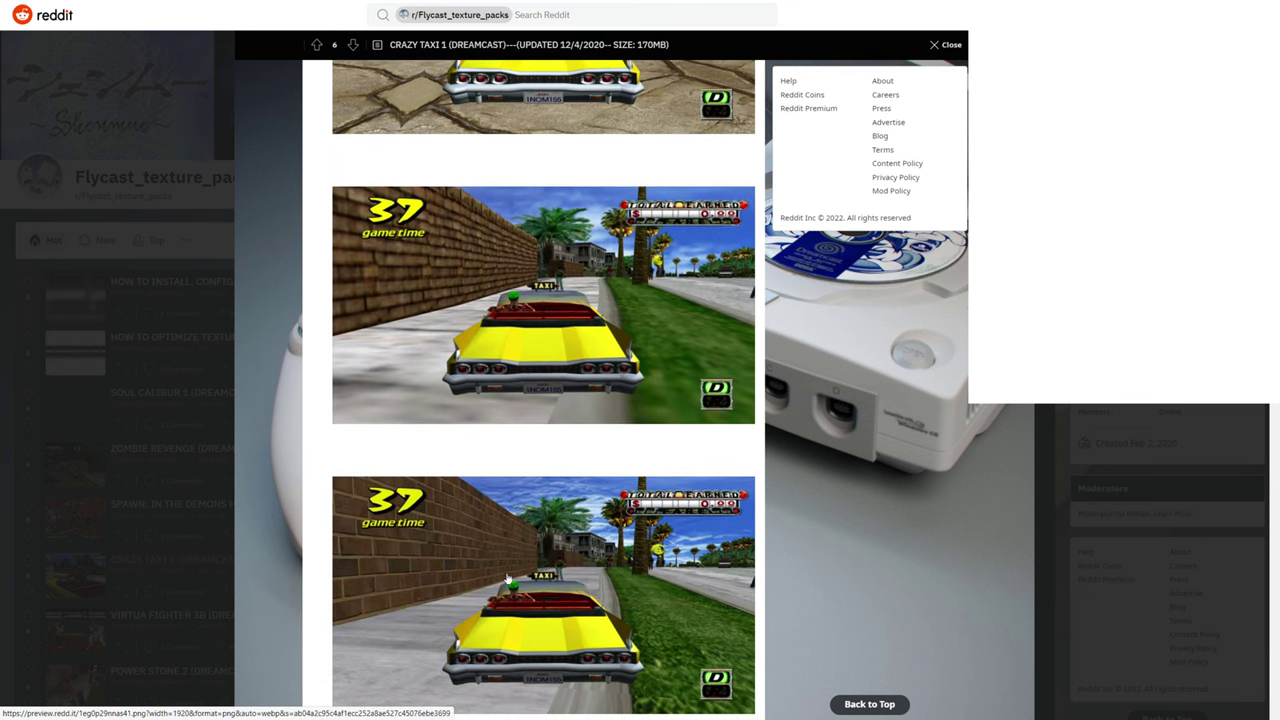
scroll(624, 533, down, 3)
scroll(530, 562, down, 1)
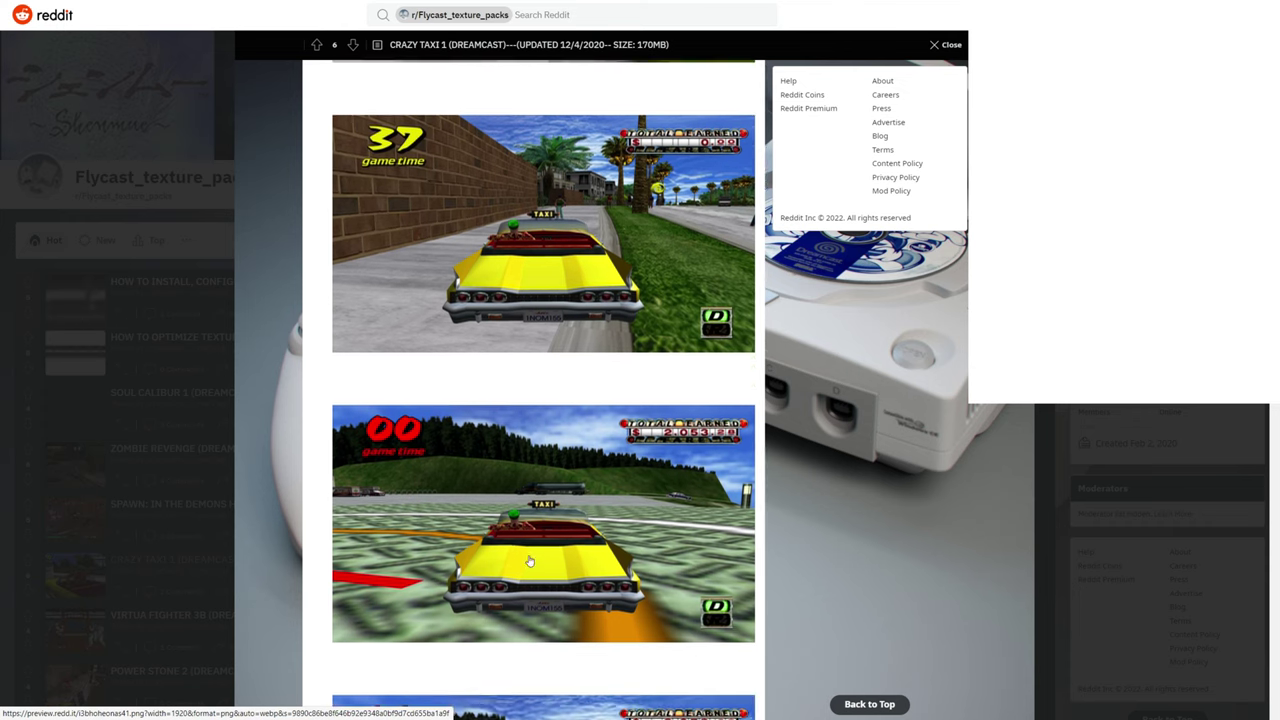
scroll(530, 562, down, 5)
scroll(514, 487, up, 13)
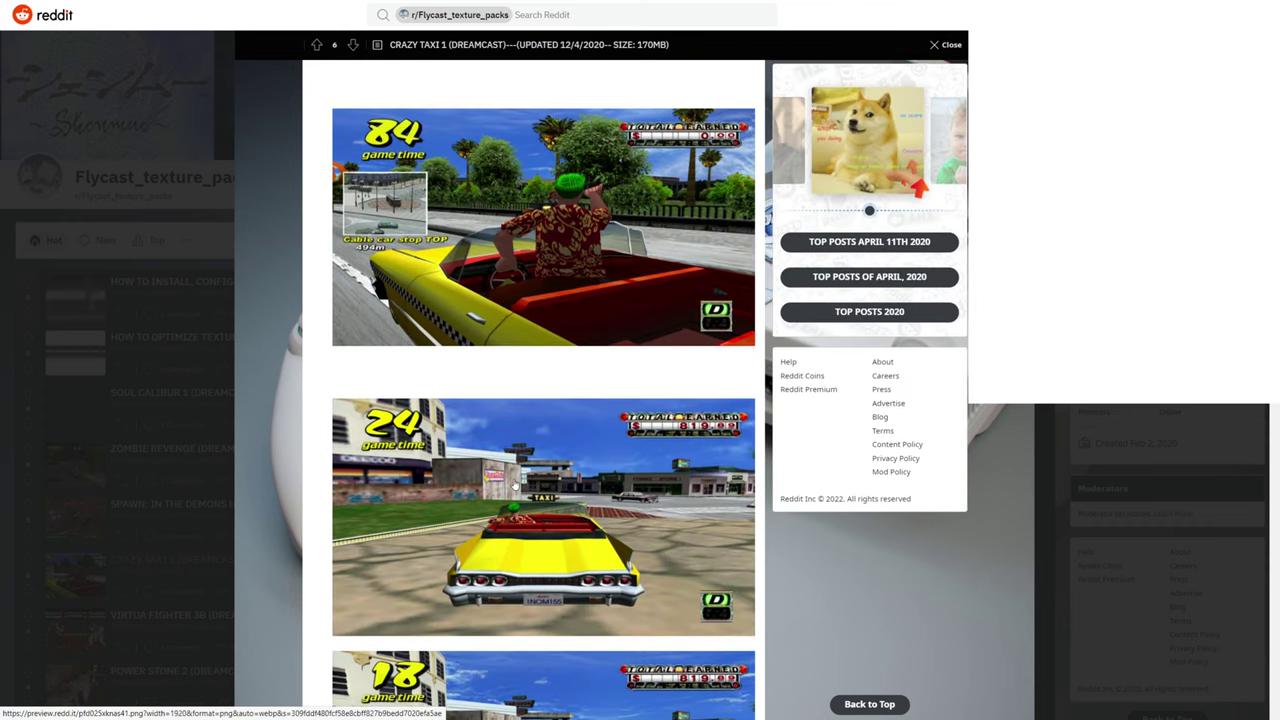
scroll(514, 485, up, 5)
- Switch to the desktop and open the dc folder inside system on Local Disk (G:) in File Explorer
key(super+d)
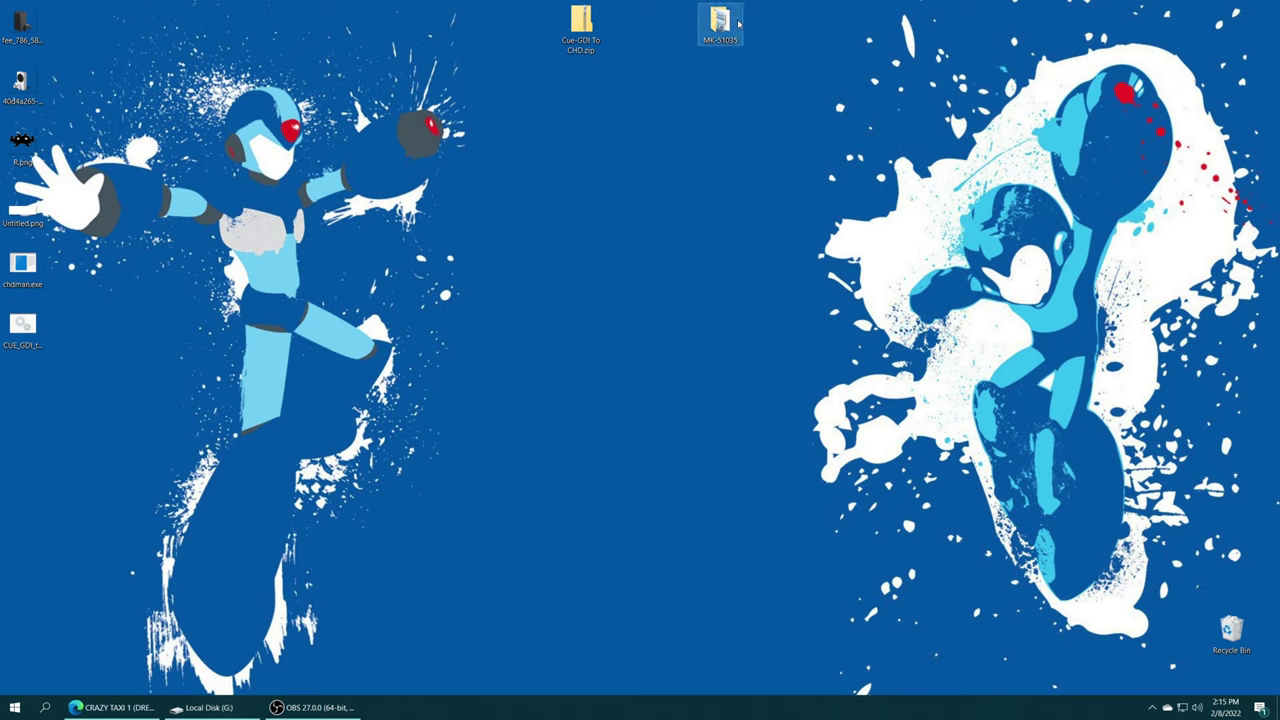
drag(806, 78, 740, 76)
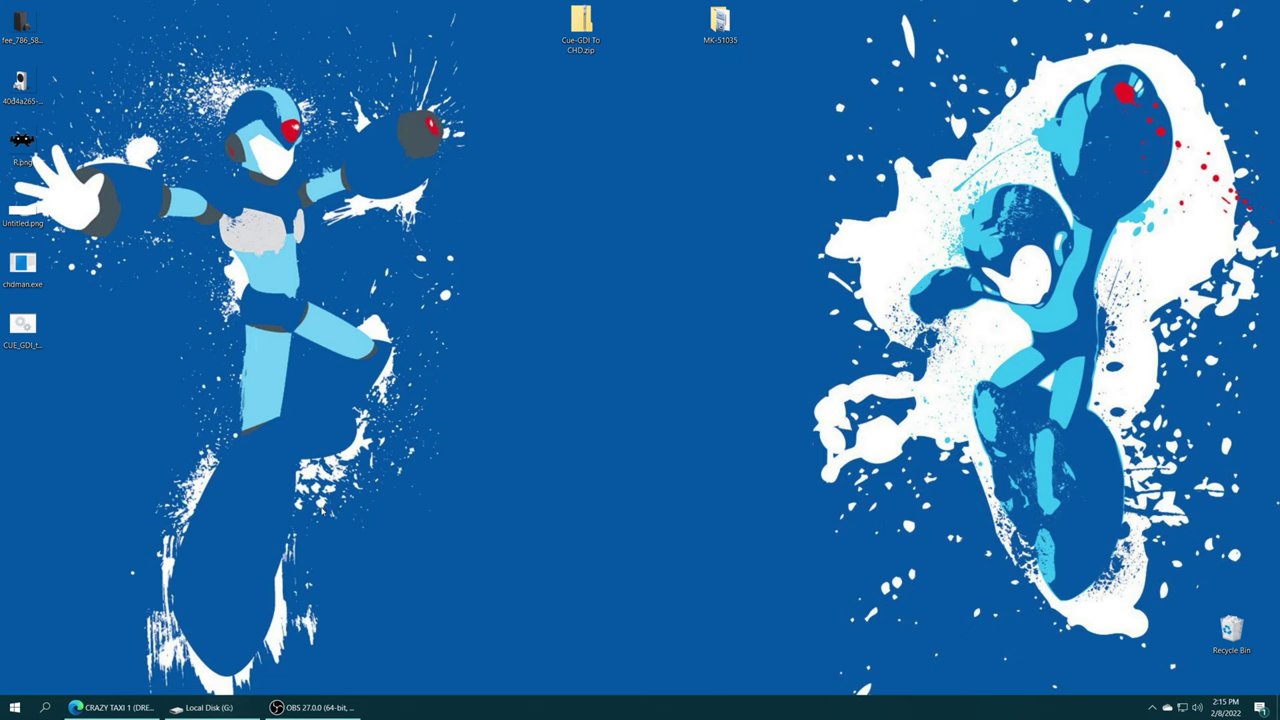
click(205, 707)
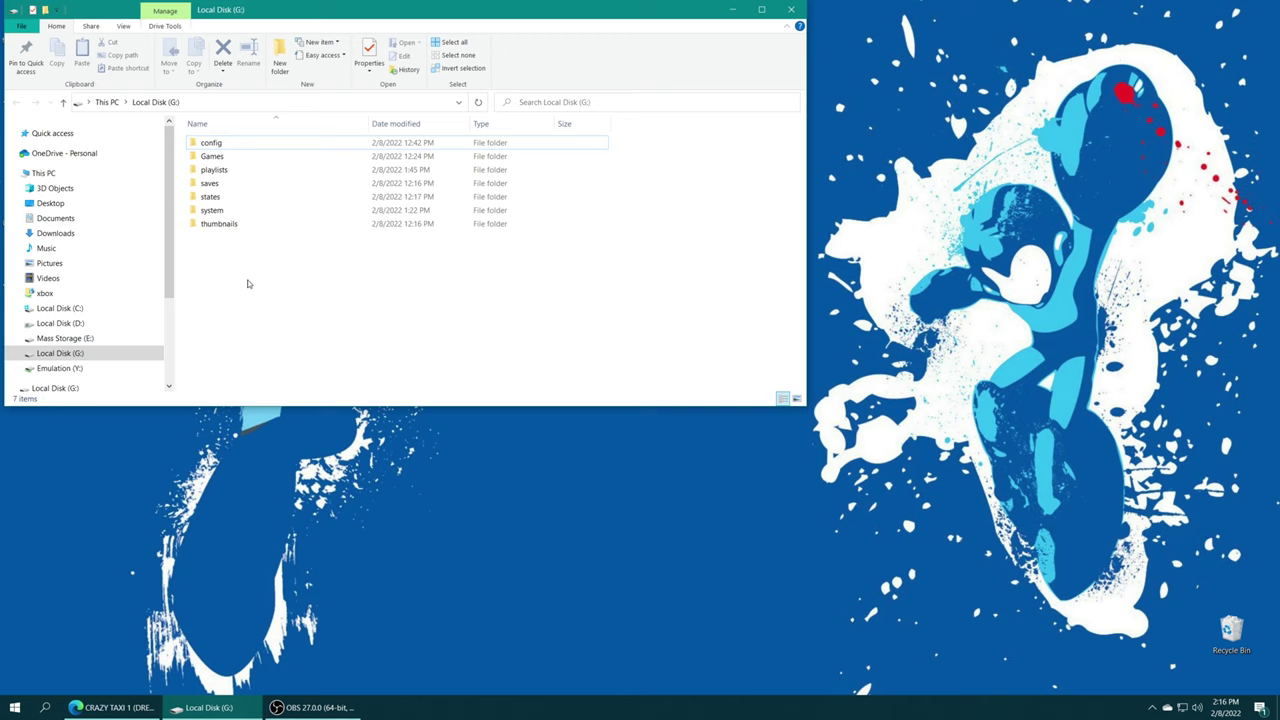
double_click(233, 212)
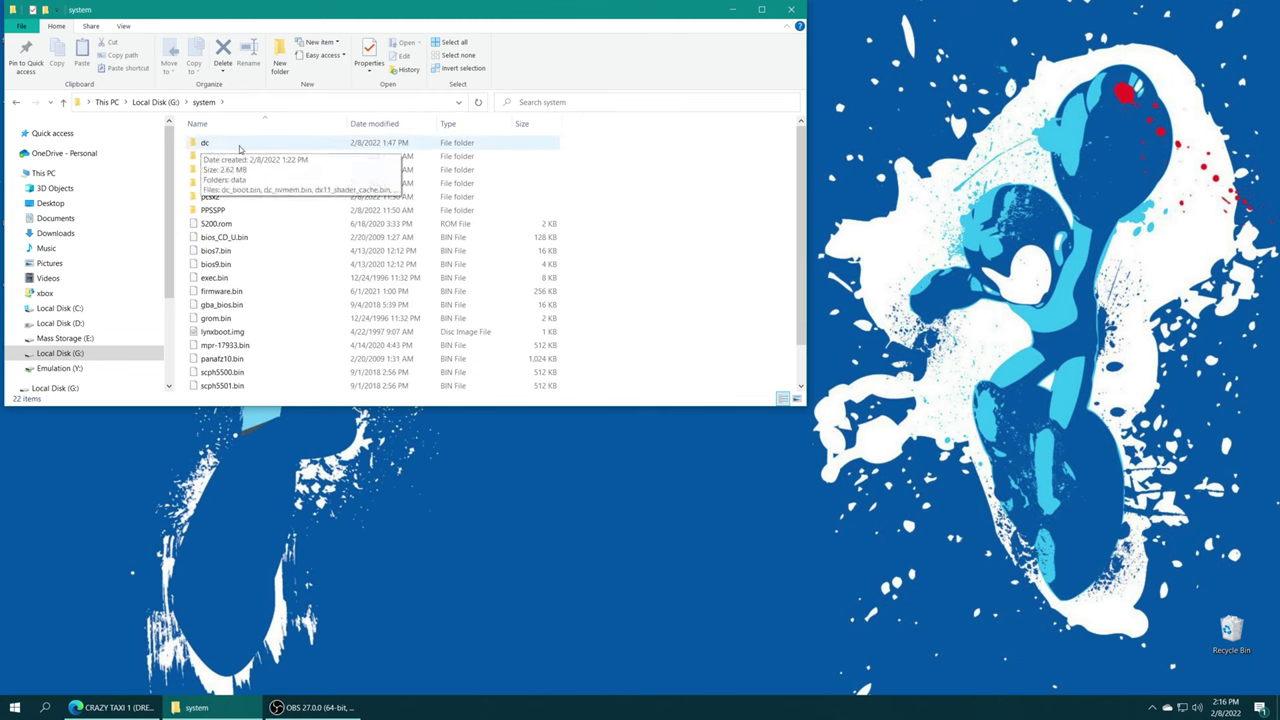
double_click(224, 146)
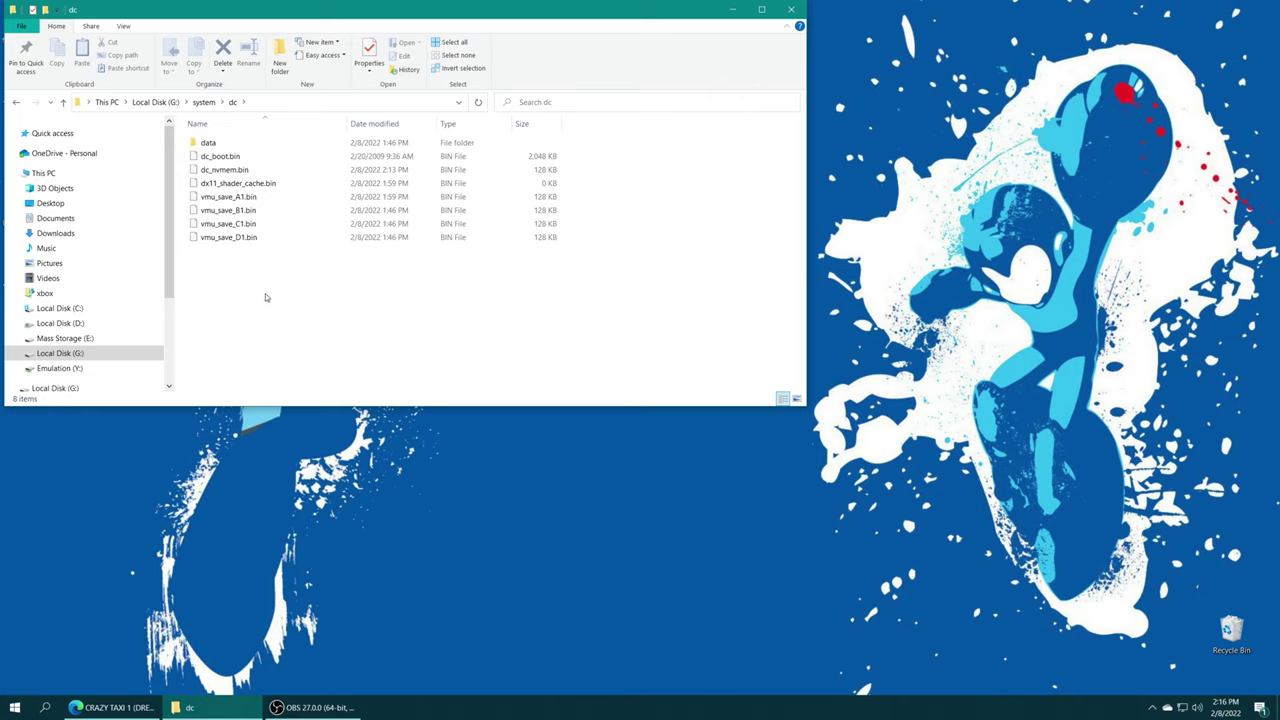
- Create a folder named textures inside the dc folder on Local Disk (G:) and open it
right_click(265, 297)
mouse_move(358, 450)
click(400, 420)
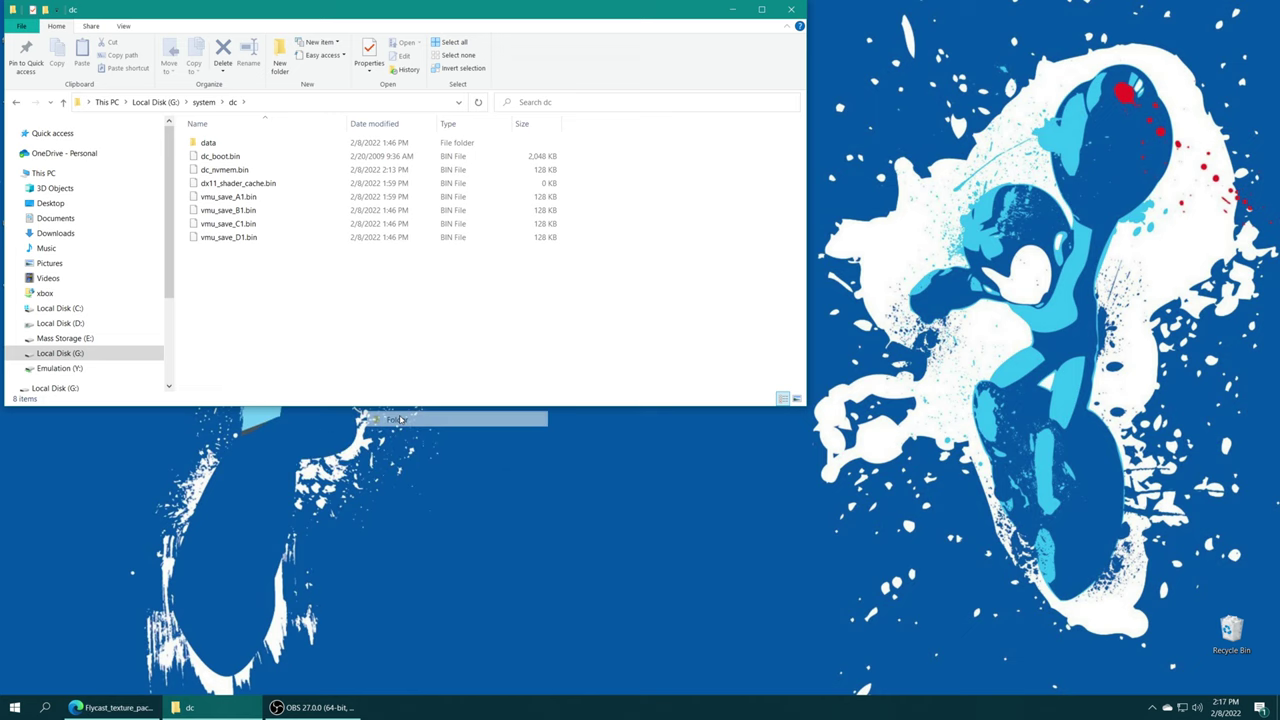
text(tes)
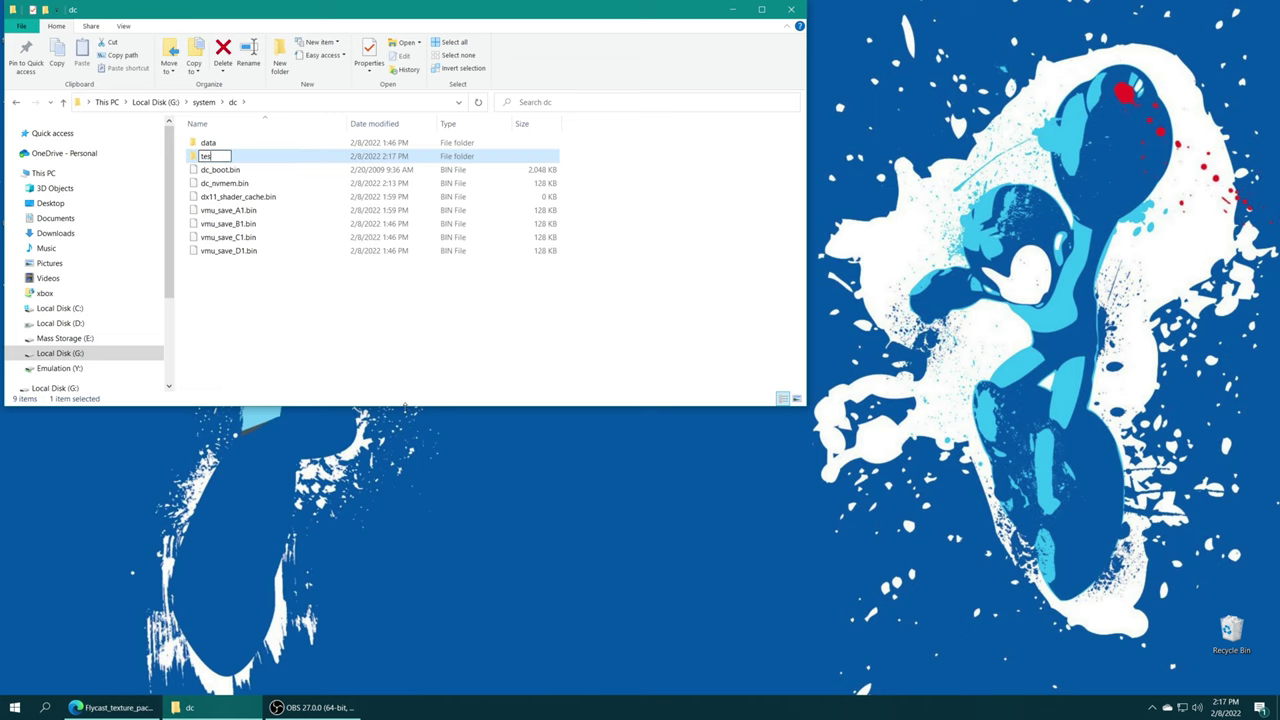
text(tures)
key(Return)
double_click(300, 156)
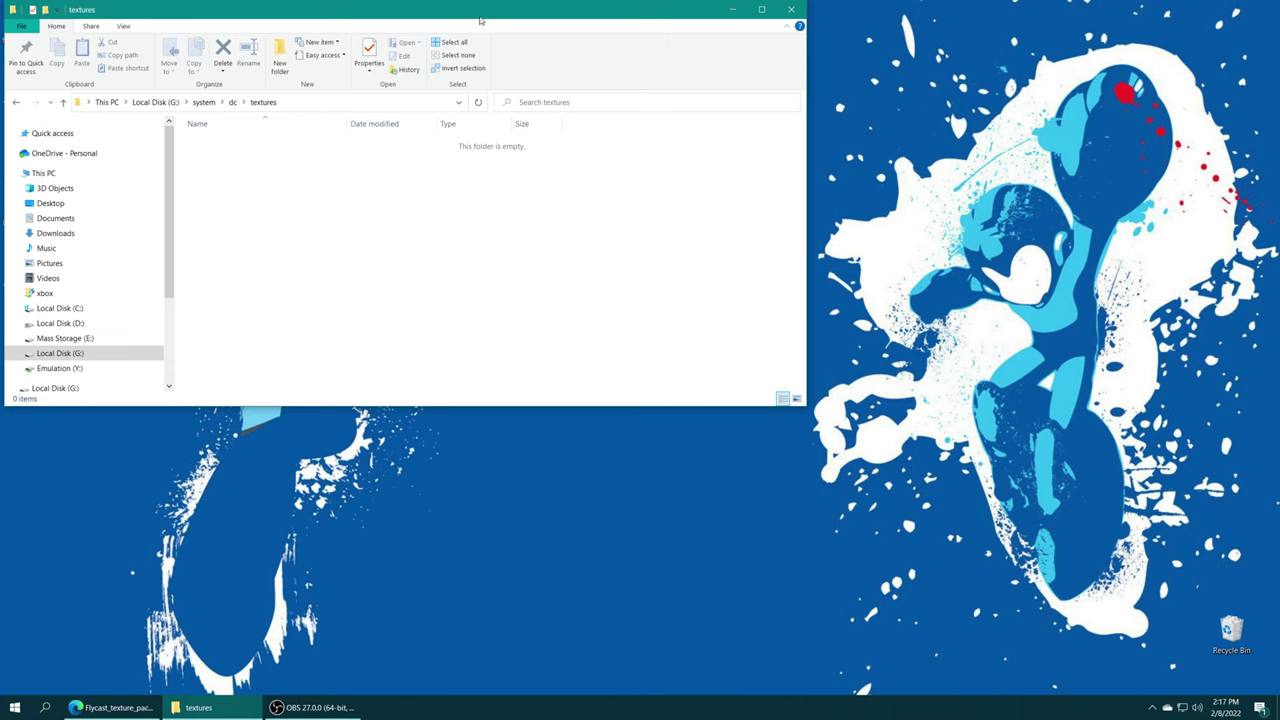
- Copy the MK-51035 texture pack folder from the desktop into the textures folder on Local Disk (G:)
drag(484, 8, 604, 125)
drag(720, 22, 716, 387)
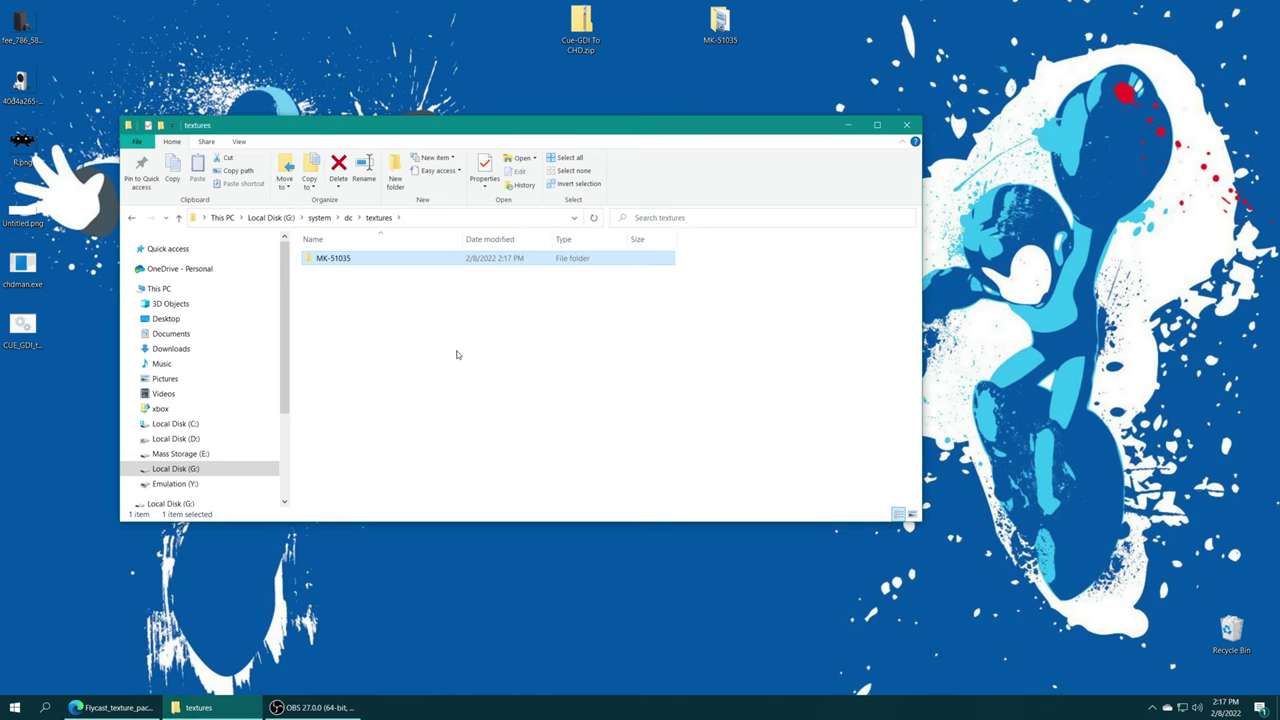
click(400, 321)
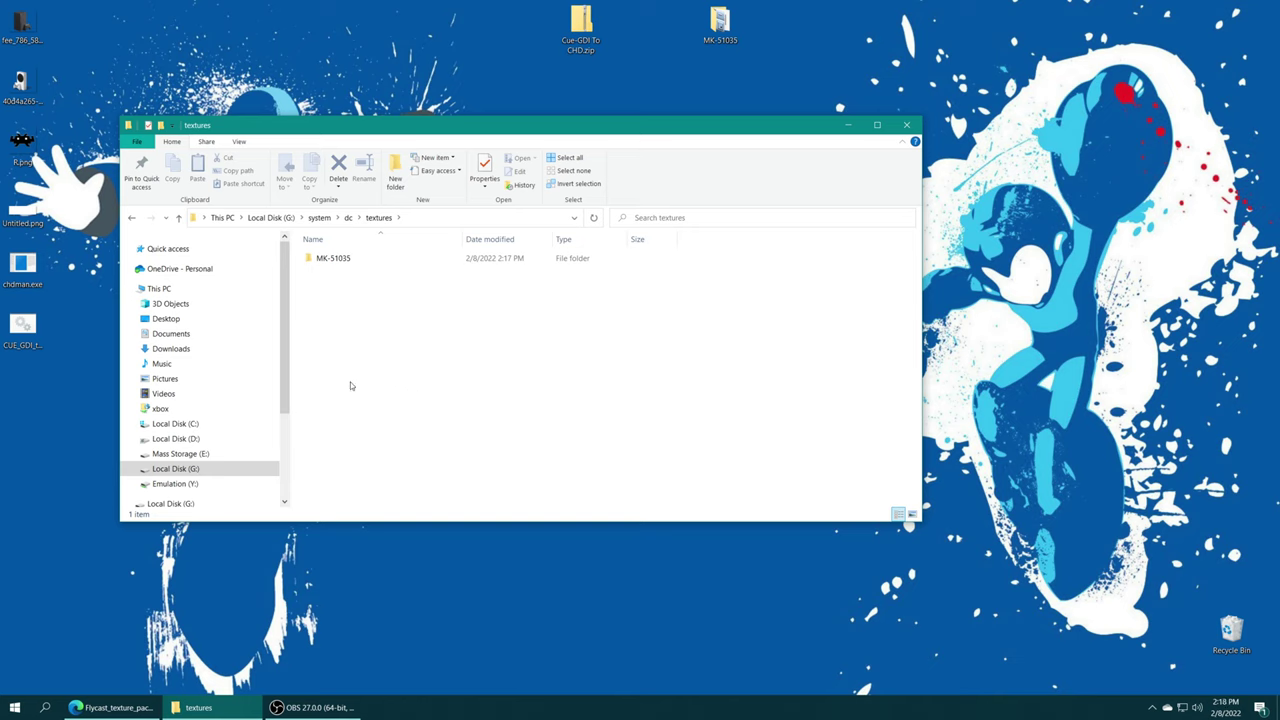
- Open the xbox network location and go to the dc folder under LOCALFOLDER, the RetroArch package, LocalState and system
click(160, 408)
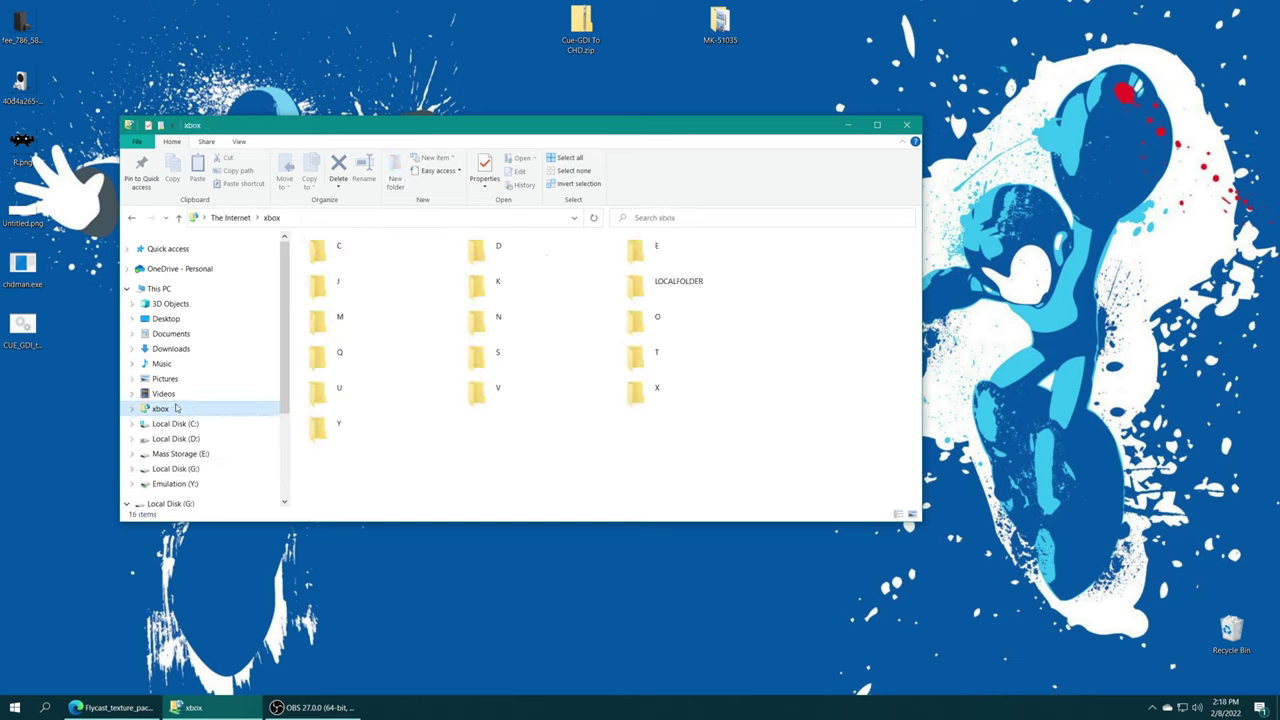
double_click(666, 293)
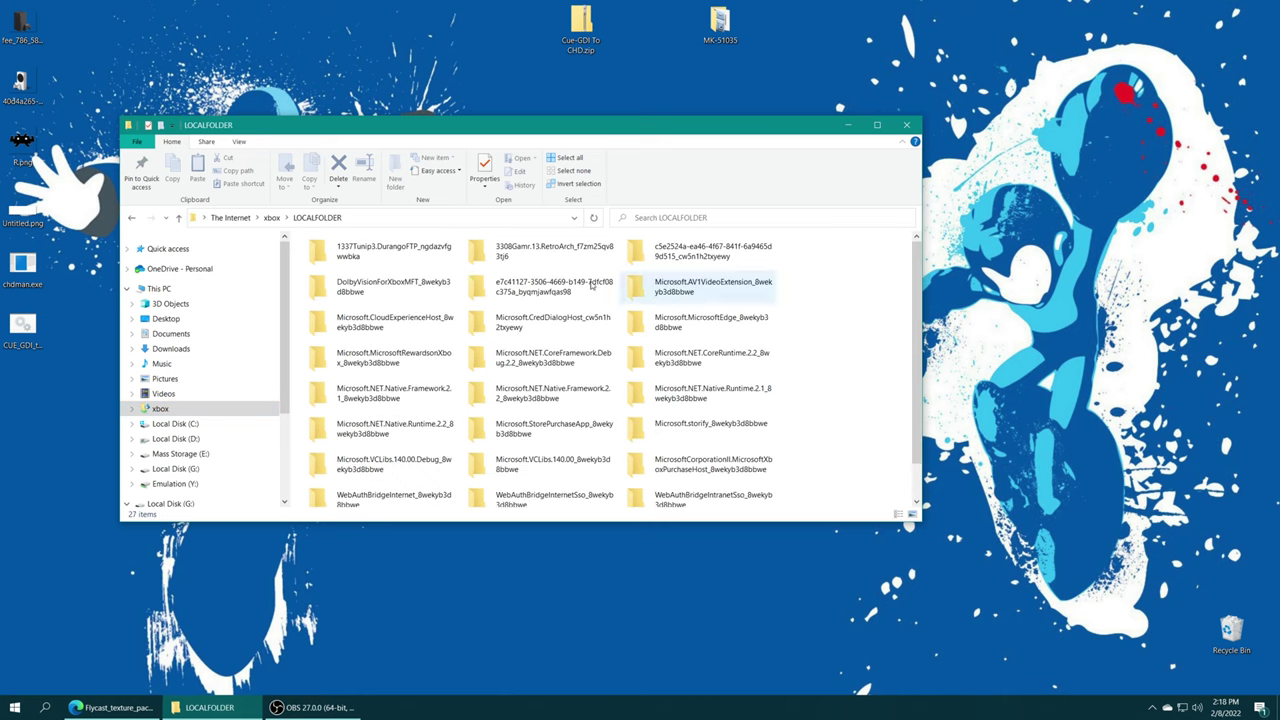
double_click(513, 263)
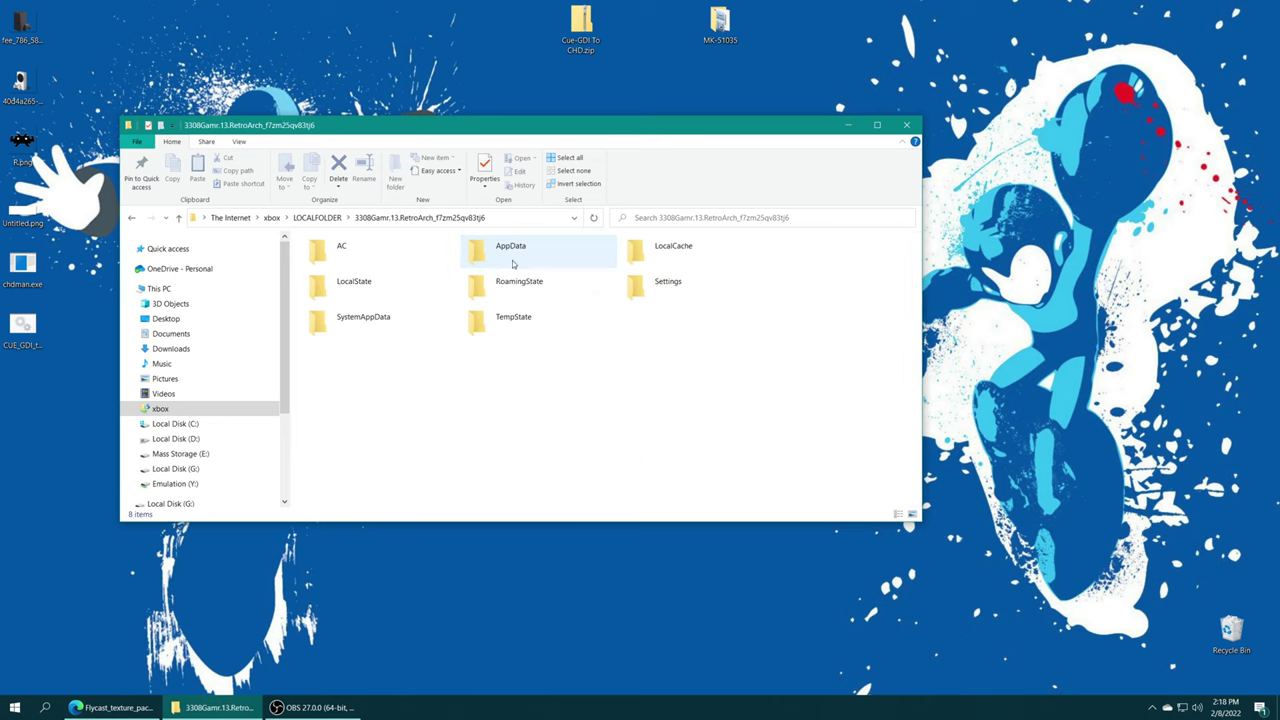
double_click(383, 287)
double_click(514, 428)
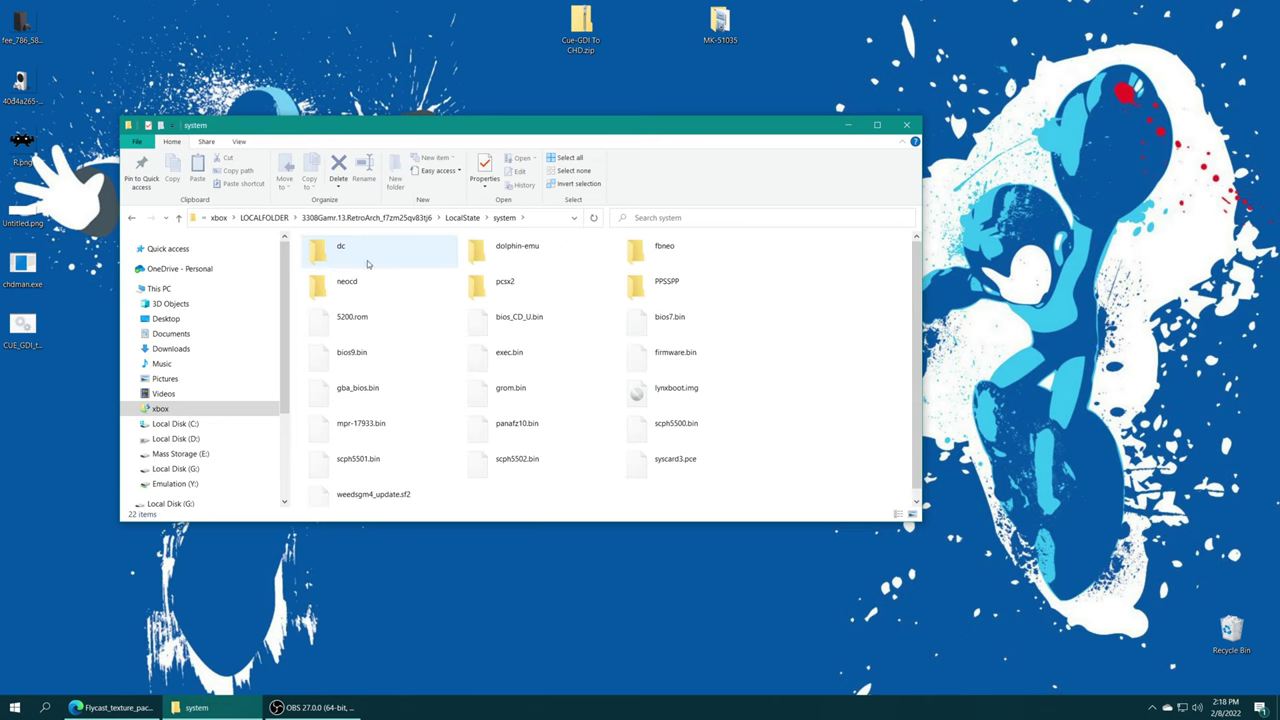
double_click(367, 263)
- Create a textures folder in the Xbox's dc folder and copy the MK-51035 folder from the desktop into it
right_click(467, 316)
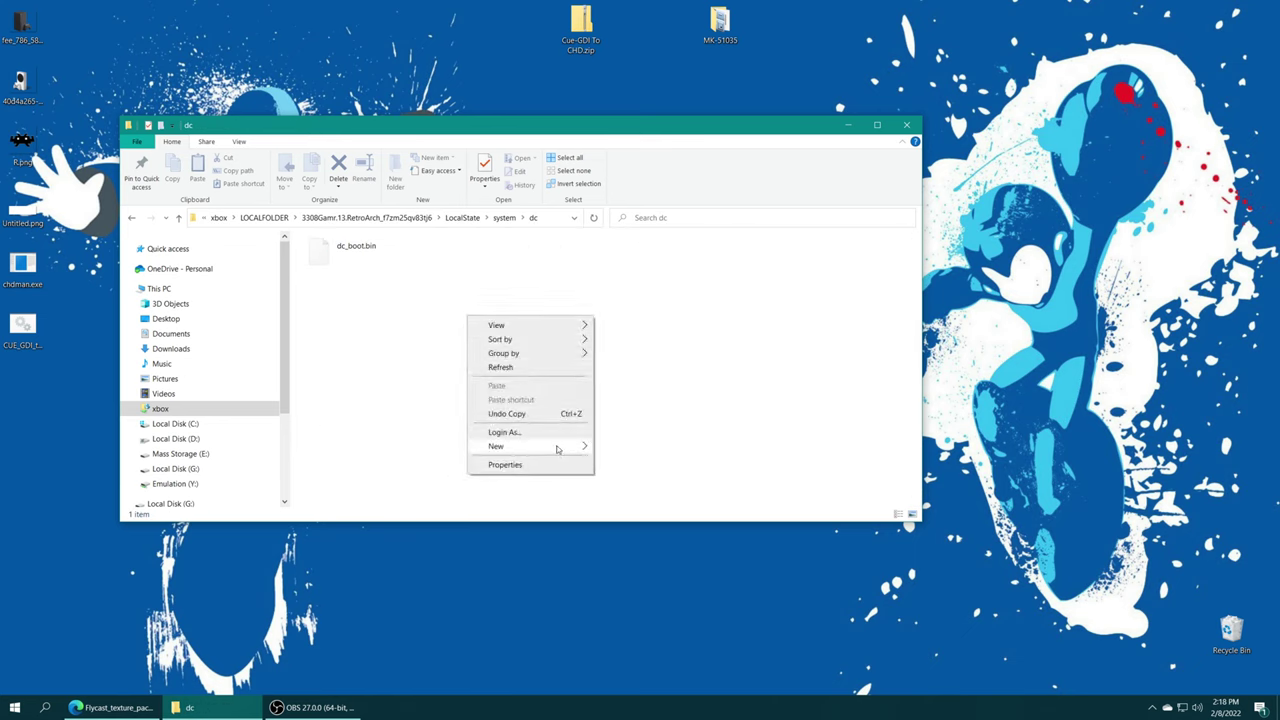
mouse_move(557, 449)
click(614, 447)
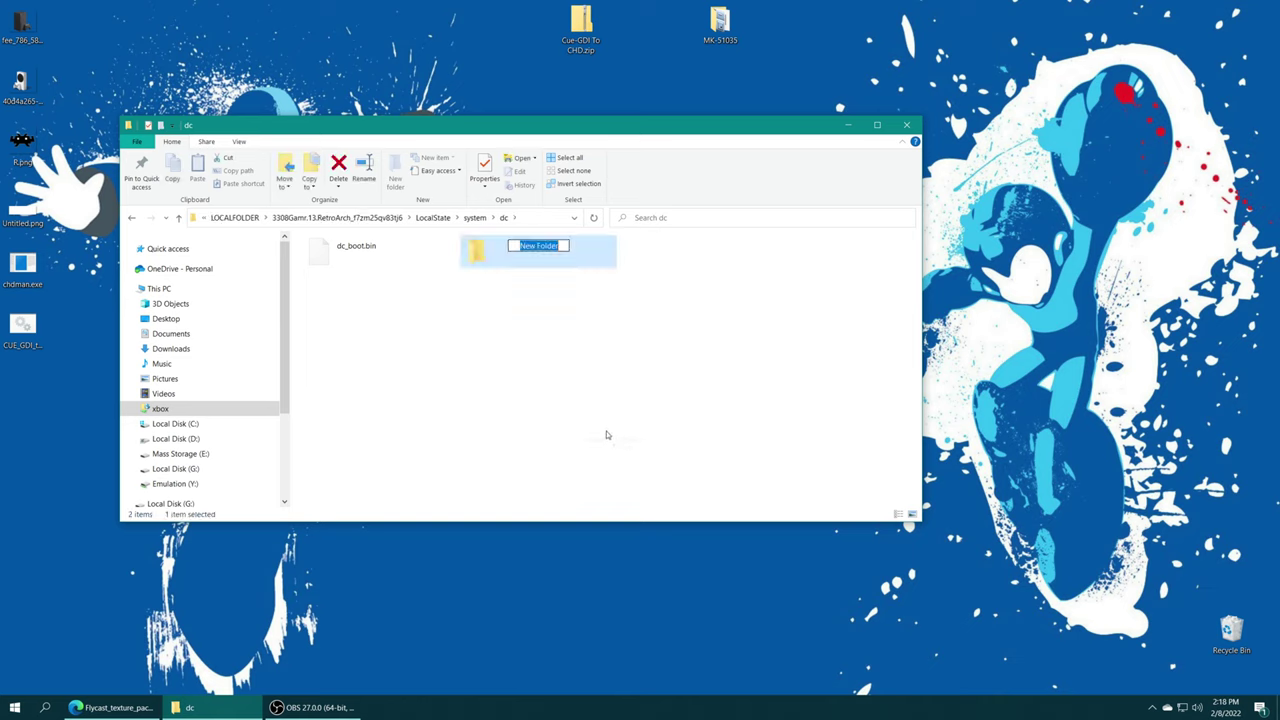
text(textures)
key(Return)
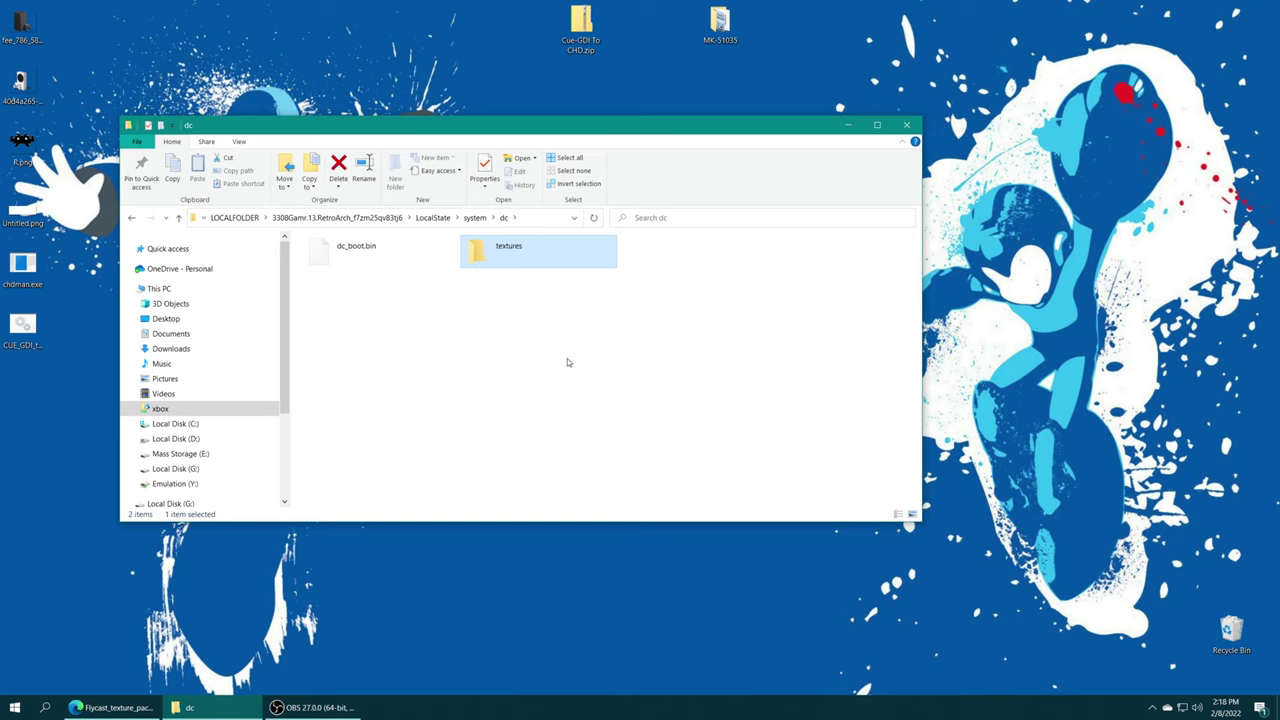
double_click(556, 262)
drag(711, 38, 547, 391)
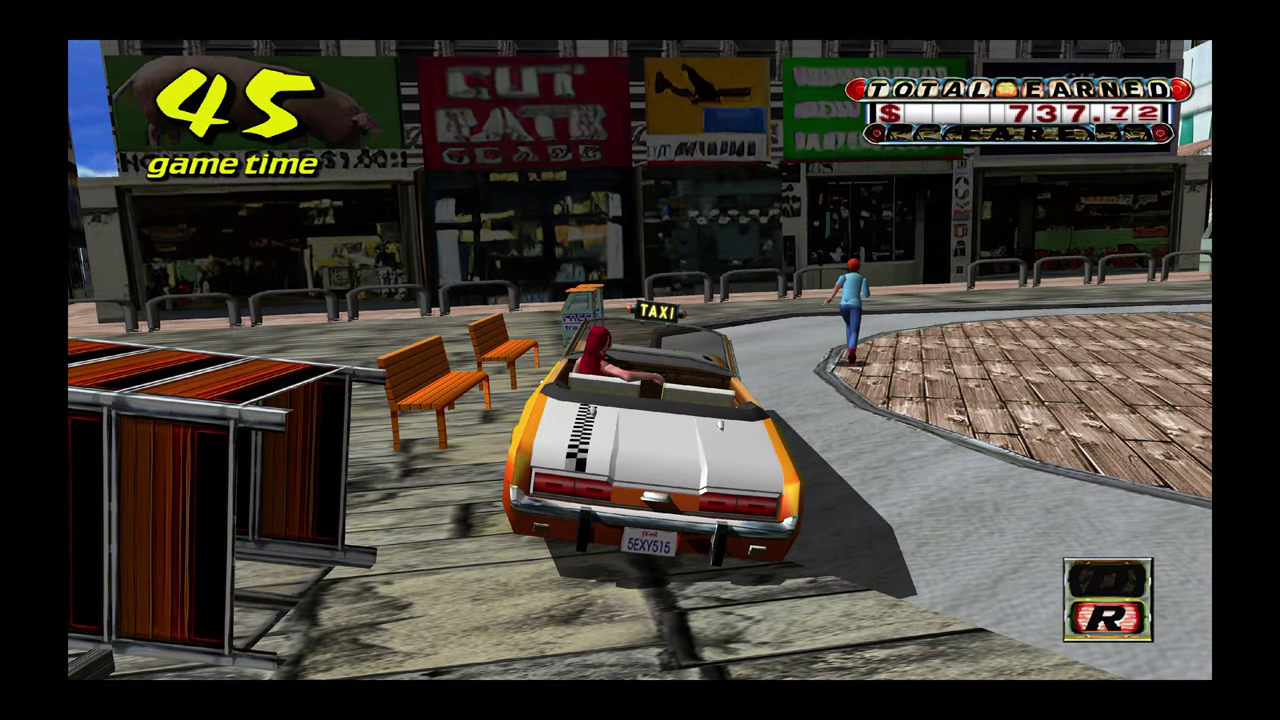
- Pause and resume Crazy Taxi repeatedly to examine the custom textures in the scene
key(Escape)
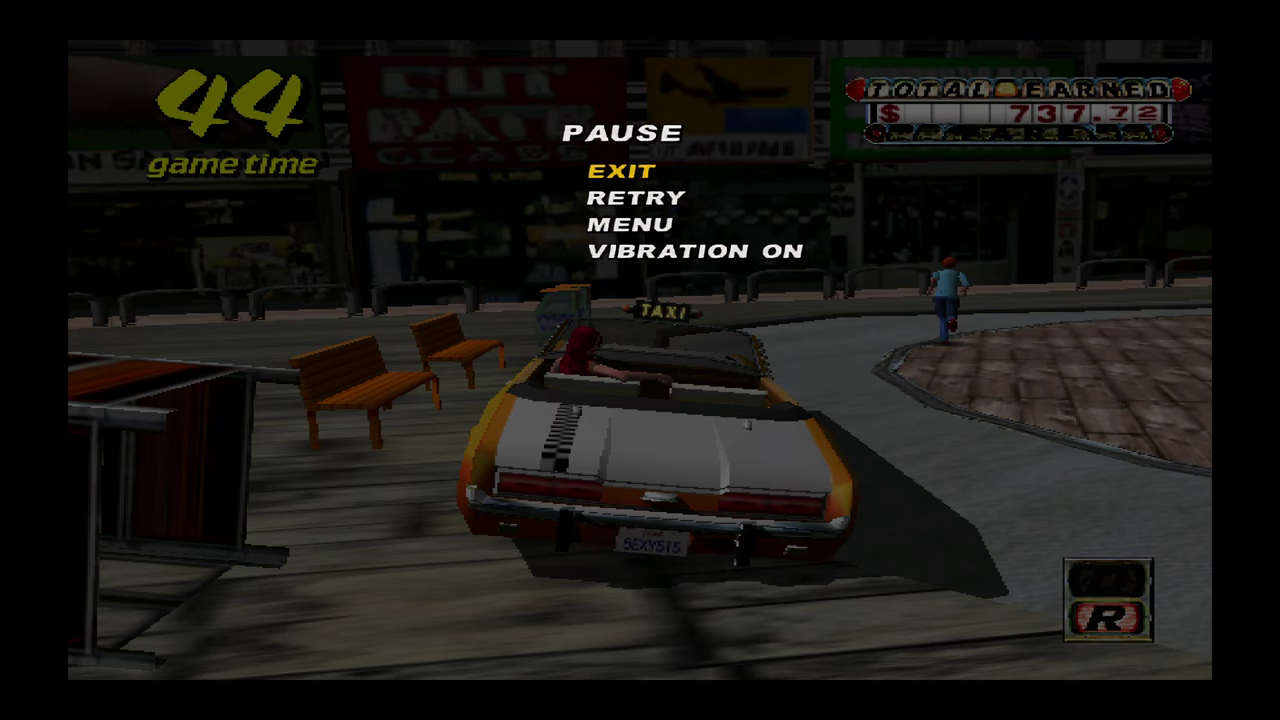
key(Escape)
key(Escape)
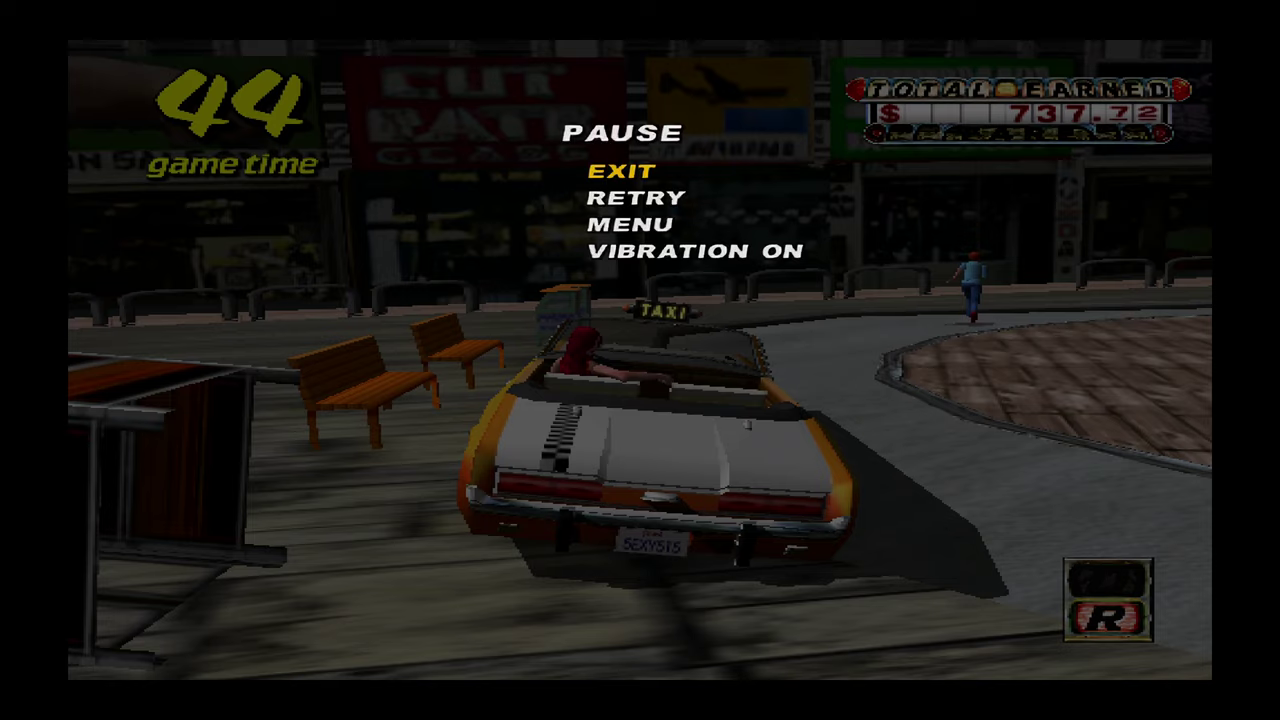
key(Escape)
key(Escape)
key(Escape)
key(Escape)
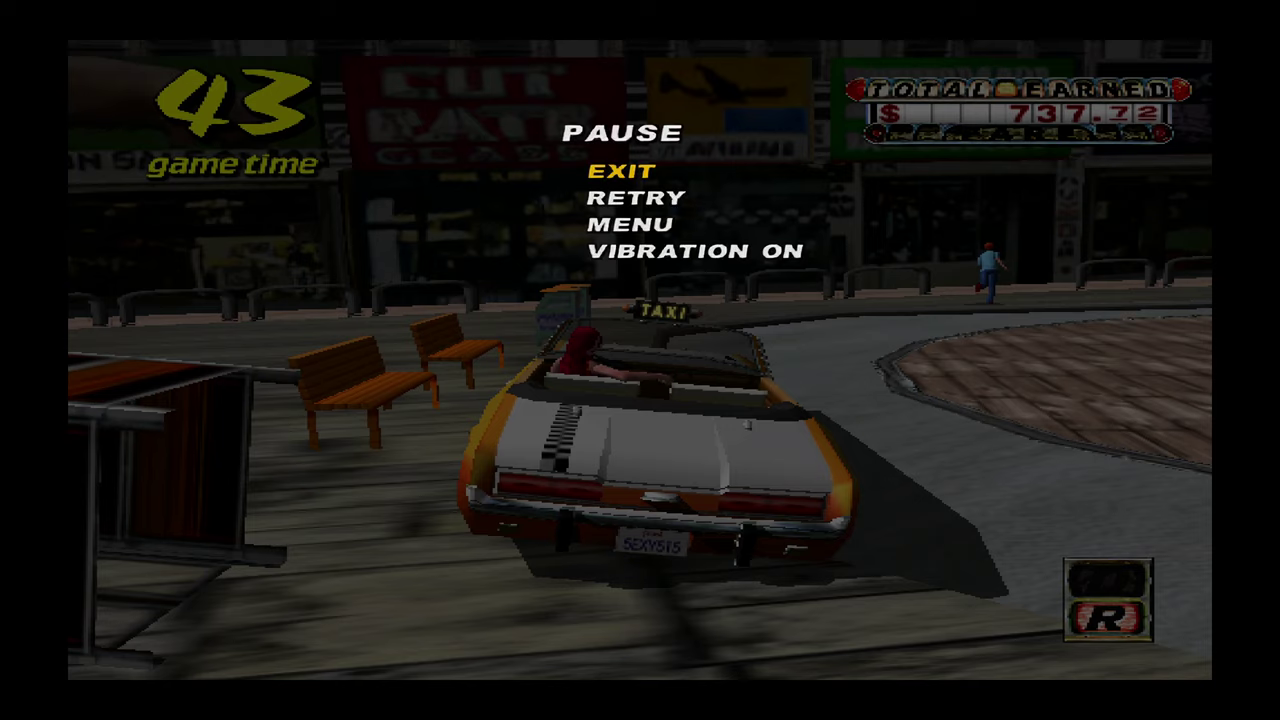
key(Escape)
key(Escape)
key(Escape)
key(Escape)
- Return to the Flycast core options, leave Emulation Hacks and open the Input settings
key(F1)
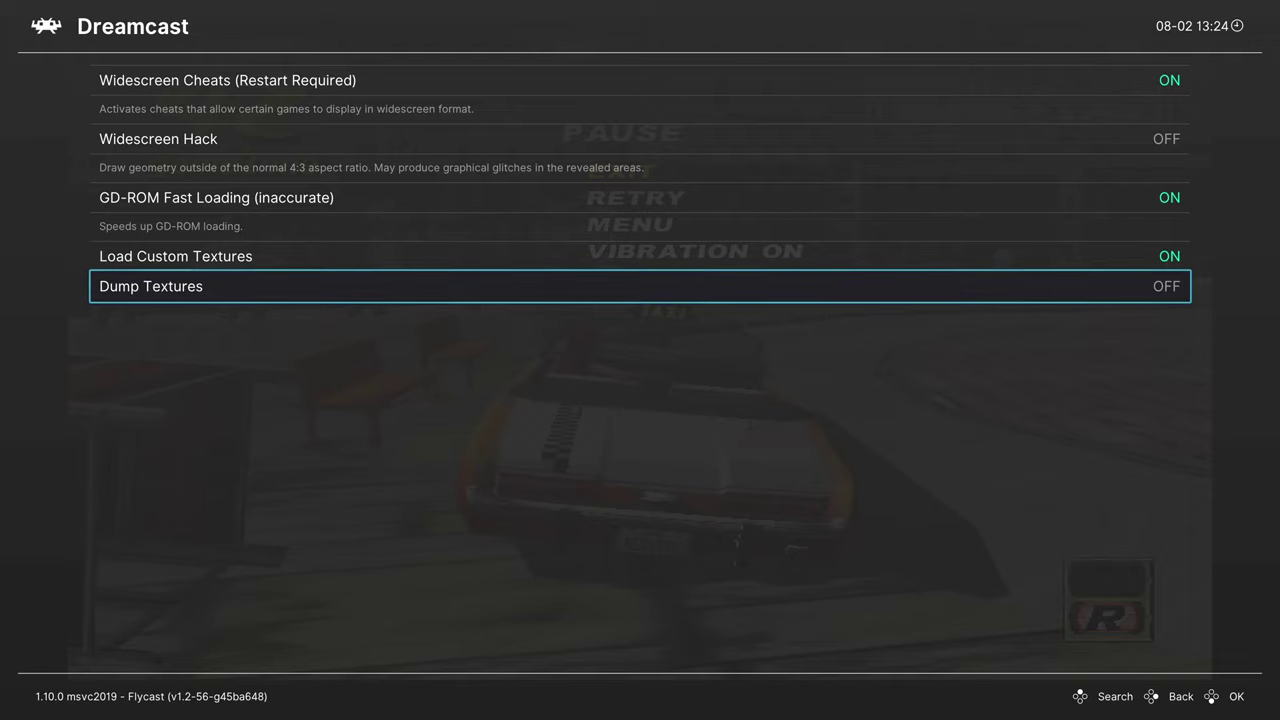
key(BackSpace)
key(Down)
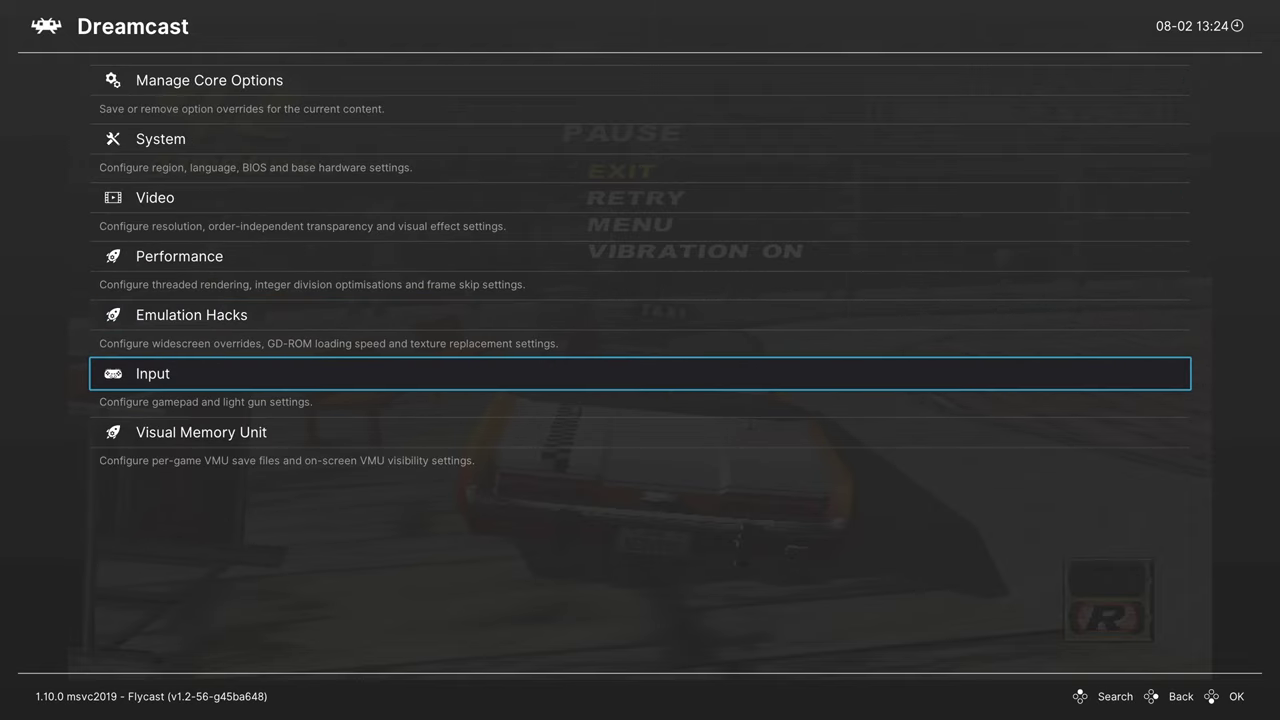
key(Return)
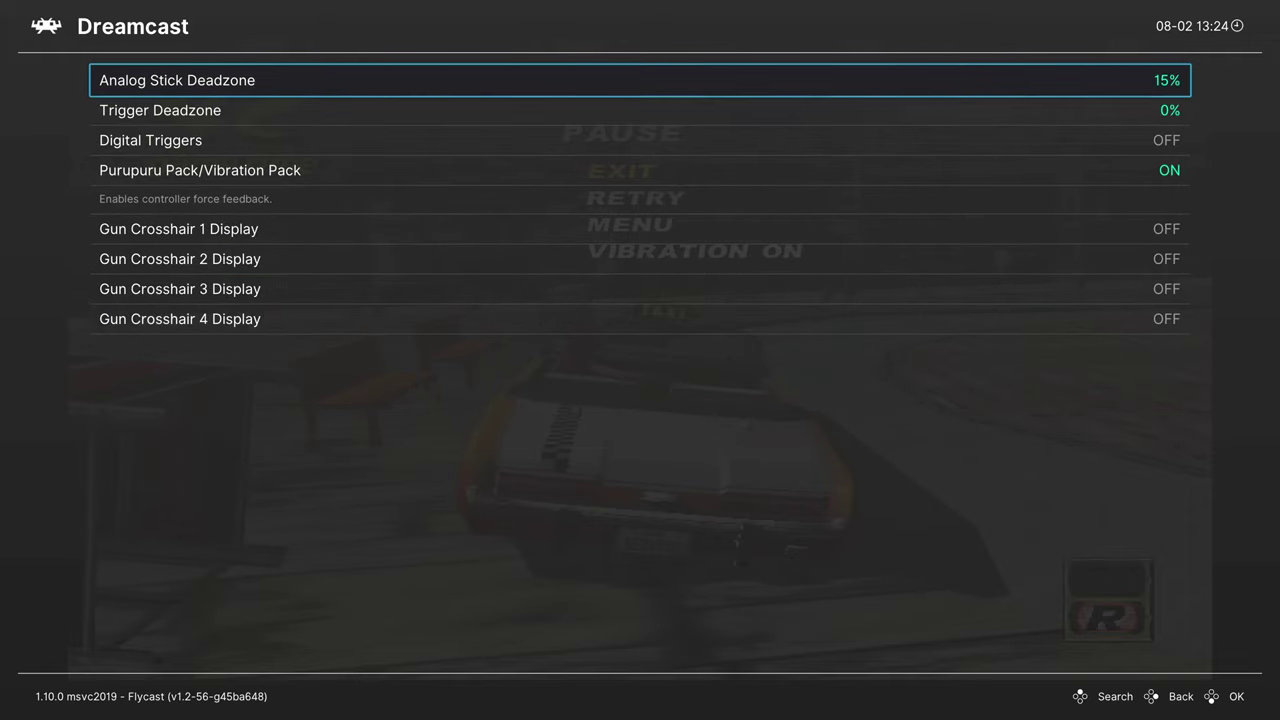
- Set the Analog Stick Deadzone to 10%
key(Return)
key(Down)
key(Down)
key(Down)
key(Down)
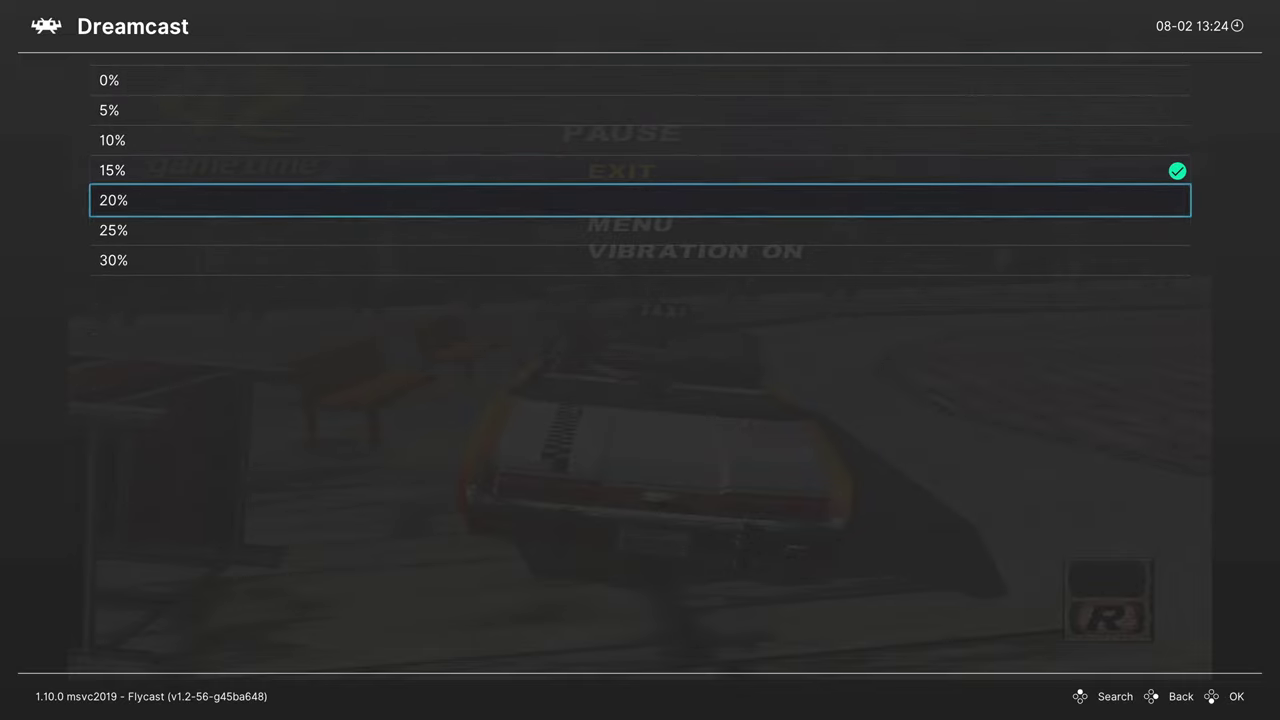
key(Down)
key(Down)
key(Down)
key(Down)
key(Down)
key(Down)
key(Down)
key(Down)
key(Down)
key(Down)
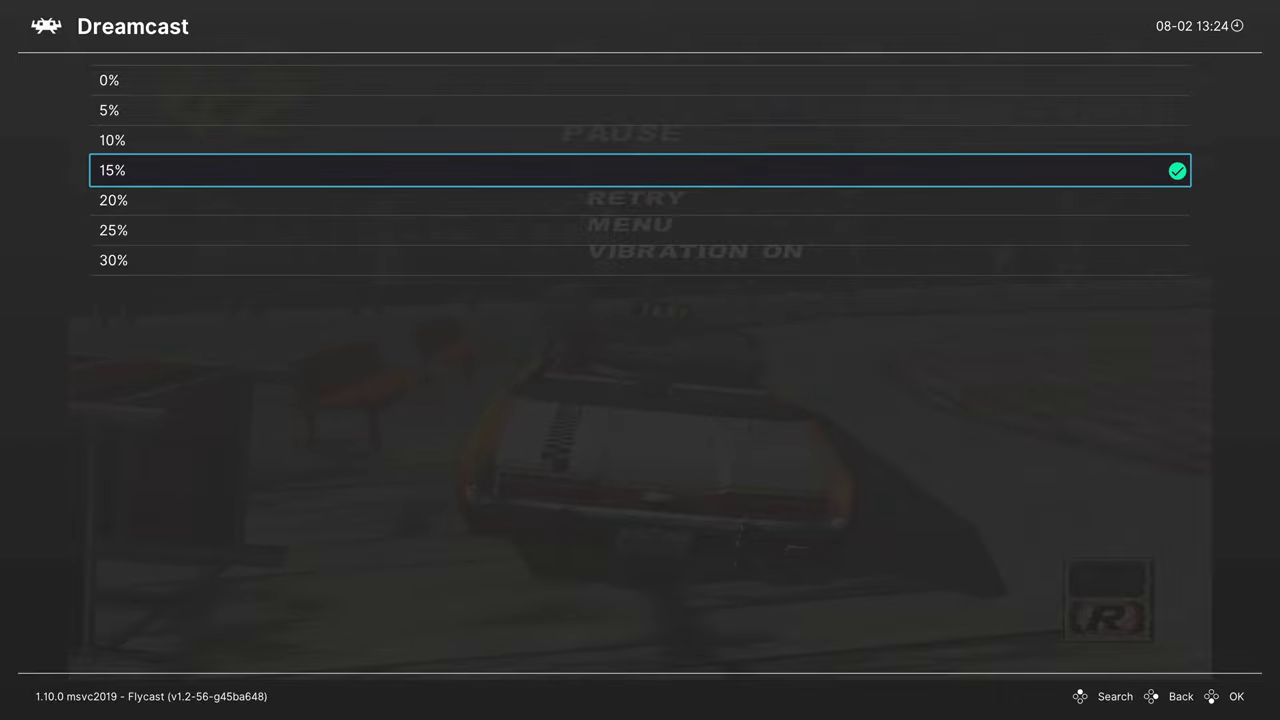
key(Up)
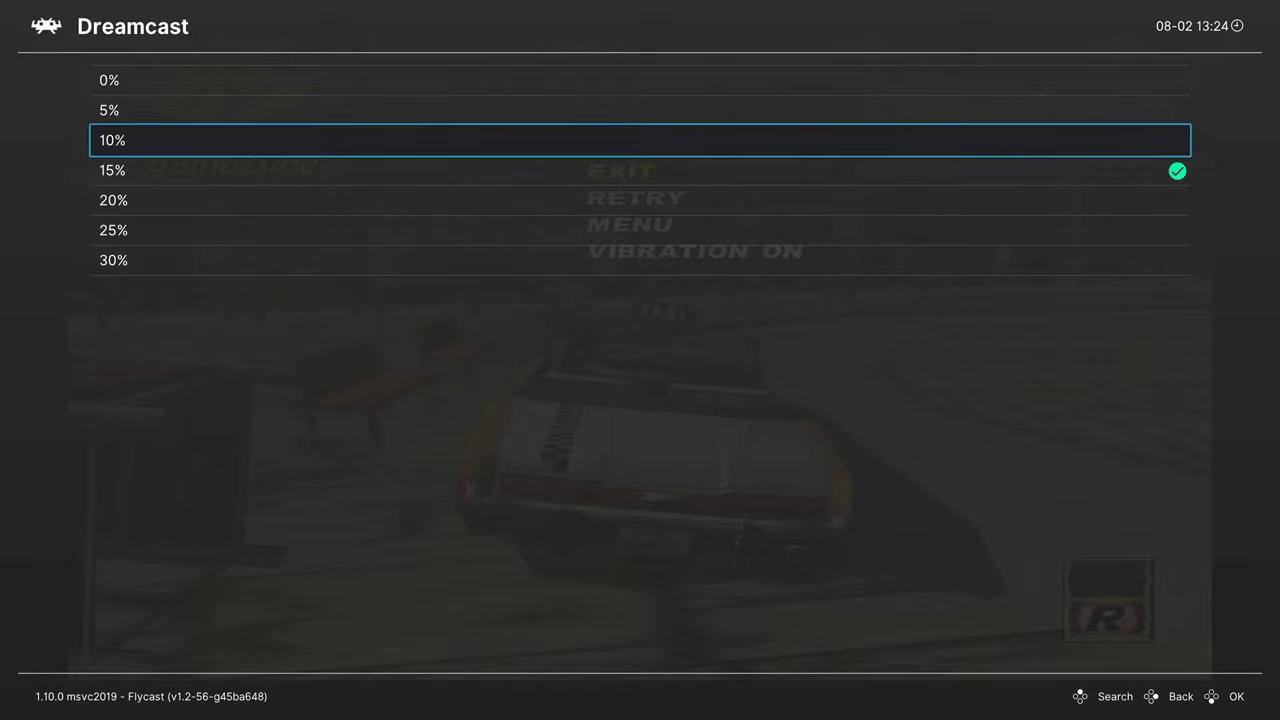
key(Return)
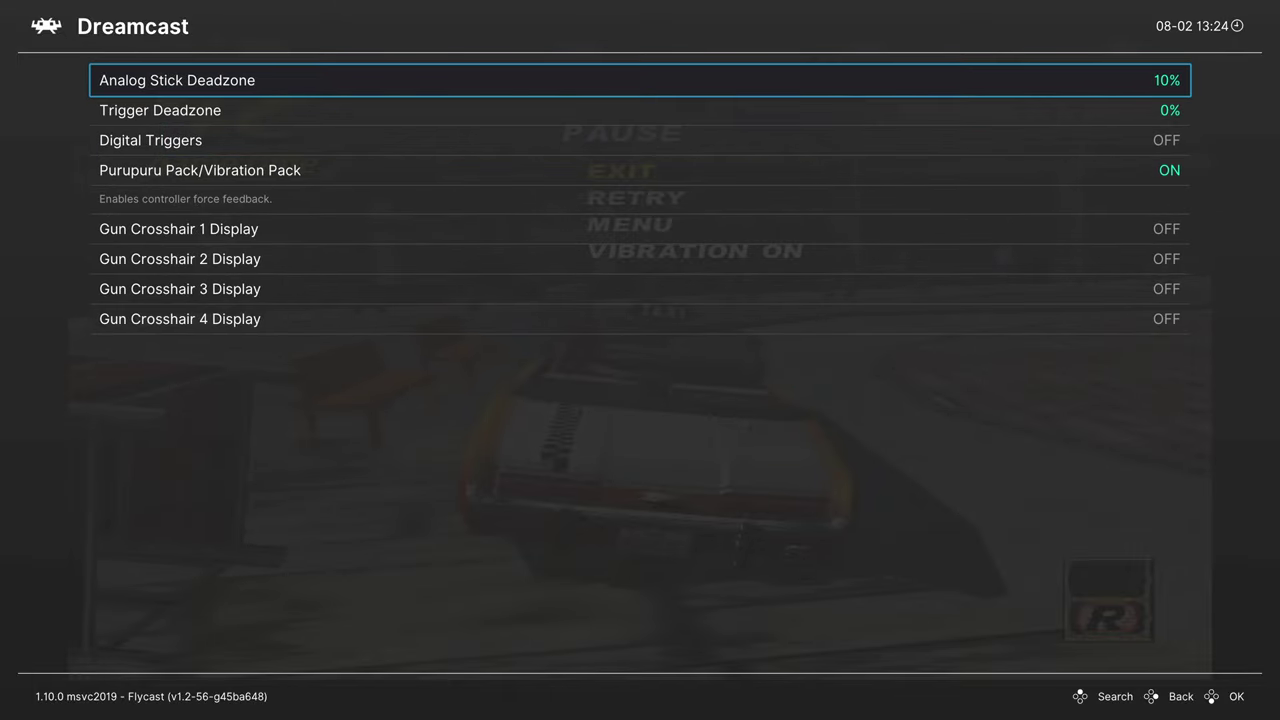
- Check the Trigger Deadzone choices, keep 0%, and switch Digital Triggers on and back off
key(Down)
key(Return)
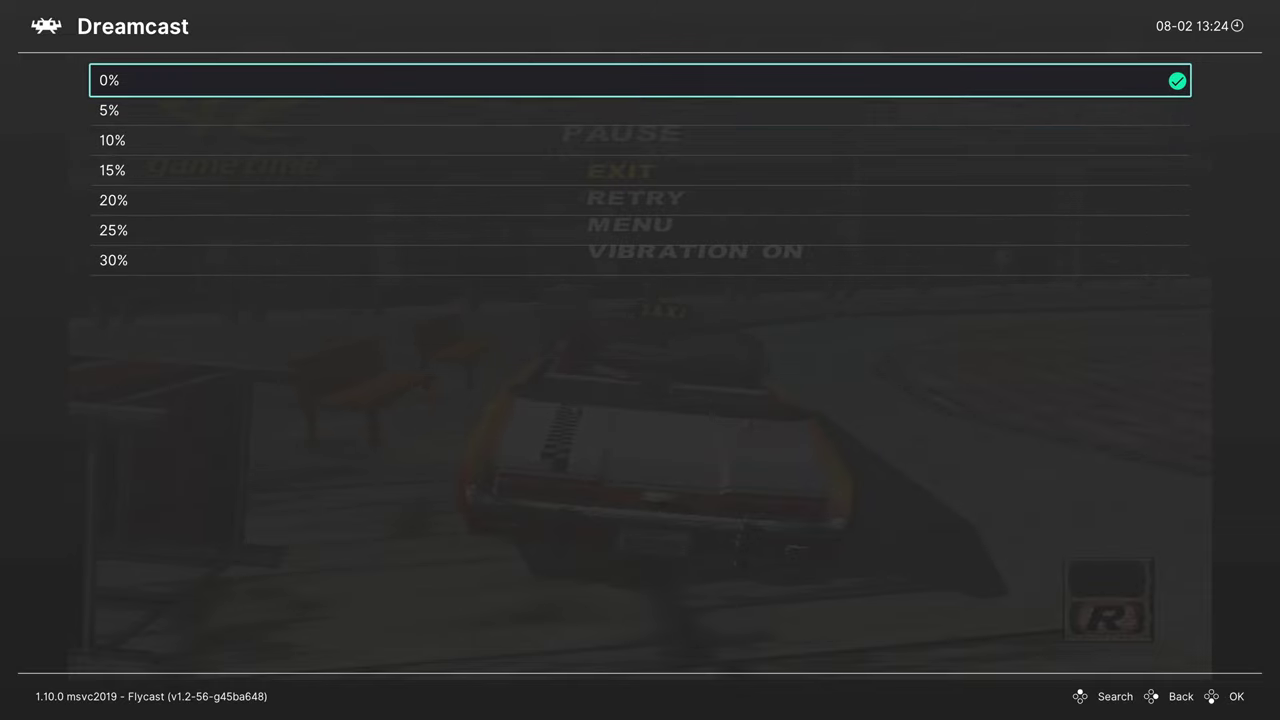
key(Return)
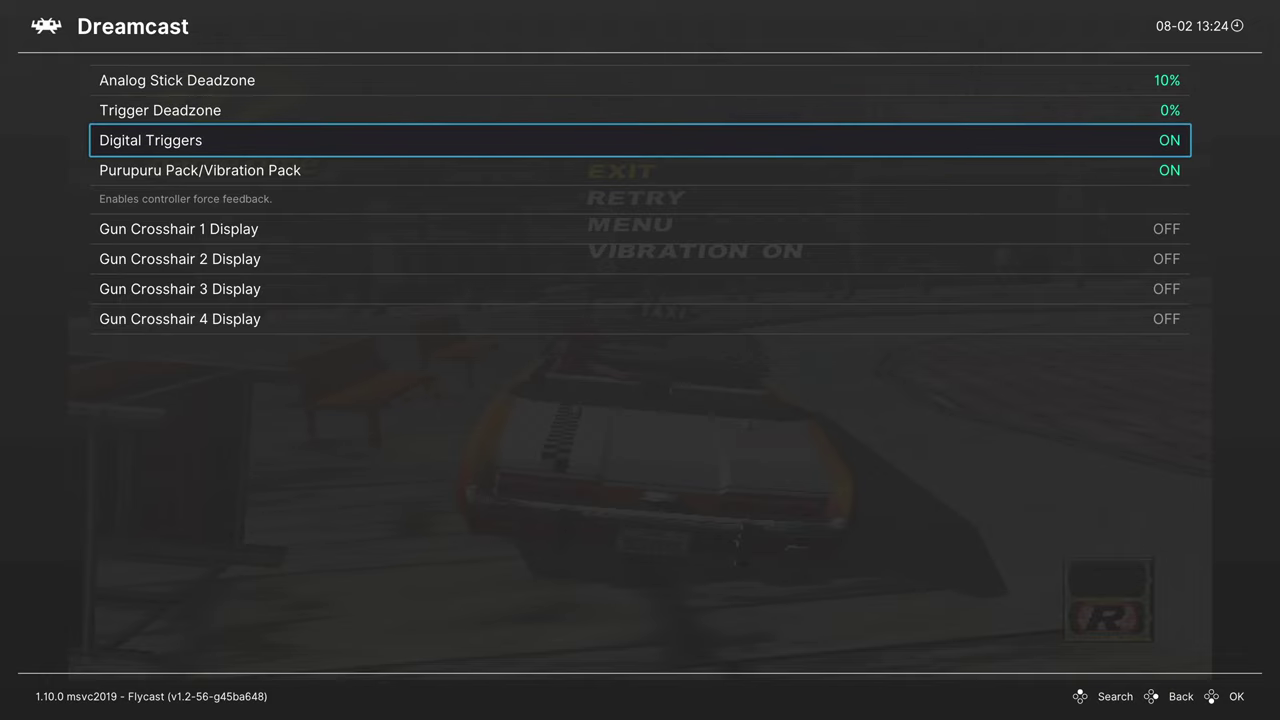
key(Right)
key(Left)
key(Down)
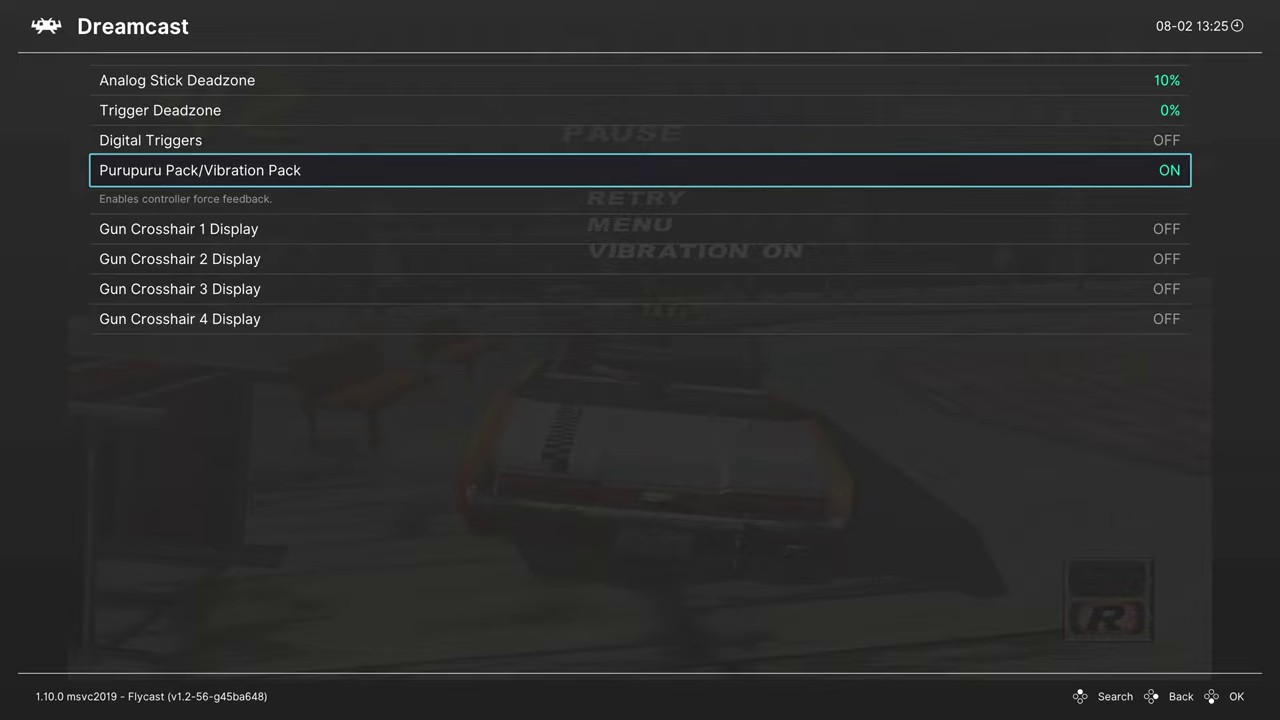
- Look through the vibration pack and gun crosshair display options, then leave the Input settings
key(Down)
key(Down)
key(Down)
key(Down)
key(Down)
key(Down)
key(Down)
key(Down)
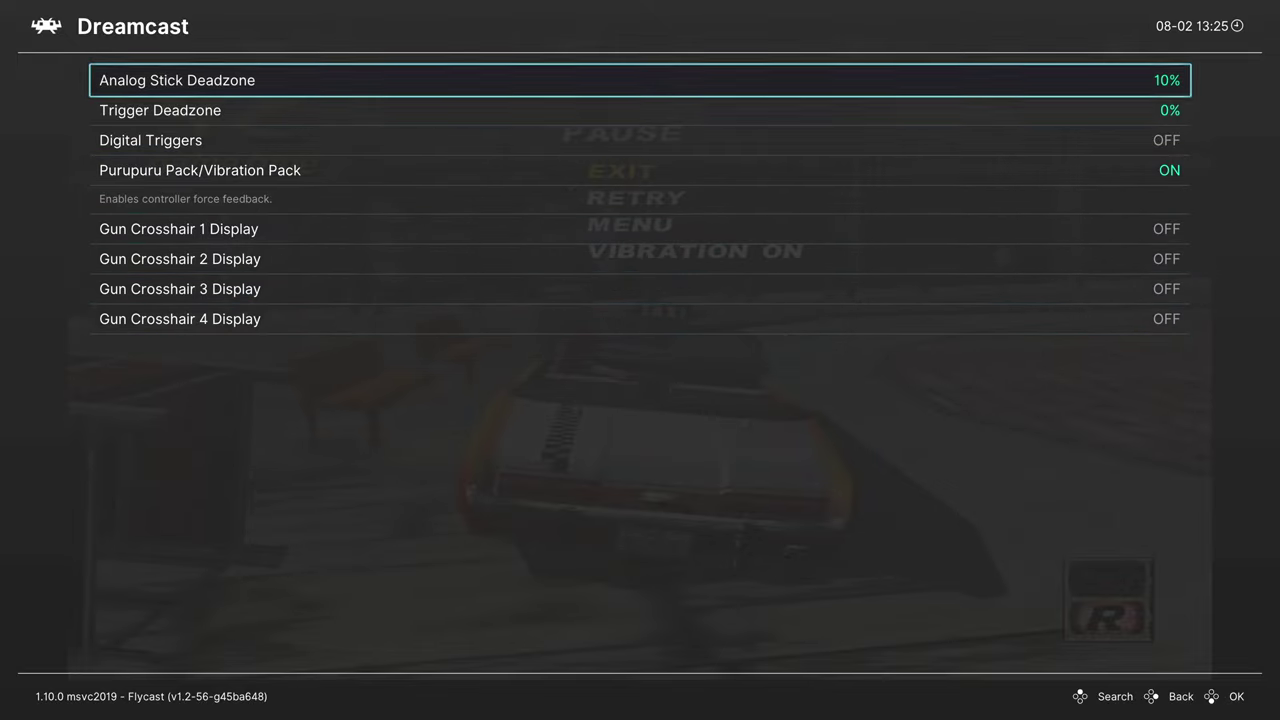
key(Down)
key(Down)
key(Down)
key(Down)
key(Down)
key(Down)
key(Down)
key(Down)
key(Down)
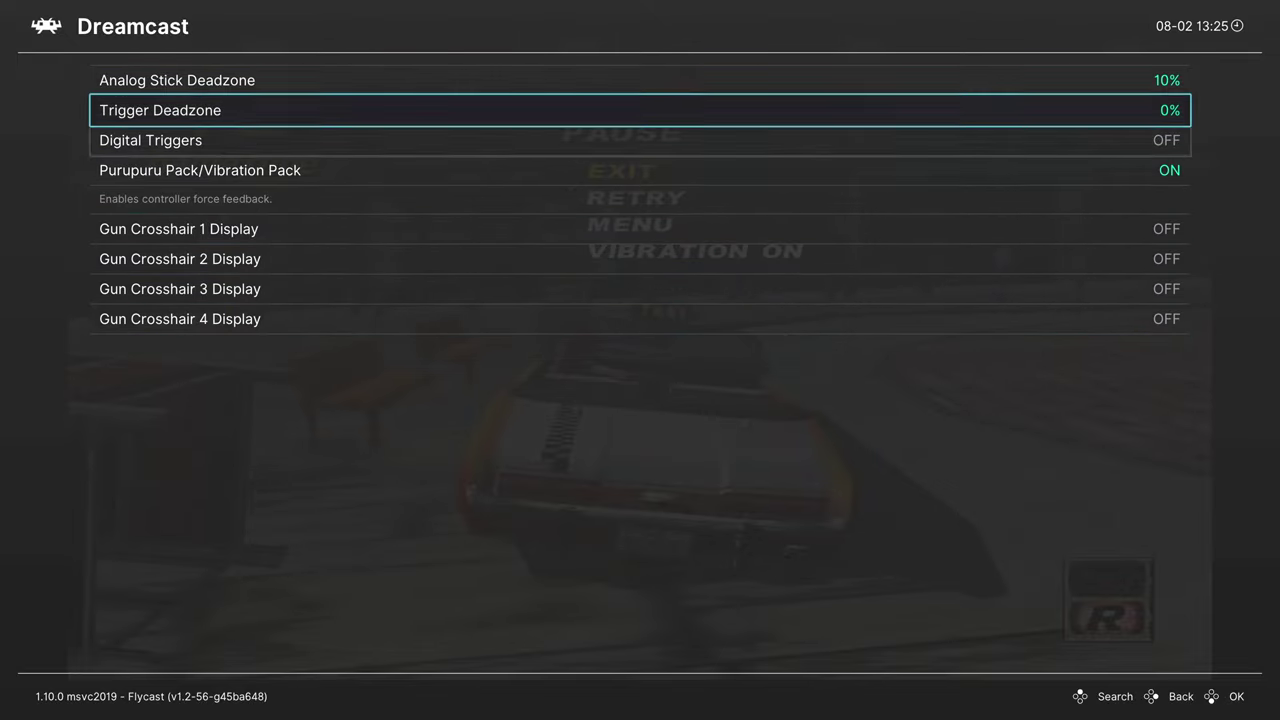
key(Down)
key(Down)
key(Down)
key(BackSpace)
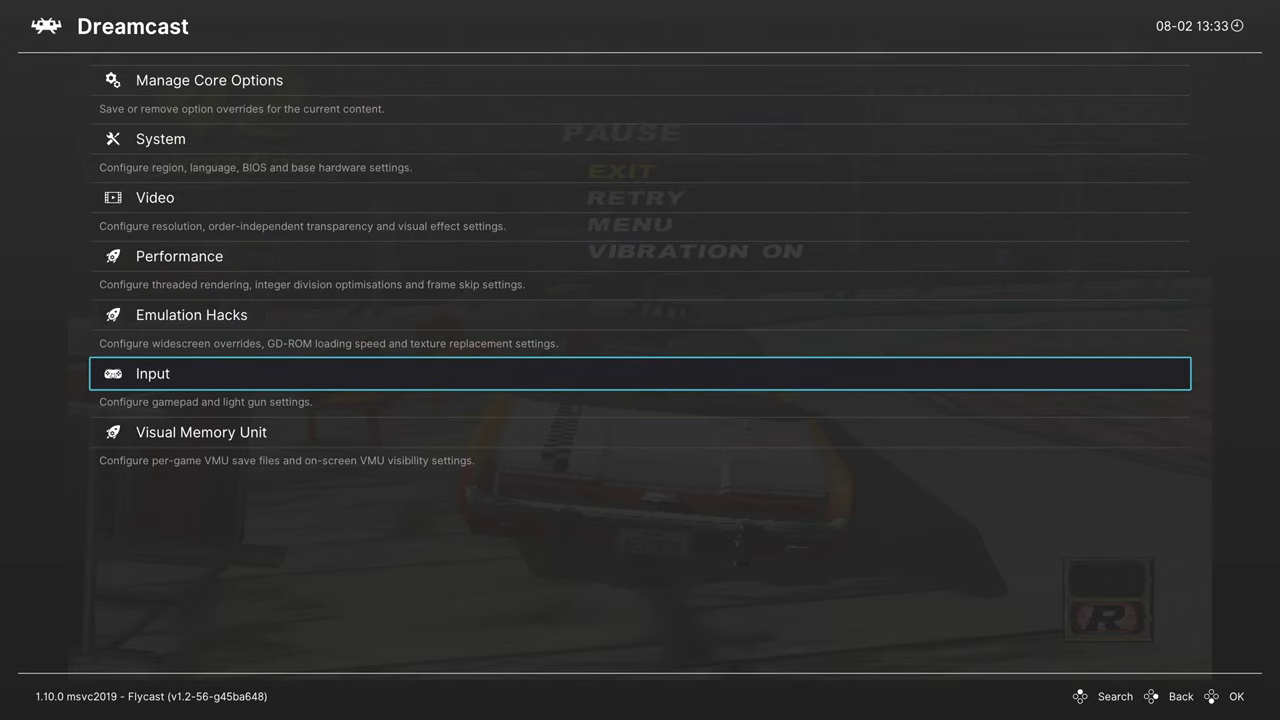
- Open the Visual Memory Unit core options and set Per-Game VMUs to VMU A1
key(Down)
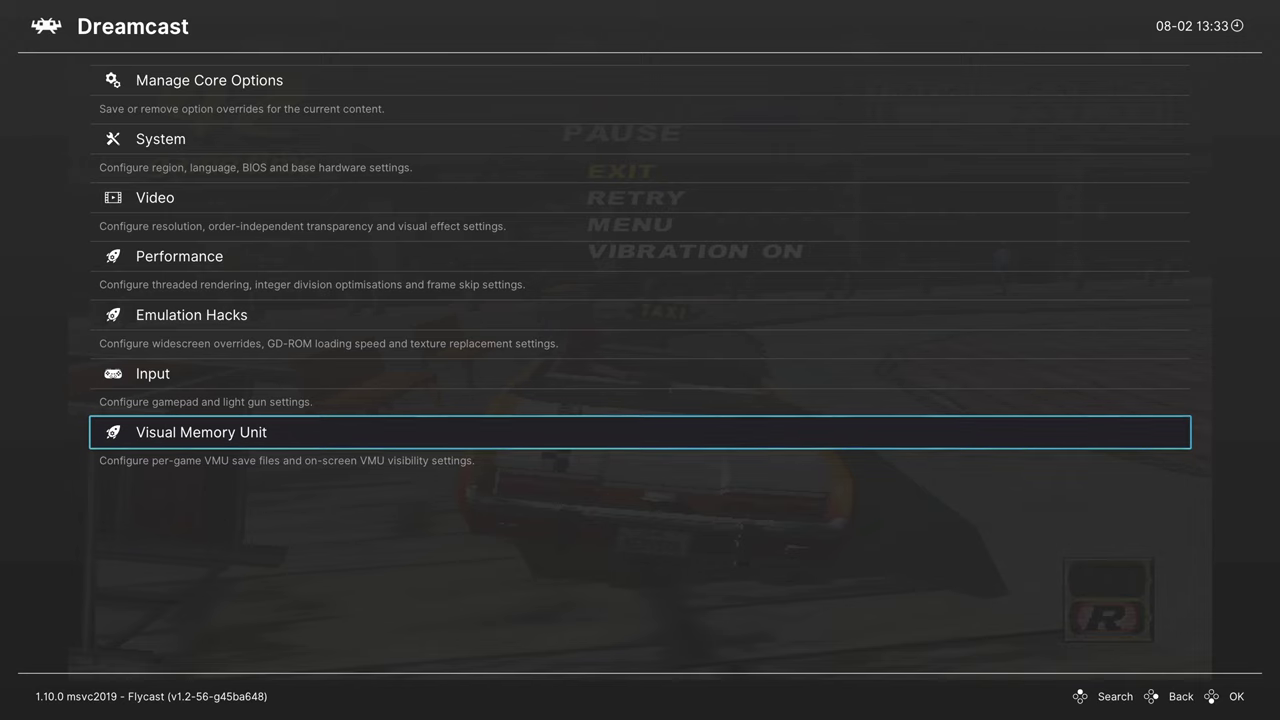
key(Return)
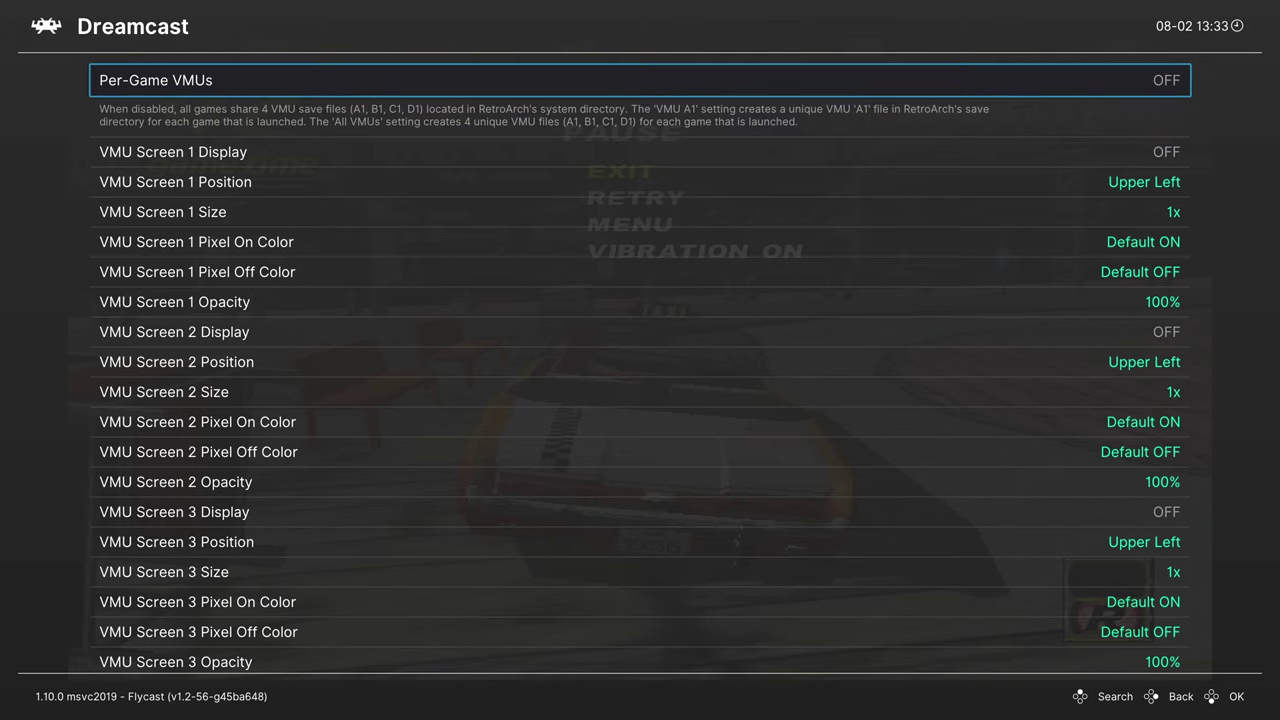
key(Return)
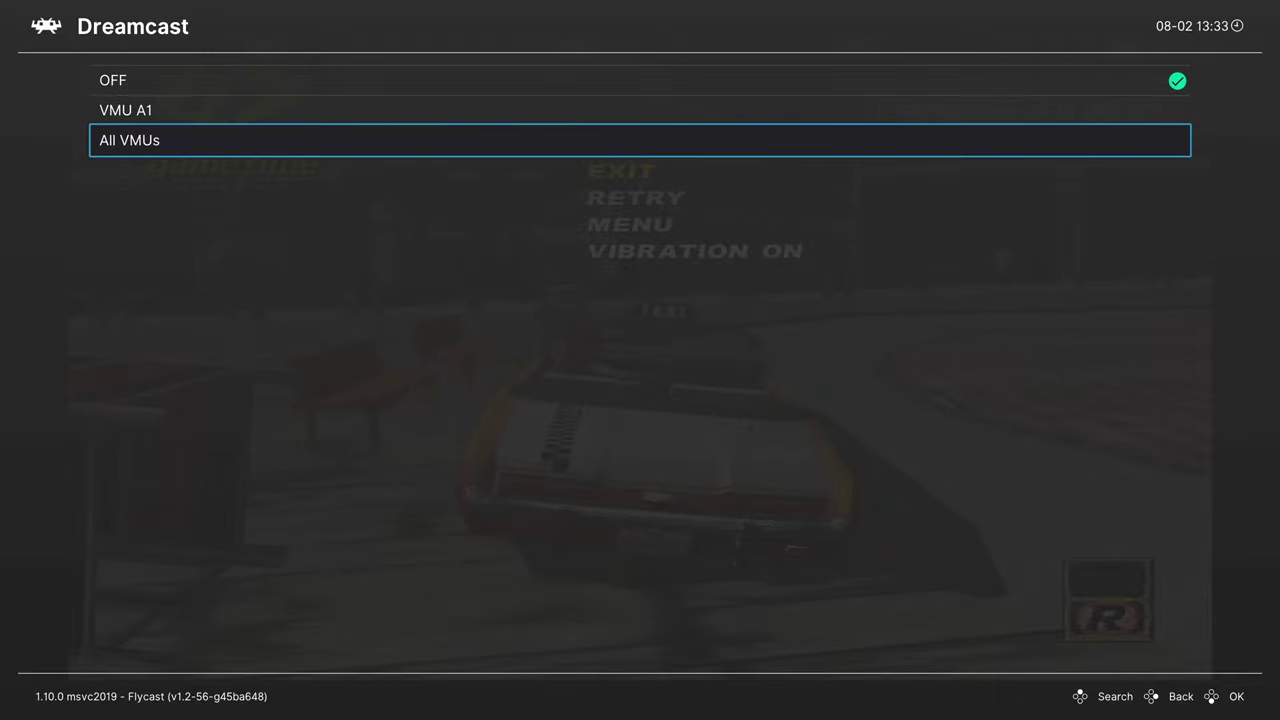
key(Return)
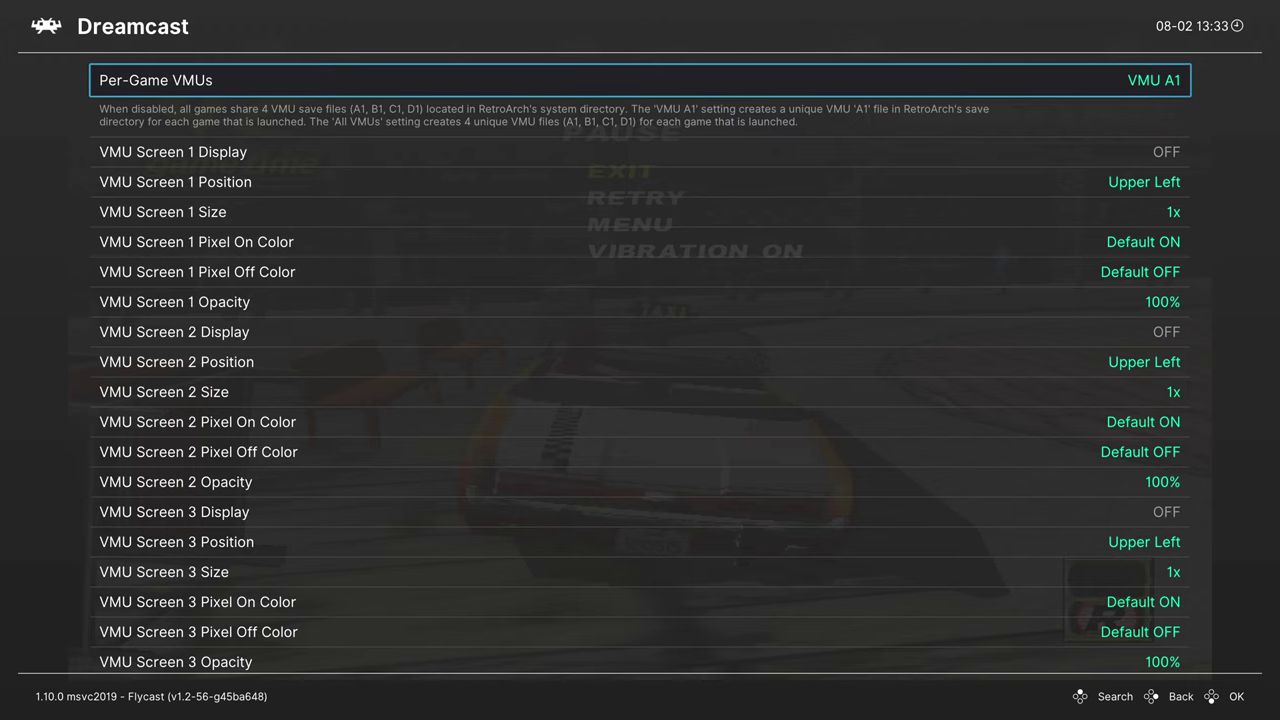
- Turn on VMU Screen 1 Display in the Visual Memory Unit options
click(640, 152)
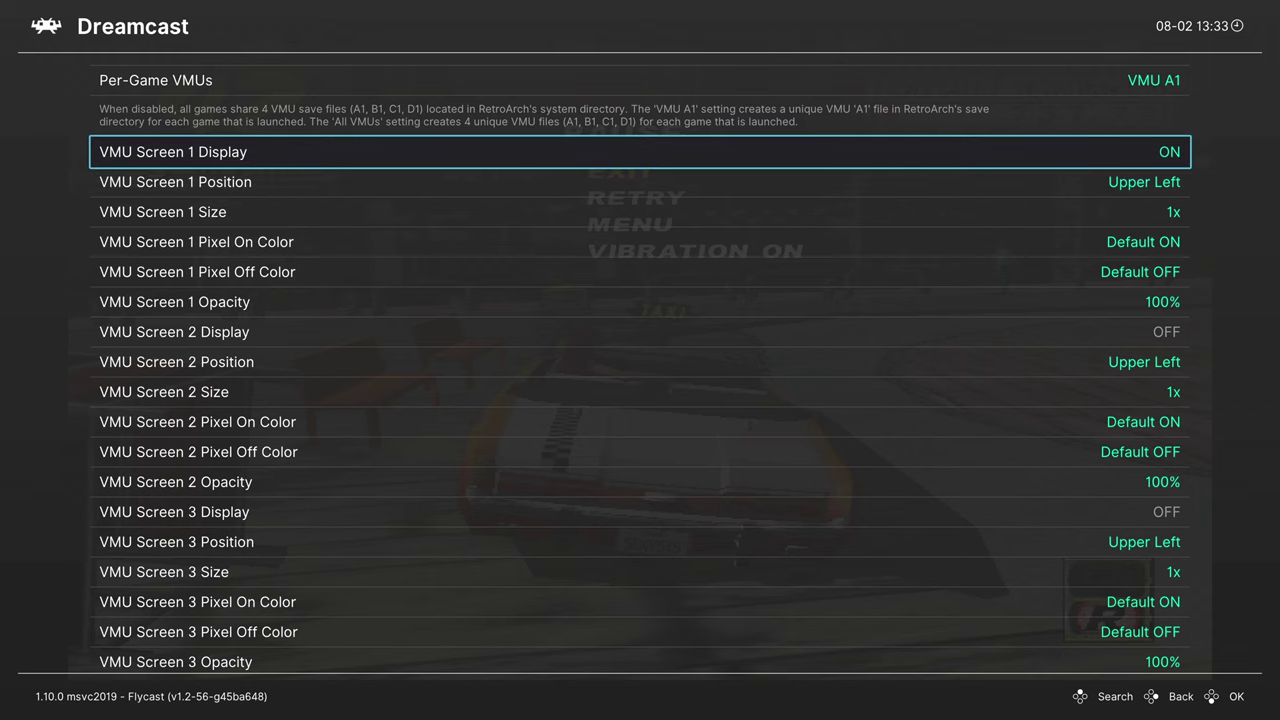
key(BackSpace)
key(Return)
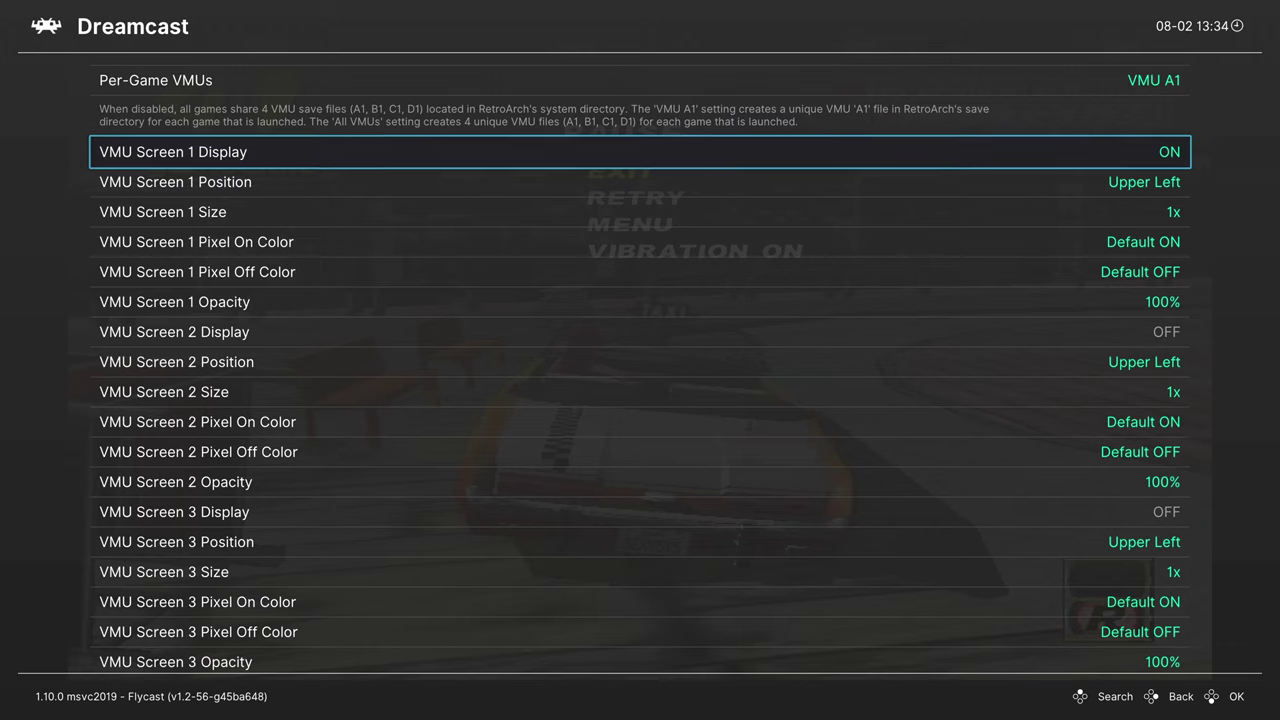
- Check the VMU Screen 1 Position choices and keep Upper Left
key(Down)
key(Return)
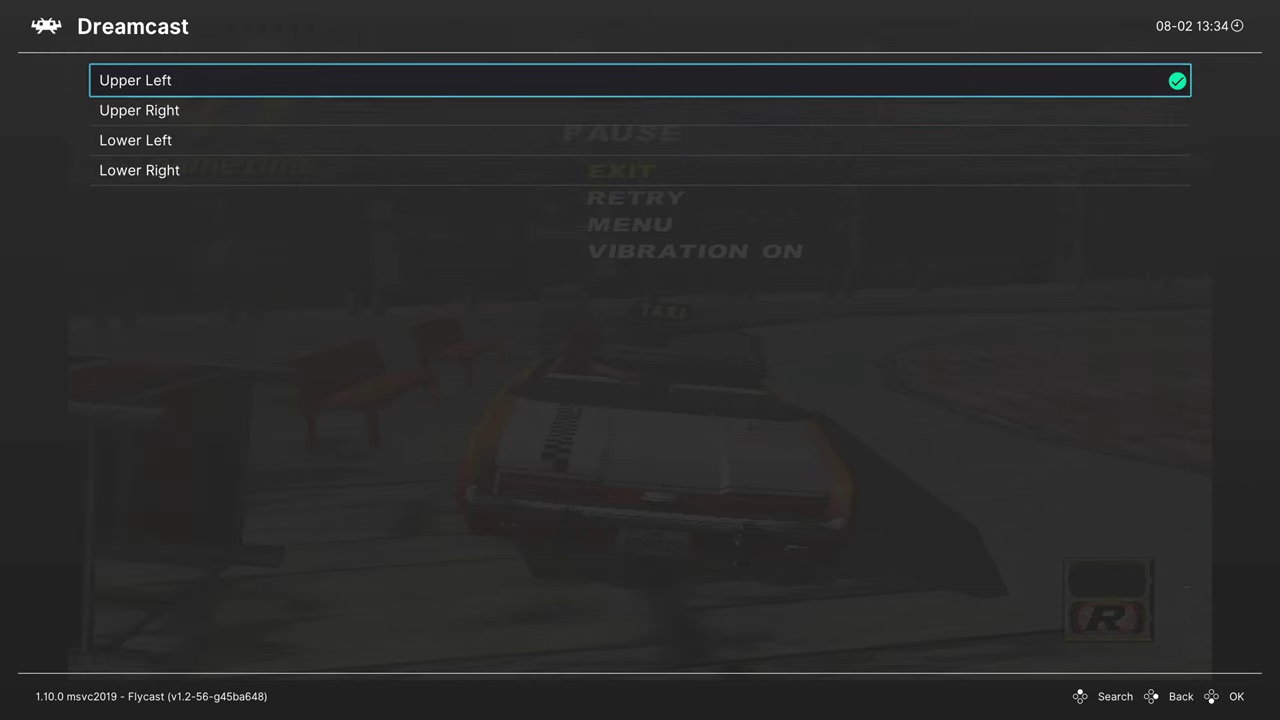
key(Down)
key(Down)
key(Up)
key(Up)
key(Return)
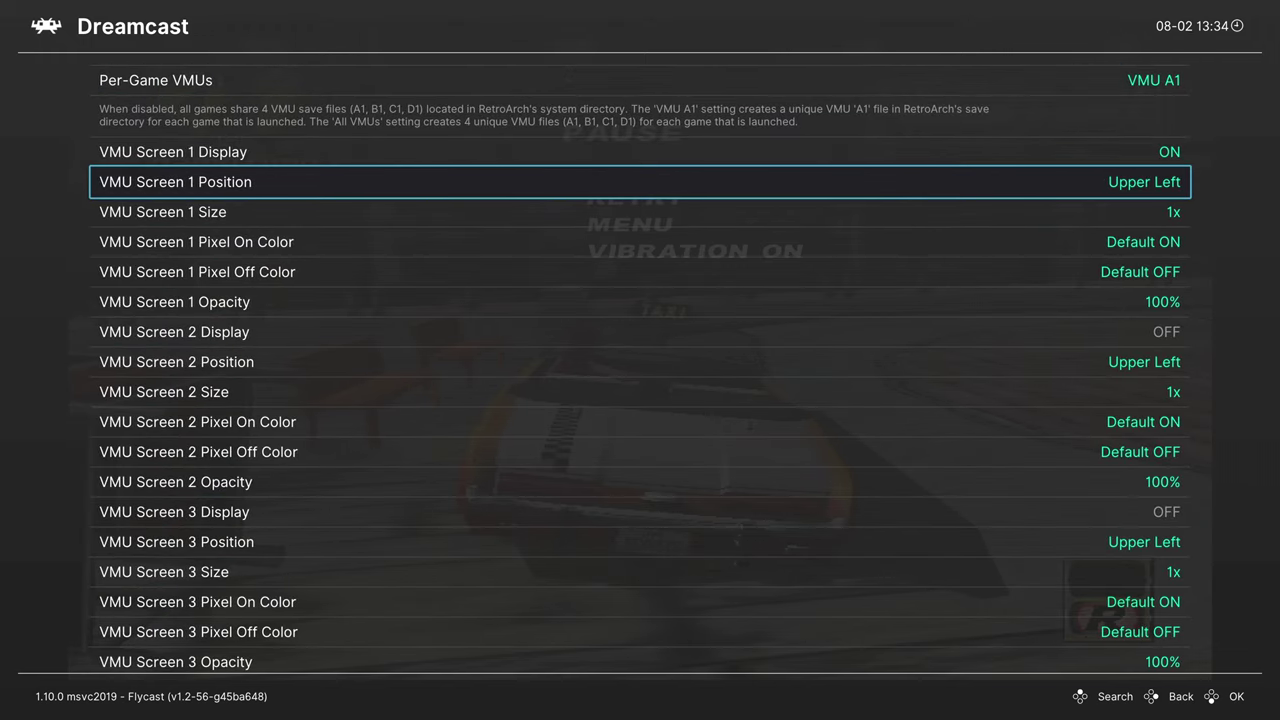
- Set VMU Screen 1 Size to 2x
key(Down)
key(Return)
key(Down)
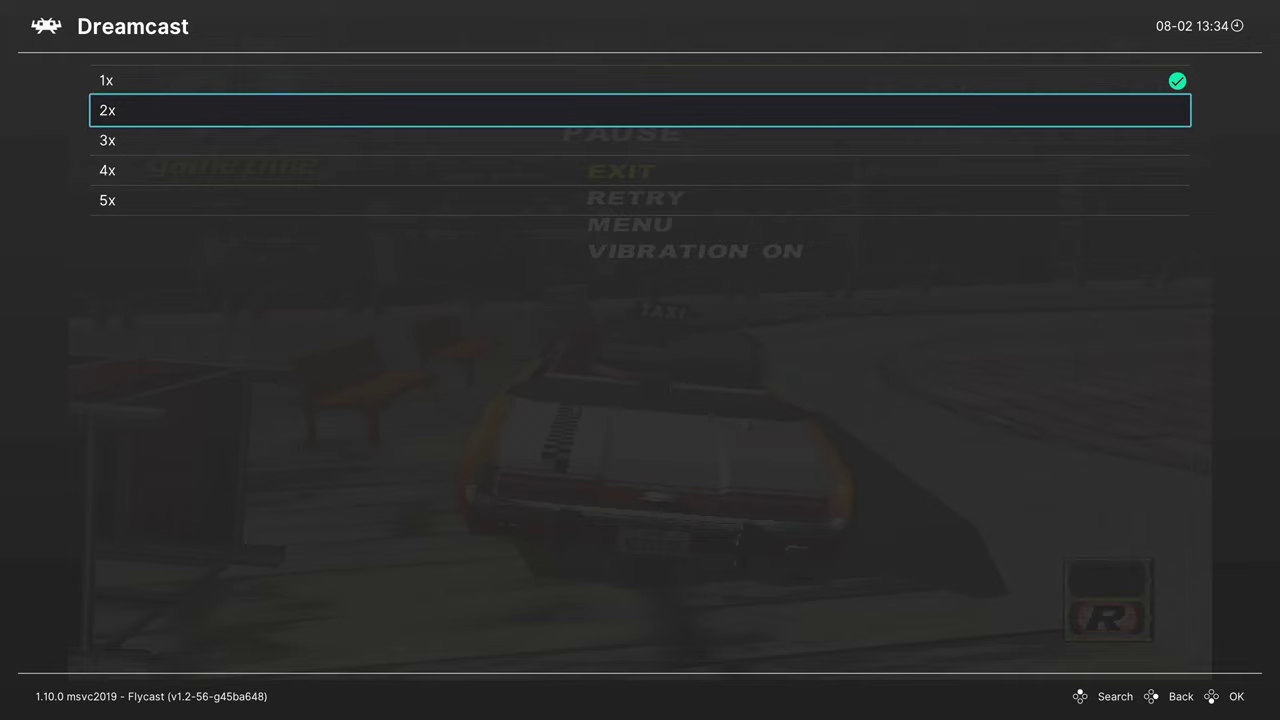
key(Return)
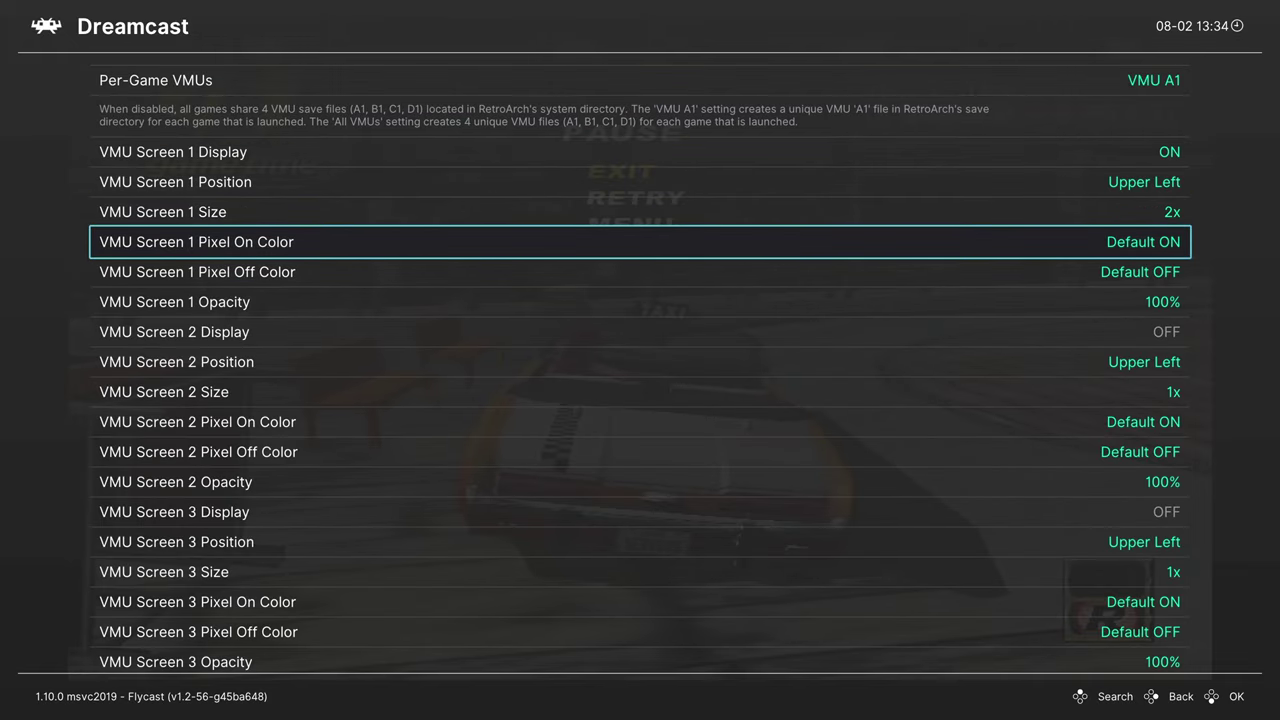
- Set VMU Screen 1 Opacity to 50%
key(Down)
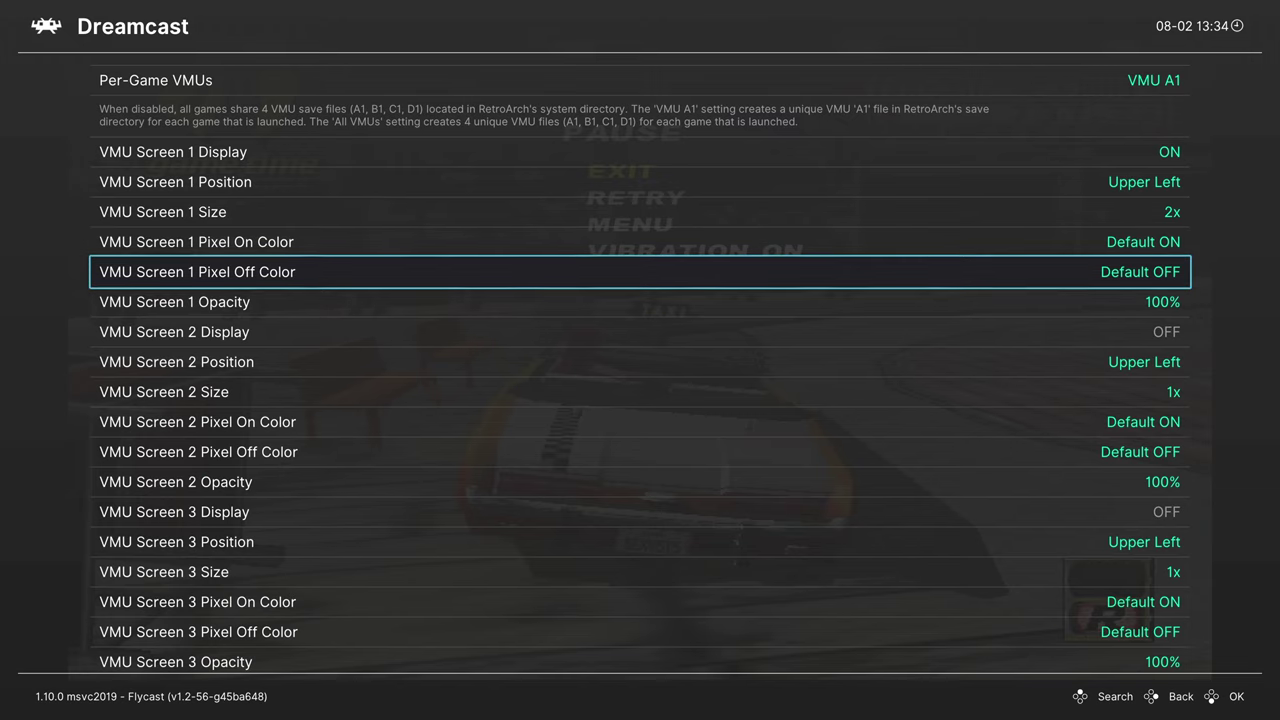
key(Return)
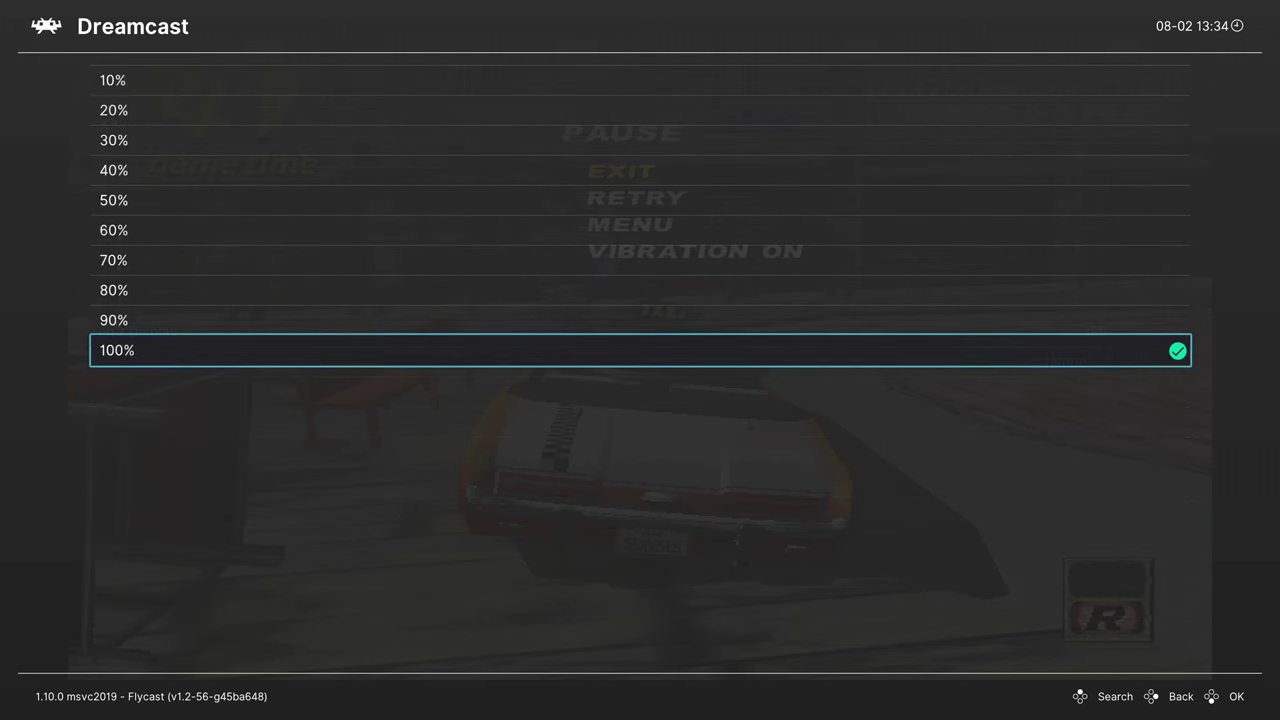
key(Up)
key(Up)
key(Up)
key(Up)
key(Up)
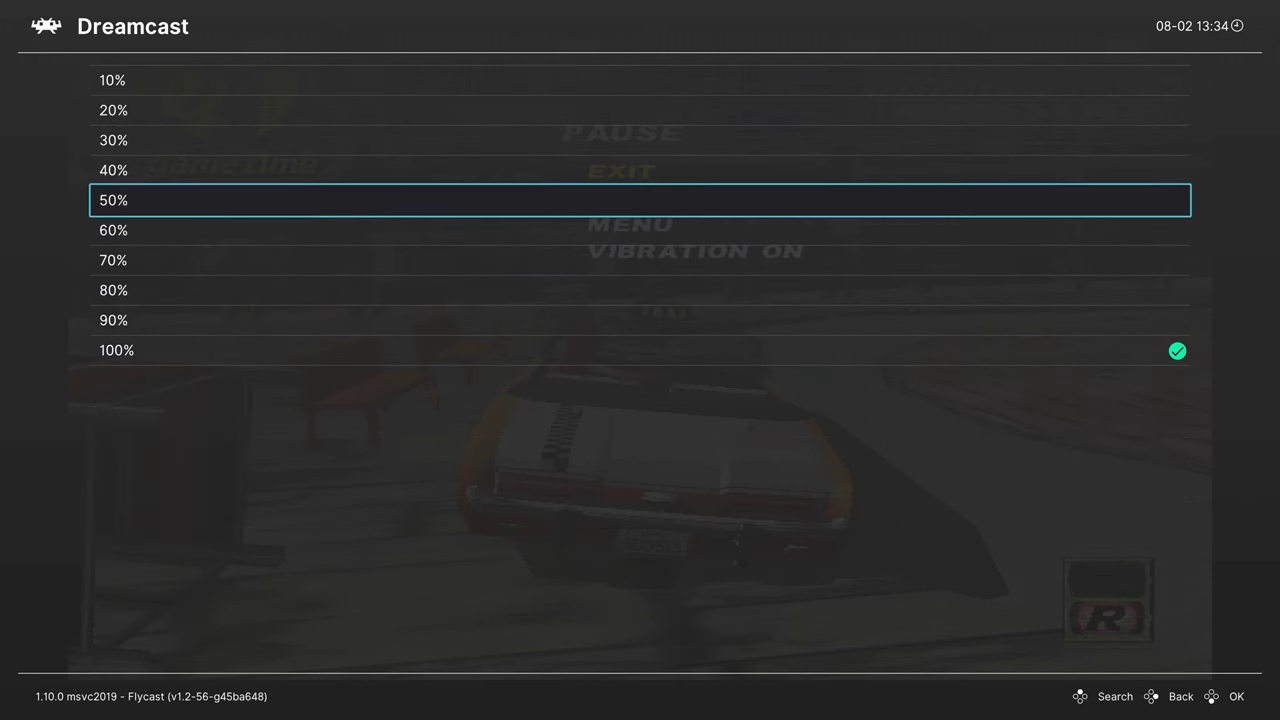
key(Return)
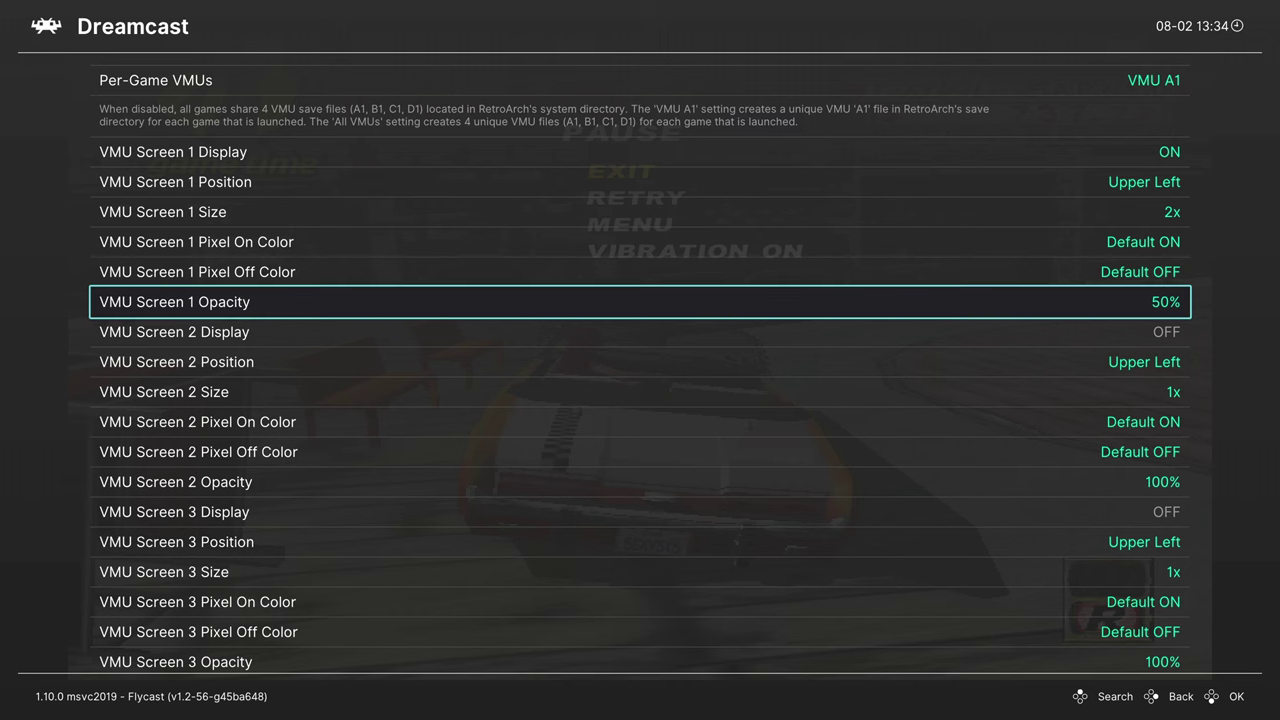
- Look through the display options for VMU Screens 2 to 4, then leave the Visual Memory Unit settings
key(Down)
key(Down)
key(Down)
key(Down)
key(Down)
key(Down)
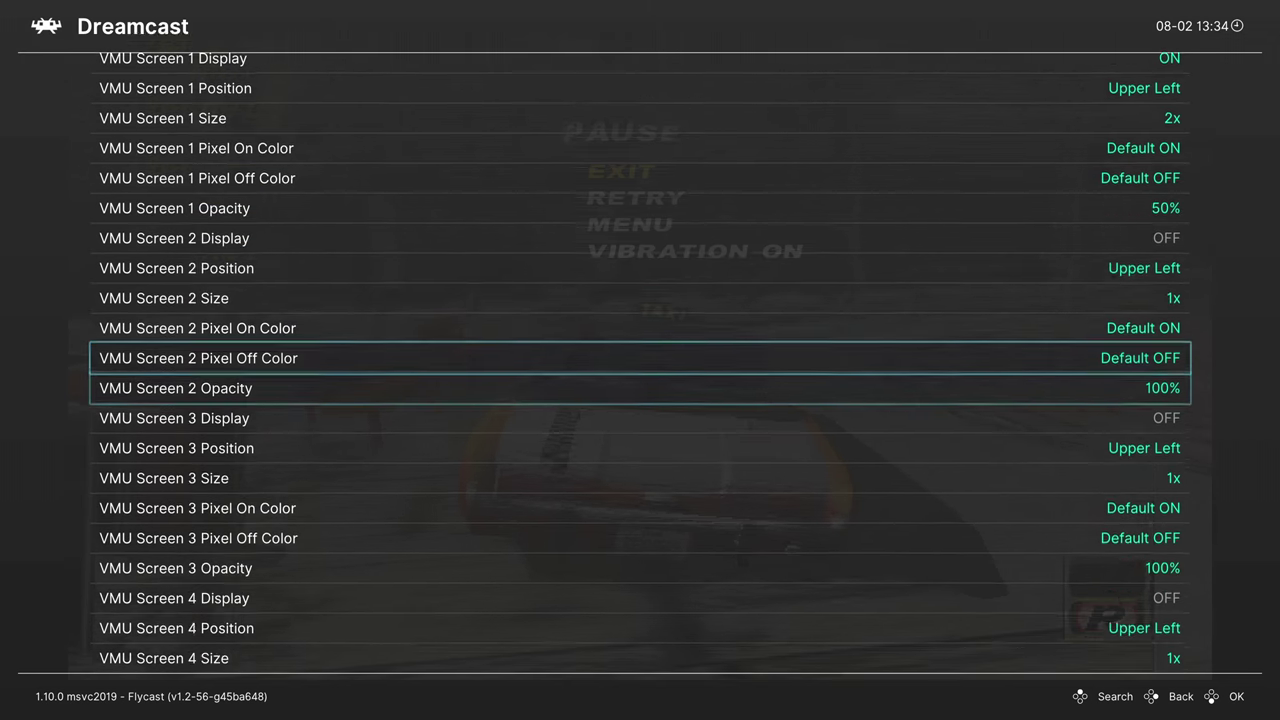
key(Down)
key(Down)
key(Down)
key(Down)
key(Down)
key(Down)
key(Down)
key(Down)
key(Down)
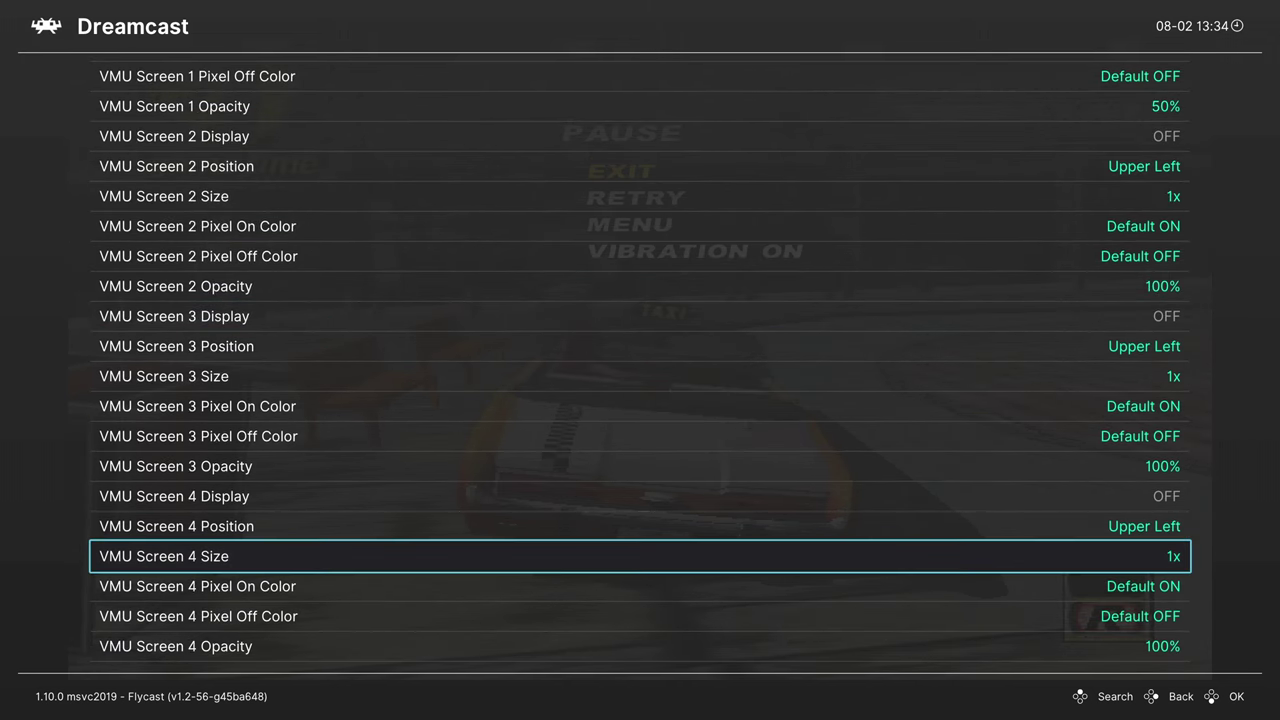
key(BackSpace)
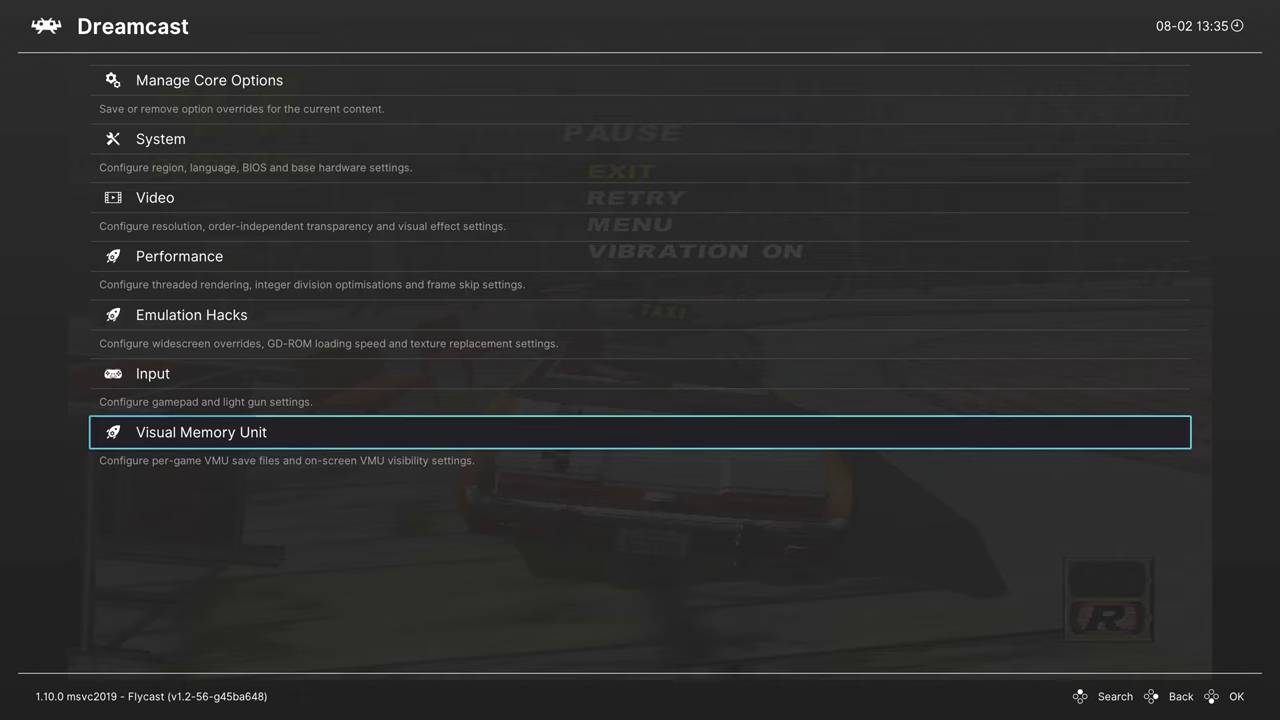
- Check the save and reset choices in Manage Core Options, then leave without saving an override
key(Down)
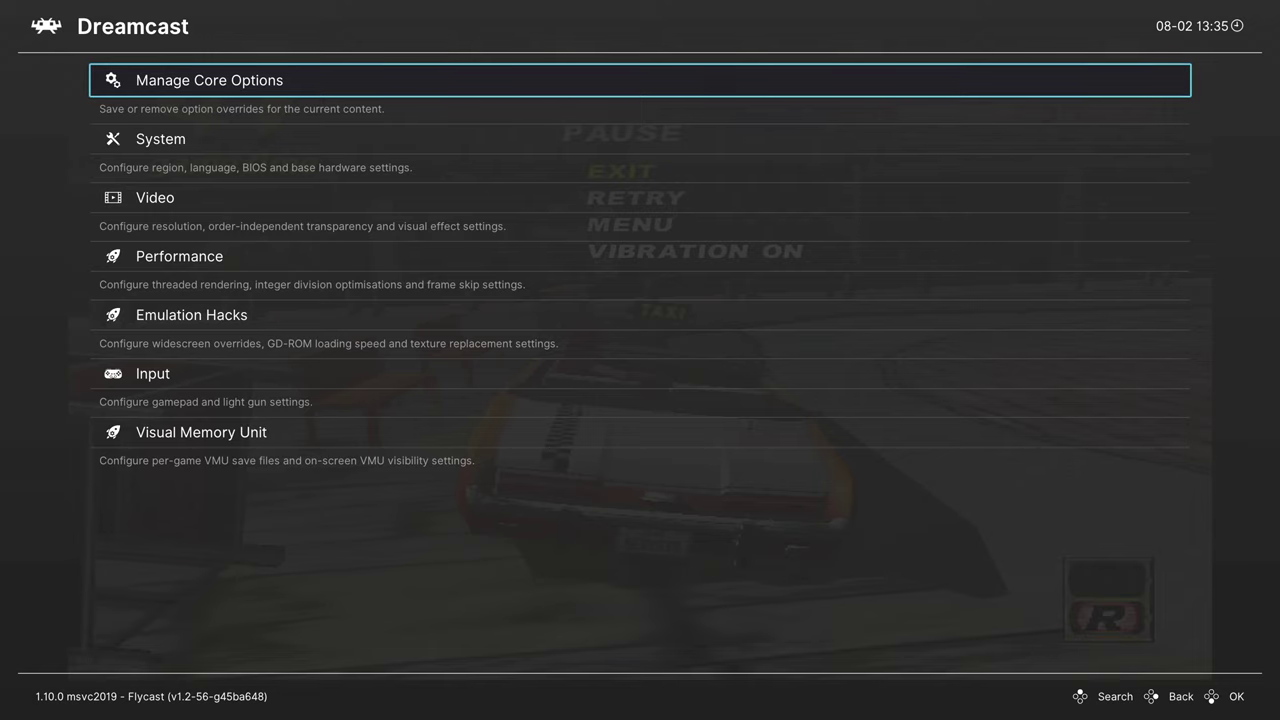
key(Return)
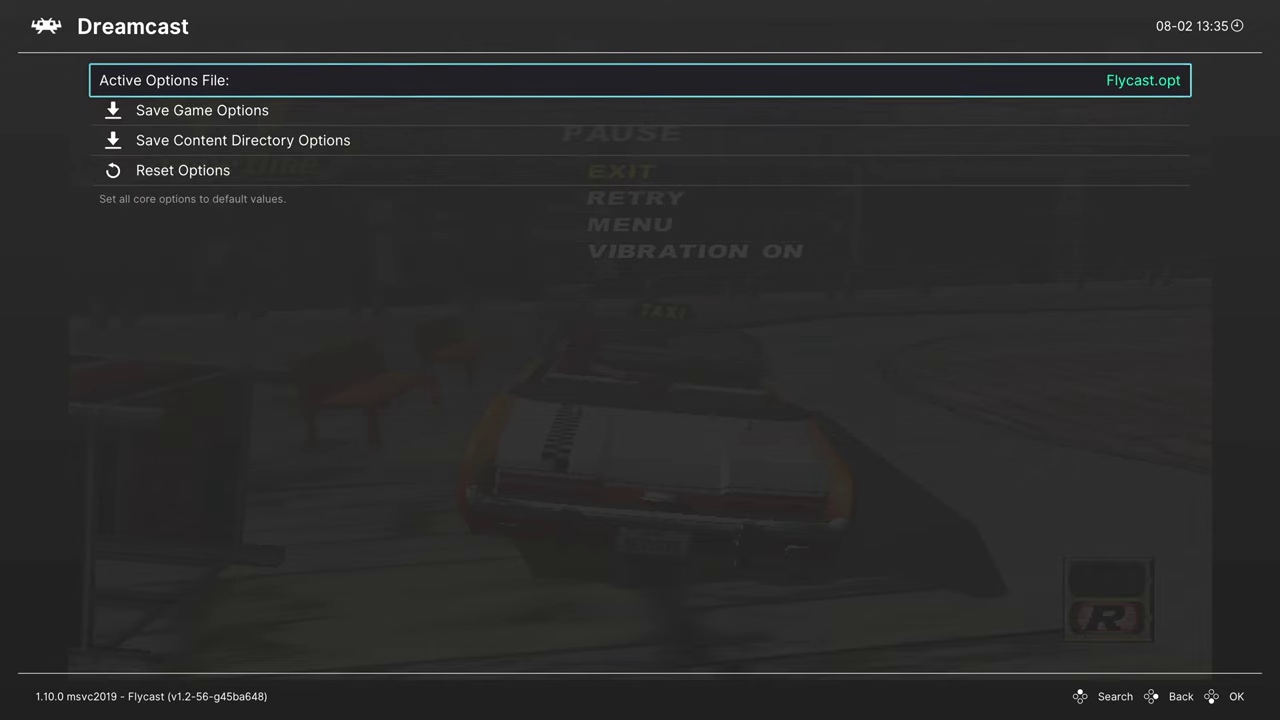
key(Down)
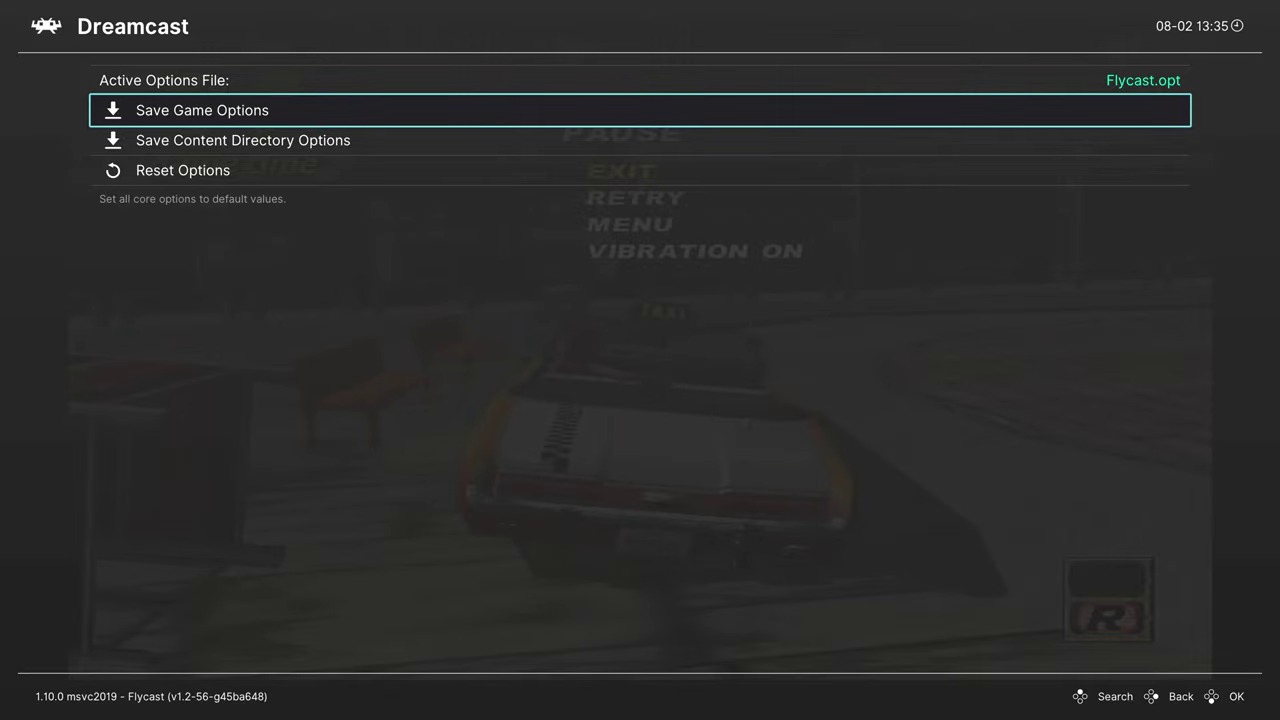
key(BackSpace)
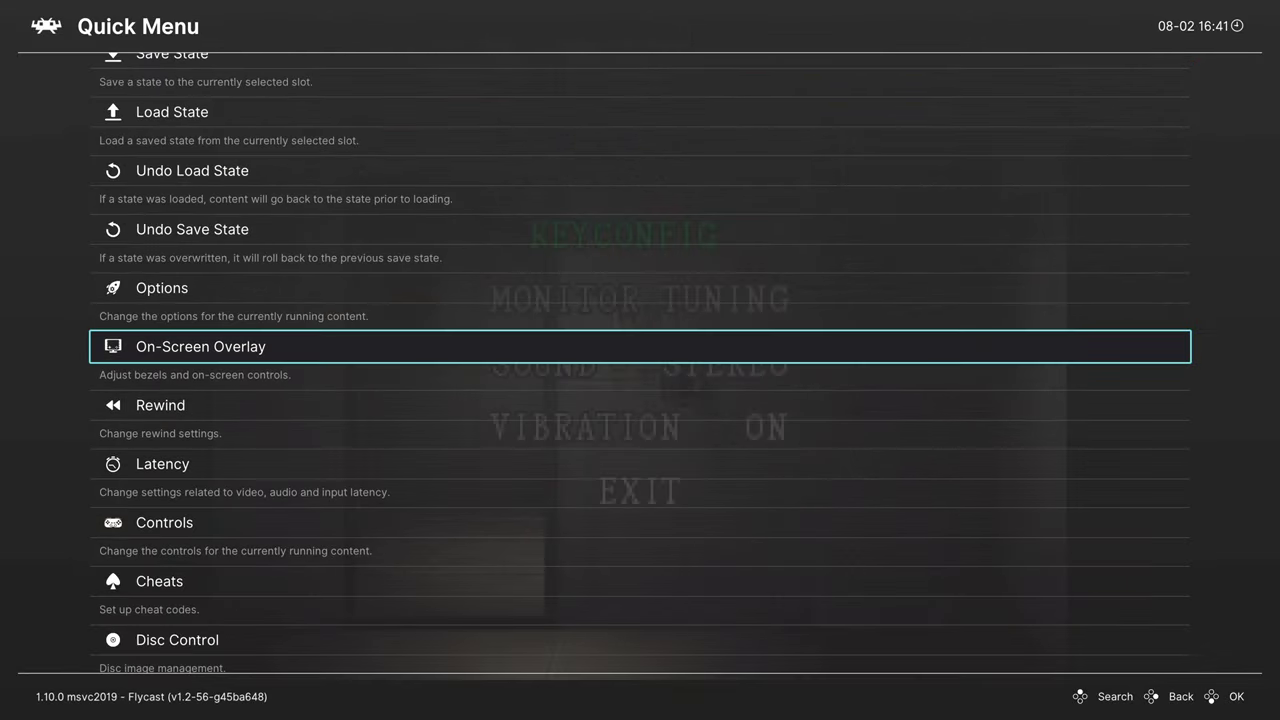
- Open the Shaders settings for the running game and turn on Video Shaders
key(Down)
key(Down)
key(Down)
key(Down)
key(Down)
key(Down)
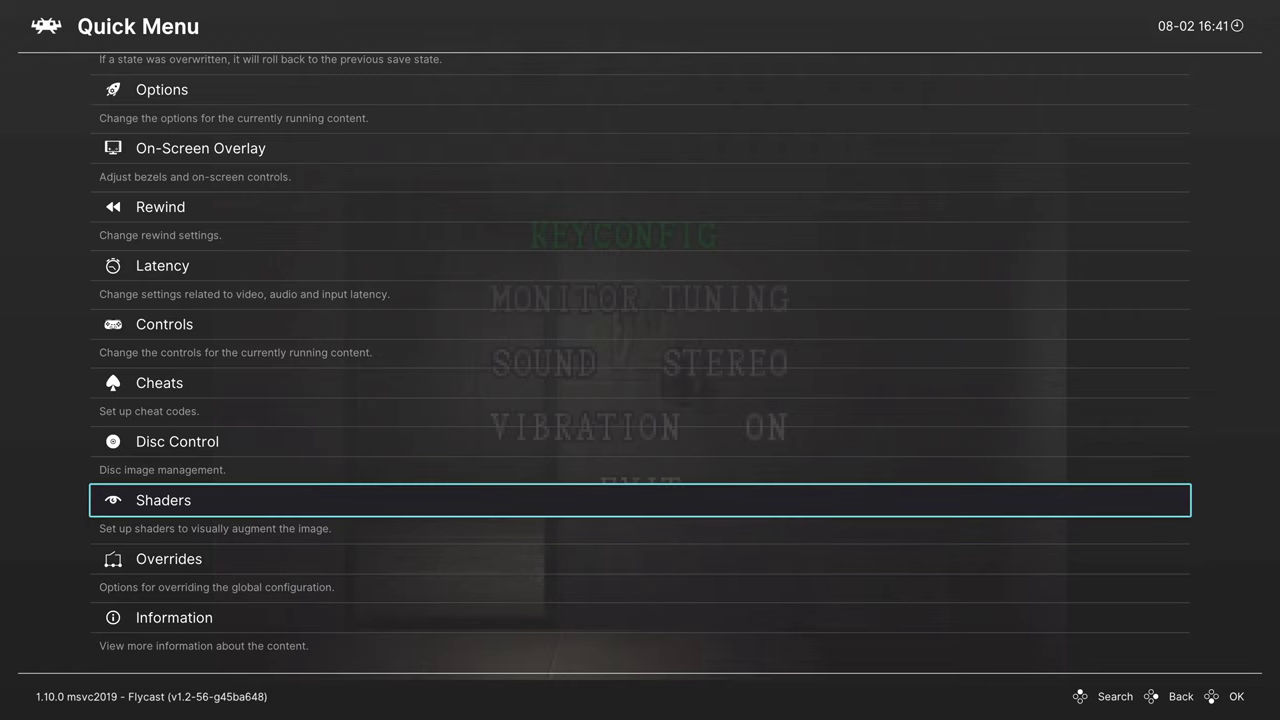
key(Return)
key(Return)
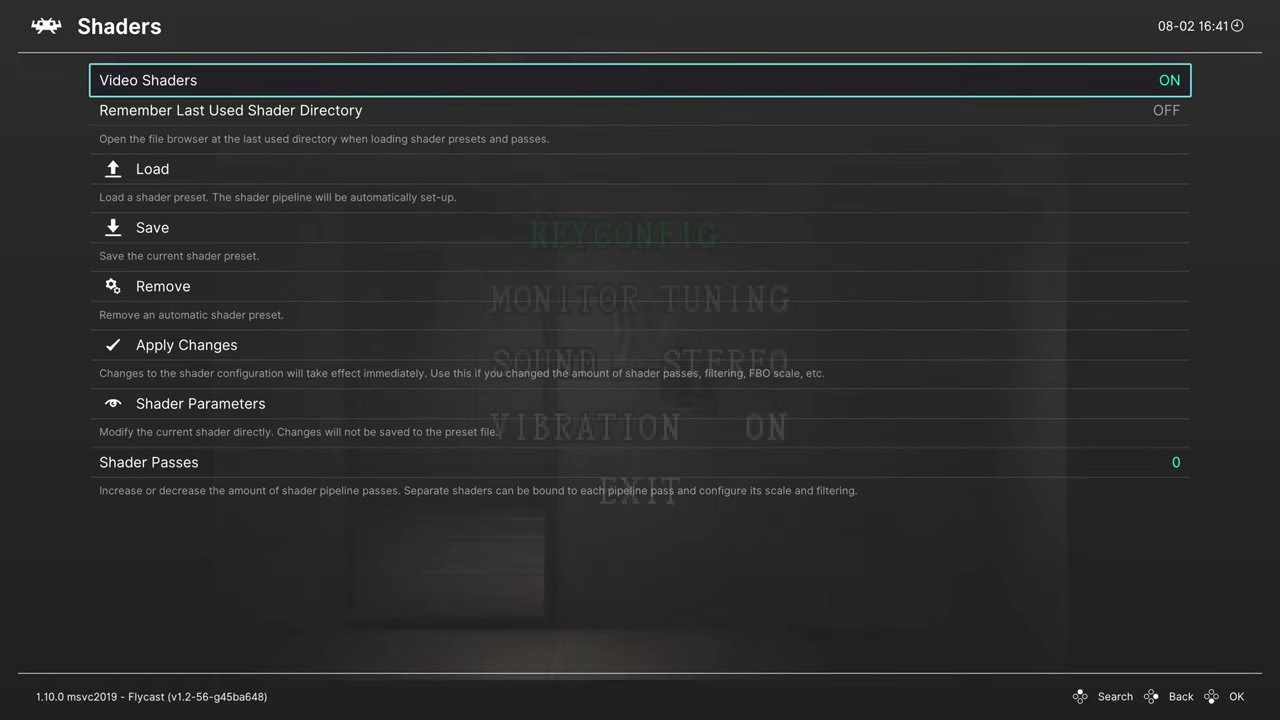
- Start loading a shader preset and open the crt folder inside shaders_slang
key(Down)
key(Down)
key(Return)
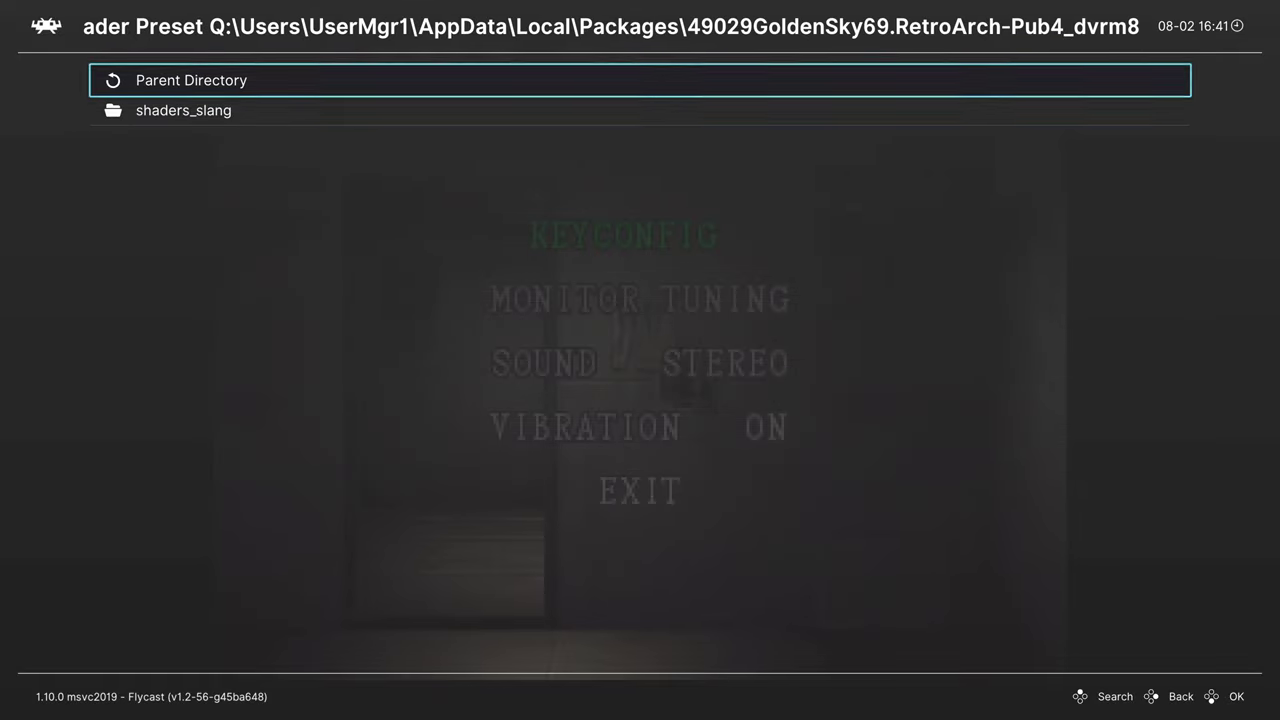
key(Down)
key(Return)
key(Down)
key(Down)
key(Down)
key(Down)
key(Down)
key(Down)
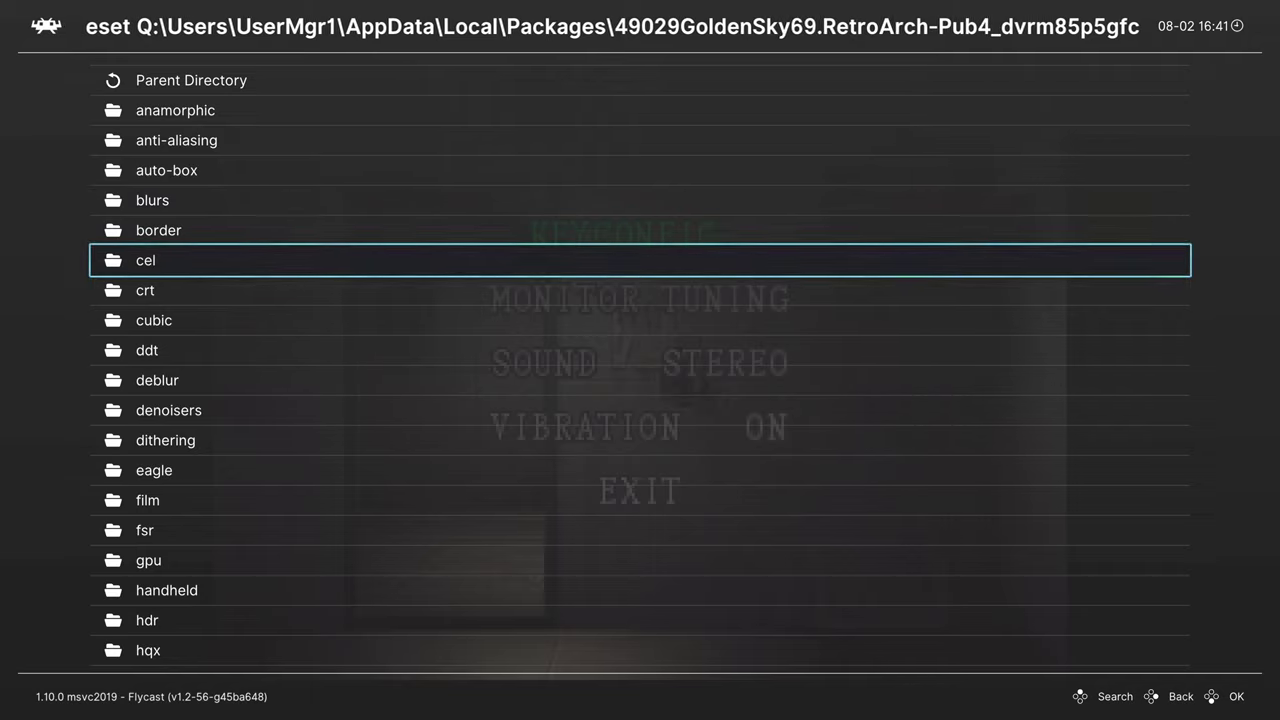
key(Down)
key(Return)
- Look through the CRT shader presets as far as crt-royale.slangp
key(Down)
key(Down)
key(Down)
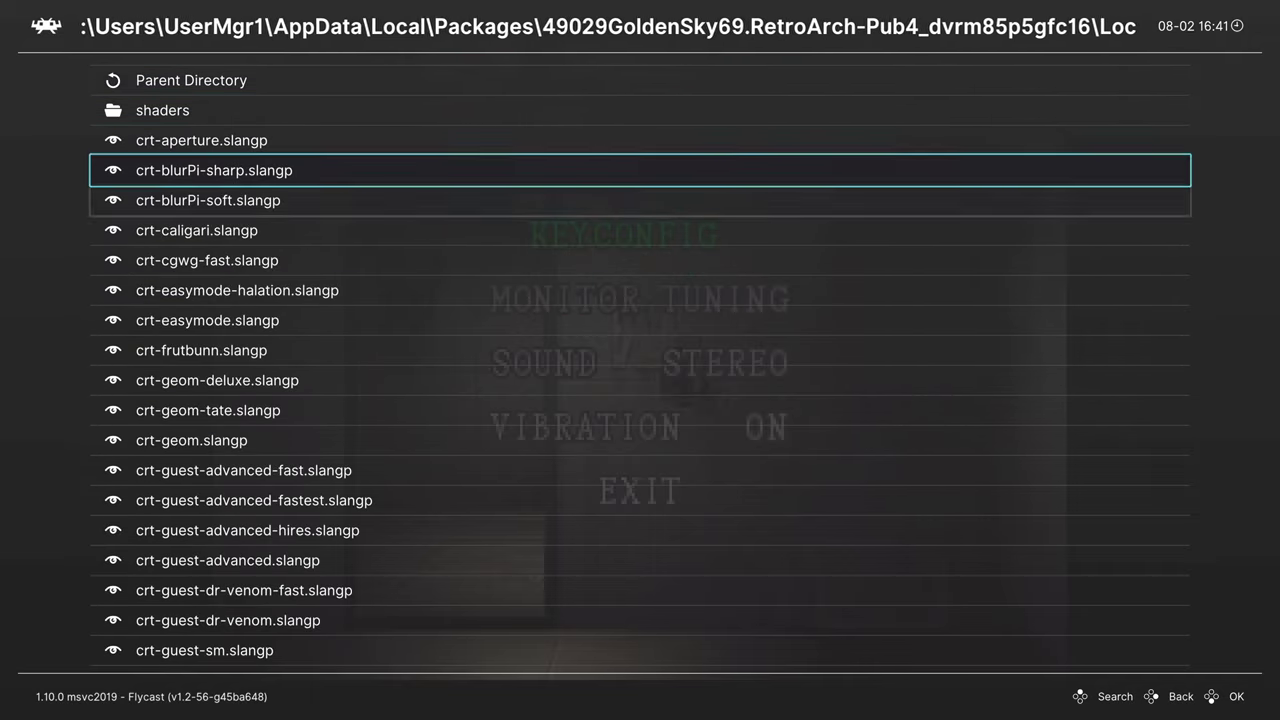
key(Down)
key(Down)
key(Down)
key(Down)
key(Down)
key(Down)
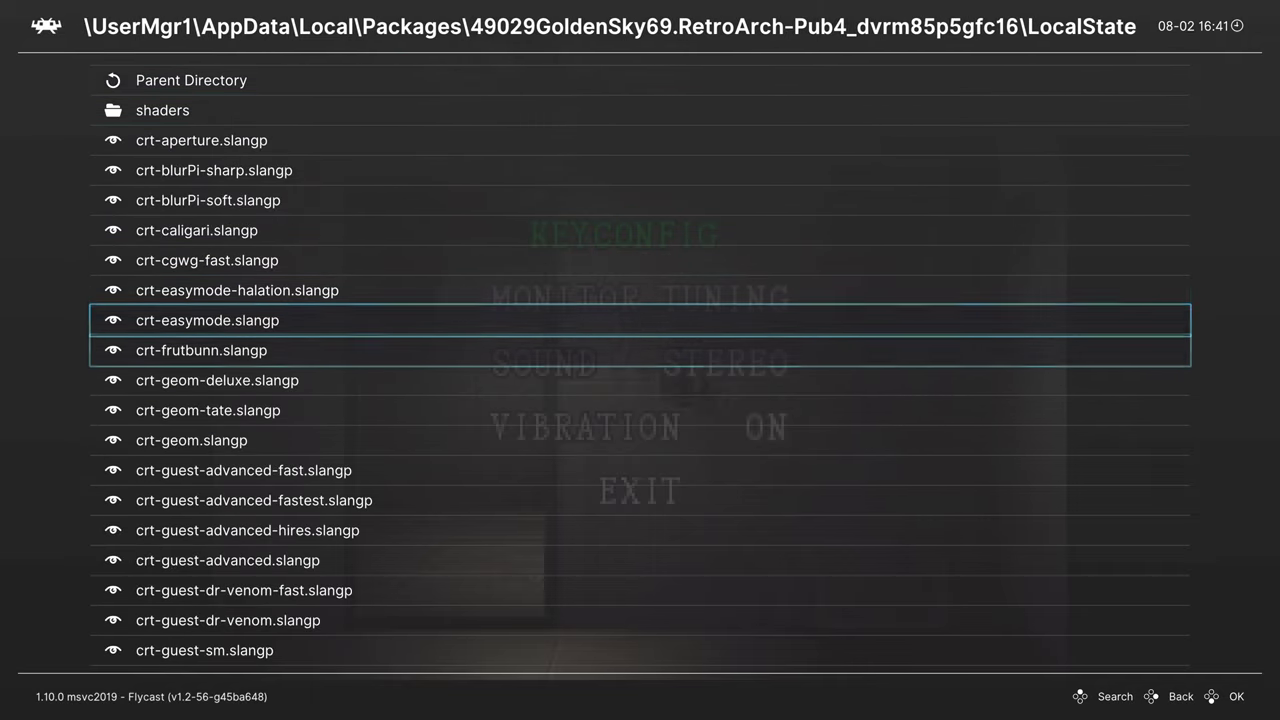
key(Down)
key(Down)
key(Down)
key(Down)
key(Down)
key(Down)
key(Down)
key(Down)
key(Down)
key(Down)
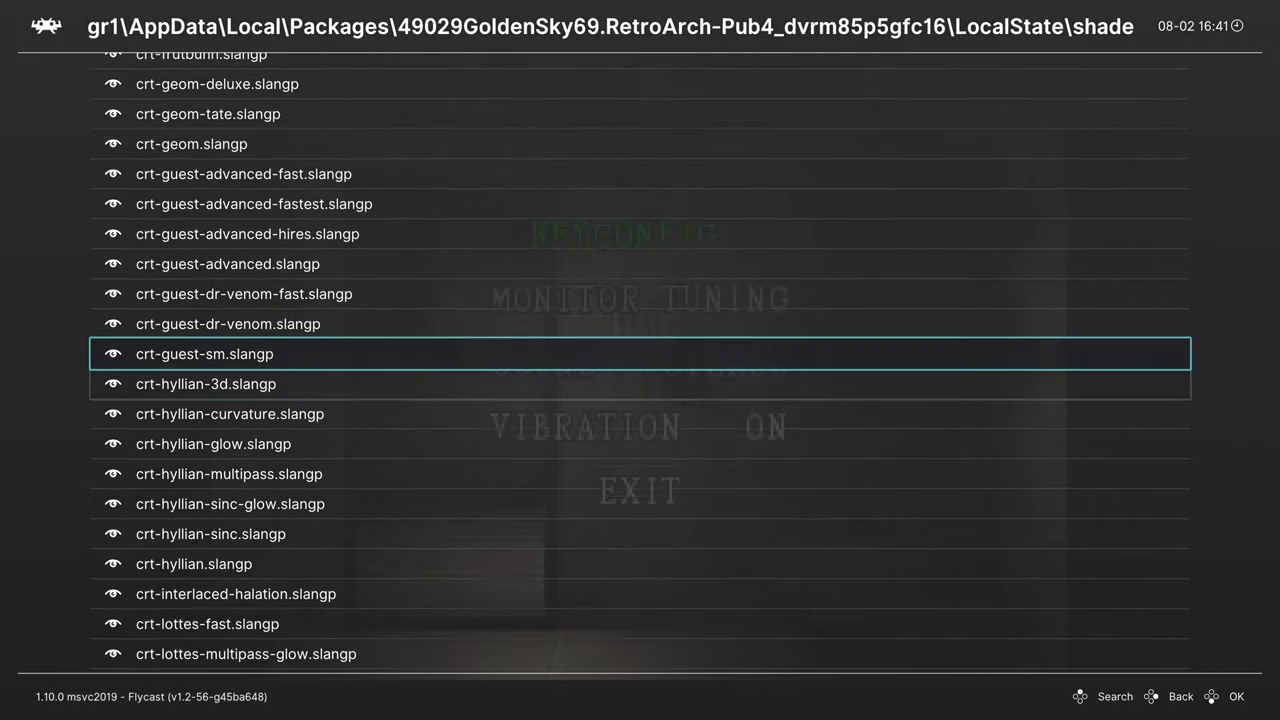
key(Down)
key(Down)
key(Down)
key(Down)
key(Down)
key(Down)
key(Down)
key(Down)
key(Down)
key(Down)
key(Down)
key(Down)
key(Down)
key(Down)
key(Down)
key(Down)
key(Down)
key(Down)
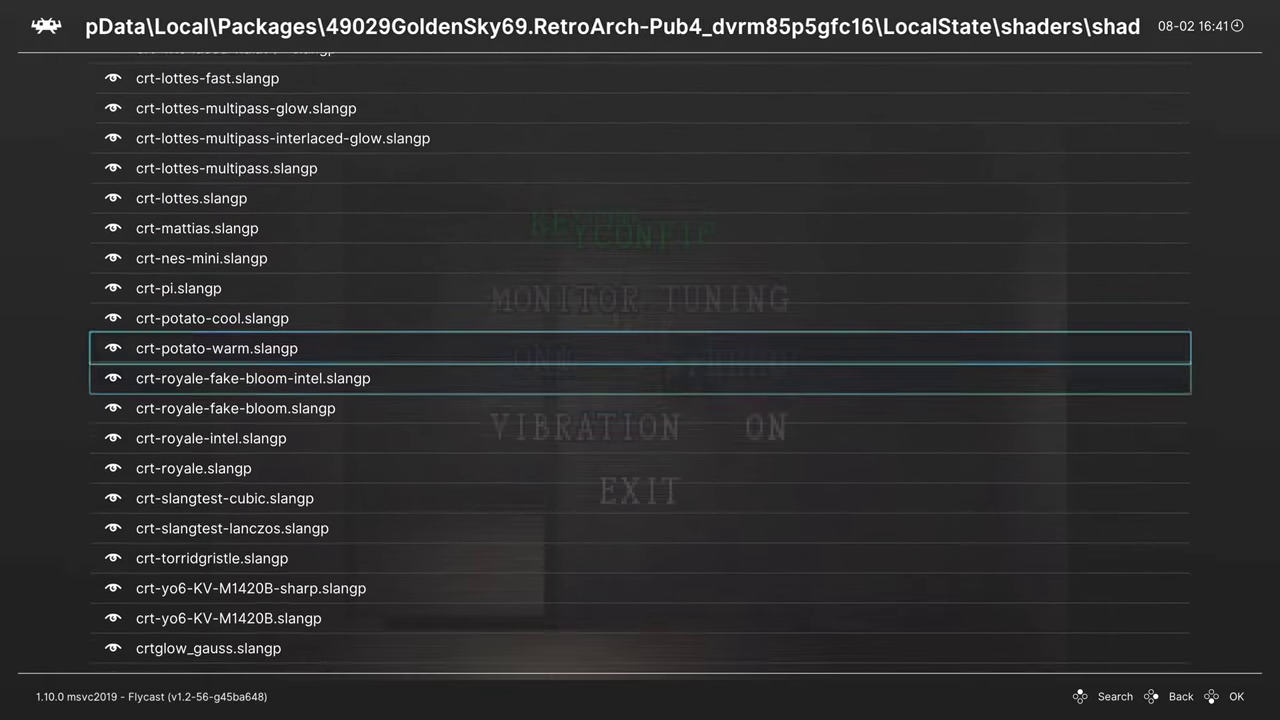
key(Down)
key(Down)
key(Down)
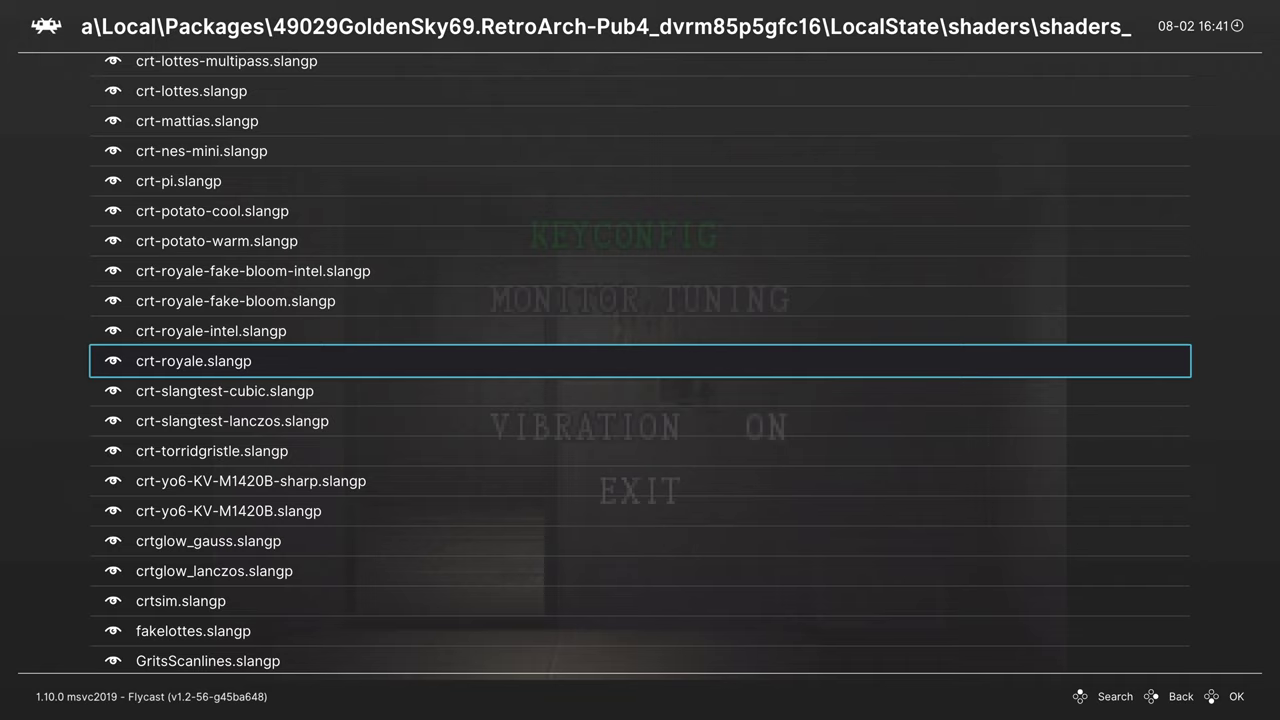
- Leave the crt folder, open the presets folder in shaders_slang and look through its shader presets
key(BackSpace)
key(Return)
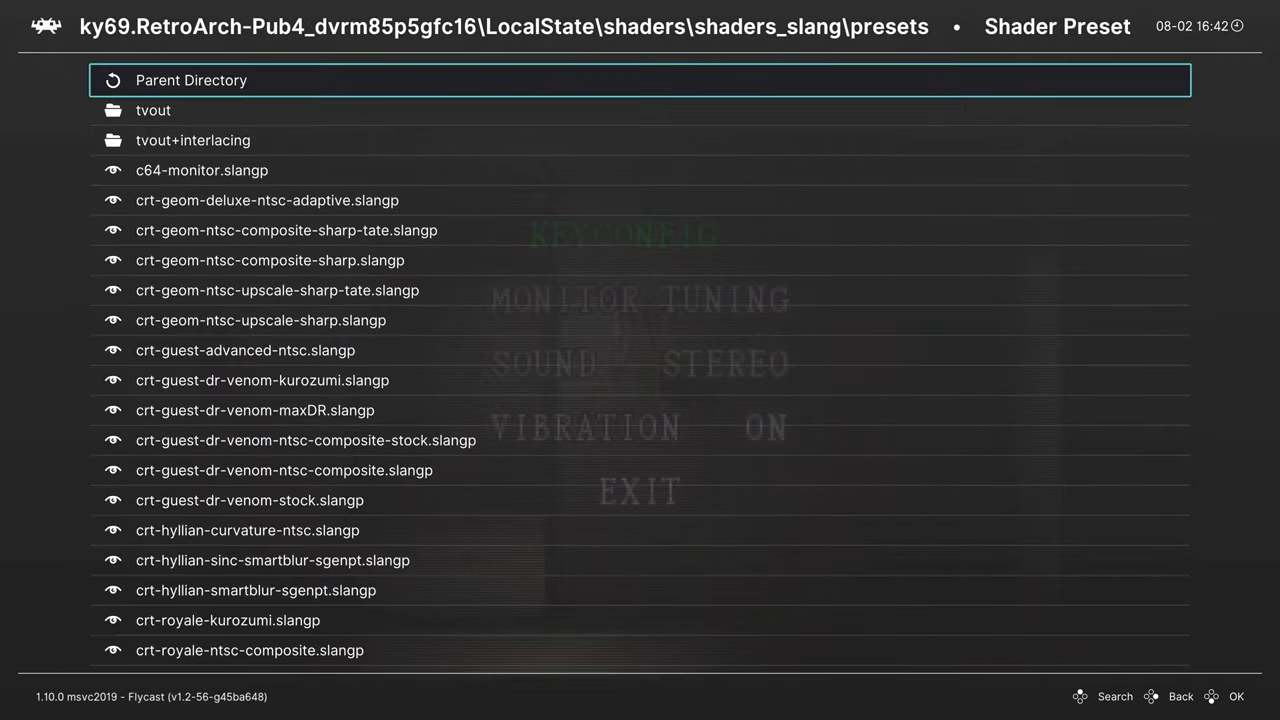
key(Down)
key(Down)
key(Down)
key(Down)
key(Down)
key(Down)
key(Down)
key(Down)
key(Down)
key(Down)
key(Down)
key(Down)
key(Down)
key(Down)
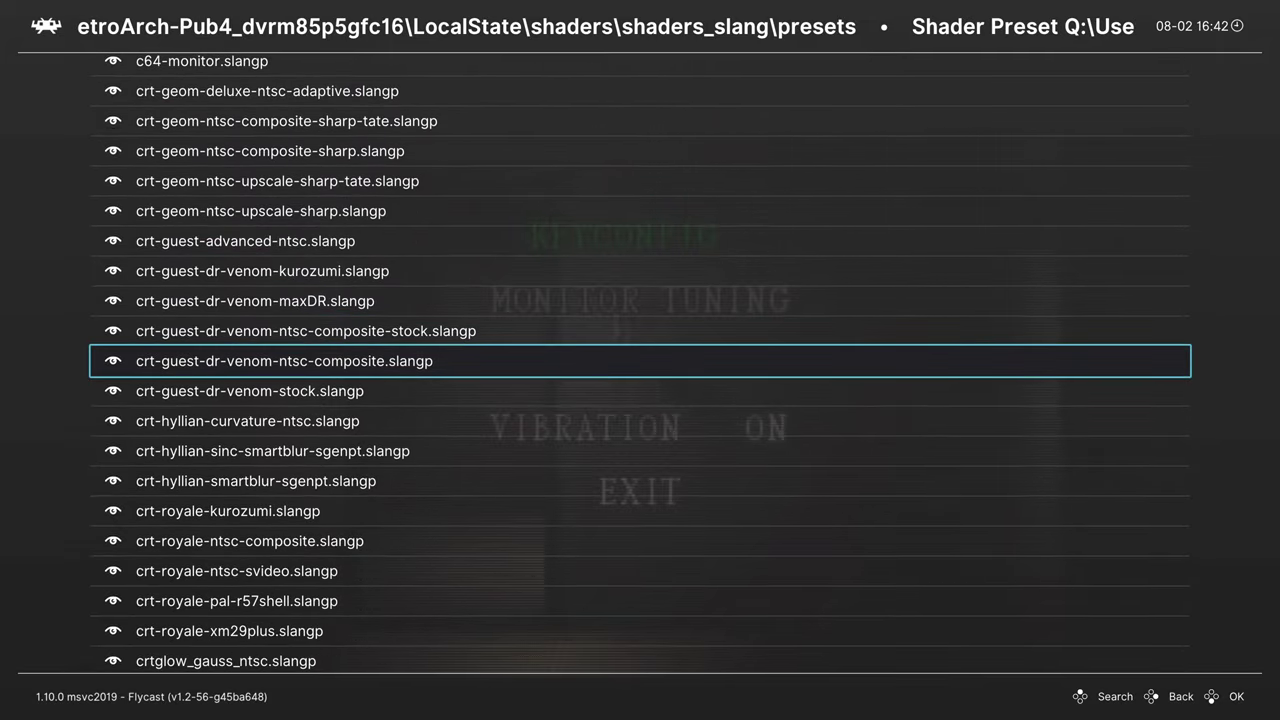
key(Down)
key(Up)
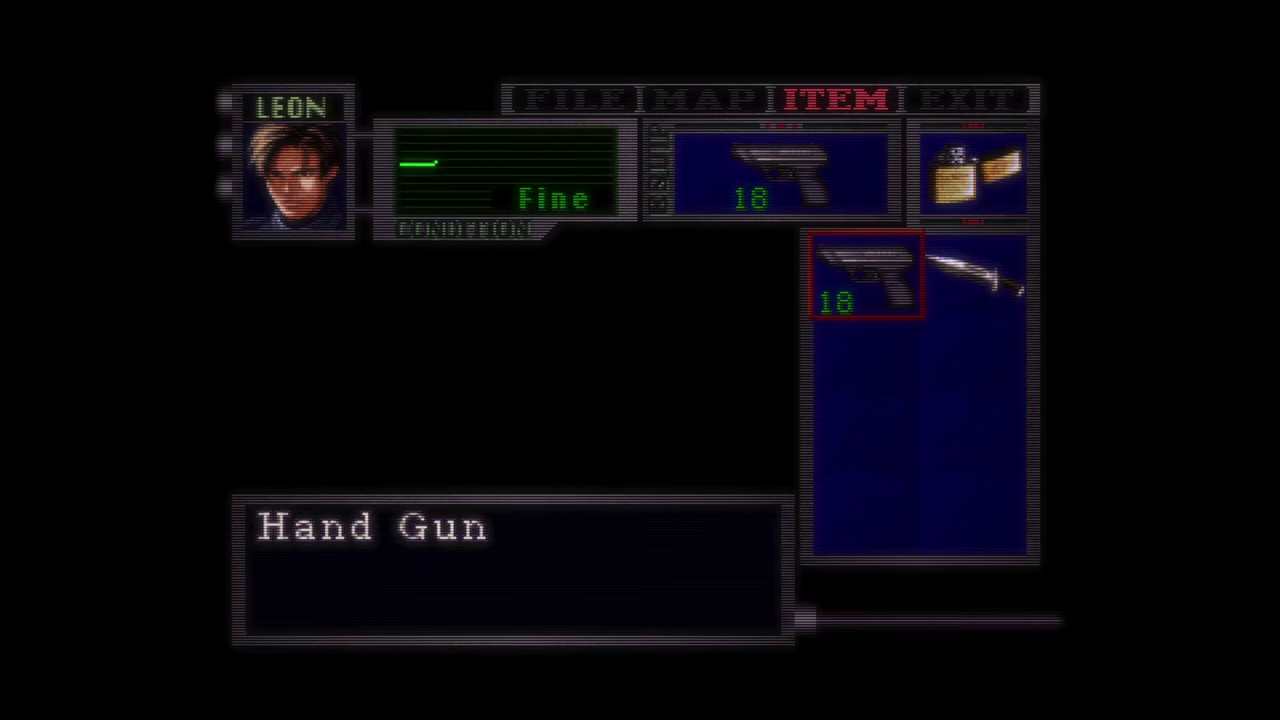
- Bring up the Shaders settings from the running game and open the Save options for the current shader
key(F1)
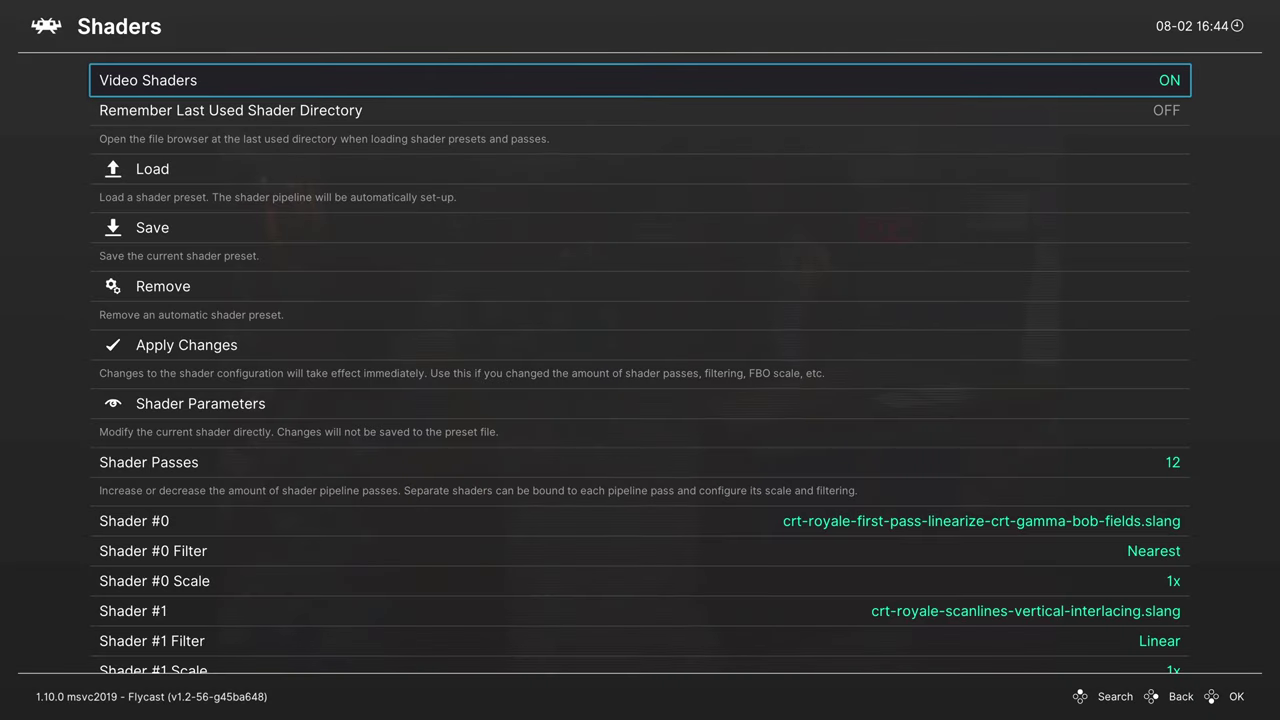
key(Down)
key(Down)
key(Down)
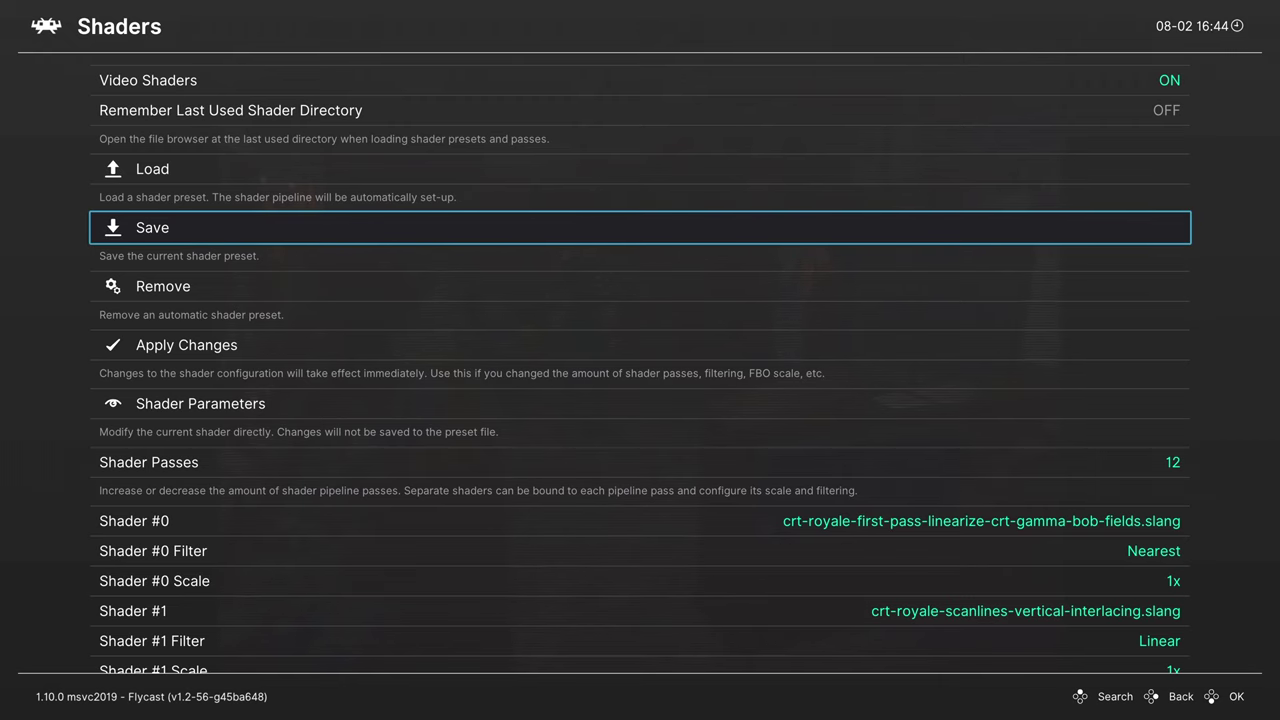
key(Return)
- Look through the global, core, content directory and game preset saving choices, then return to the game
key(Down)
key(Down)
key(Down)
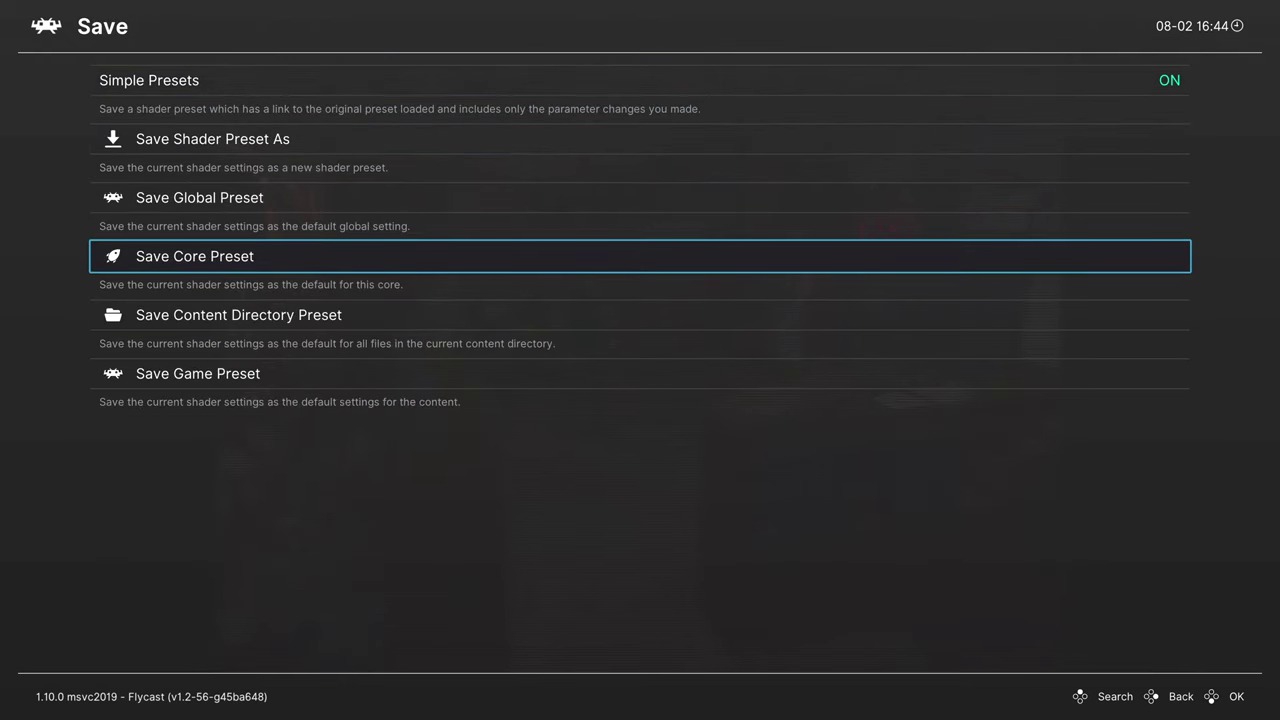
key(Down)
key(Down)
key(Up)
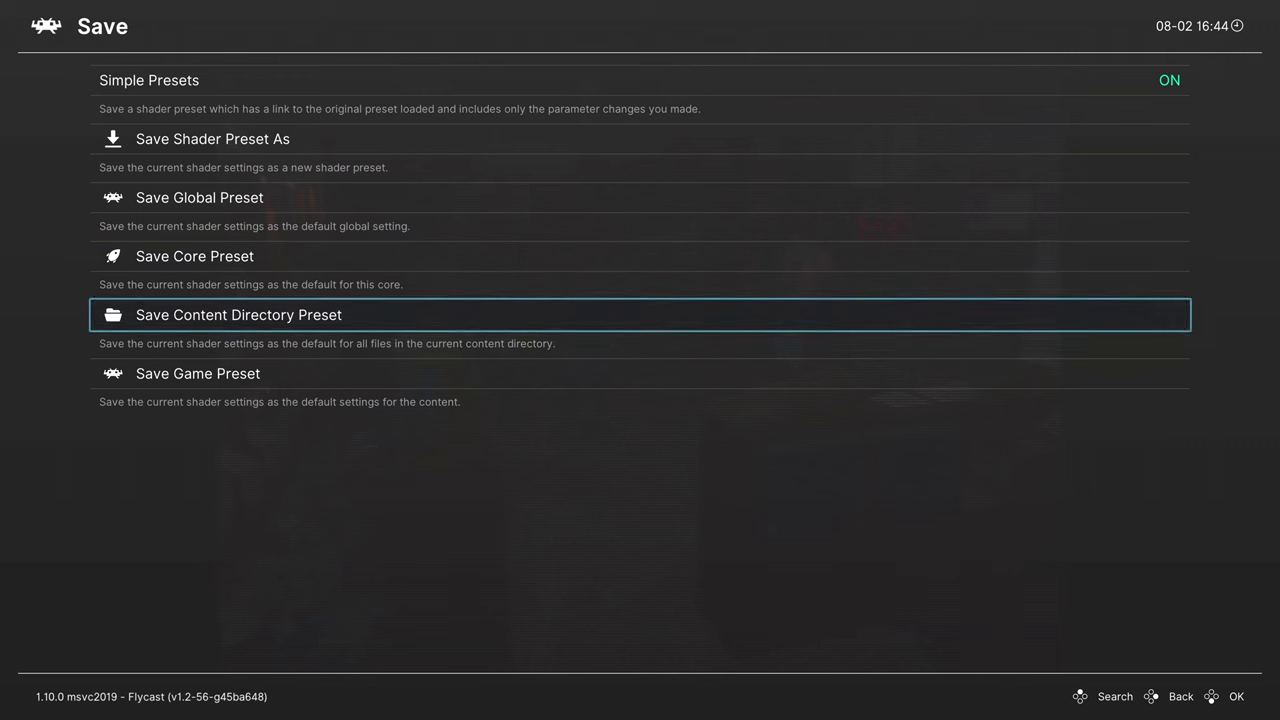
key(Up)
key(Up)
key(Up)
key(Up)
key(F1)
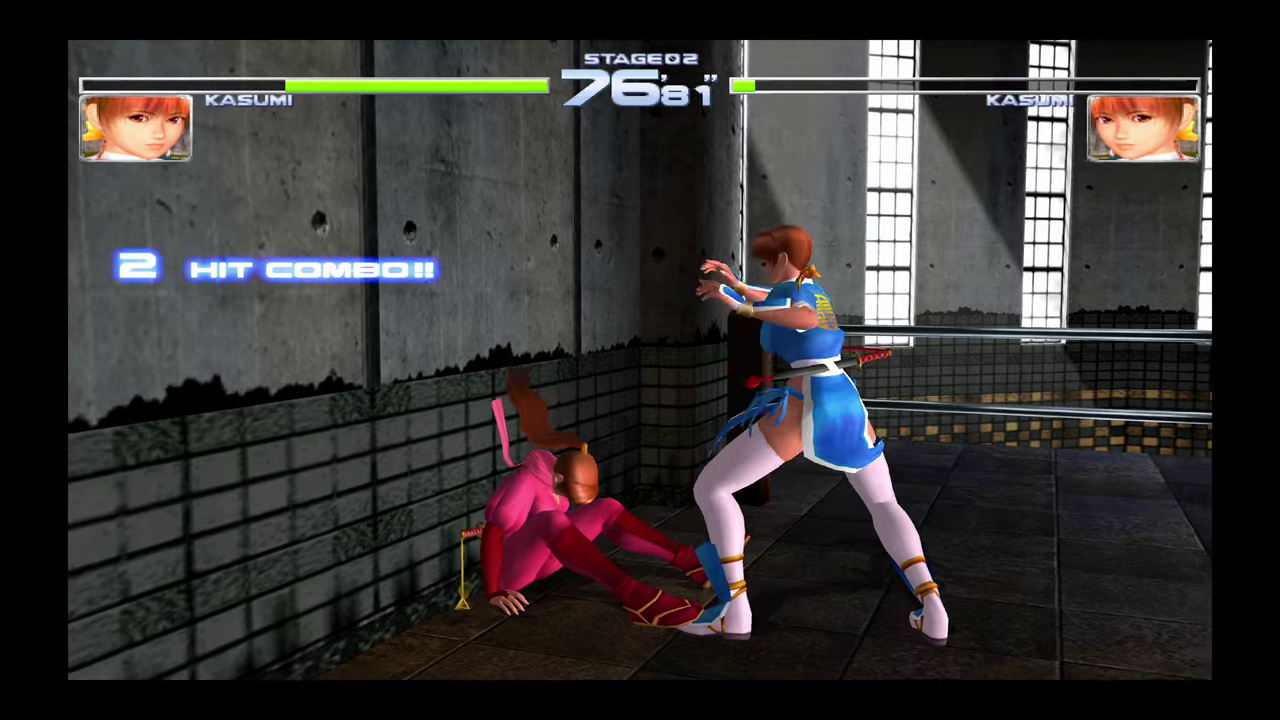